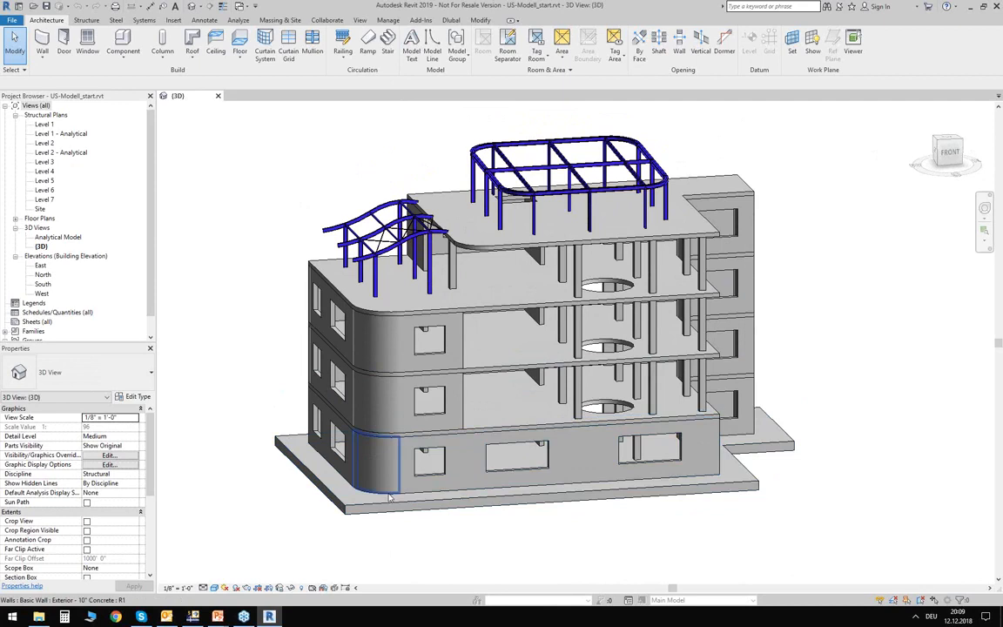
- Examine the structural building model from several angles, including a close look at the curved steel frame on the lower roof
mouse_move(558, 529)
middle_mouse_down("shift")
mouse_move(409, 532)
mouse_move(583, 551)
mouse_move(556, 544)
middle_mouse_up("shift")
key("Escape")
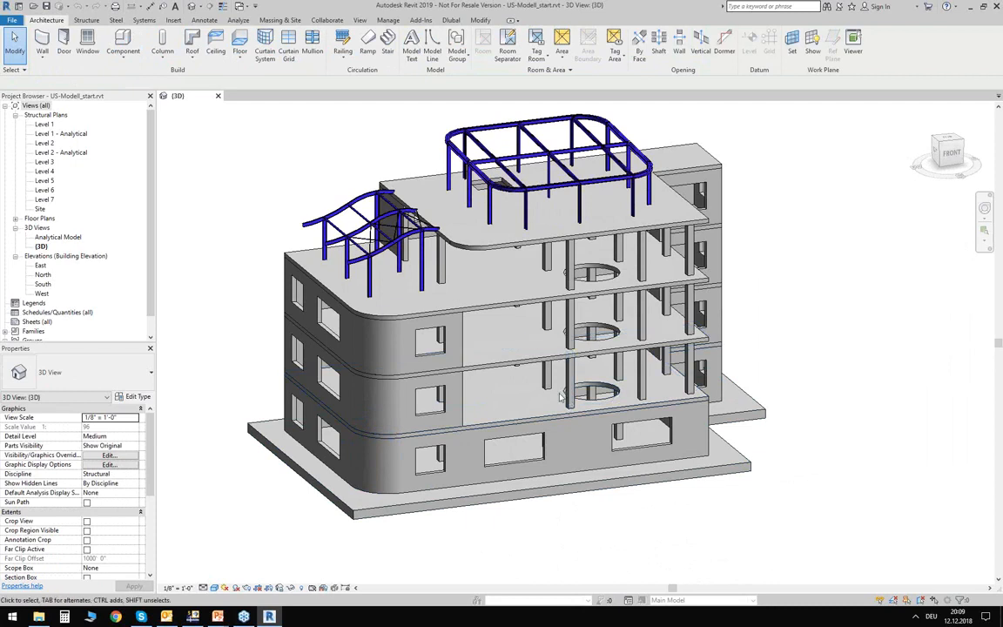
middle_click_drag(486, 319, 506, 334)
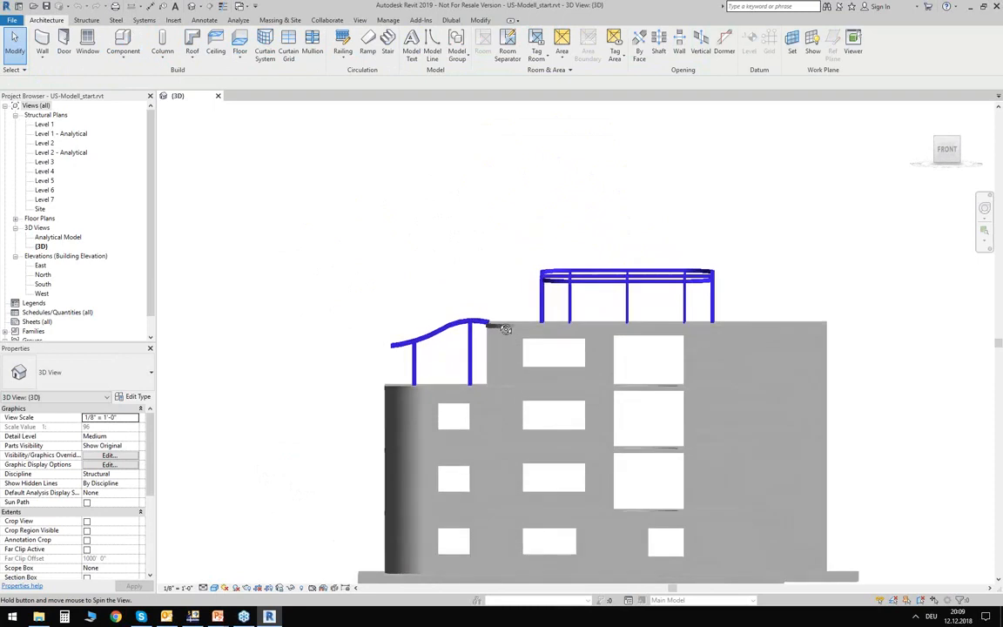
scroll(523, 342, "up", 4)
scroll(539, 349, "up", 2)
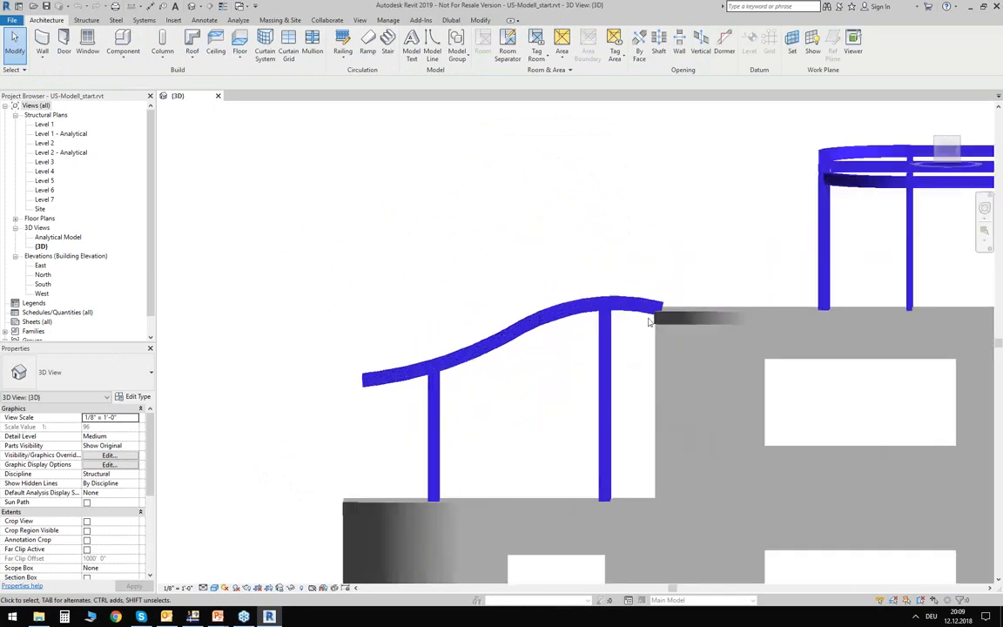
scroll(380, 313, "down", 5)
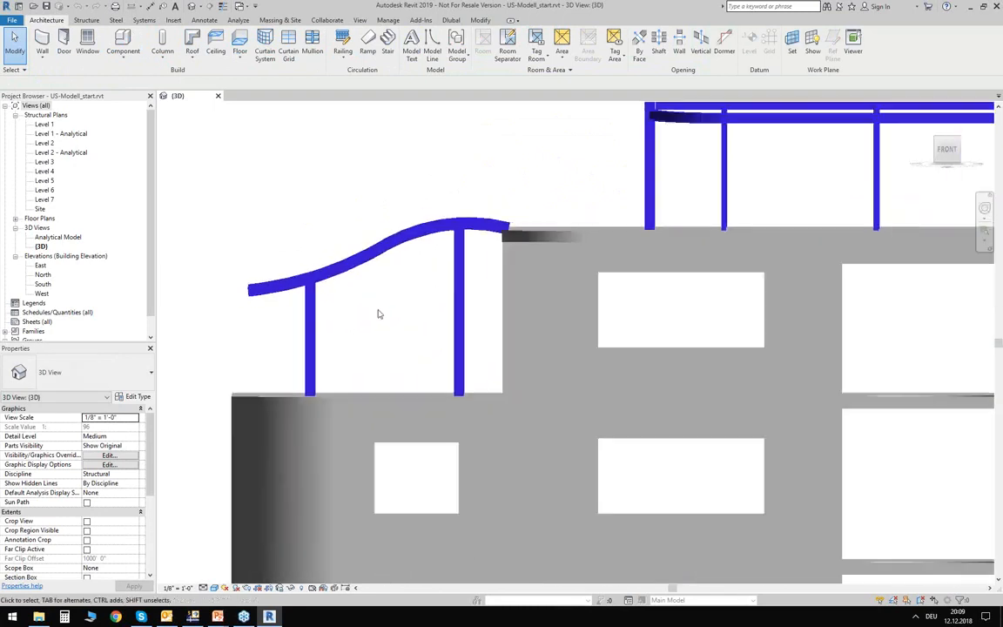
middle_click_drag(405, 248, 349, 297, "shift")
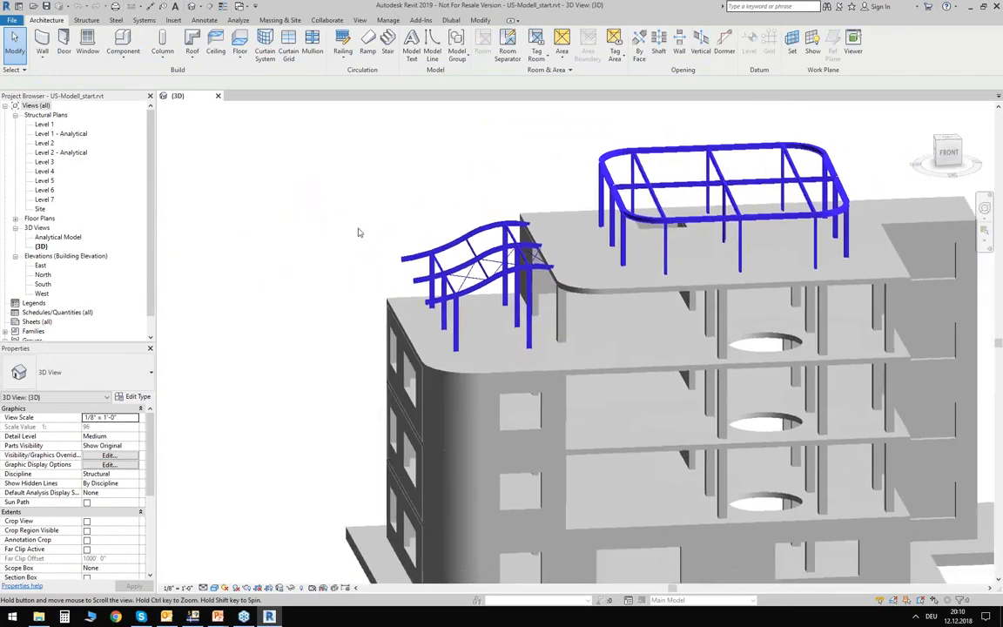
scroll(358, 231, "down", 2)
middle_click_drag(316, 244, 347, 266, "shift")
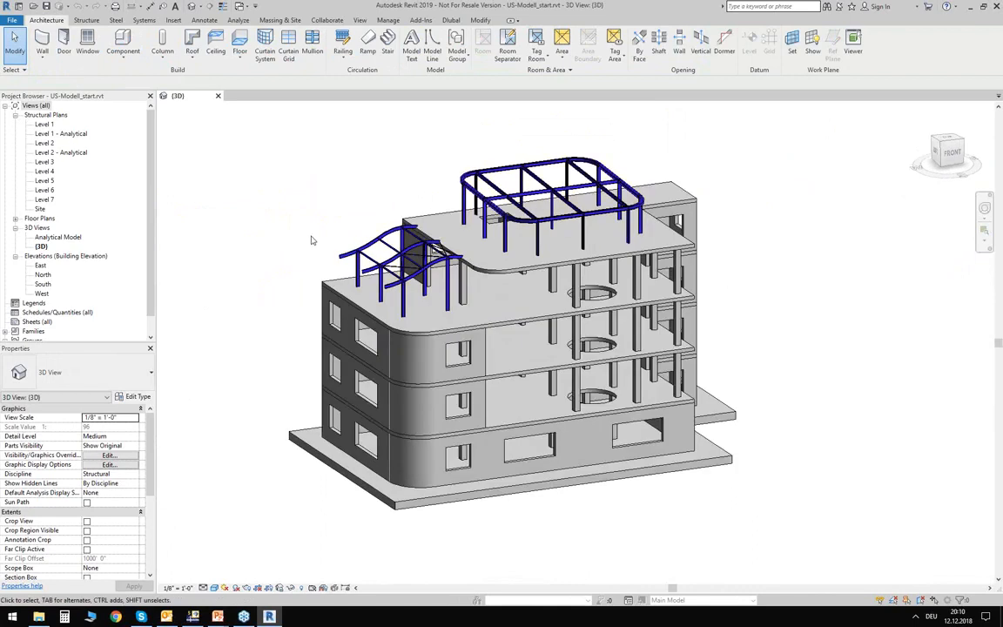
scroll(315, 270, "up", 3)
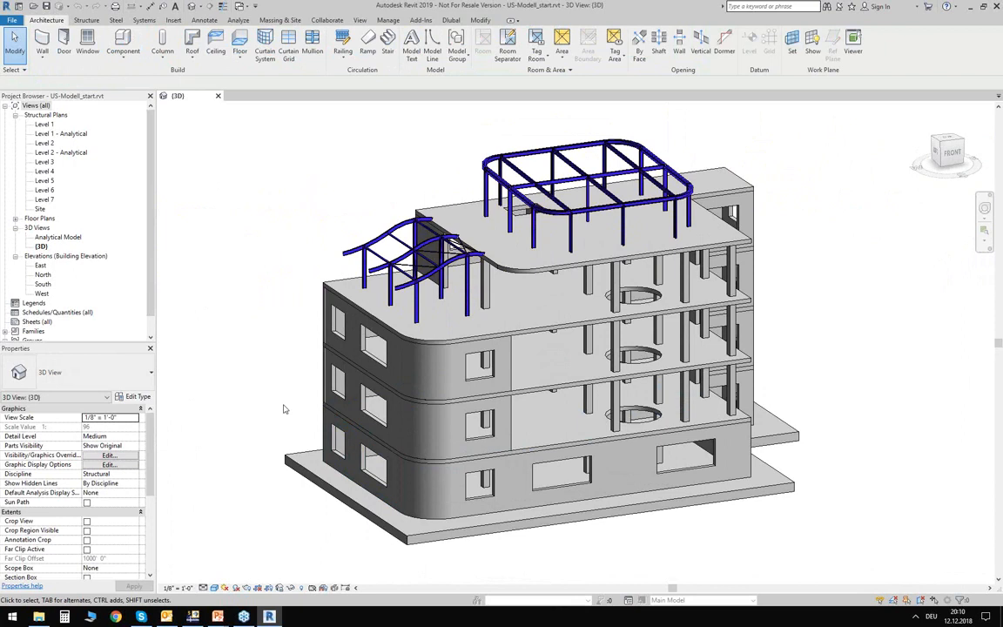
middle_click_drag(296, 366, 263, 377, "shift")
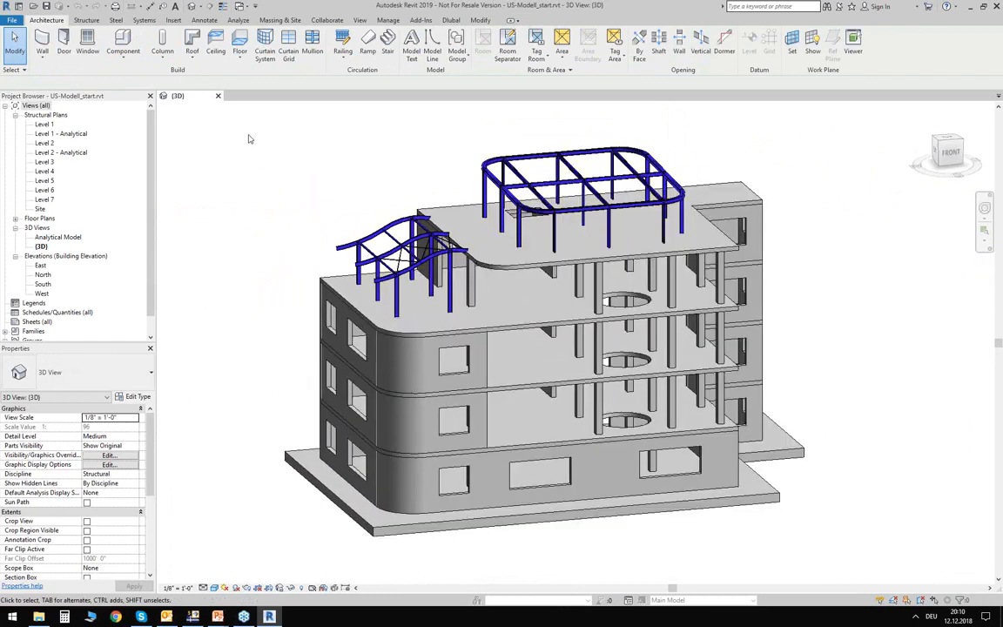
middle_click_drag(741, 537, 706, 528)
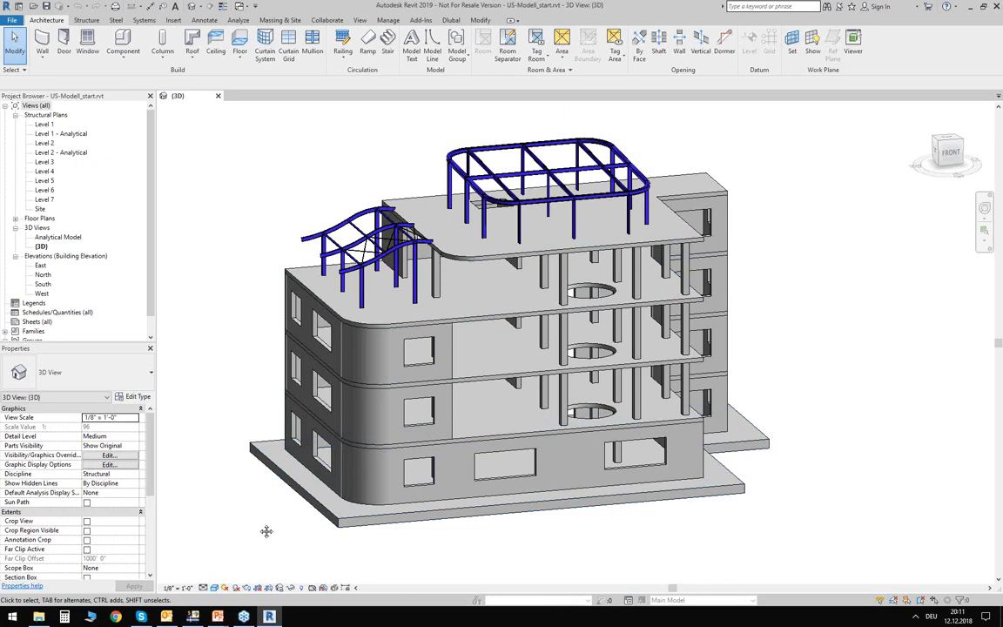
middle_click_drag(266, 531, 273, 498)
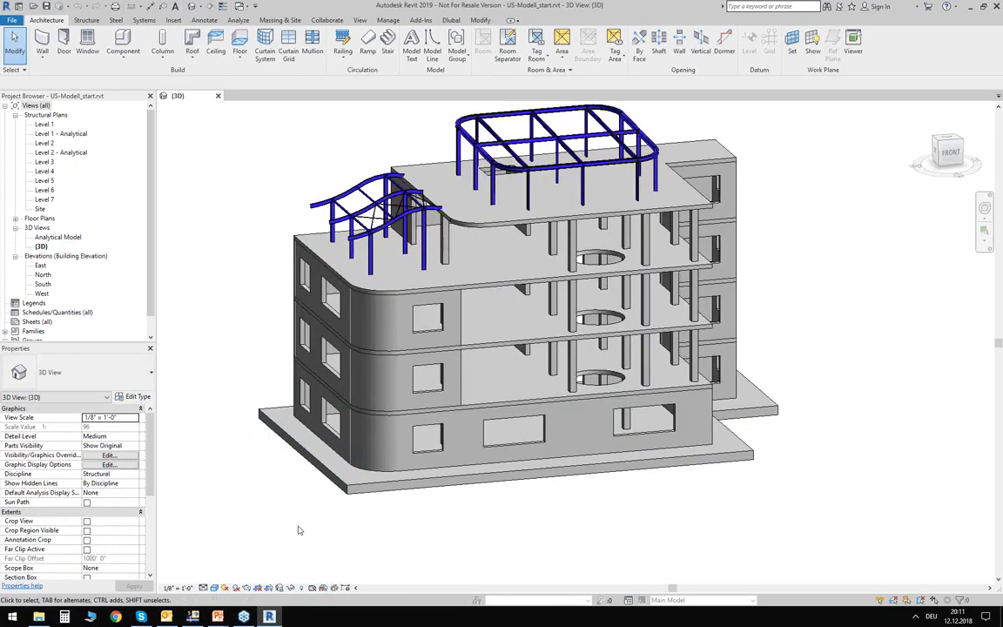
middle_click_drag(297, 491, 292, 525)
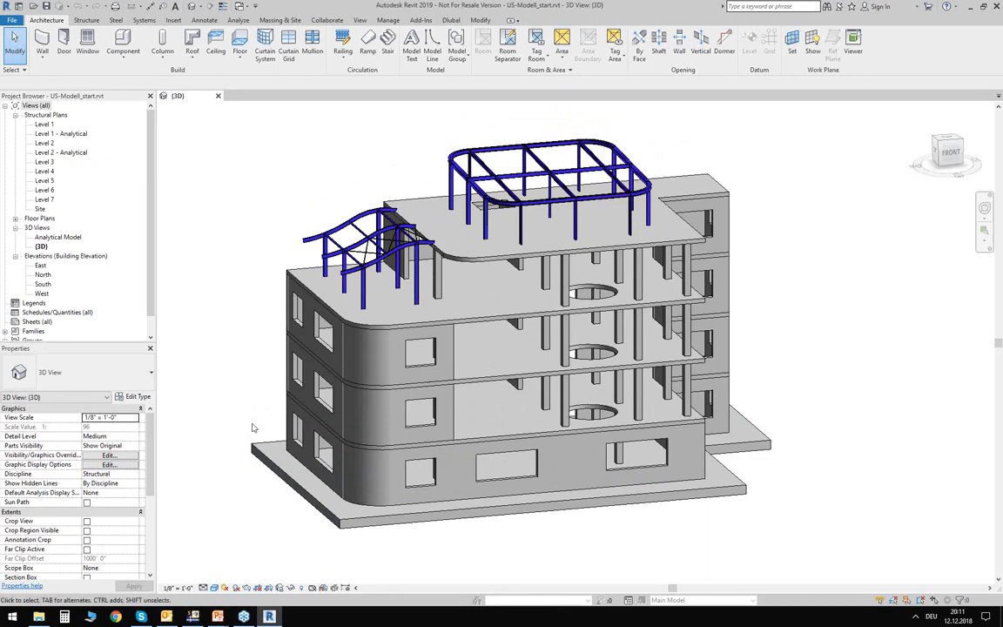
- Review the foundation slab's structural and analytical properties, and check the analytical model setting of the ground-floor front wall
left_click(344, 522)
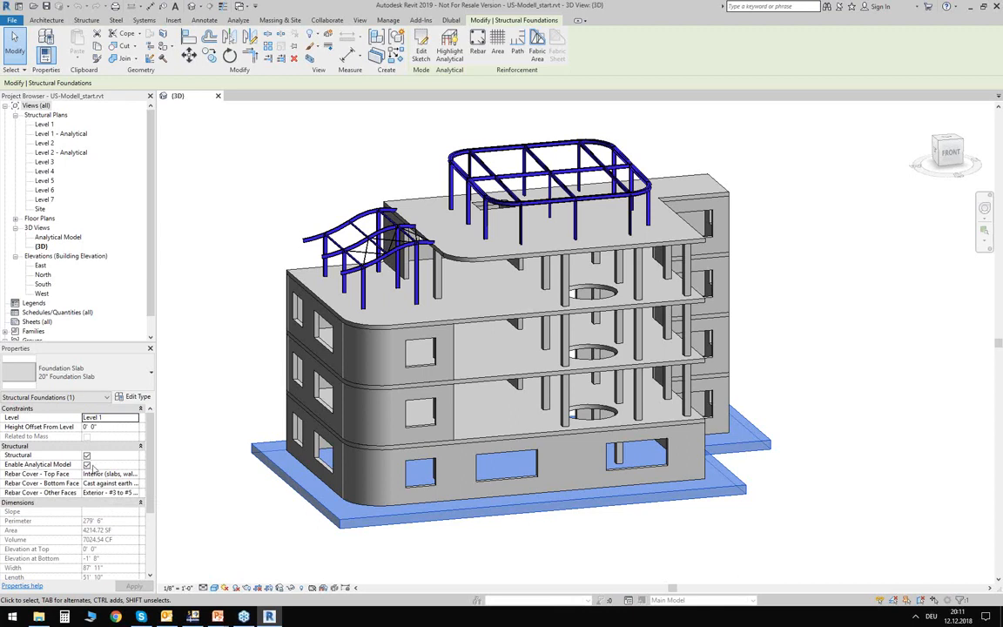
left_click(65, 399)
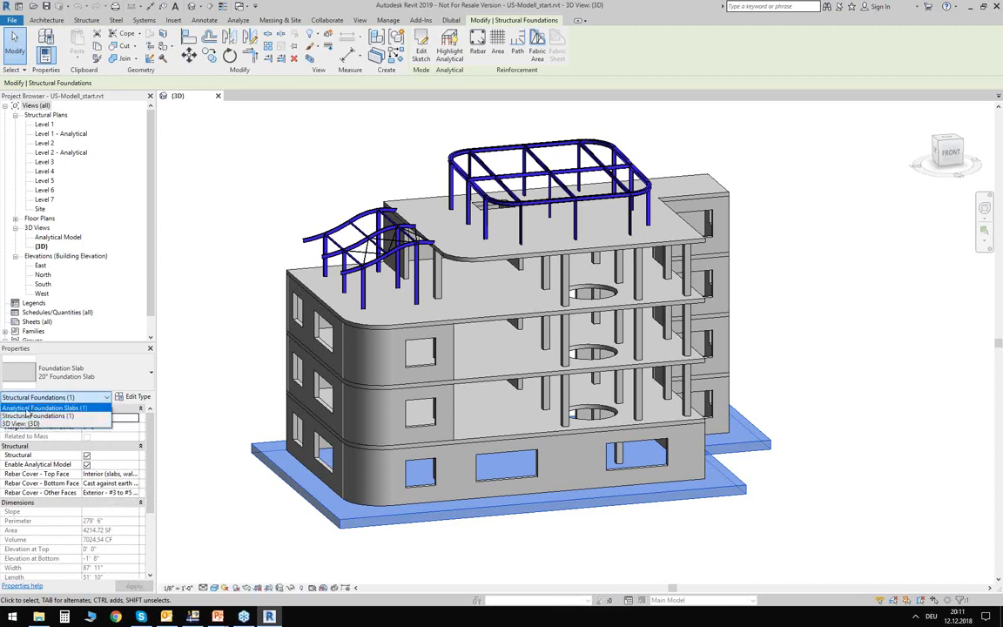
left_click(43, 408)
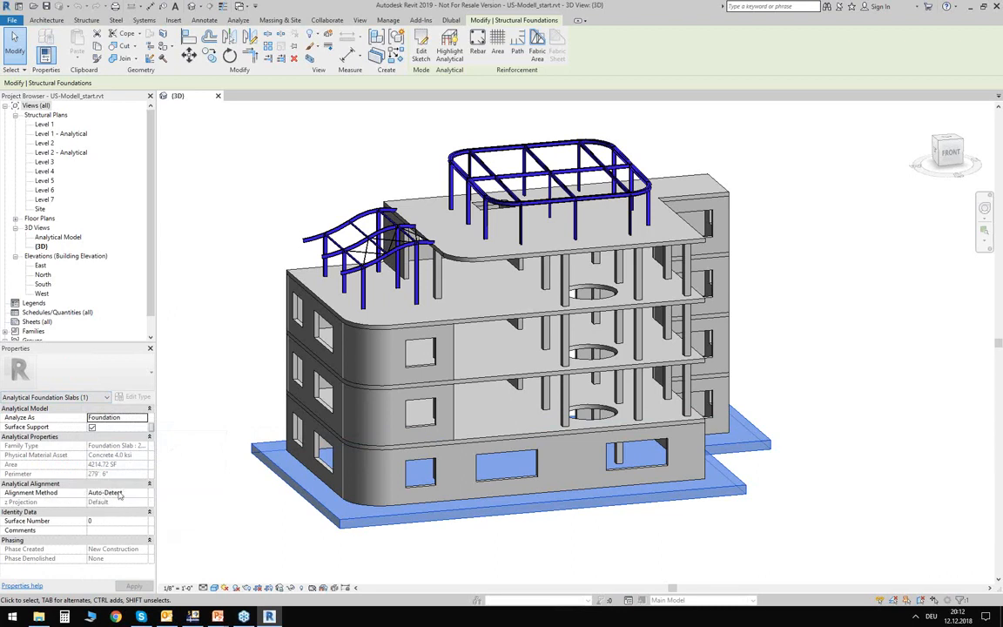
left_click(222, 537)
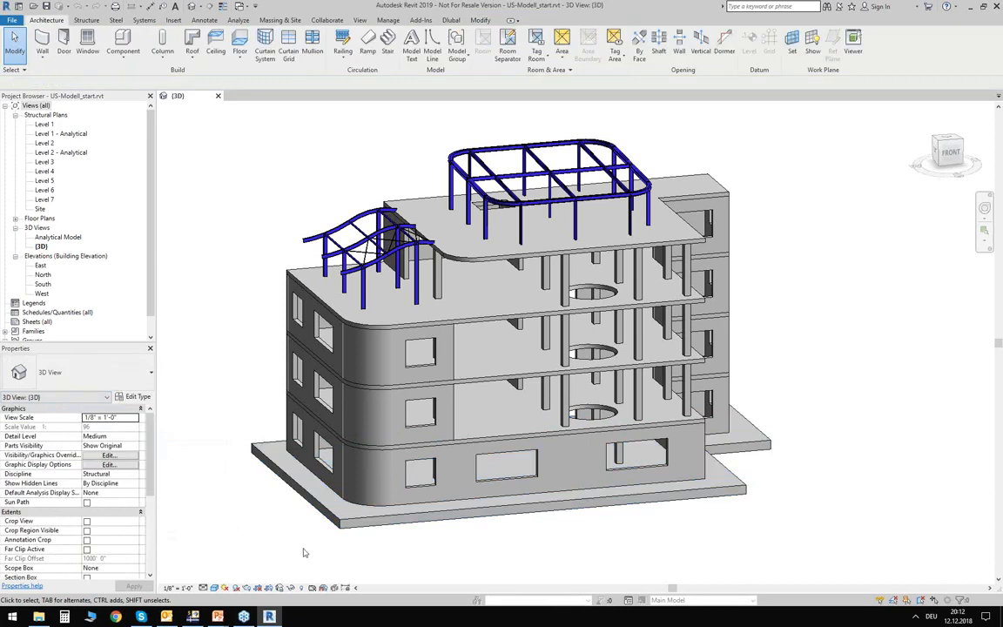
left_click(476, 485)
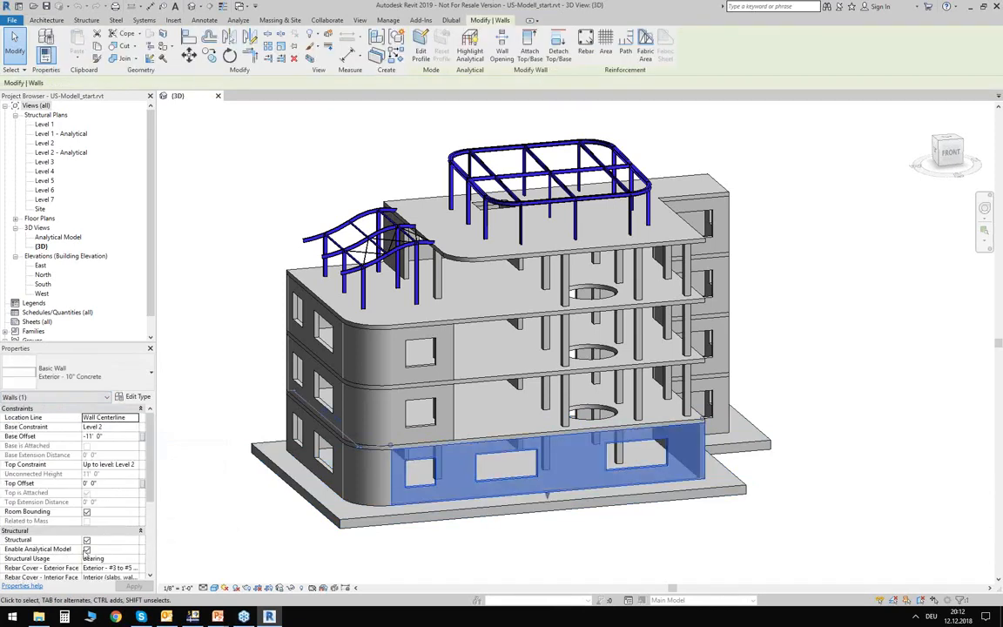
left_click(224, 460)
- Inspect the analytical beam properties of the HSS3X3X1/8 cross member in the curved roof frame, including its member type, alignment and releases
scroll(331, 200, "up", 2)
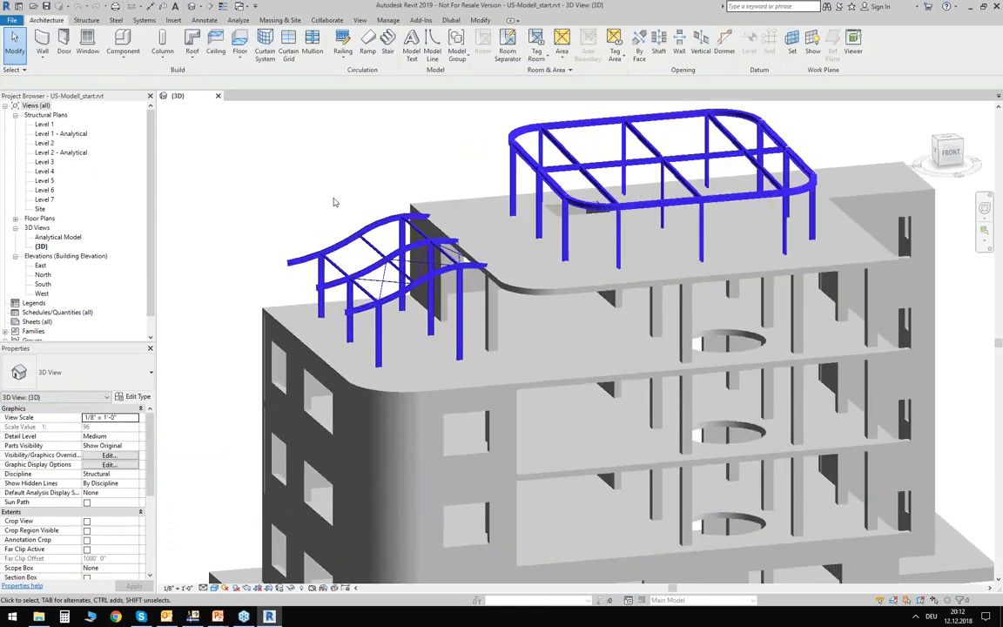
scroll(322, 202, "down", 2)
scroll(348, 283, "up", 5)
scroll(374, 302, "up", 3)
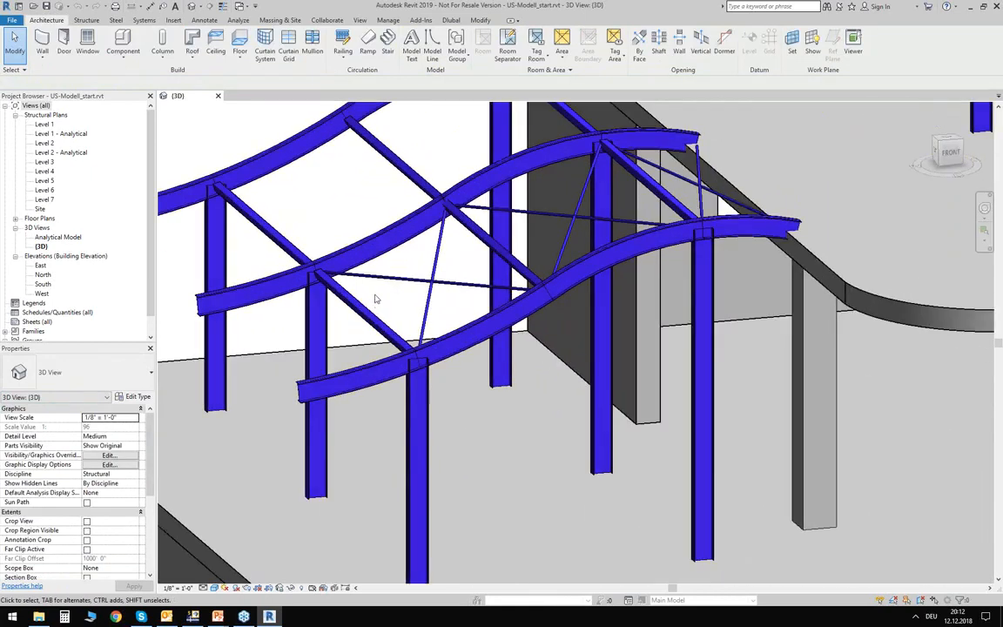
left_click(383, 299)
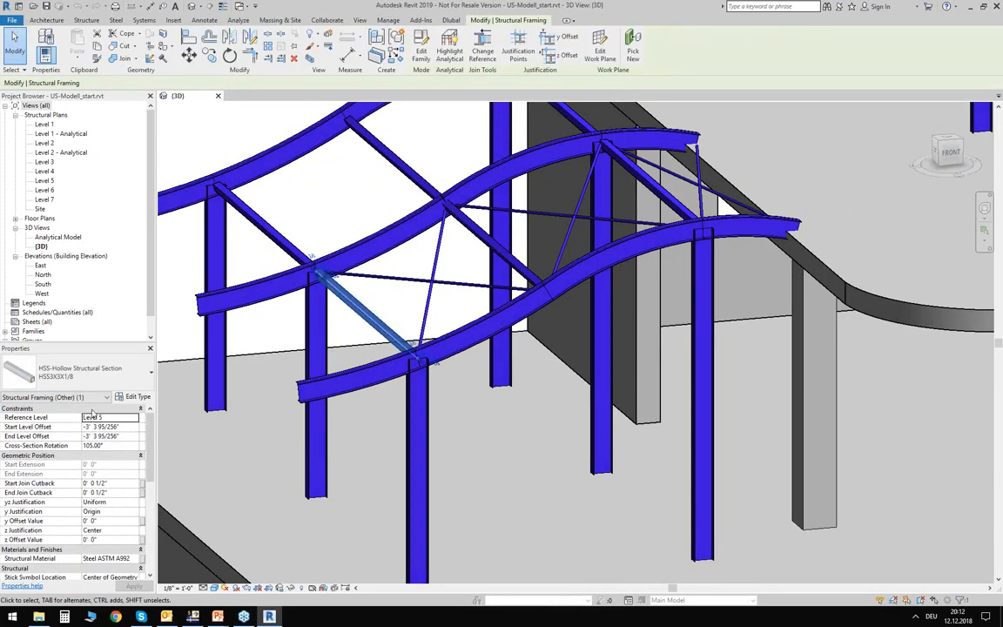
left_click(61, 397)
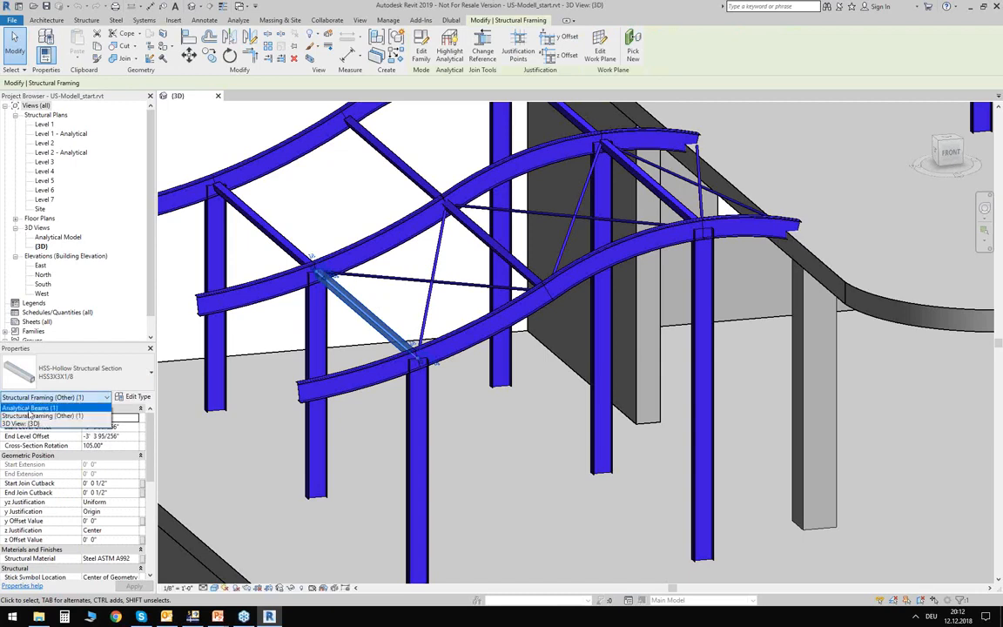
left_click(35, 409)
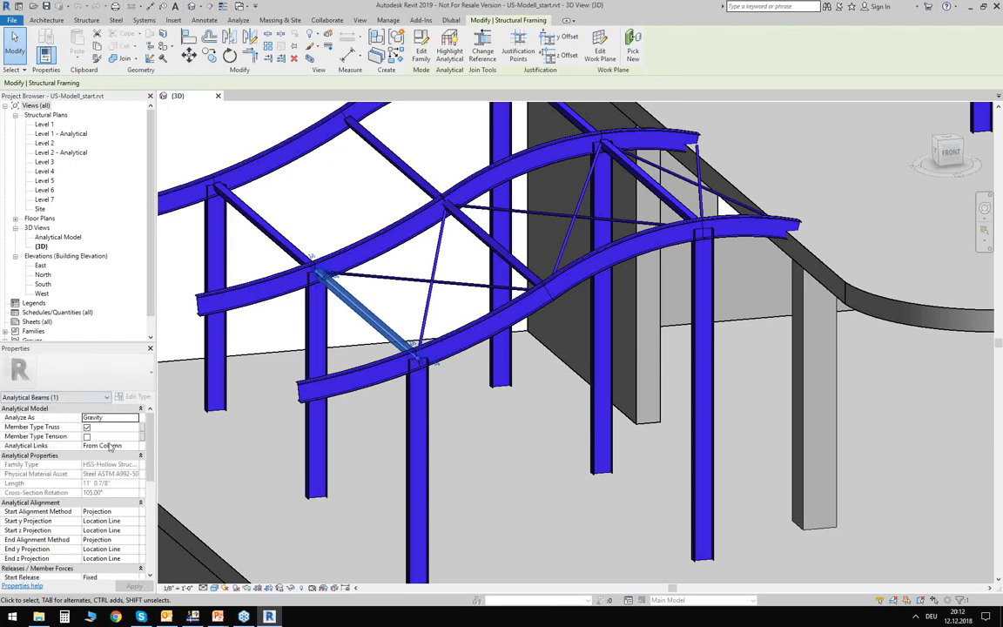
scroll(108, 449, "down", 3)
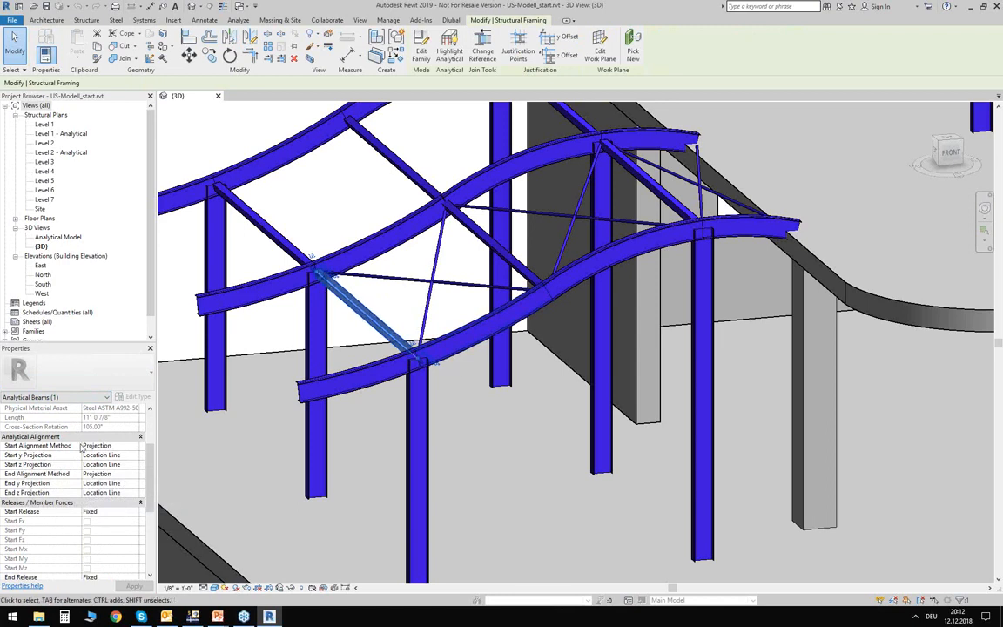
scroll(100, 405, "down", 3)
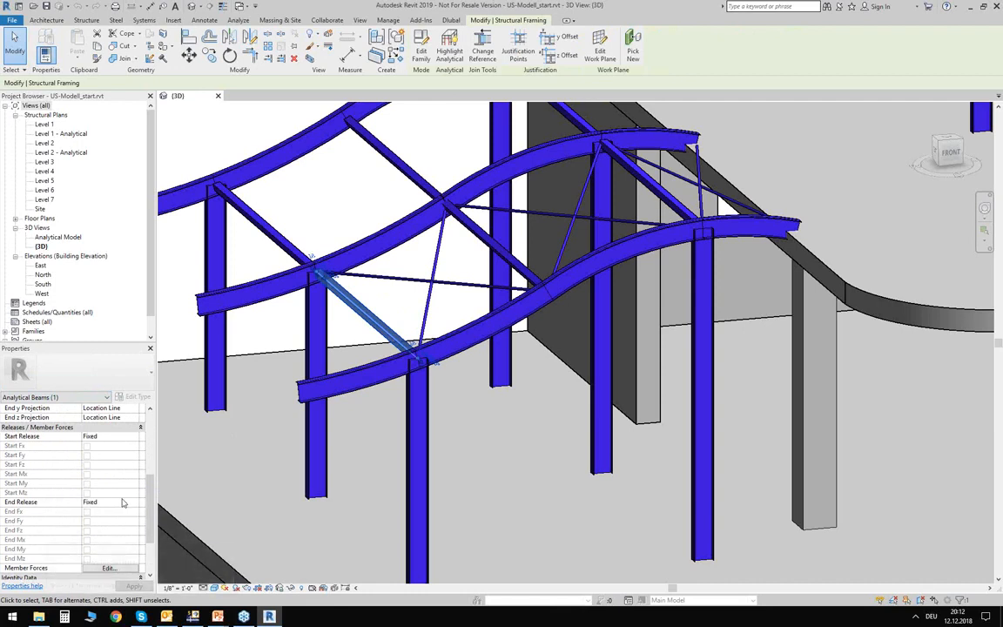
scroll(122, 503, "up", 5)
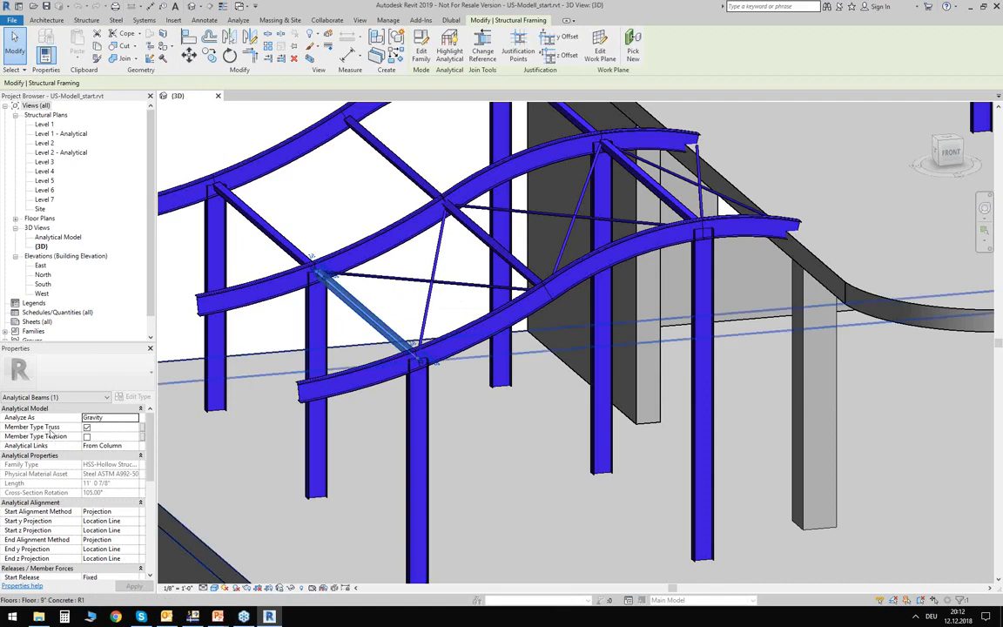
left_click(86, 428)
- Review the analytical beam properties of a round bar brace in the curved roof frame, and clear the selection
left_click(342, 380)
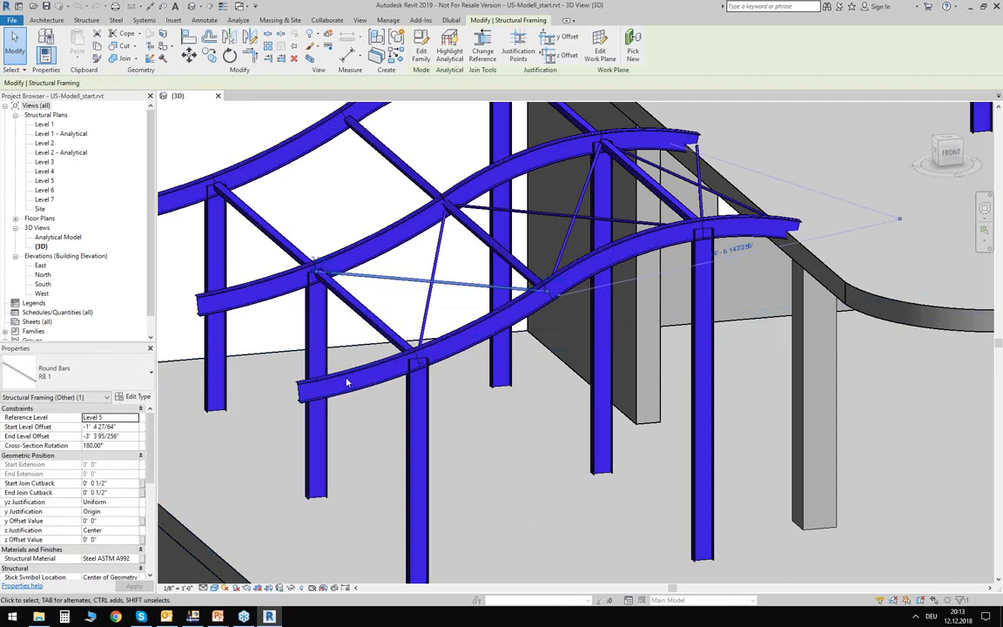
left_click(70, 397)
left_click(68, 408)
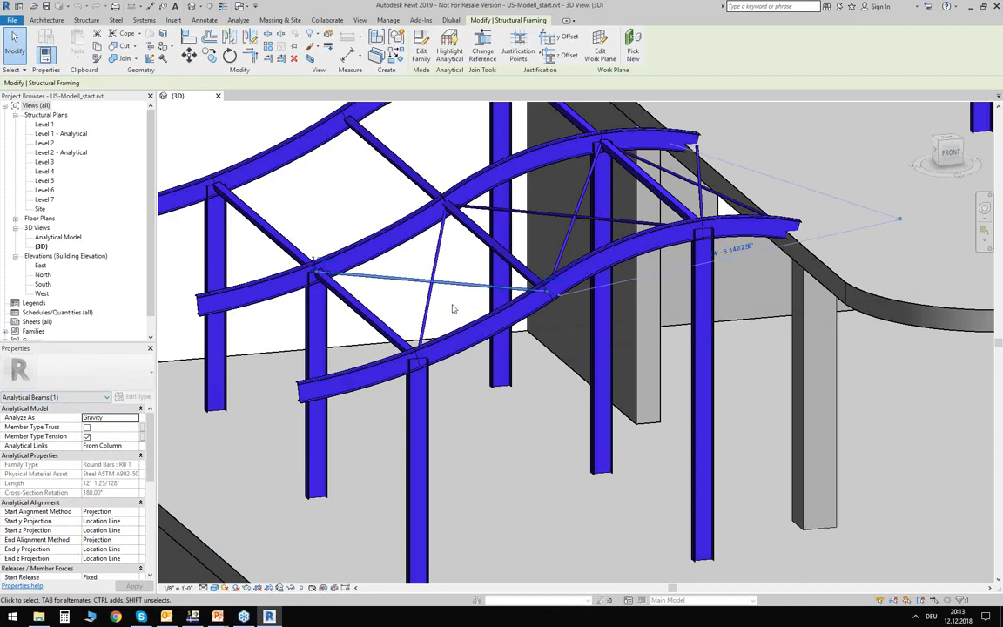
scroll(452, 305, "down", 6)
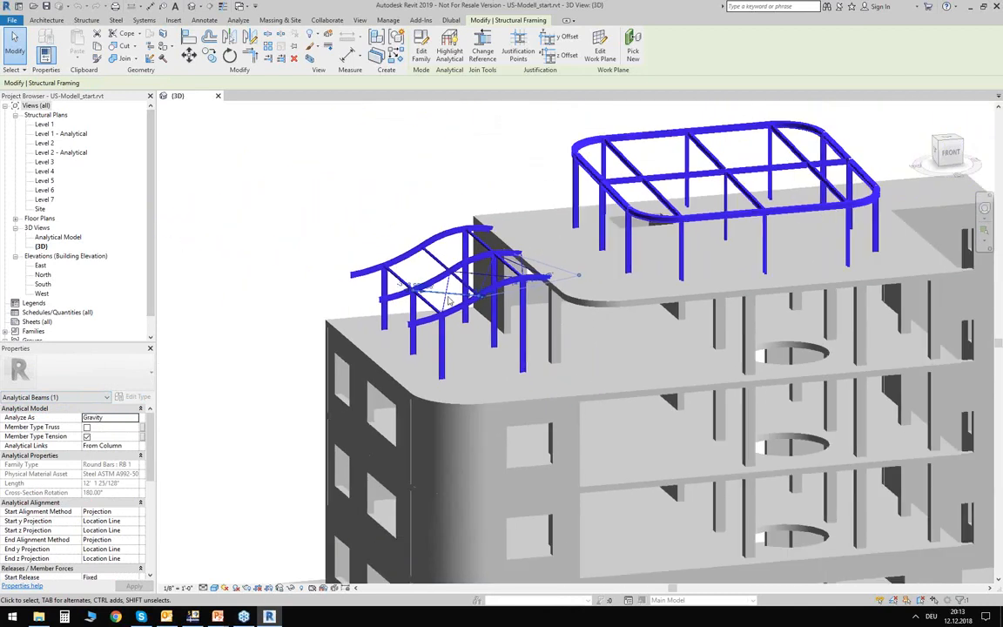
scroll(452, 301, "down", 5)
left_click(267, 343)
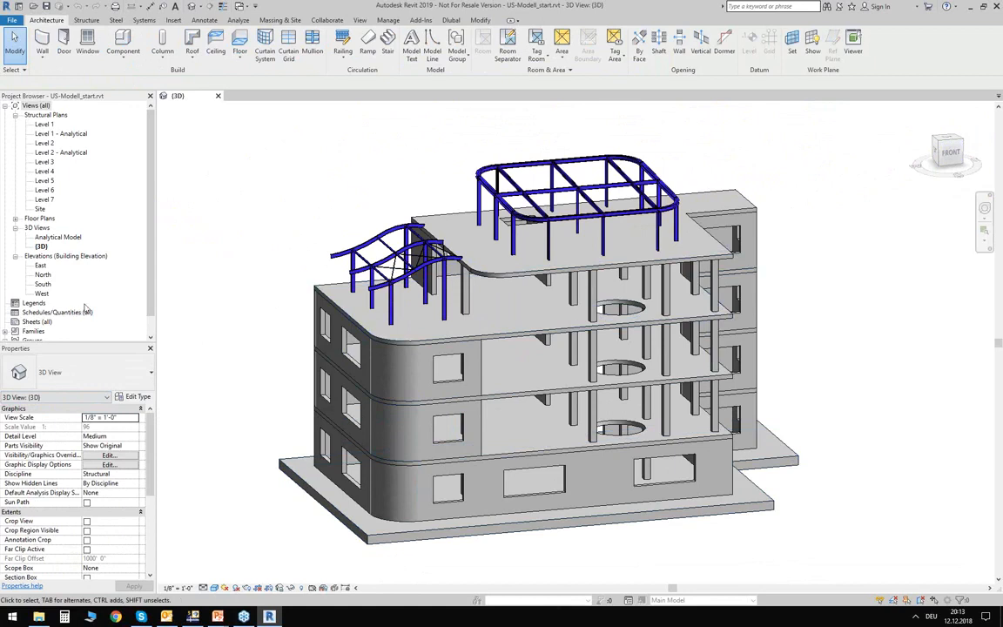
- Open the Analytical Model 3D view and turn it towards the building's front
double_click(51, 239)
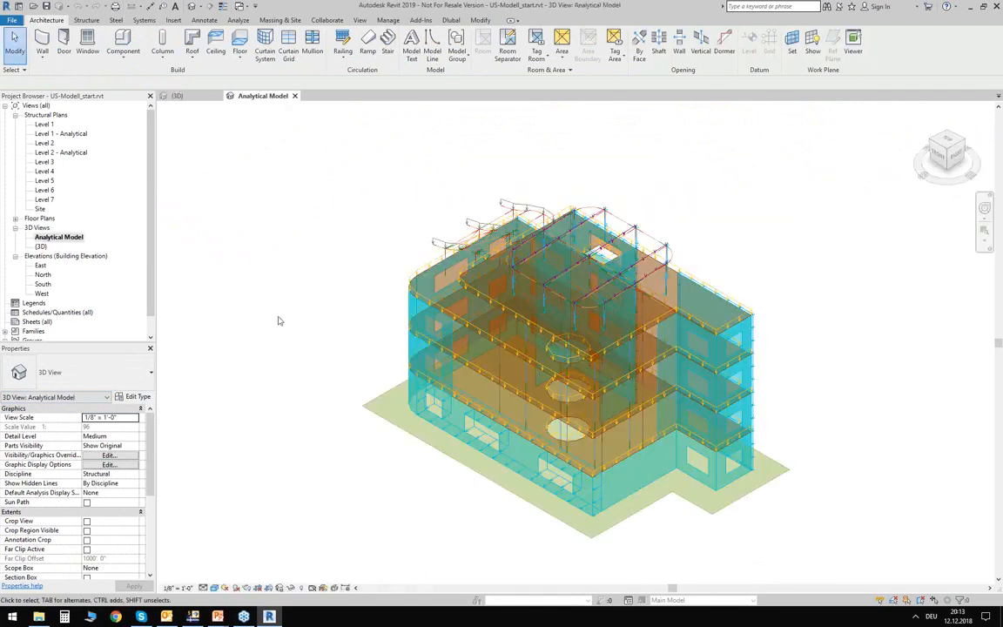
middle_click_drag(369, 479, 567, 423, "shift")
scroll(529, 535, "up", 4)
scroll(541, 512, "down", 1)
middle_click_drag(564, 519, 510, 514)
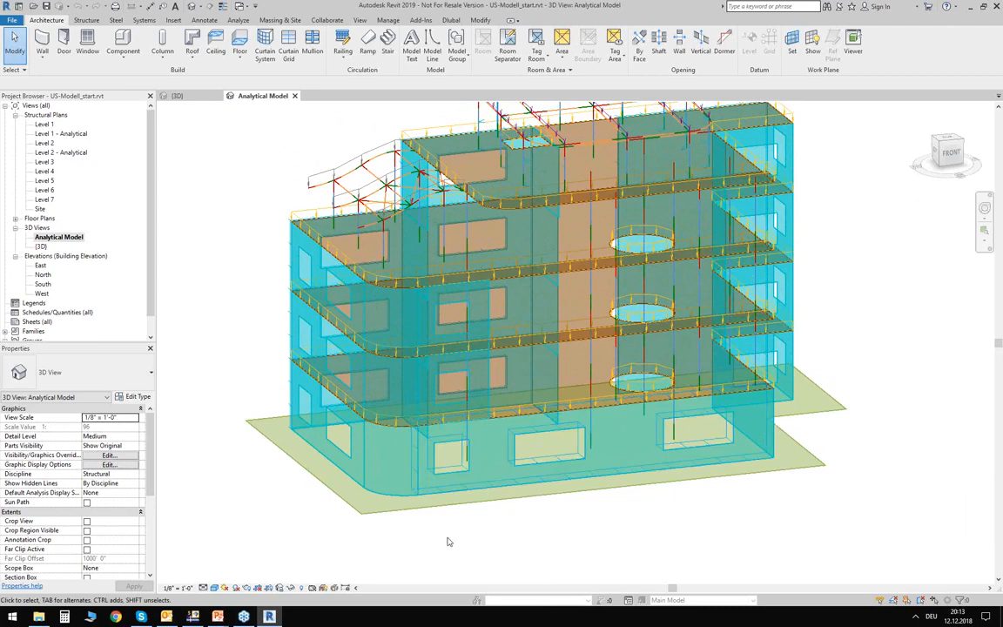
scroll(268, 471, "up", 1)
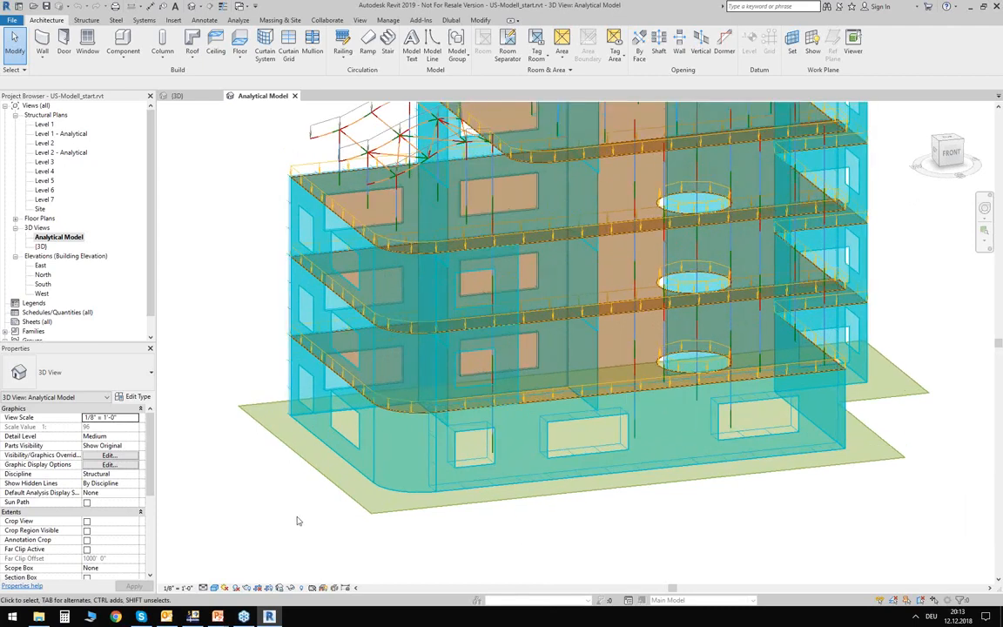
- Check the analytical foundation slab's properties, clear the selection and look over the whole analytical model
left_click(334, 486)
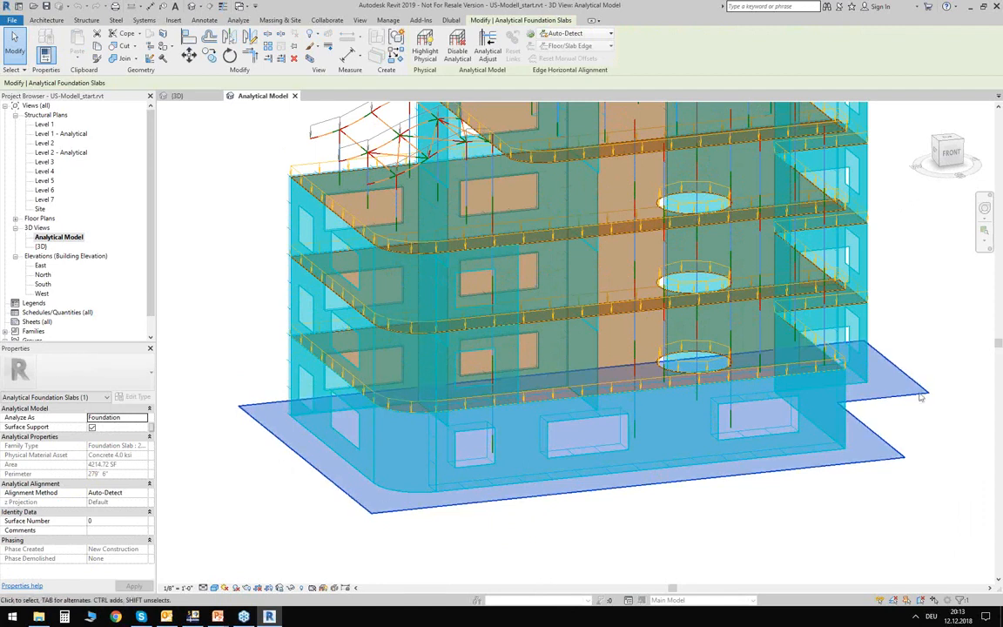
left_click(915, 356)
middle_click_drag(932, 277, 899, 388)
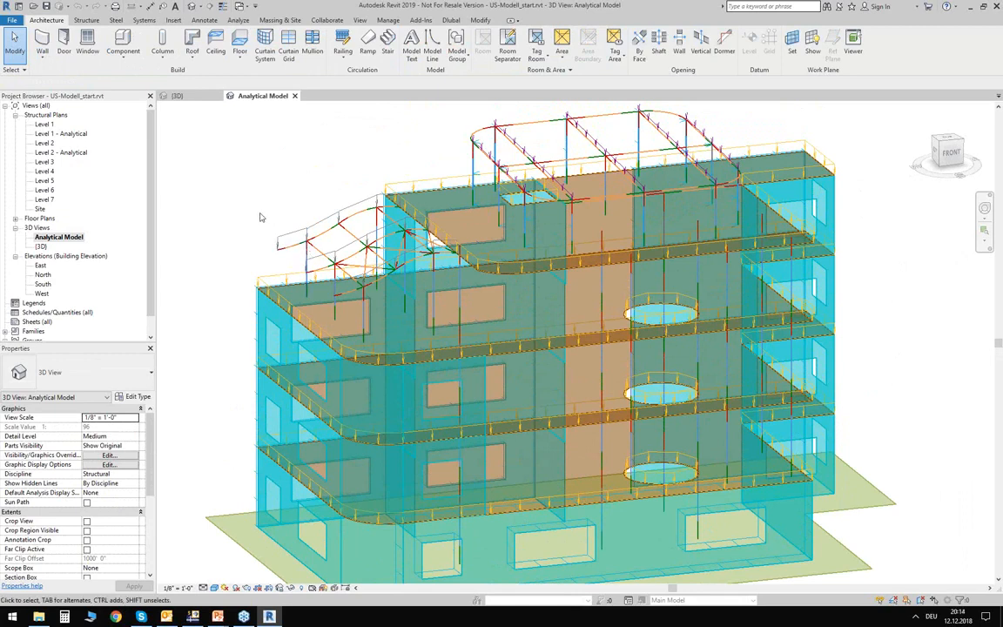
scroll(236, 194, "down", 3)
middle_click_drag(243, 191, 256, 207)
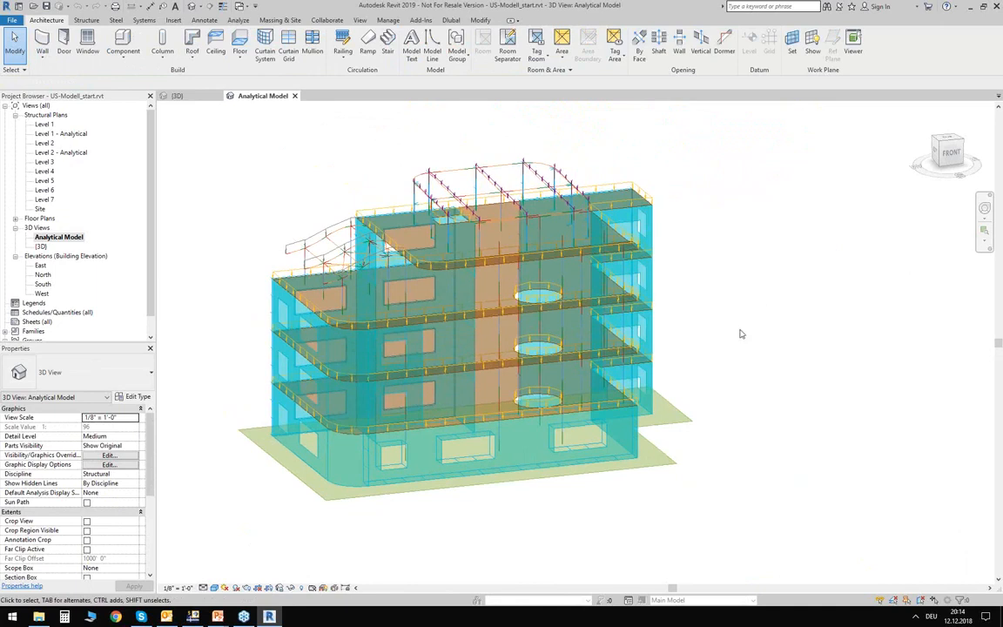
middle_click_drag(740, 348, 696, 358, "shift")
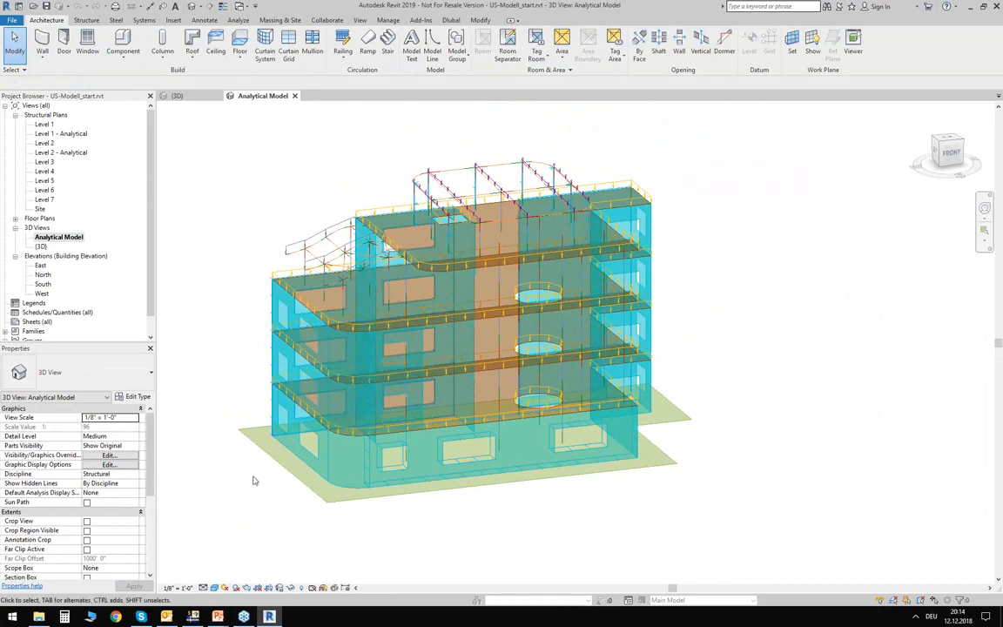
- Open the project's material browser and select Concrete, Normal Weight - 4 ksi
scroll(300, 470, "up", 2)
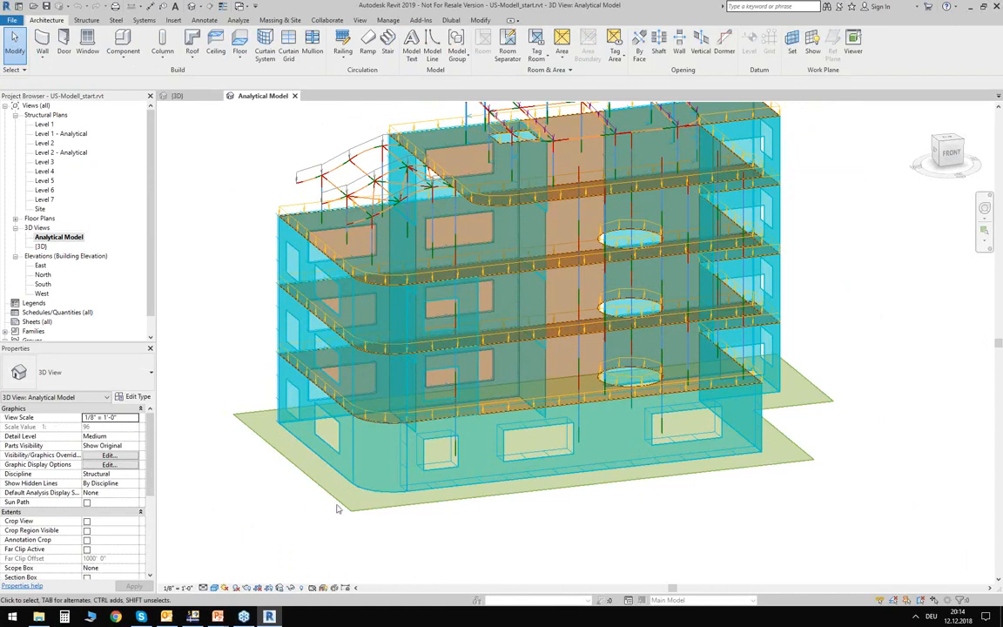
middle_click_drag(220, 278, 244, 350)
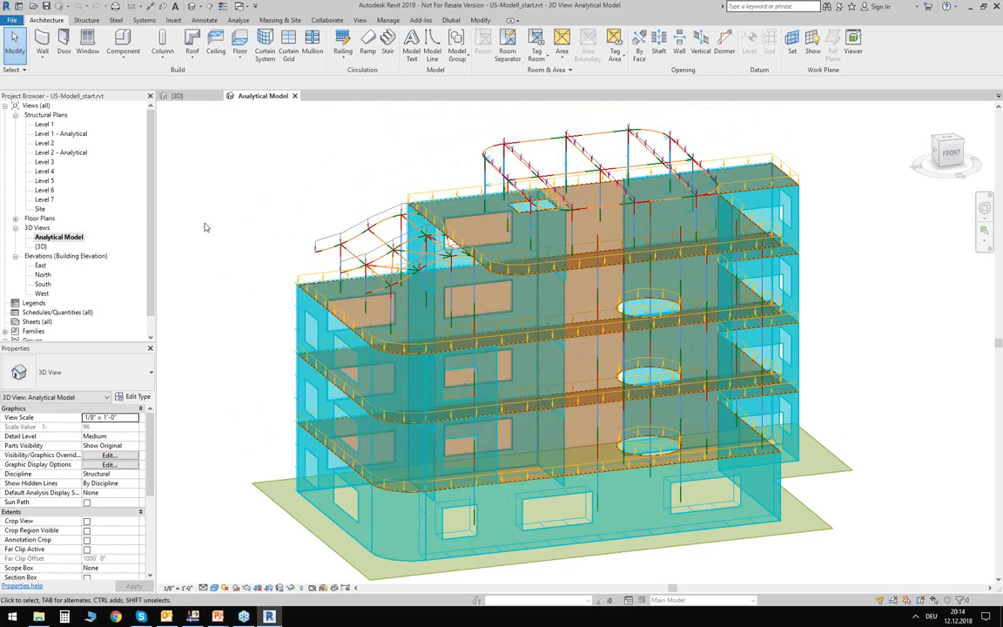
left_click(387, 21)
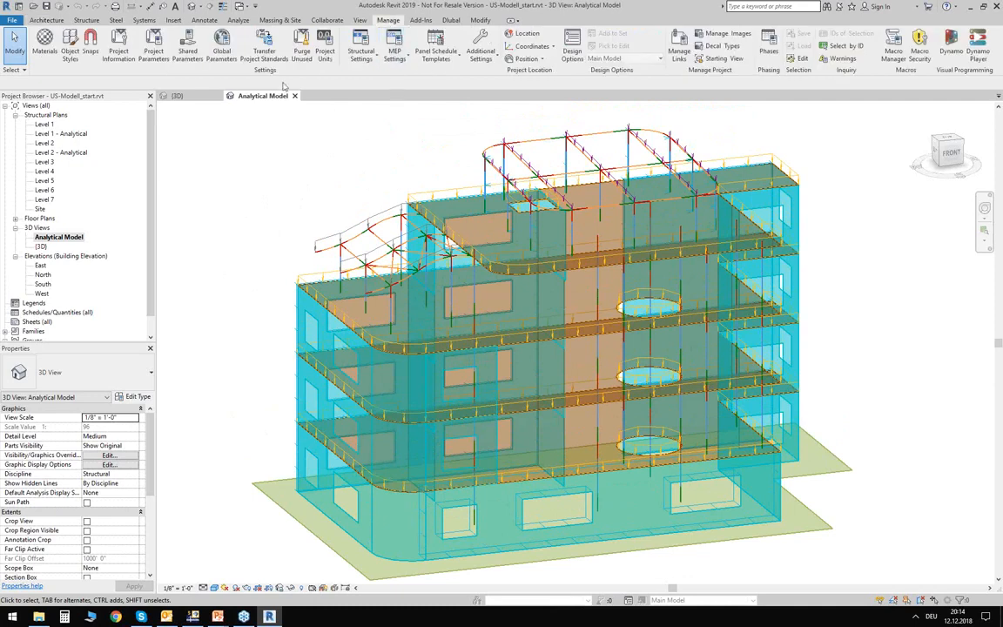
left_click(45, 43)
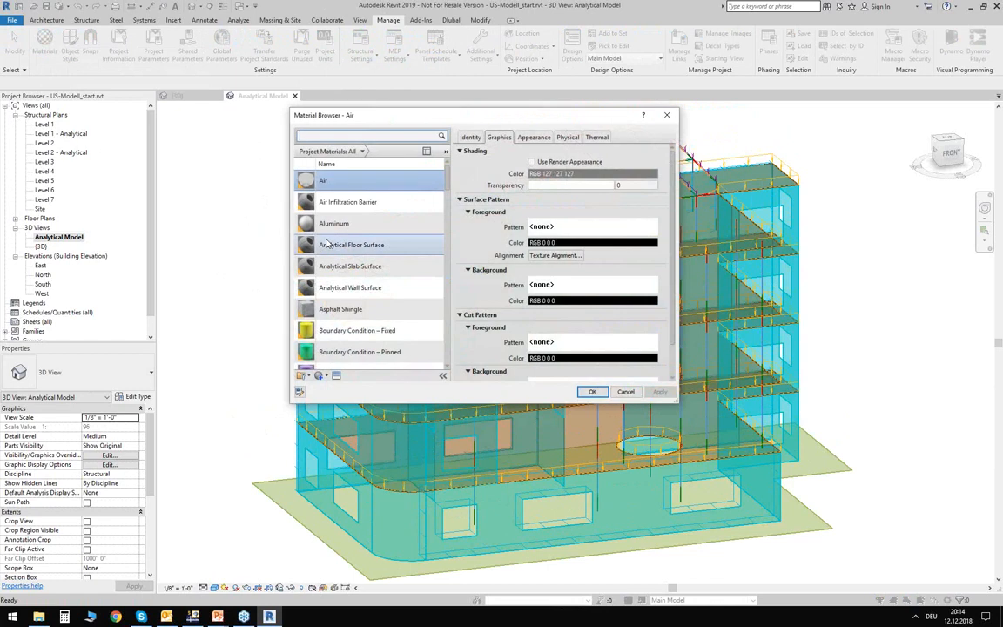
scroll(362, 174, "down", 5)
scroll(426, 202, "down", 3)
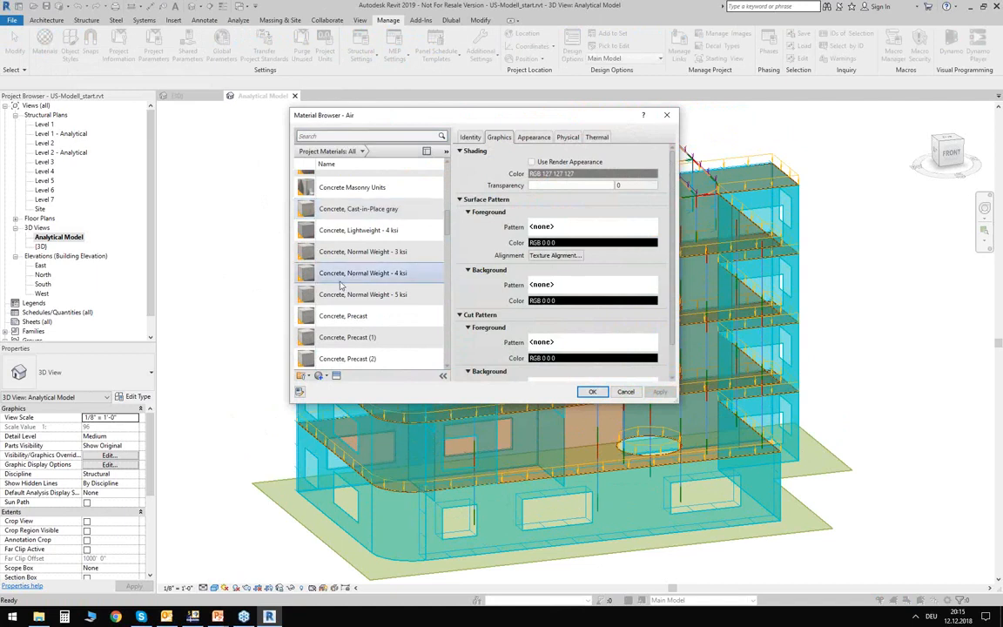
left_click(365, 272)
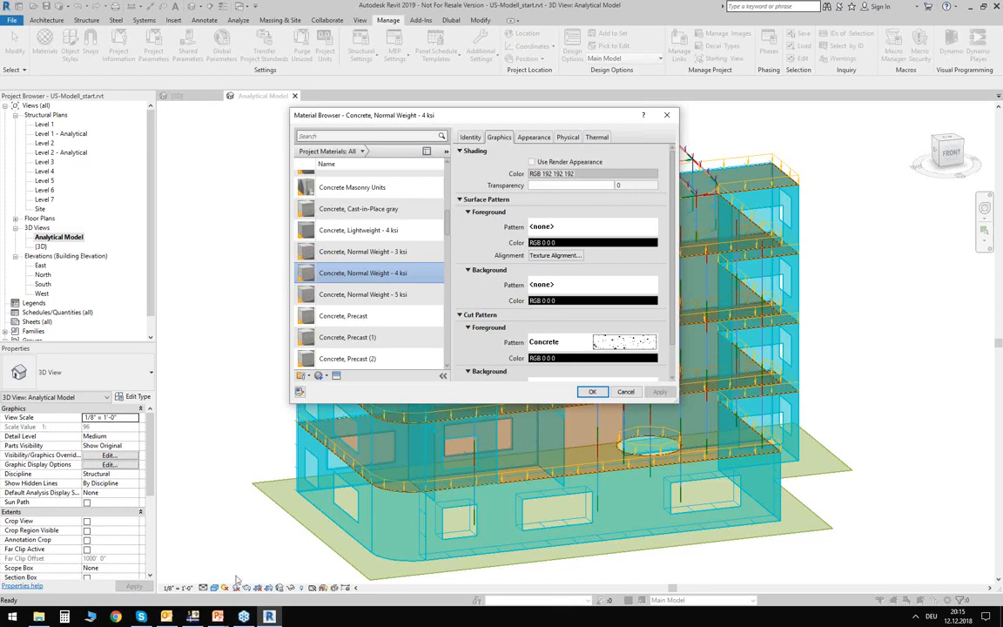
- Switch to the PowerPoint presentation, show the Dlubal – Revit Link slide on conversion tables and the Dlubal parameter, and return to Revit
left_click(224, 620)
left_click(274, 571)
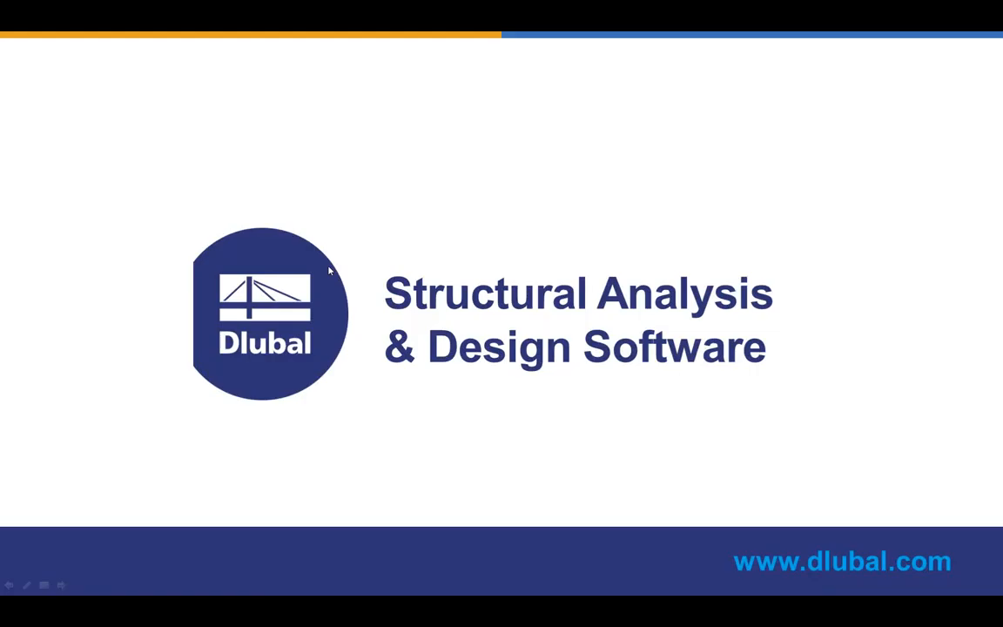
left_click(329, 270)
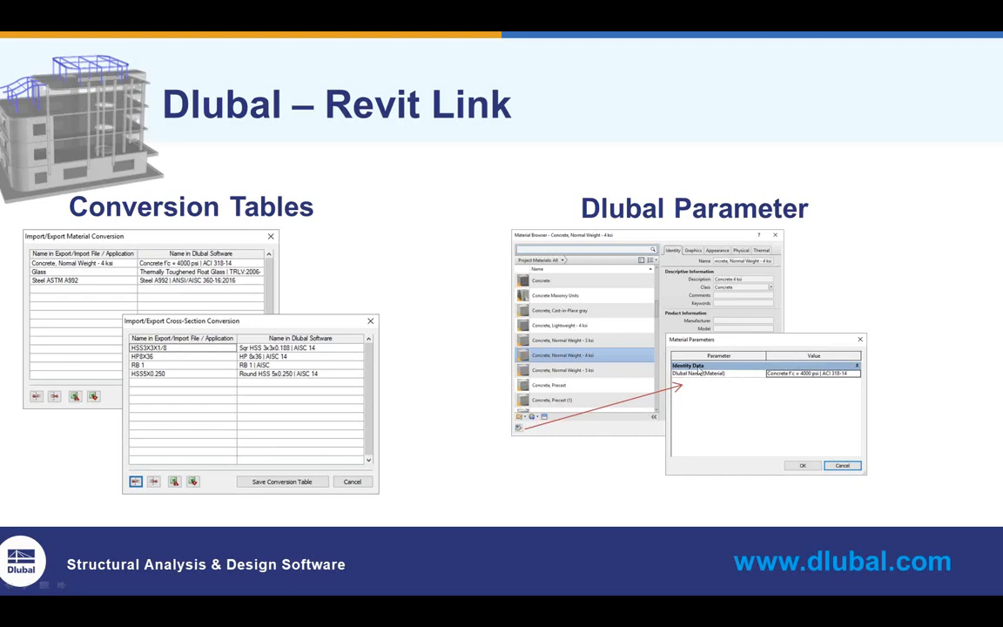
key("Escape")
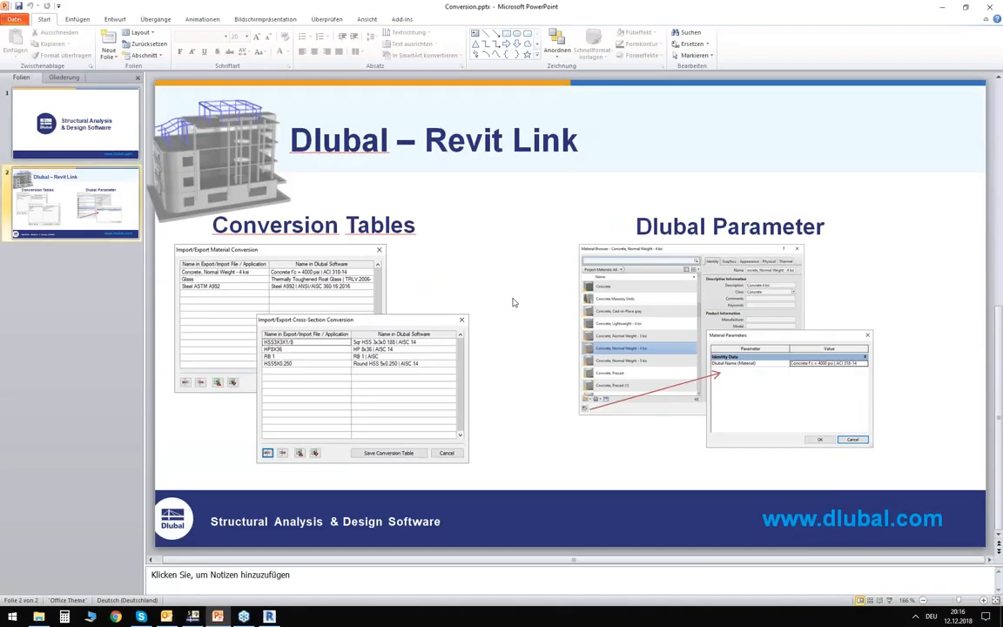
key("alt+Tab")
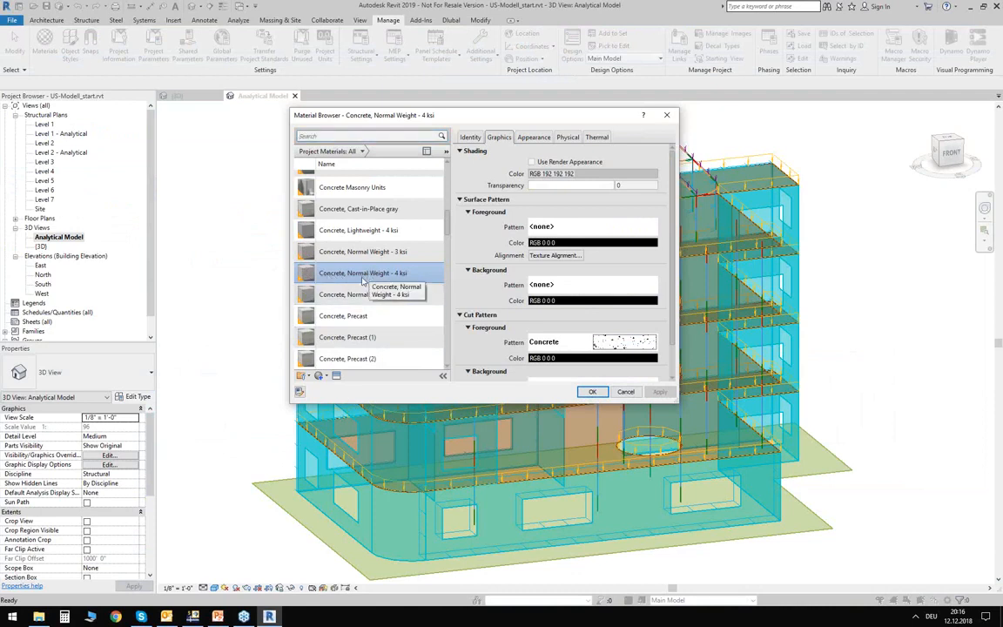
- Check the Dlubal Name parameter of Concrete, Normal Weight - 4 ksi and close the material browser without changes
left_click(300, 392)
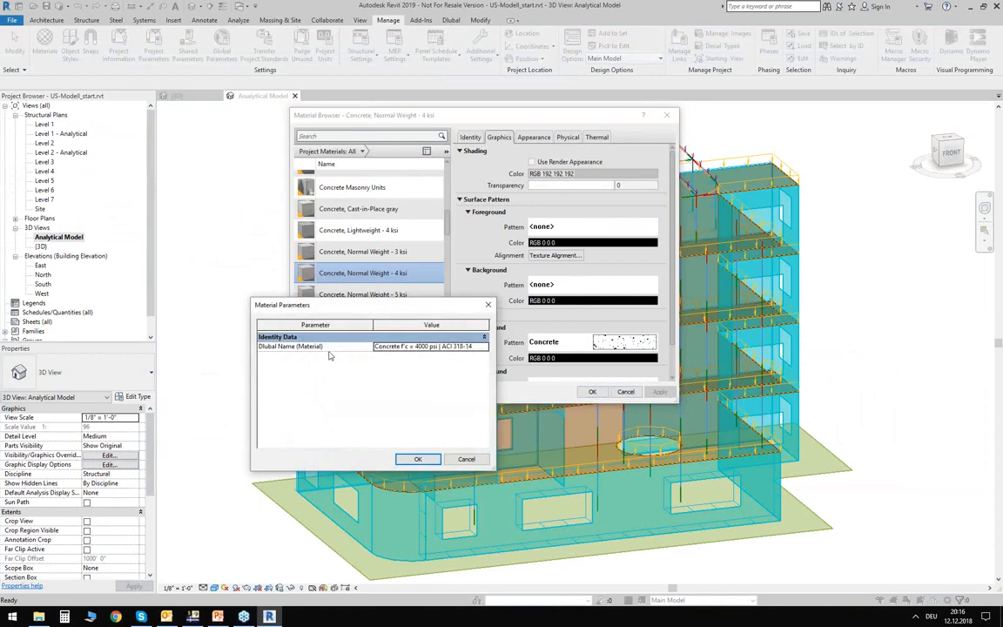
left_click_drag(331, 305, 370, 337)
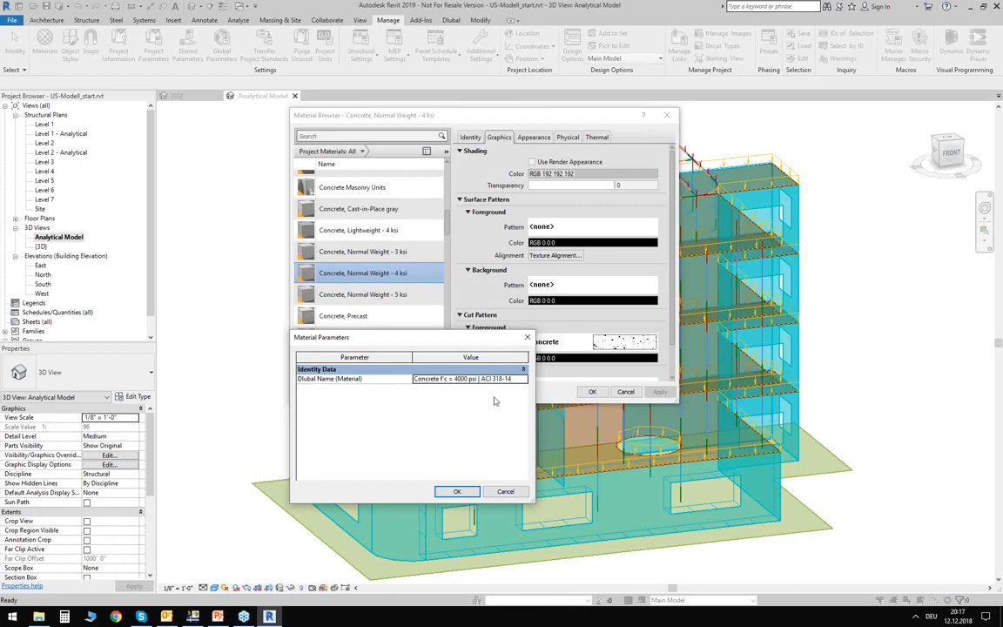
left_click(507, 493)
left_click(627, 392)
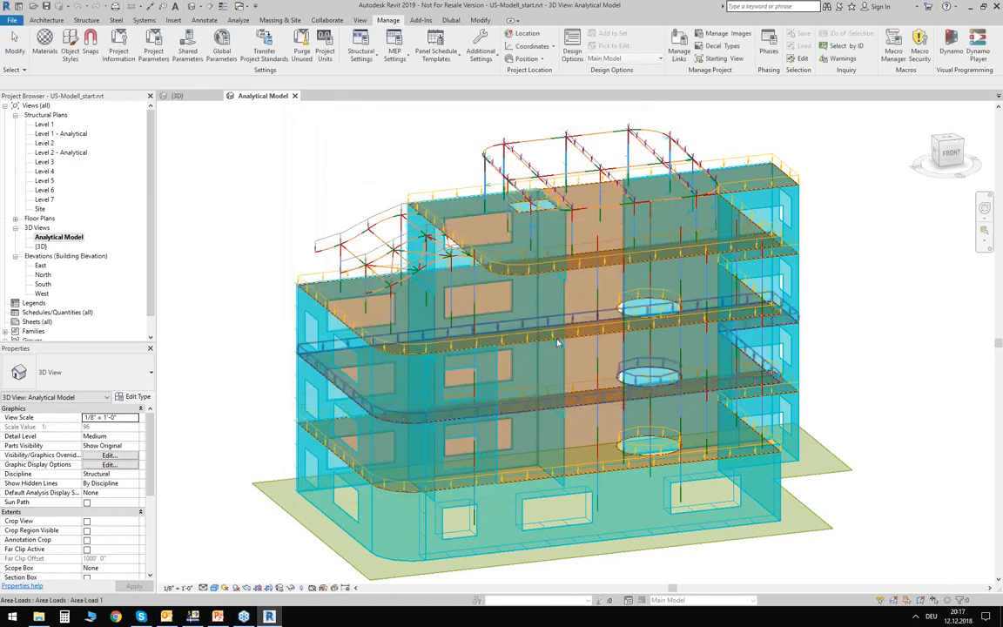
- Examine the line loads on the curved roof frame from the front, and return to an angled view of the whole analytical model
scroll(277, 183, "down", 1)
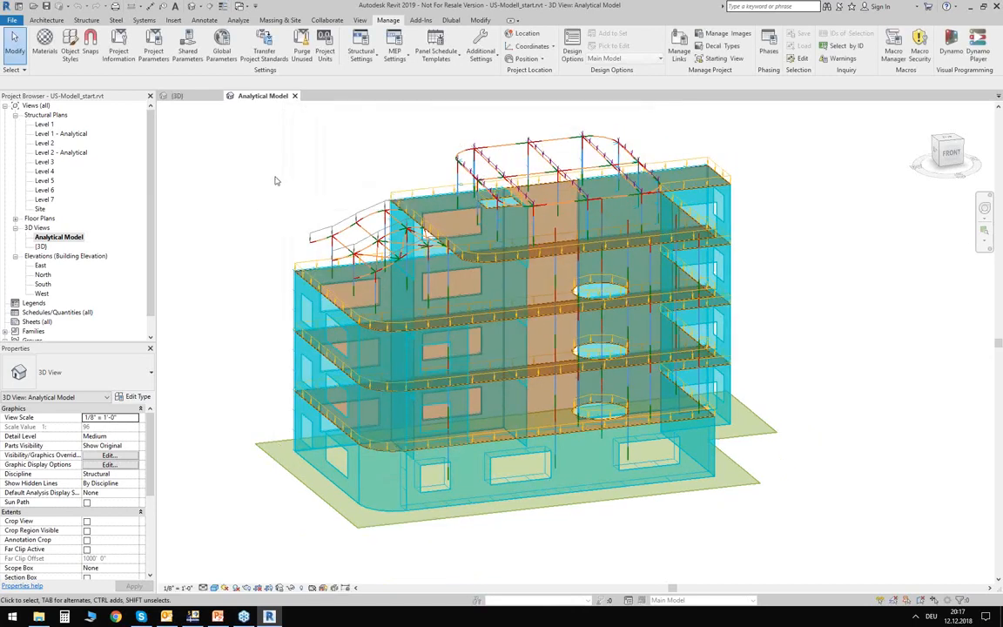
middle_click_drag(283, 184, 311, 208)
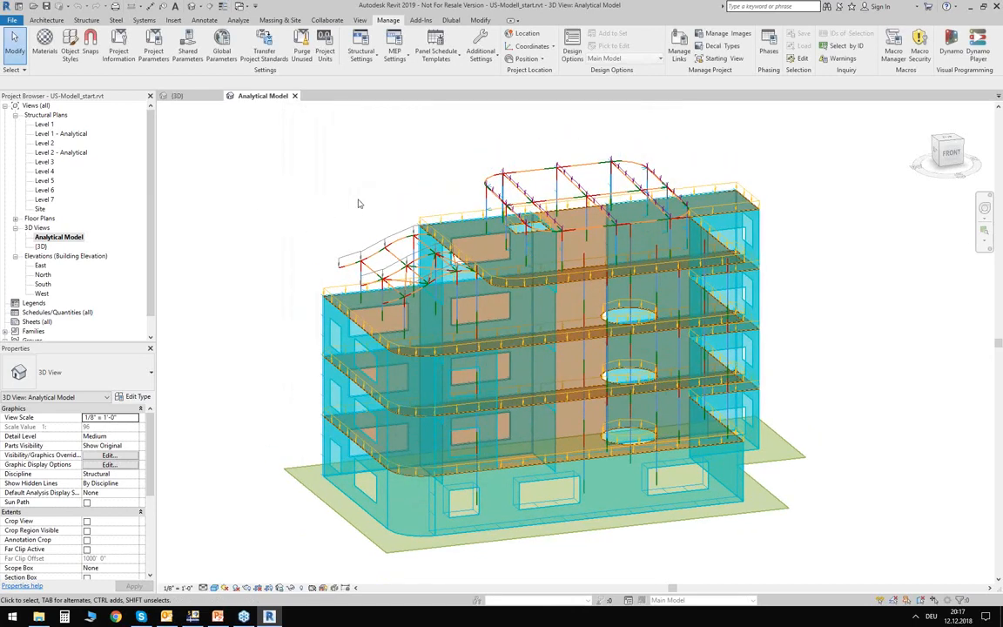
middle_click_drag(380, 224, 340, 224, "shift")
scroll(357, 244, "up", 2)
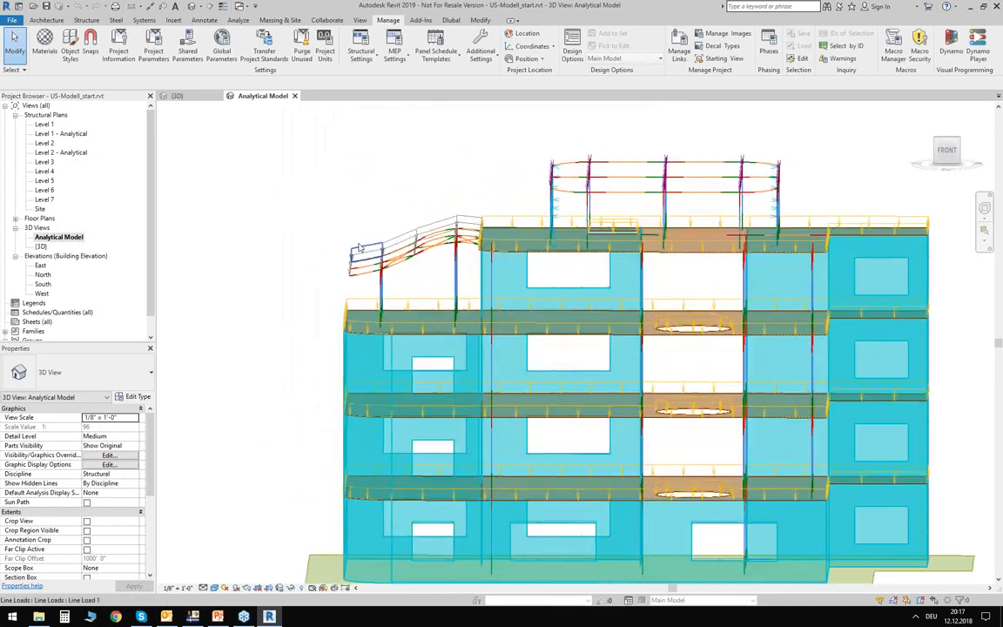
scroll(357, 248, "up", 2)
scroll(357, 248, "up", 2)
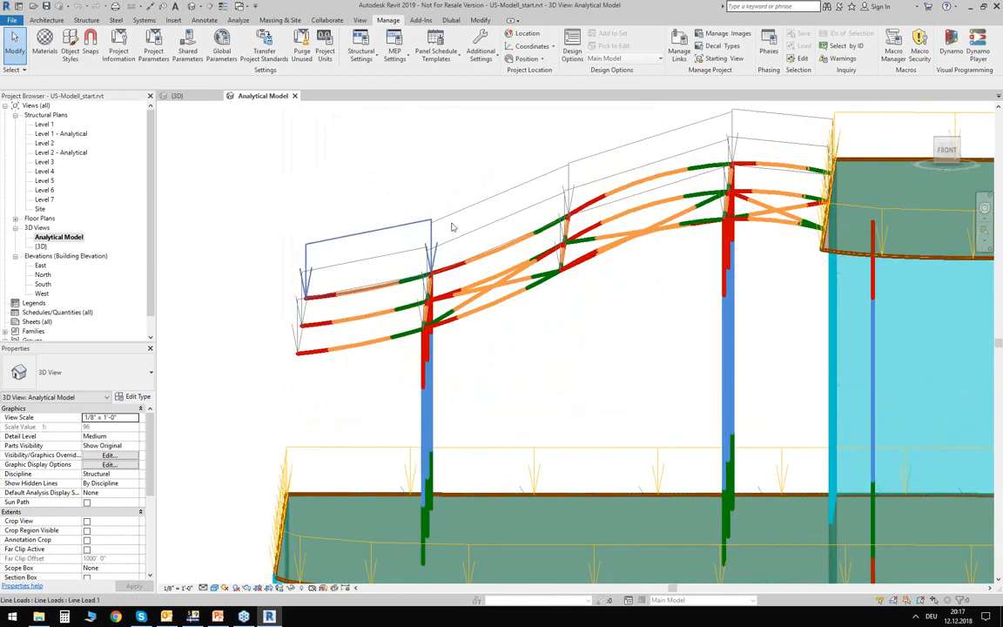
scroll(384, 292, "down", 4)
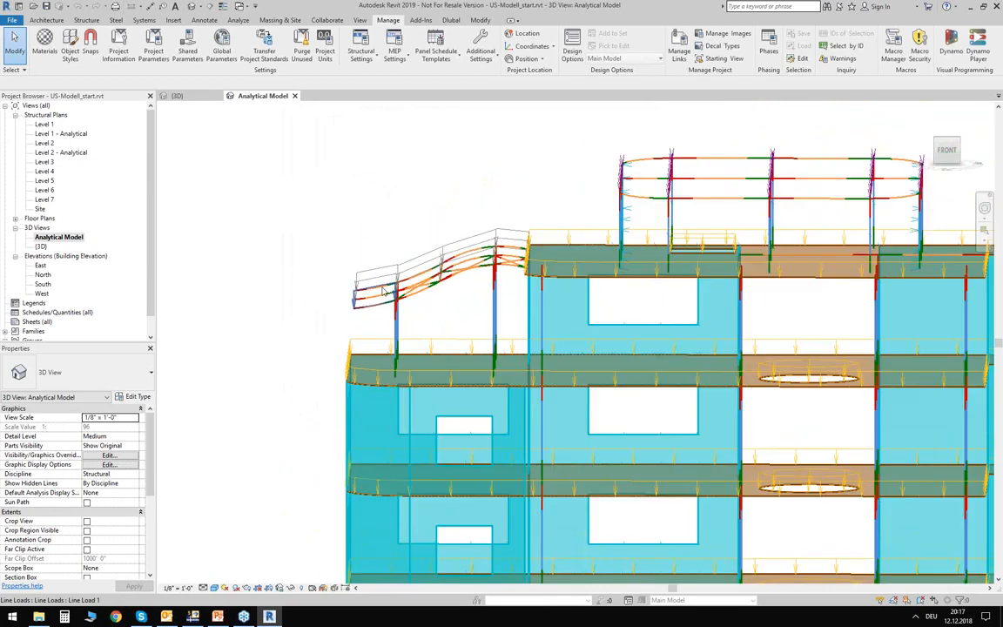
scroll(384, 292, "down", 2)
middle_click_drag(383, 292, 387, 235, "shift")
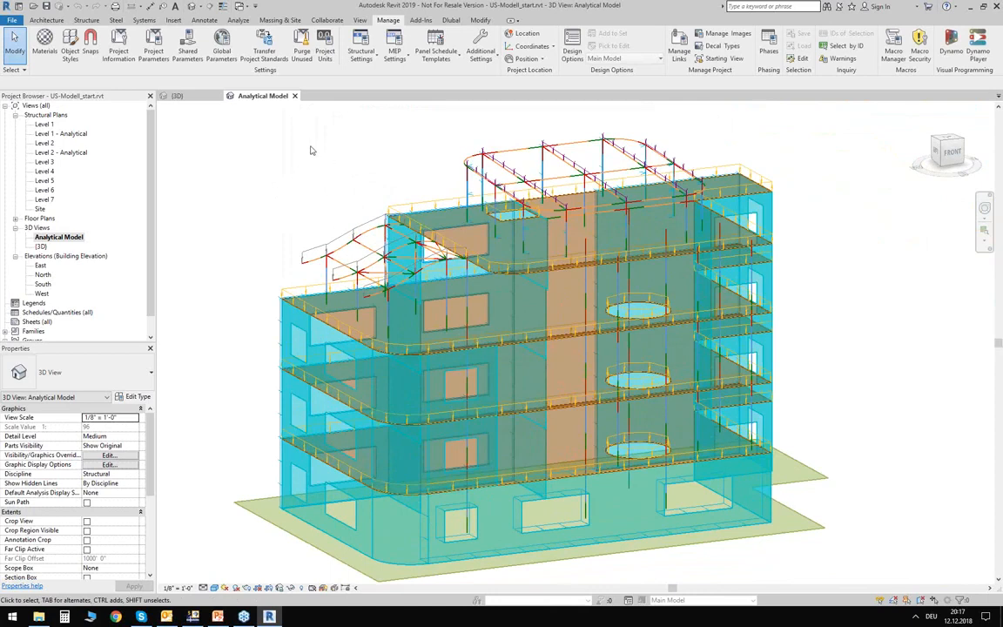
- Review the load cases and load natures in the structural settings
left_click(238, 21)
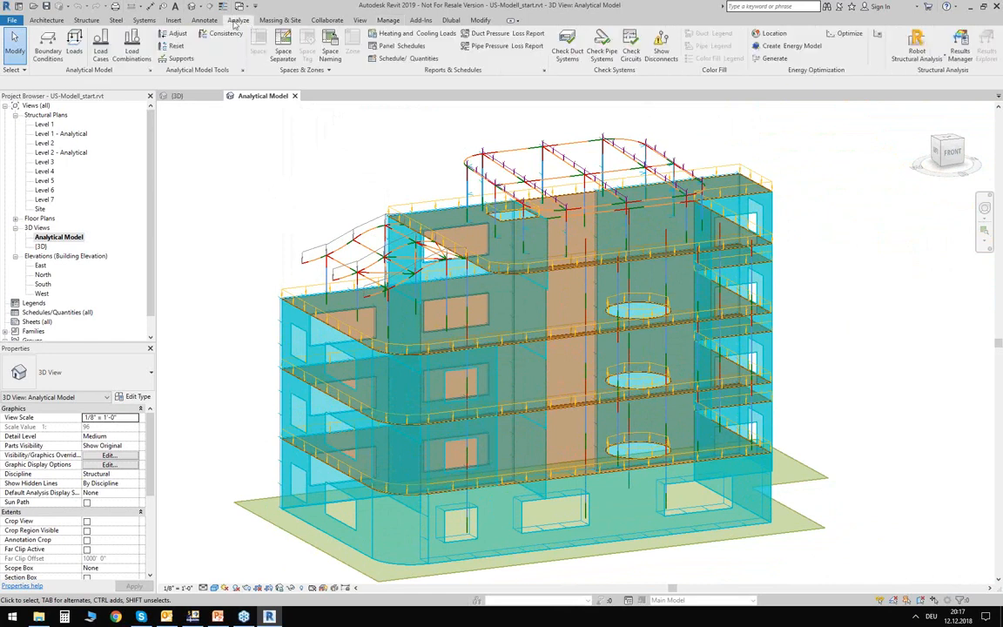
left_click(101, 48)
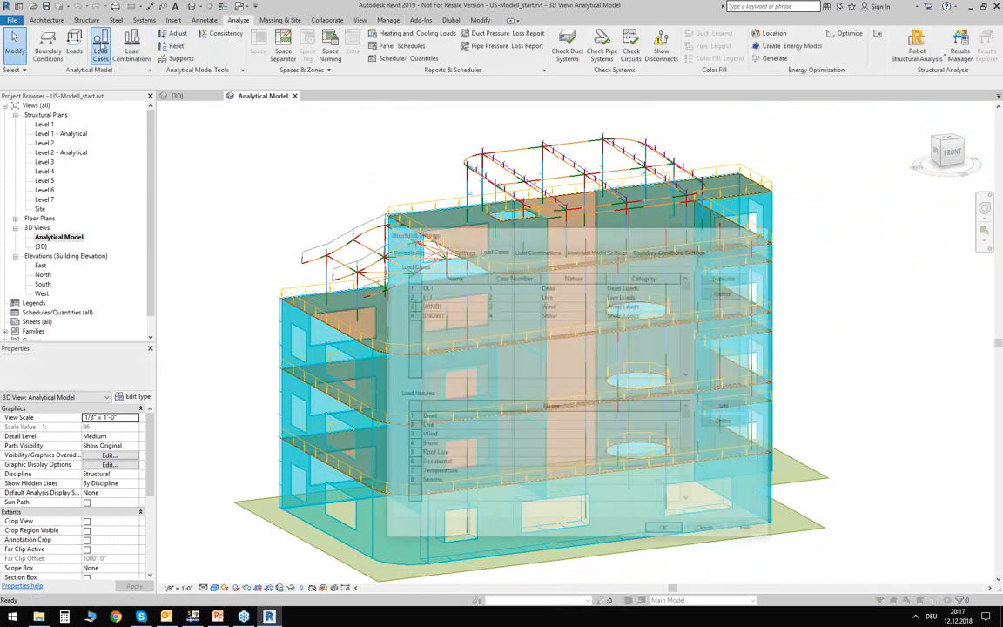
left_click_drag(455, 233, 337, 153)
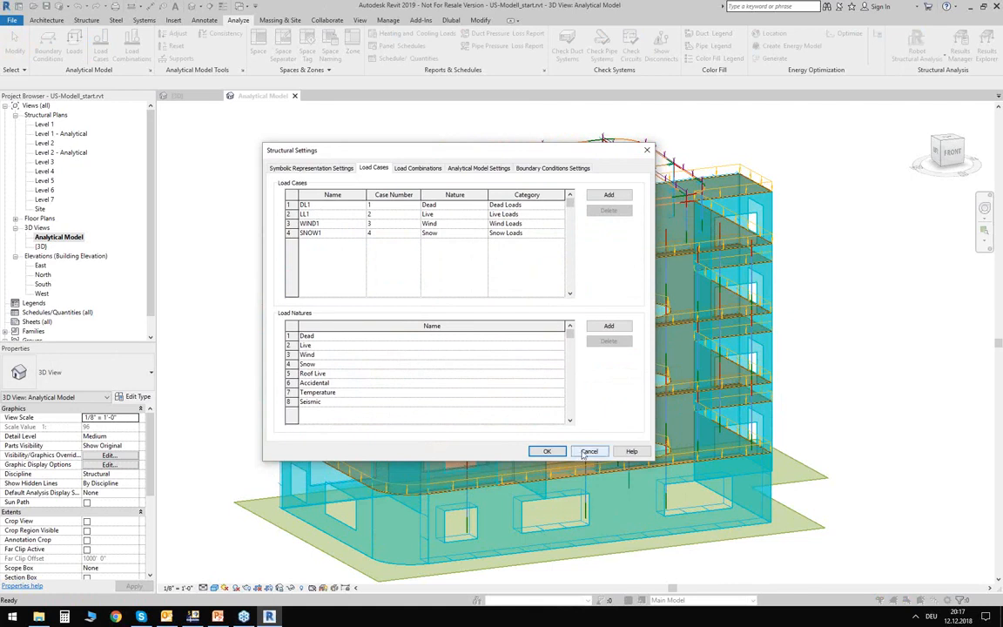
left_click(547, 451)
- Switch to RFEM to check its workspace, and return to the analytical model in Revit
scroll(381, 190, "down", 2)
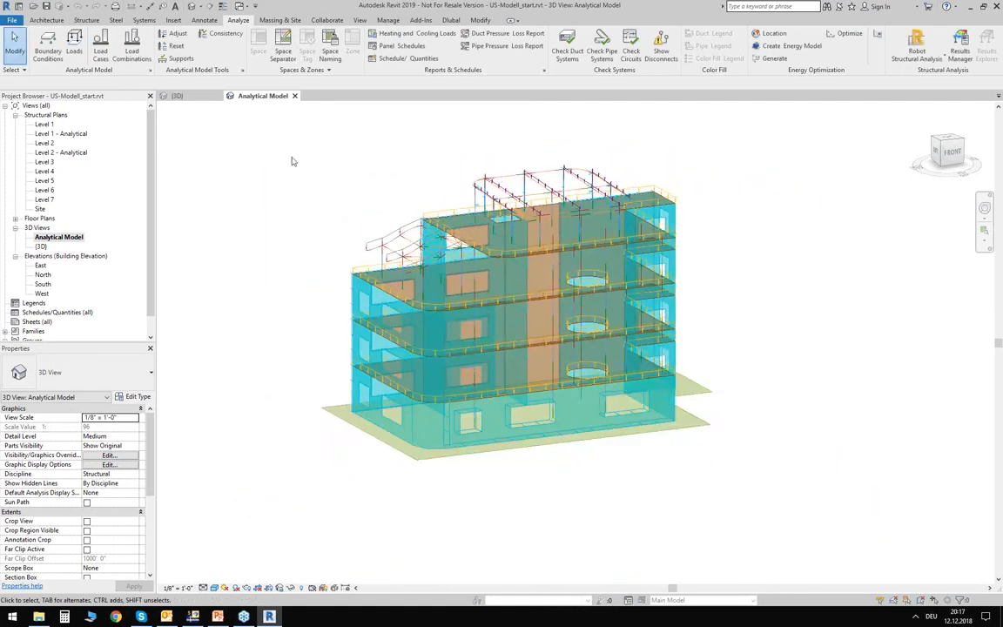
left_click_drag(283, 138, 320, 180)
left_click(193, 617)
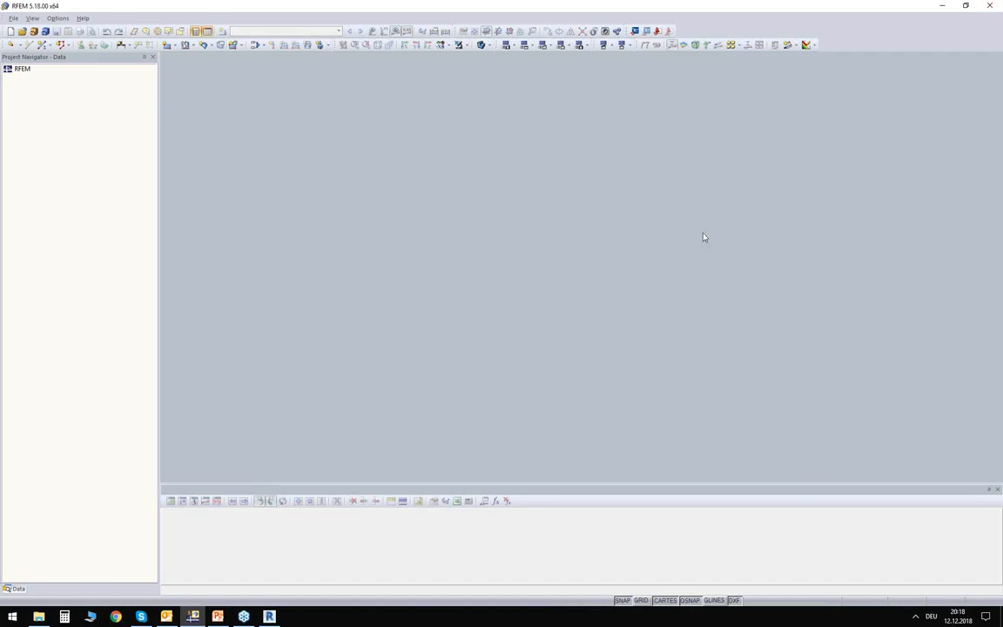
left_click(942, 6)
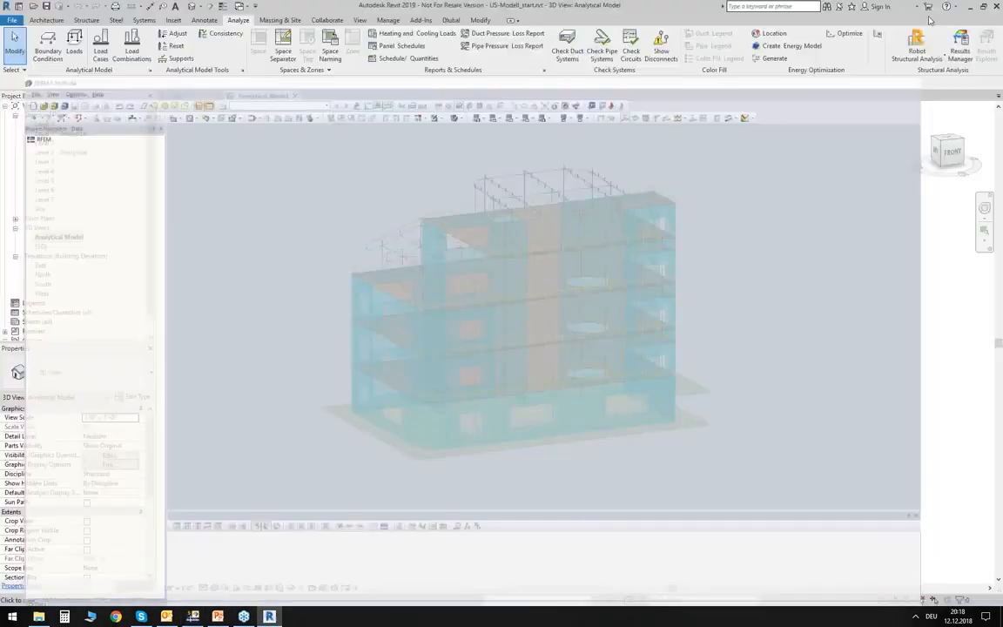
- Review the Dlubal Link's Revit parameters, including Dlubal Name (Cross Section), Member Type Truss and Member Type Tension, and close the list
left_click(451, 21)
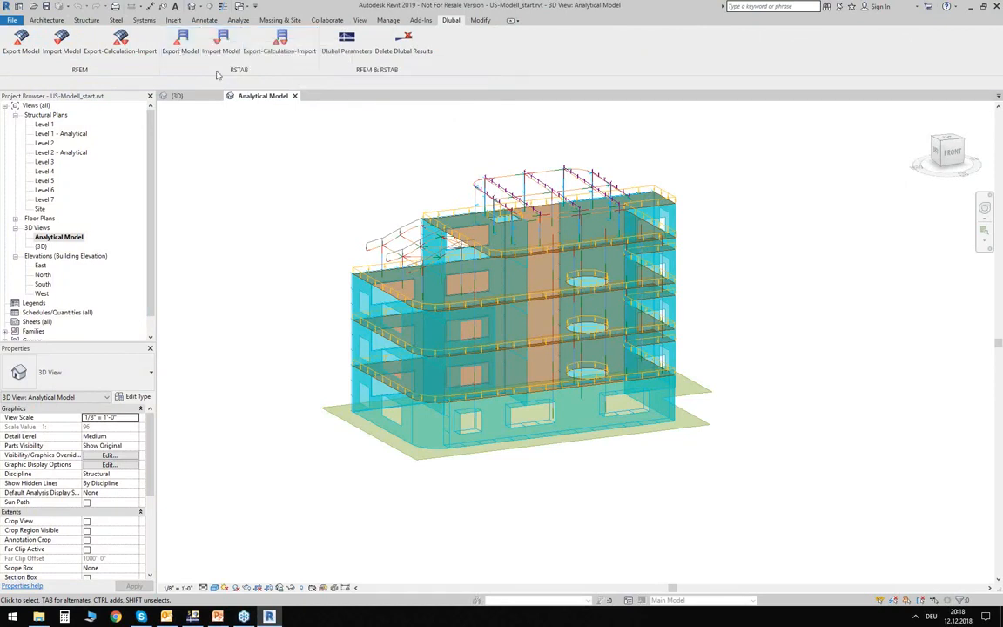
left_click(349, 41)
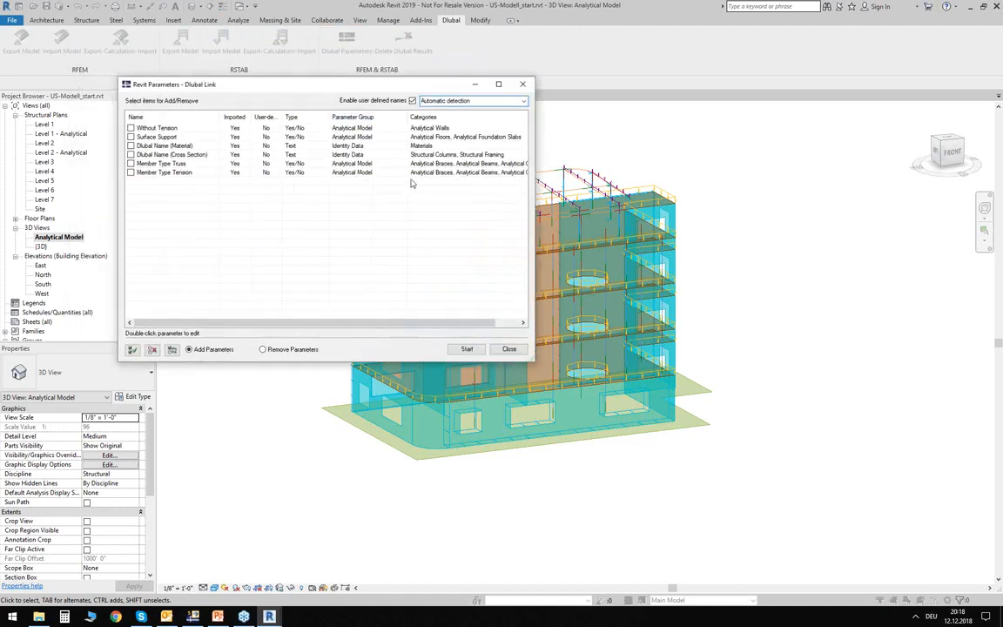
left_click(166, 154)
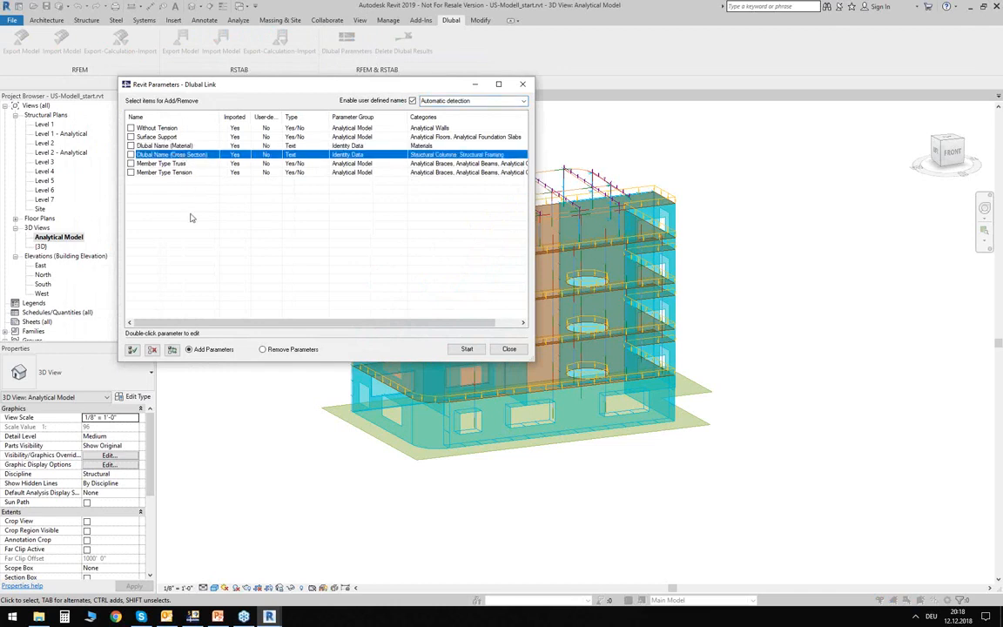
left_click(186, 165)
left_click(187, 173)
left_click(188, 165)
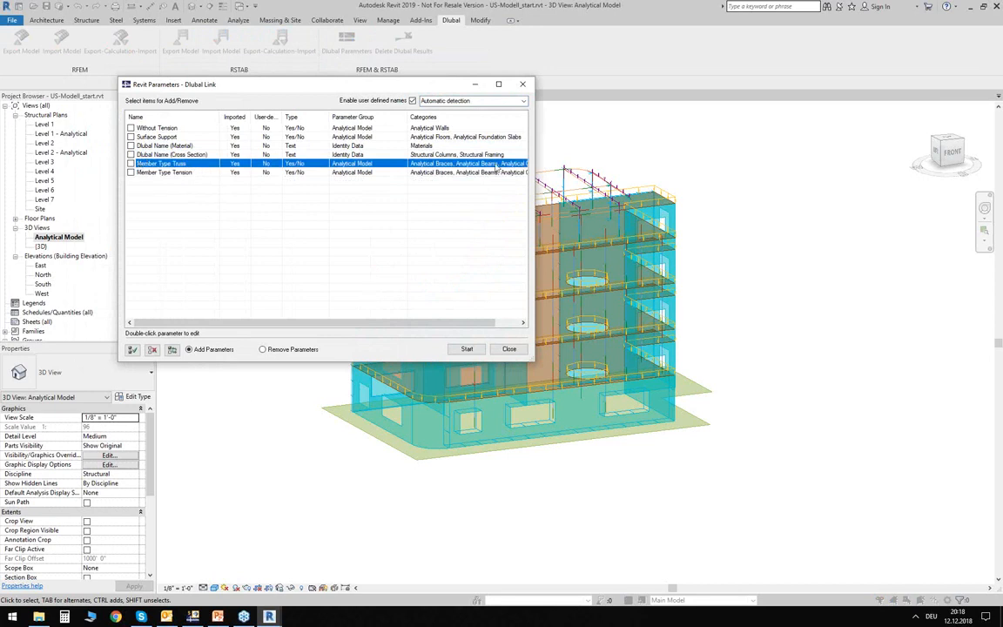
left_click(523, 86)
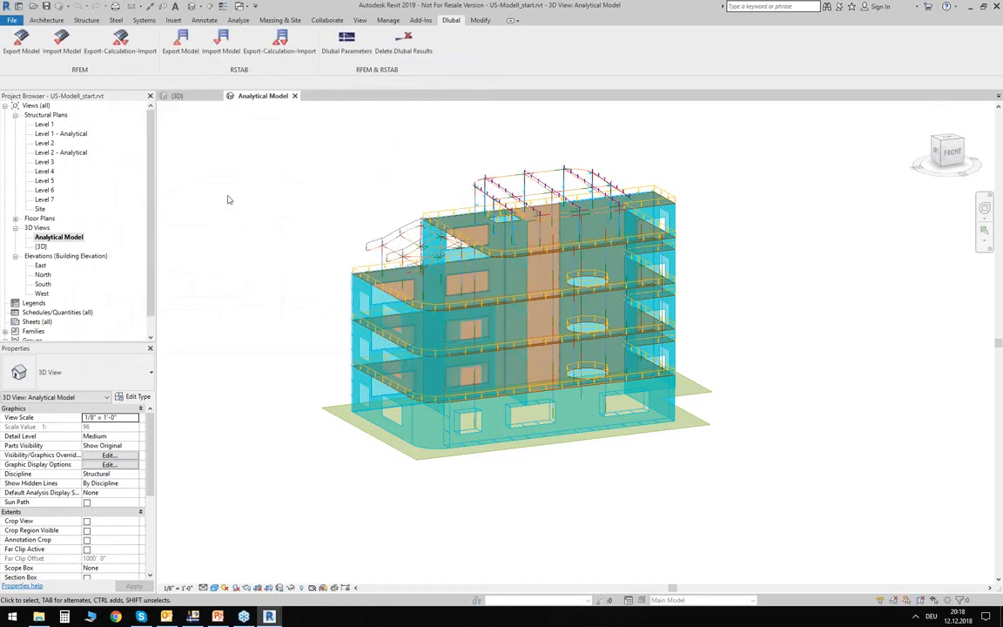
- Configure the model export to RFEM to create a new structure and apply loads, with self-weight in load case DL1
left_click(21, 43)
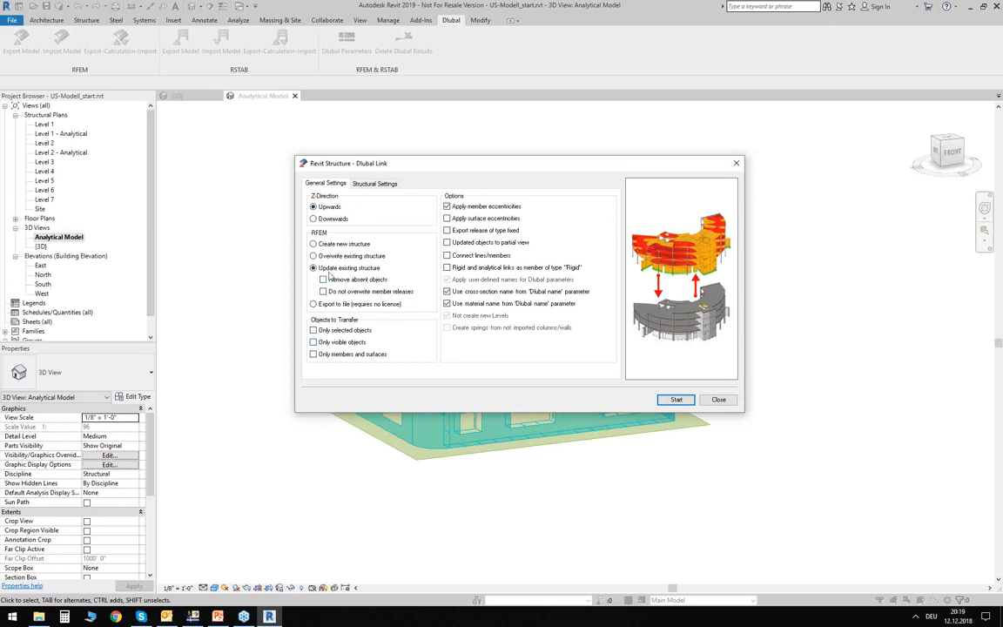
left_click(317, 245)
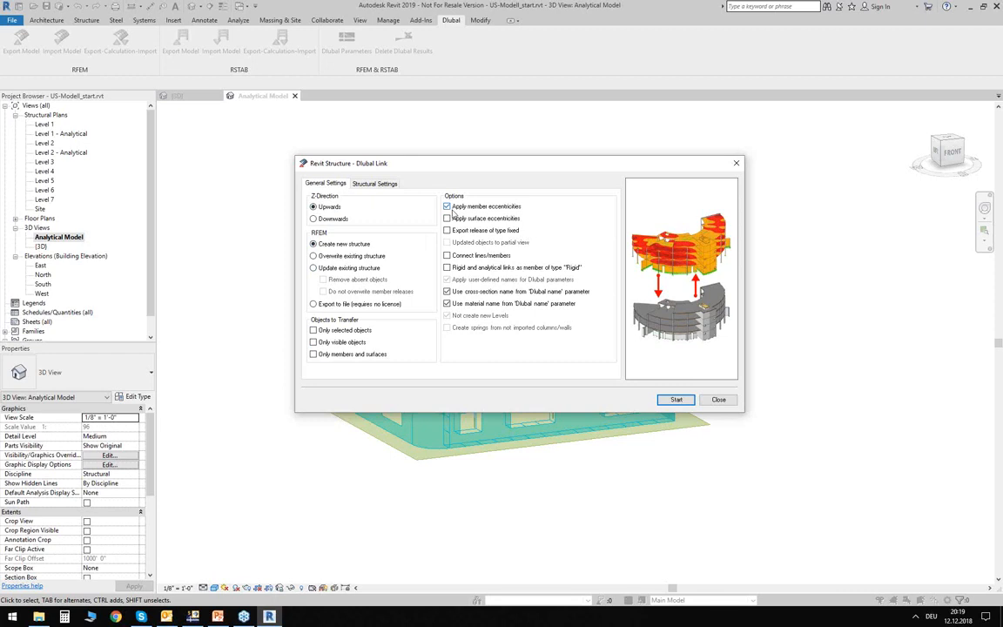
left_click_drag(494, 171, 486, 208)
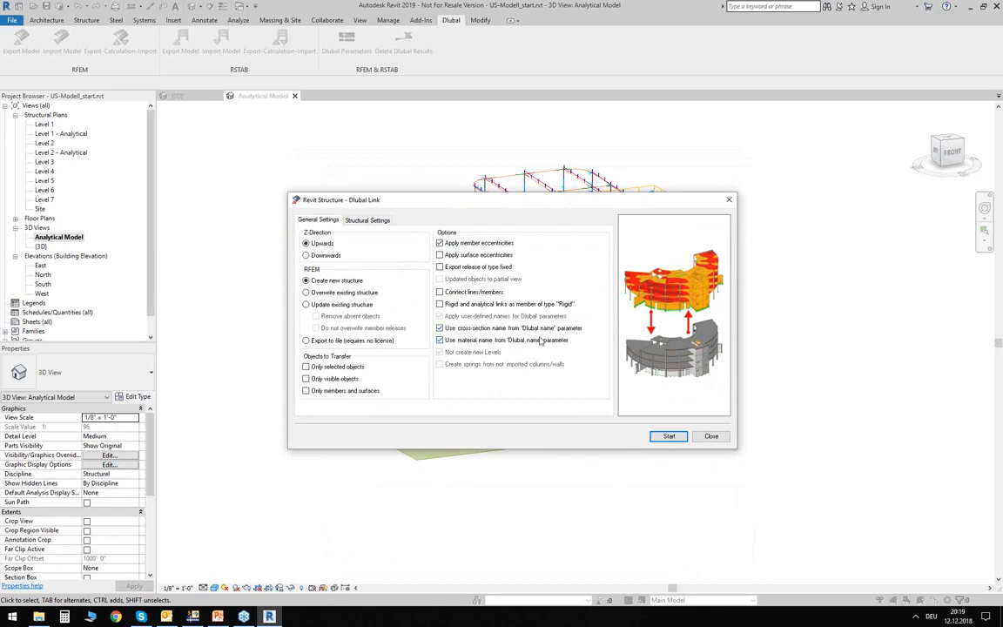
left_click(364, 222)
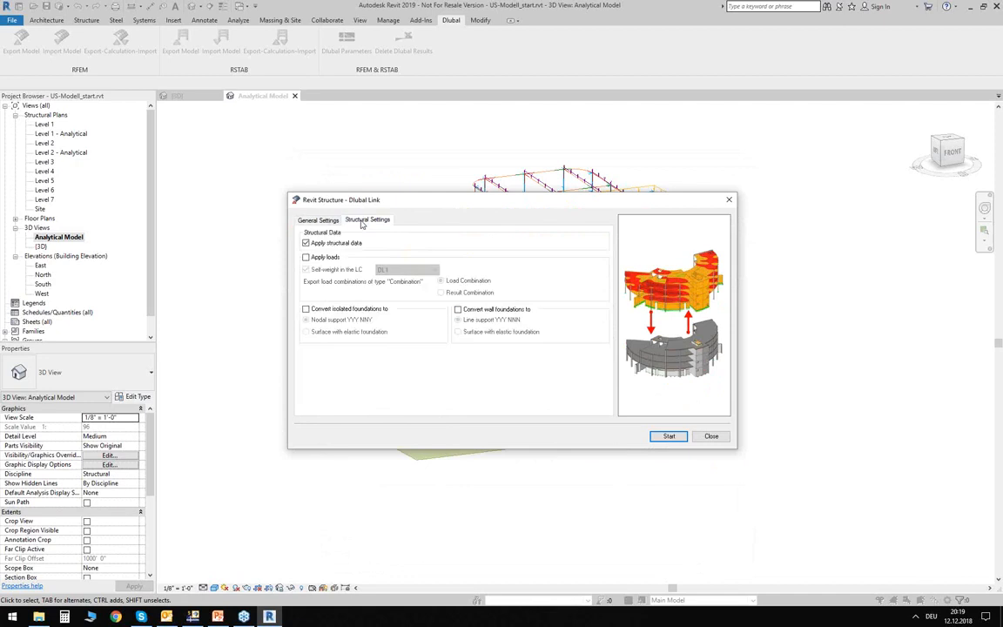
left_click(307, 258)
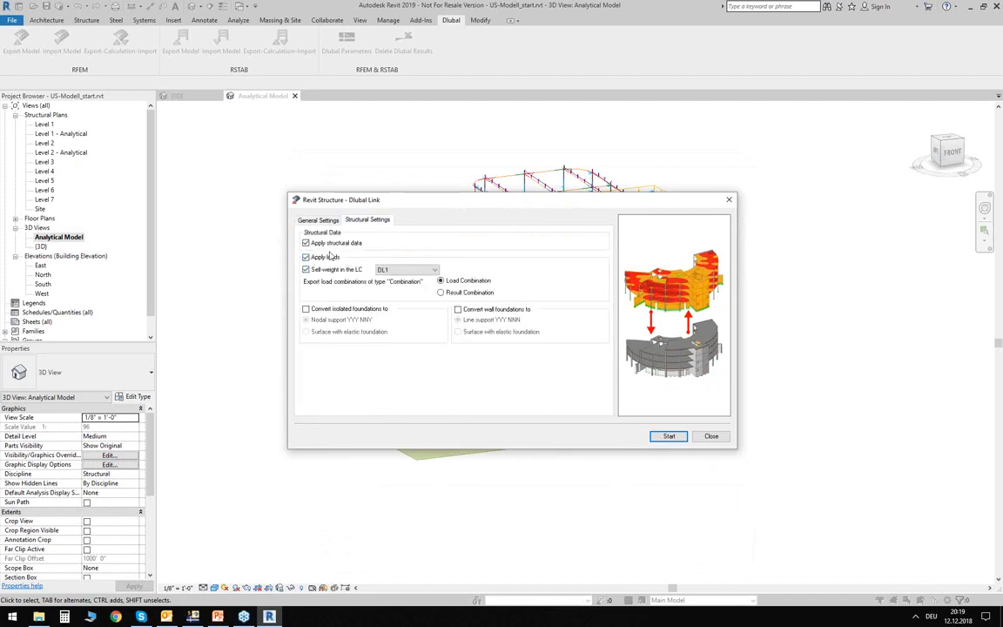
- Run the model export to RFEM, close the export log, and switch to RFEM with the exported model's window maximized
left_click(669, 436)
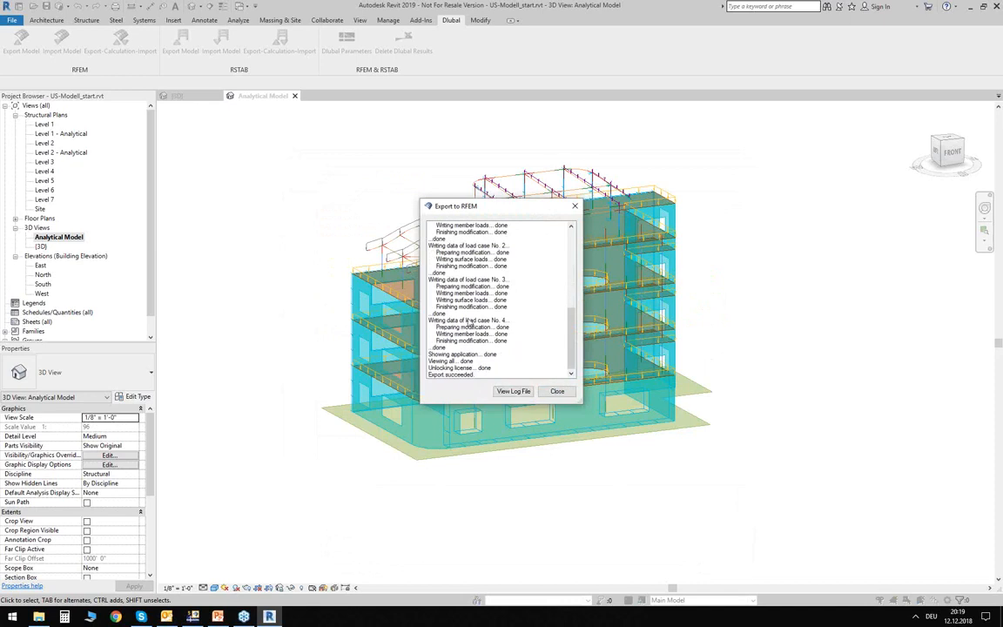
left_click(557, 391)
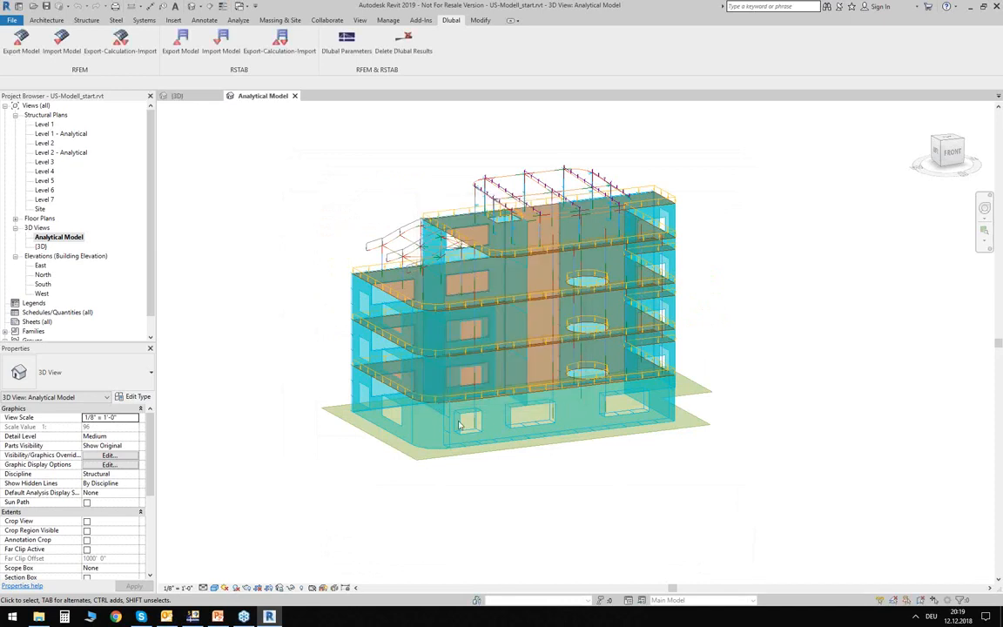
left_click(194, 616)
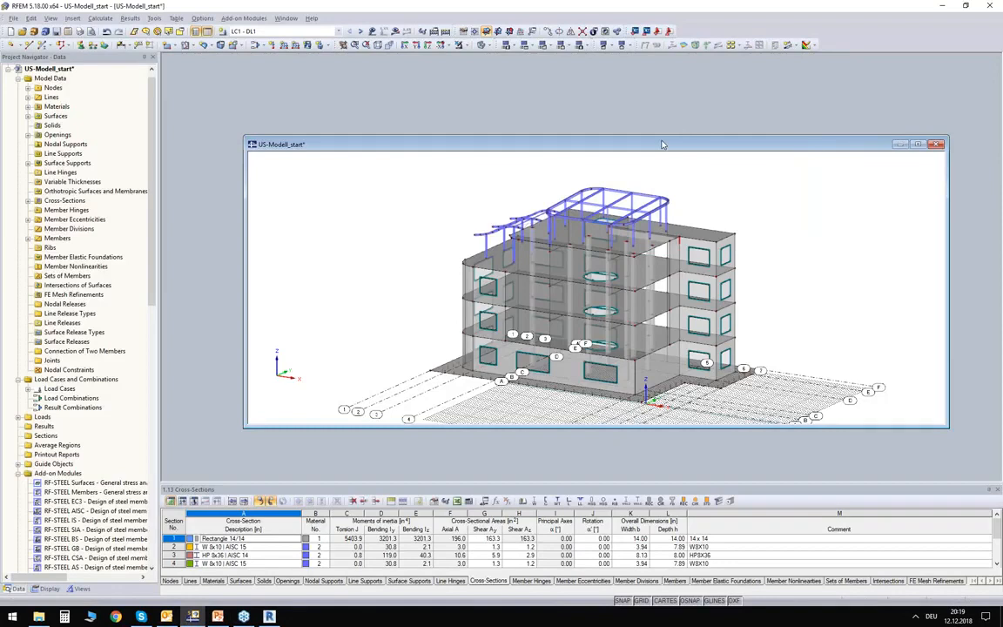
double_click(662, 144)
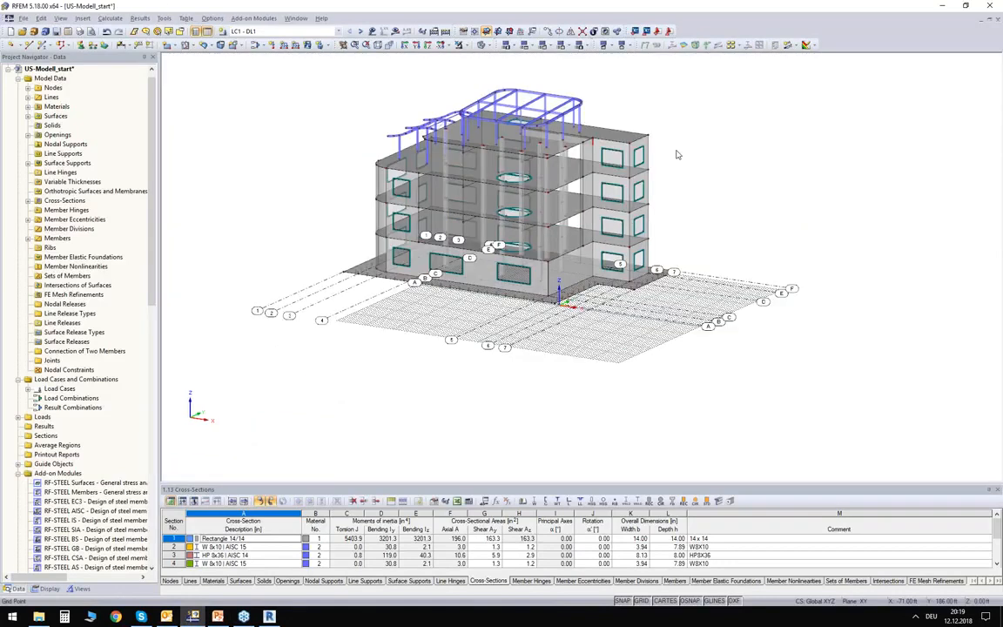
- Hide the guidelines and the work plane grid, and display the building model as an opaque solid rendering
left_click(715, 602)
left_click(642, 602)
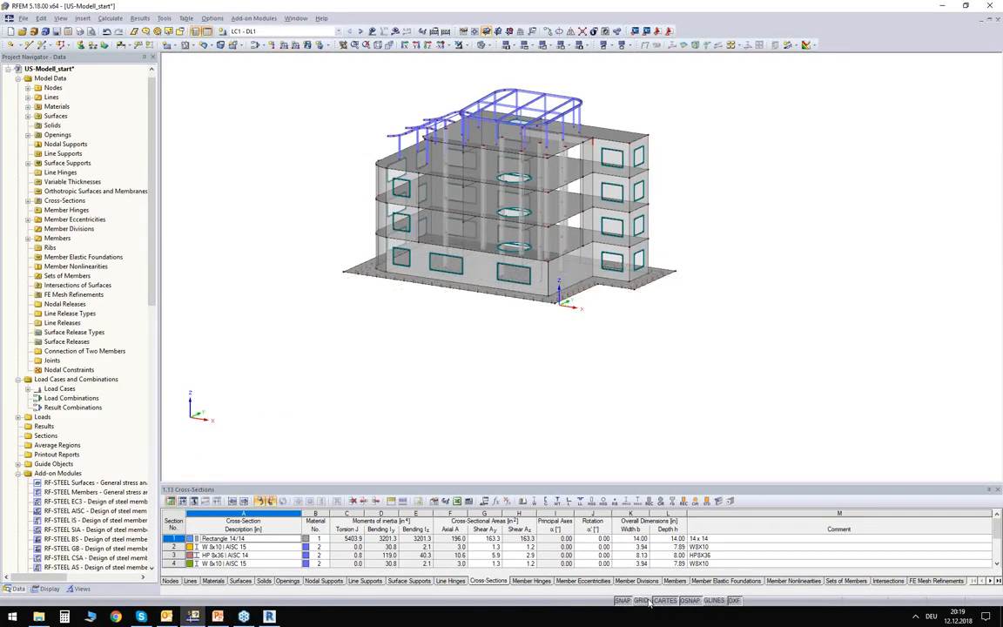
left_click(435, 44)
left_click(434, 45)
- Inspect the surface support under the foundation slab and close its settings without changes
scroll(454, 116, "up", 2)
scroll(454, 116, "up", 3)
scroll(336, 131, "up", 2)
middle_click_drag(336, 134, 324, 164)
scroll(304, 111, "down", 1)
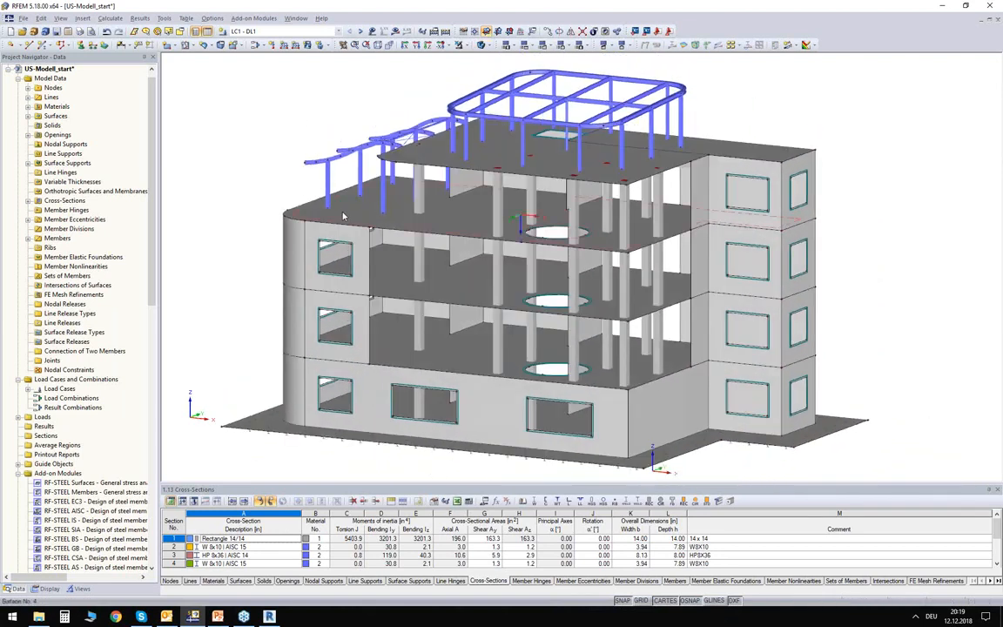
middle_click_drag(233, 183, 239, 282, "ctrl")
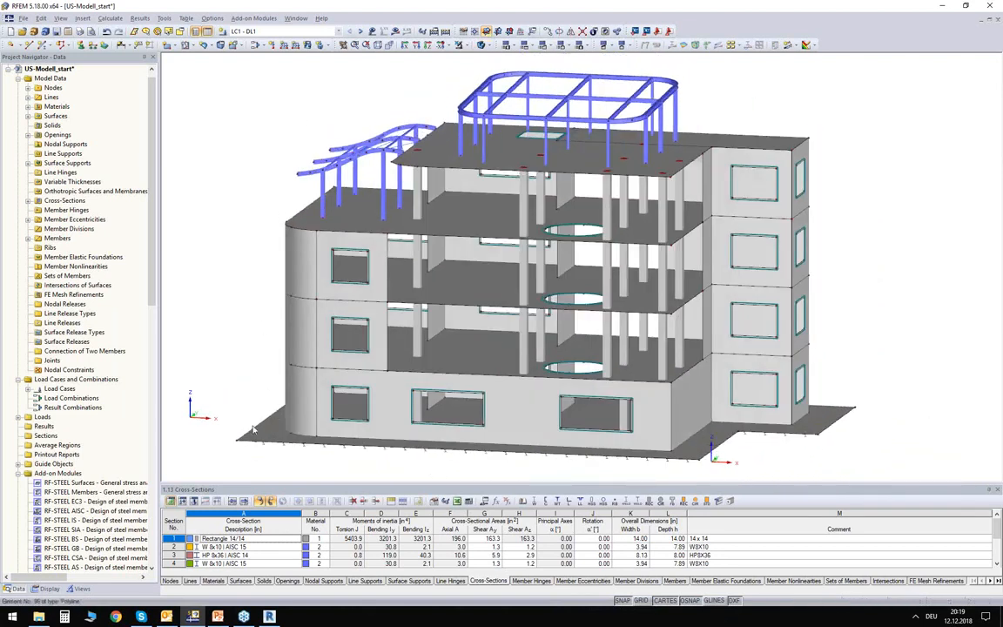
scroll(262, 440, "up", 3)
left_click(291, 438)
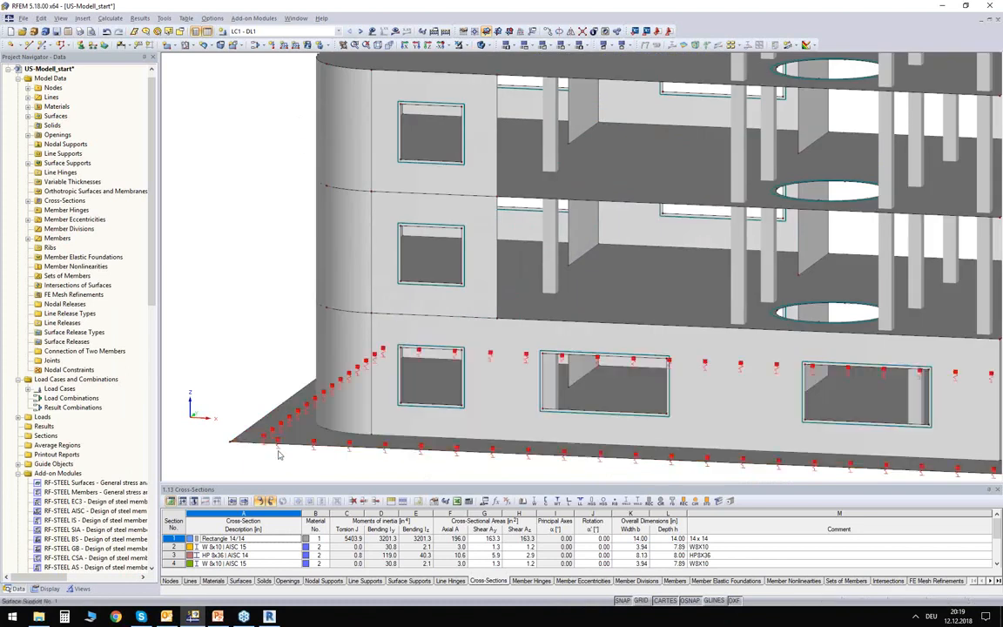
double_click(279, 449)
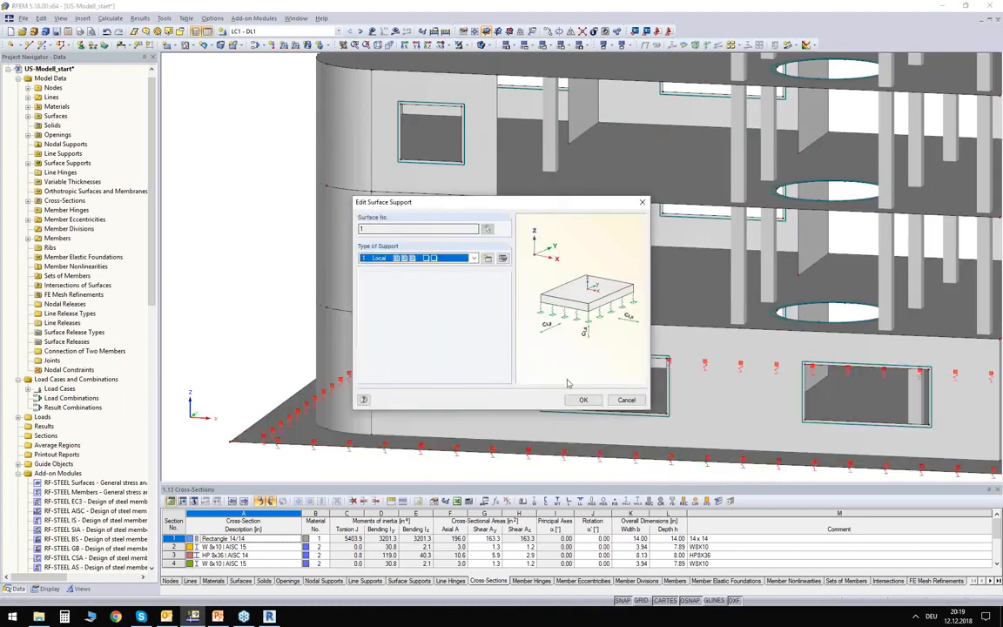
key("Escape")
scroll(260, 292, "down", 3)
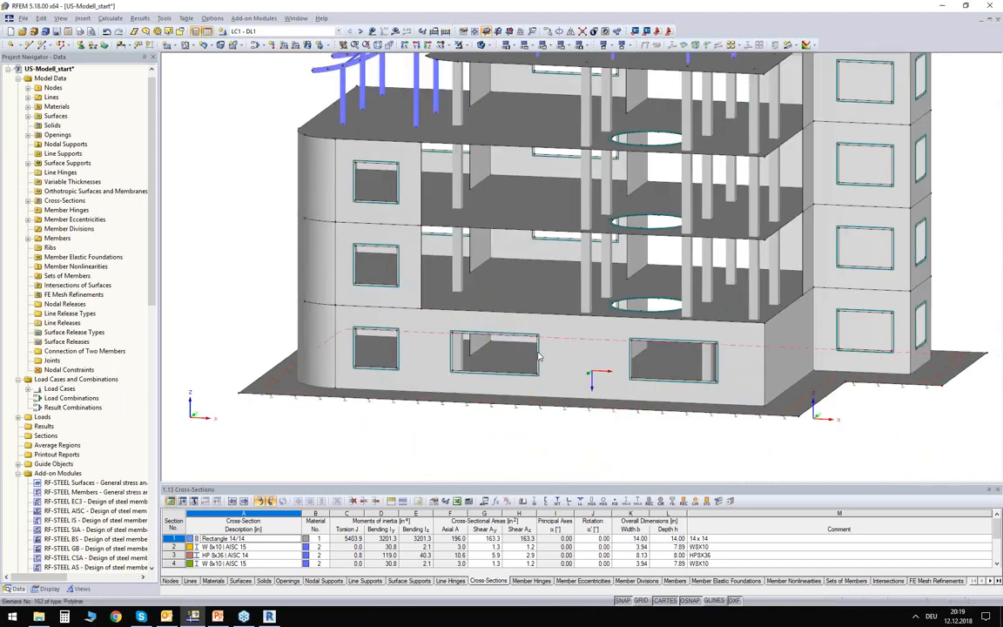
- Examine the exported building from several sides, including the curved wall, floor slabs, openings and the steel roof structures
middle_click_drag(468, 262, 554, 324, "ctrl")
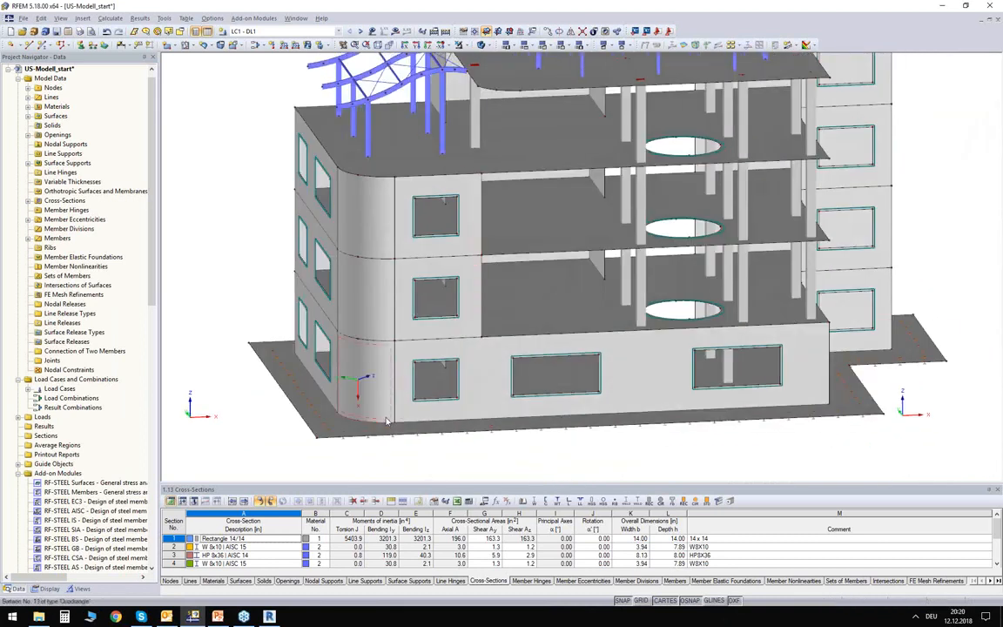
left_click(380, 410)
mouse_move(498, 435)
middle_mouse_down("ctrl")
mouse_move(471, 469)
mouse_move(503, 432)
middle_mouse_up("ctrl")
left_click(251, 231)
middle_click_drag(251, 231, 221, 221, "ctrl")
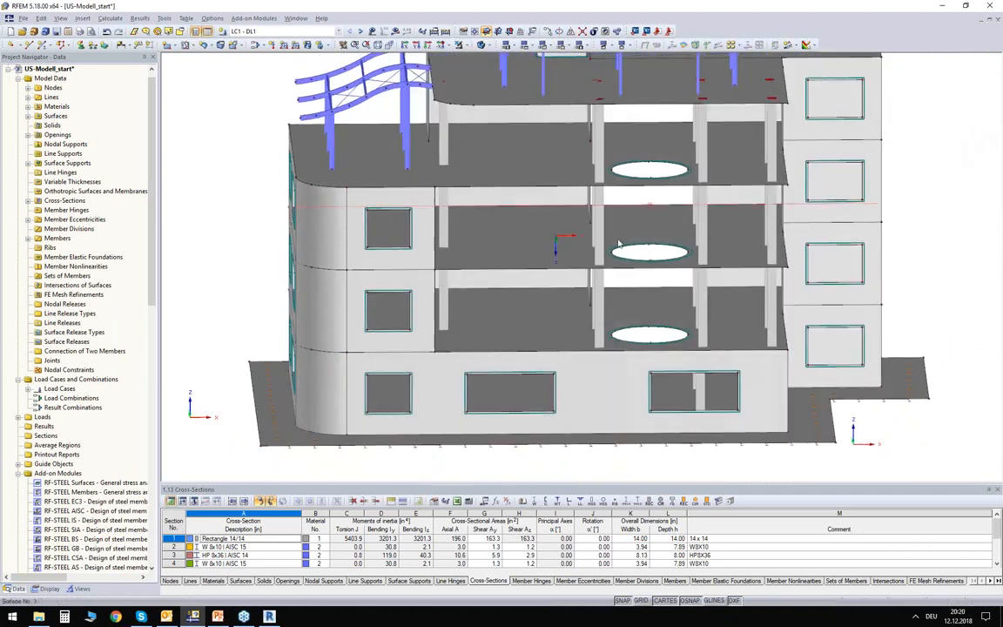
middle_click_drag(505, 151, 531, 211, "ctrl")
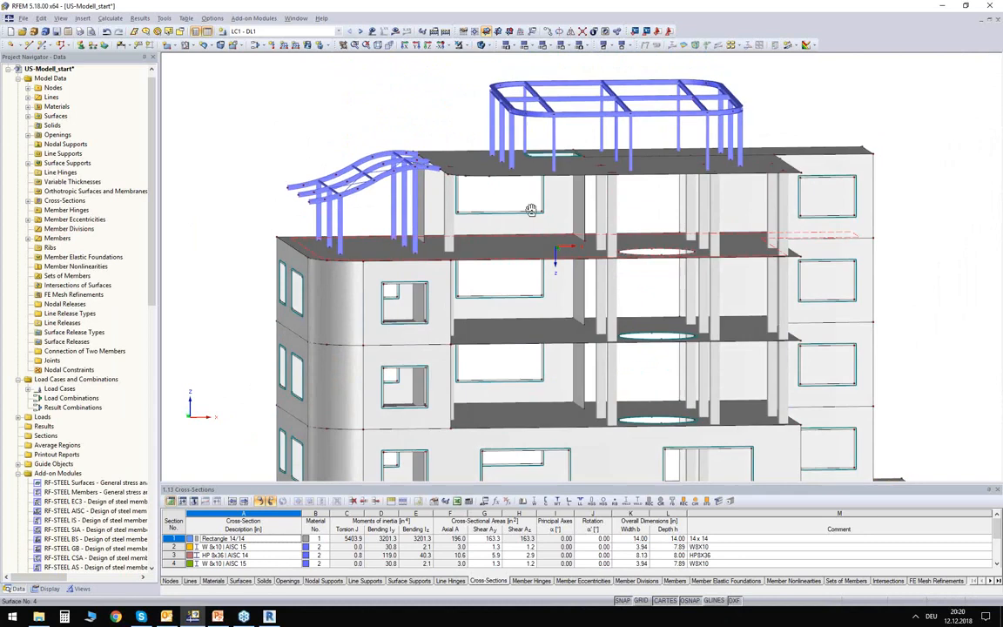
middle_click_drag(389, 208, 381, 175, "ctrl")
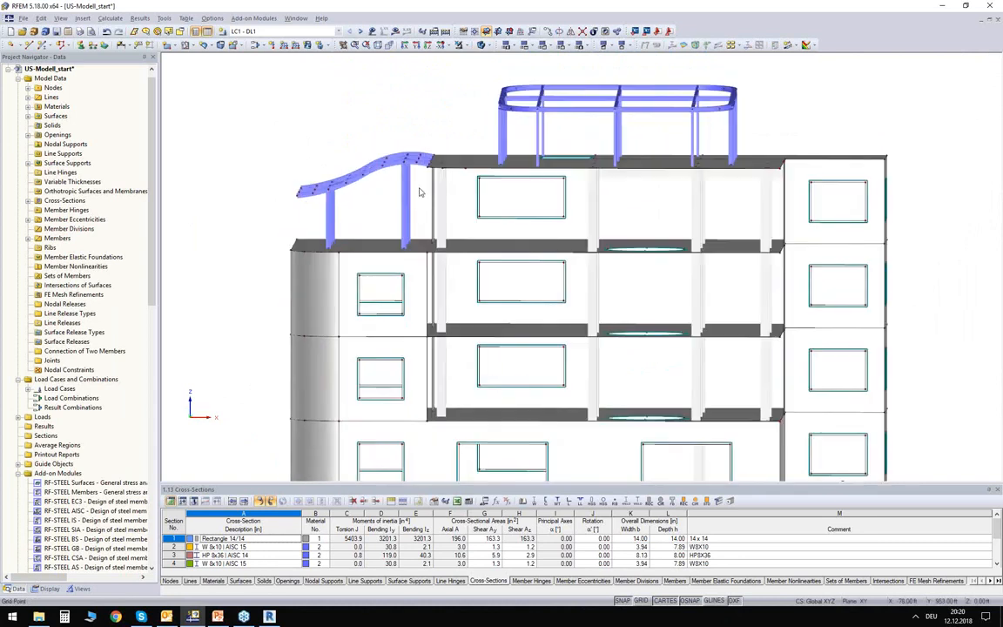
middle_click_drag(419, 207, 429, 167, "ctrl")
middle_click_drag(415, 104, 830, 109, "ctrl")
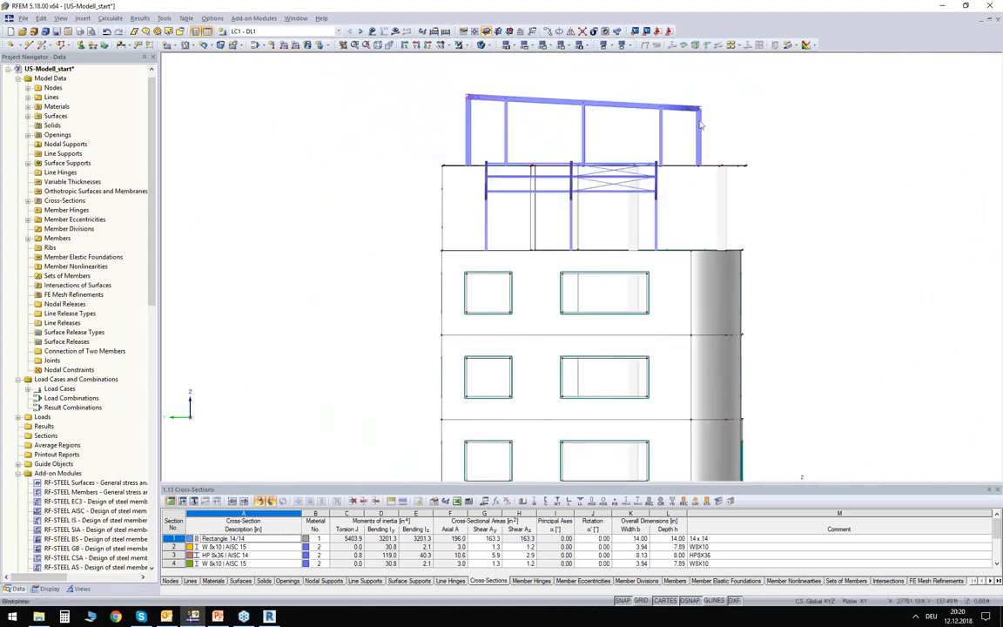
middle_click_drag(826, 152, 261, 167, "ctrl")
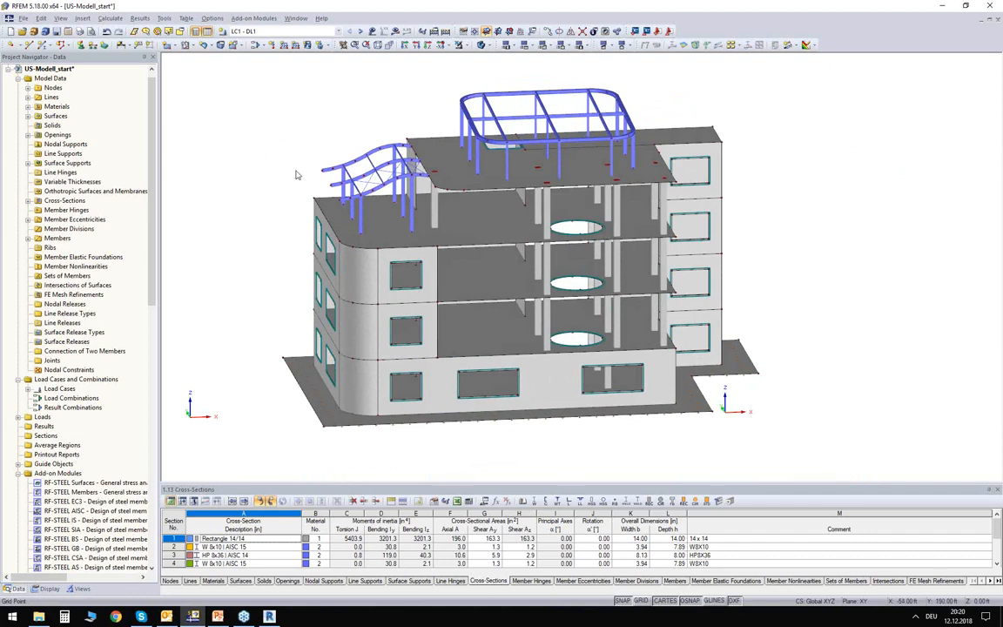
scroll(308, 202, "up", 1)
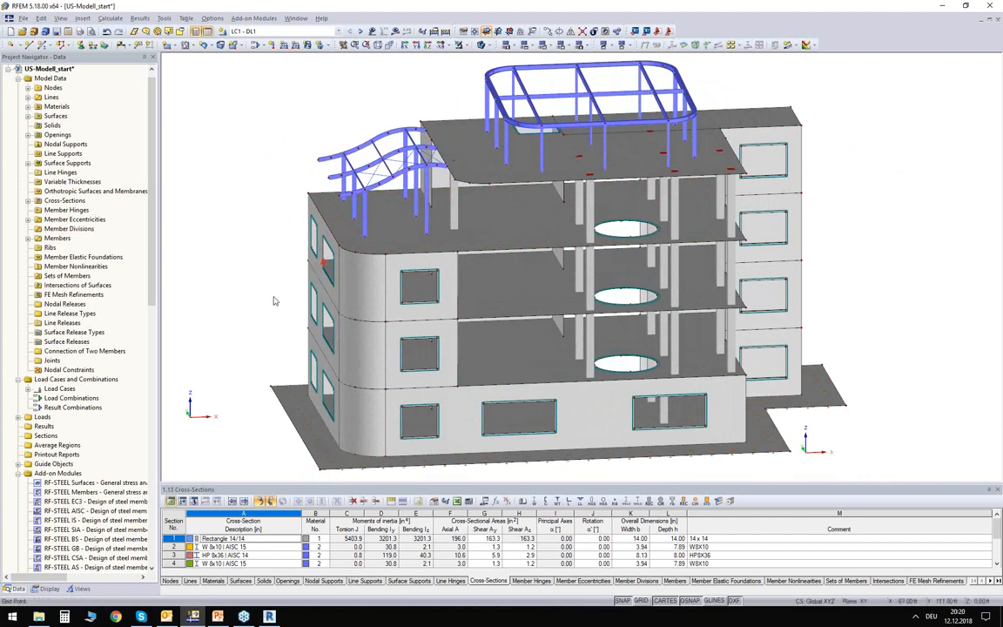
- Color the model graphics according to Material and review the materials assigned to the structure
left_click(47, 589)
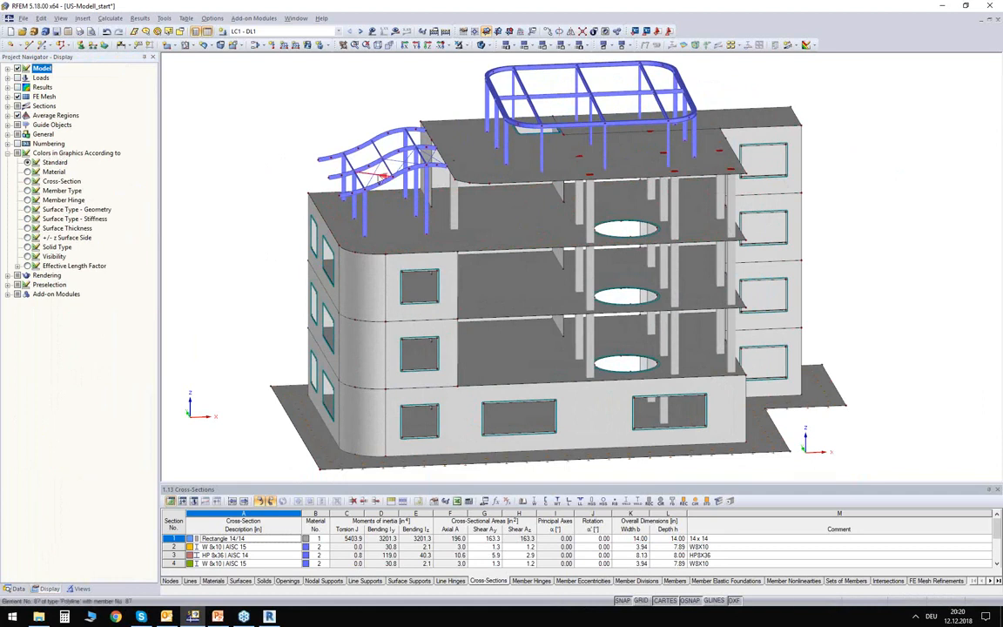
middle_click_drag(233, 178, 231, 157, "ctrl")
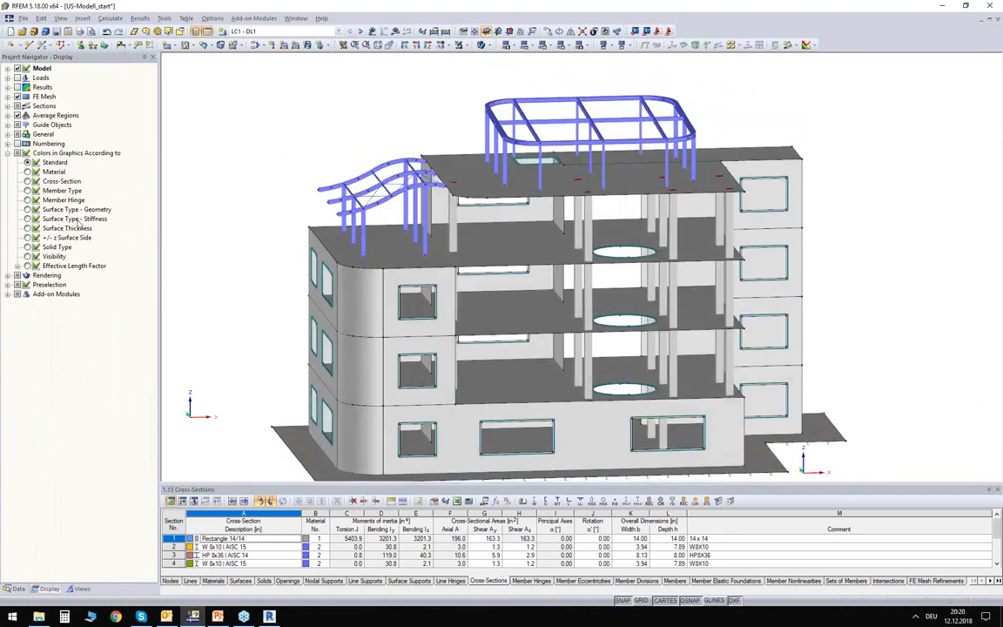
left_click(27, 172)
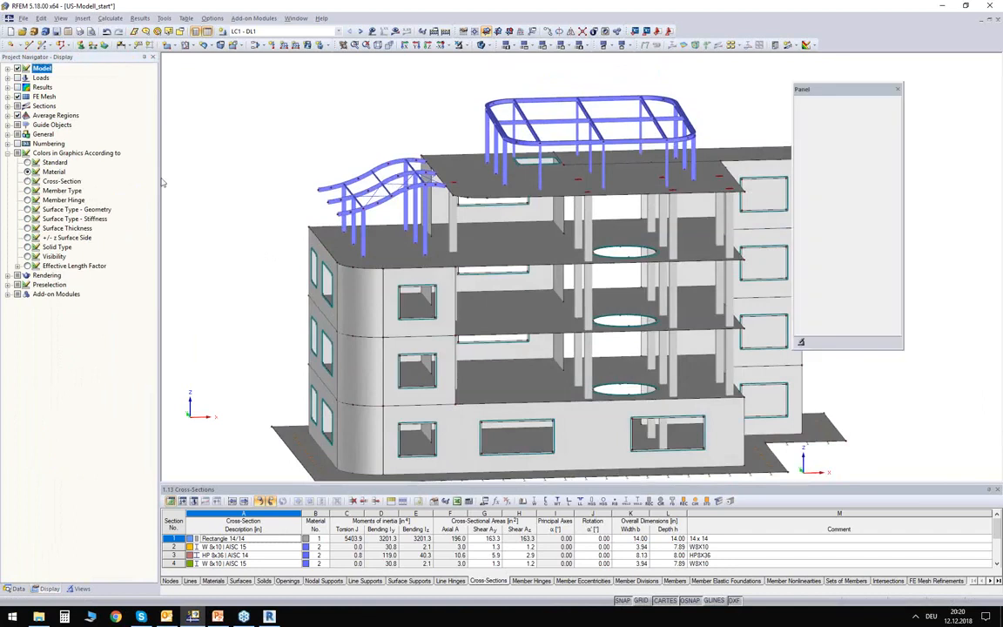
middle_click_drag(597, 179, 534, 154)
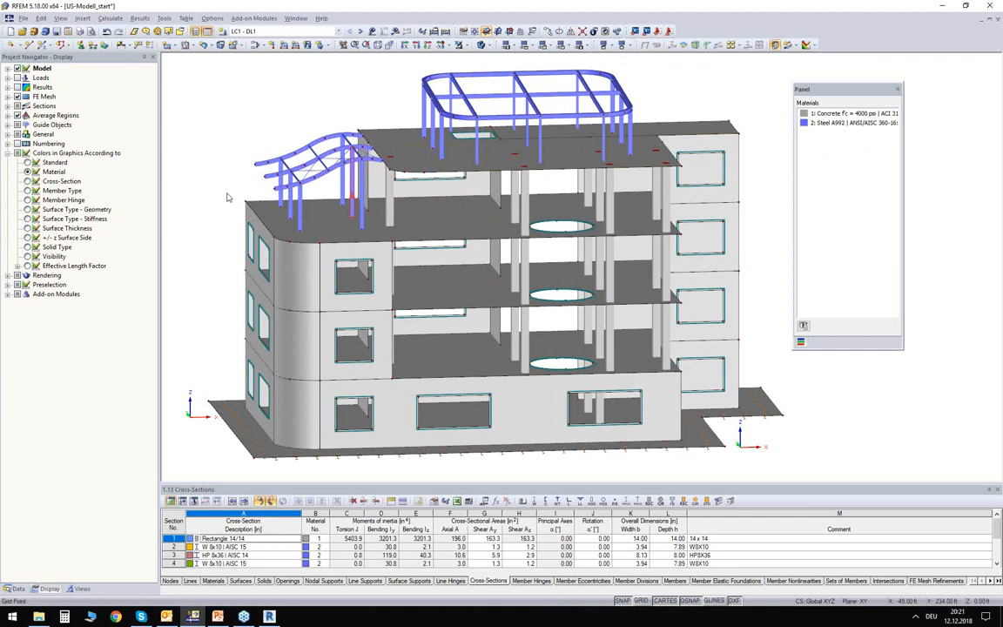
middle_click_drag(215, 205, 207, 176, "ctrl")
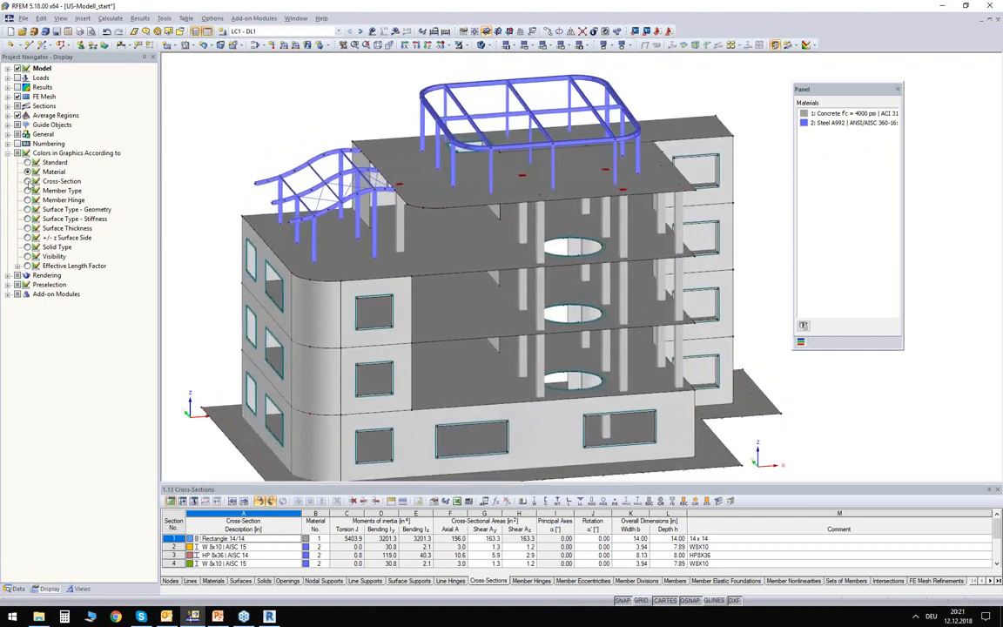
- Color the model graphics according to Cross-Section and review the sections of the steel roof members and concrete columns
left_click(27, 181)
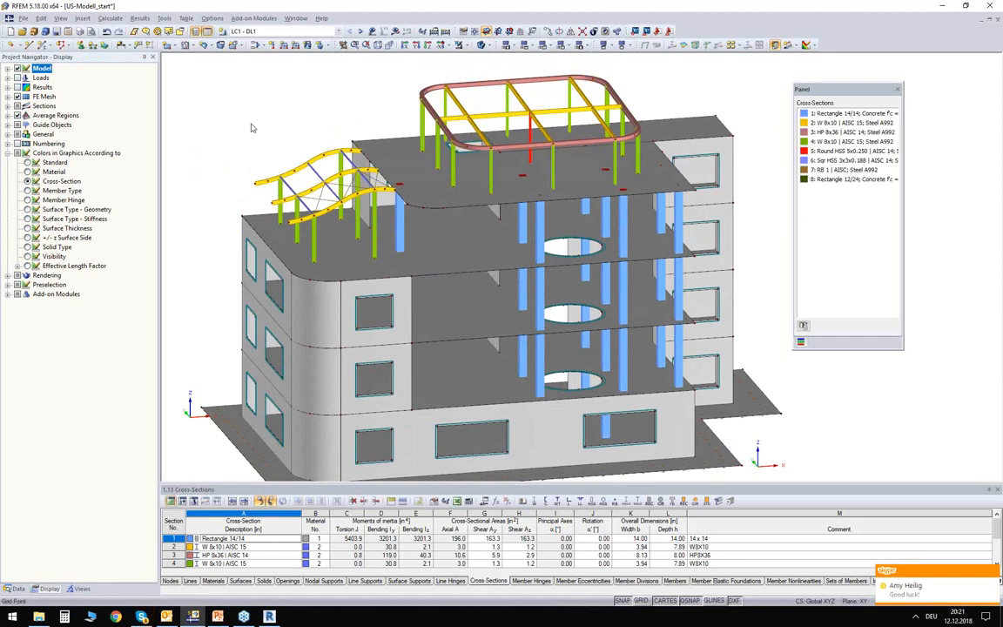
middle_click_drag(256, 135, 284, 217)
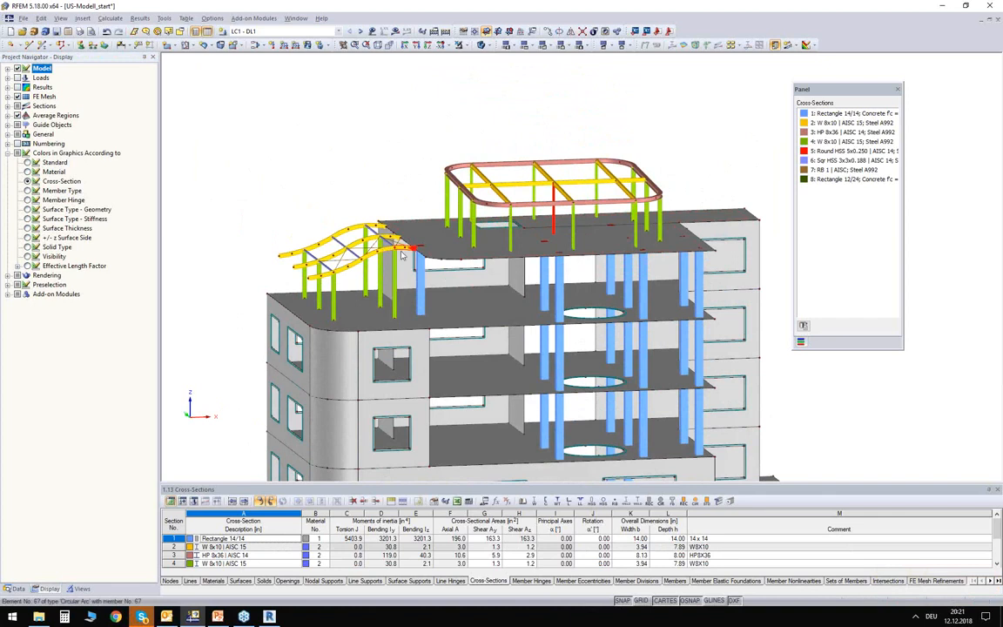
scroll(359, 287, "up", 3)
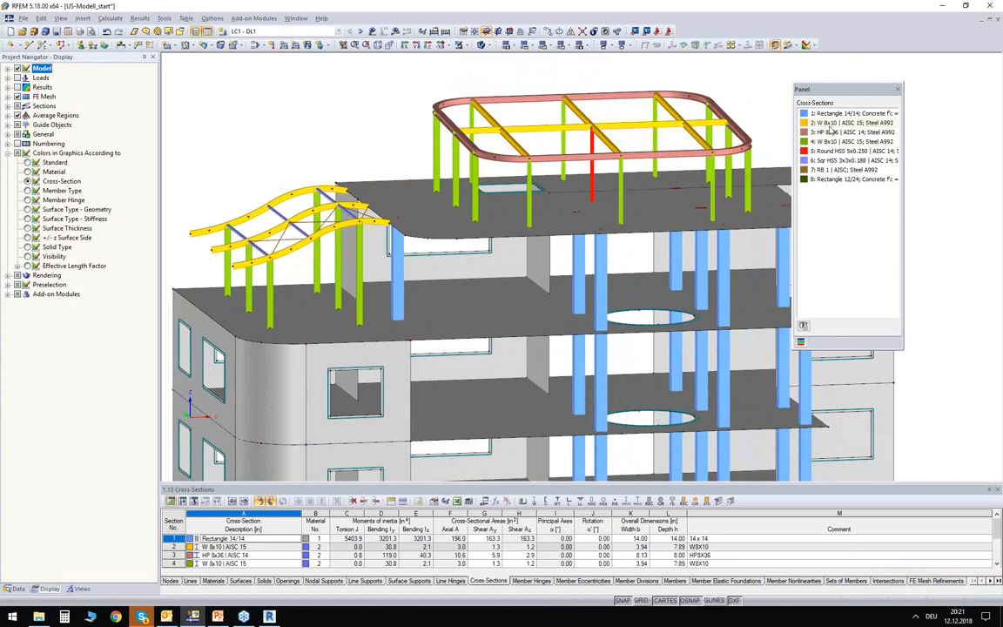
left_click_drag(819, 90, 878, 91)
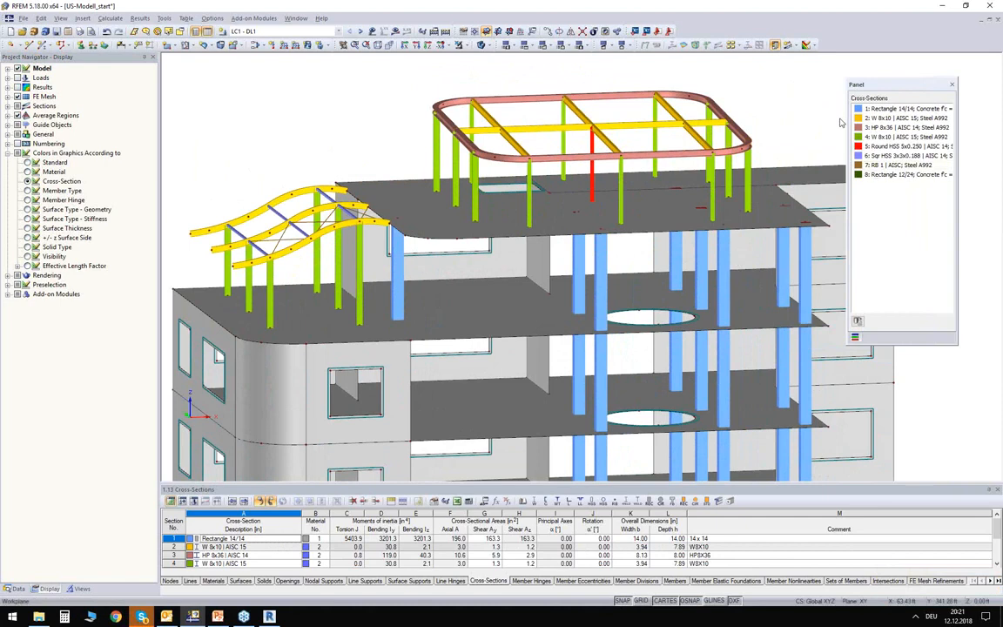
middle_click_drag(342, 153, 349, 133)
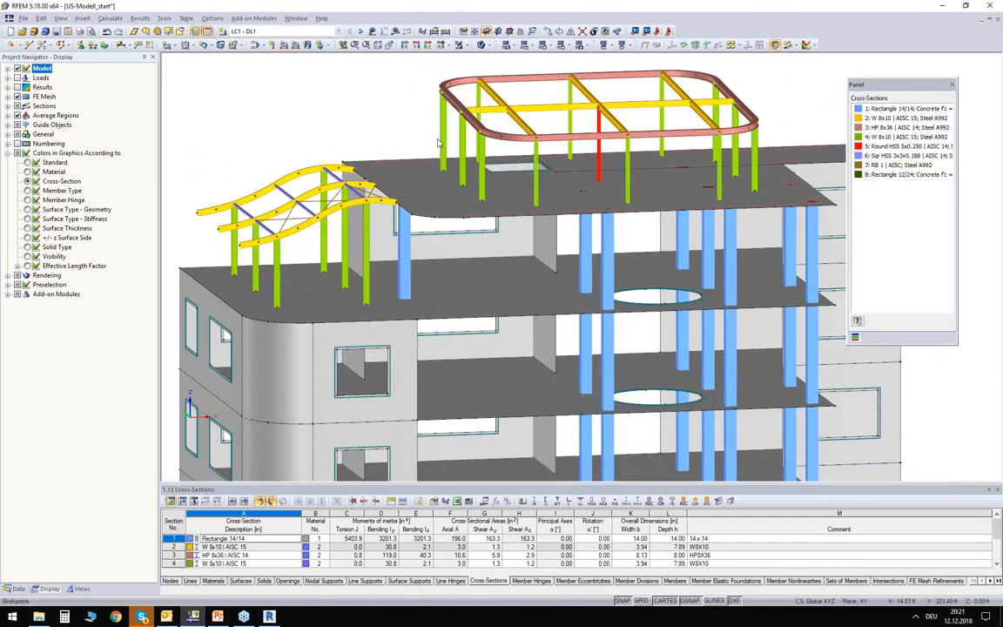
scroll(438, 143, "down", 3)
middle_click_drag(333, 131, 325, 79)
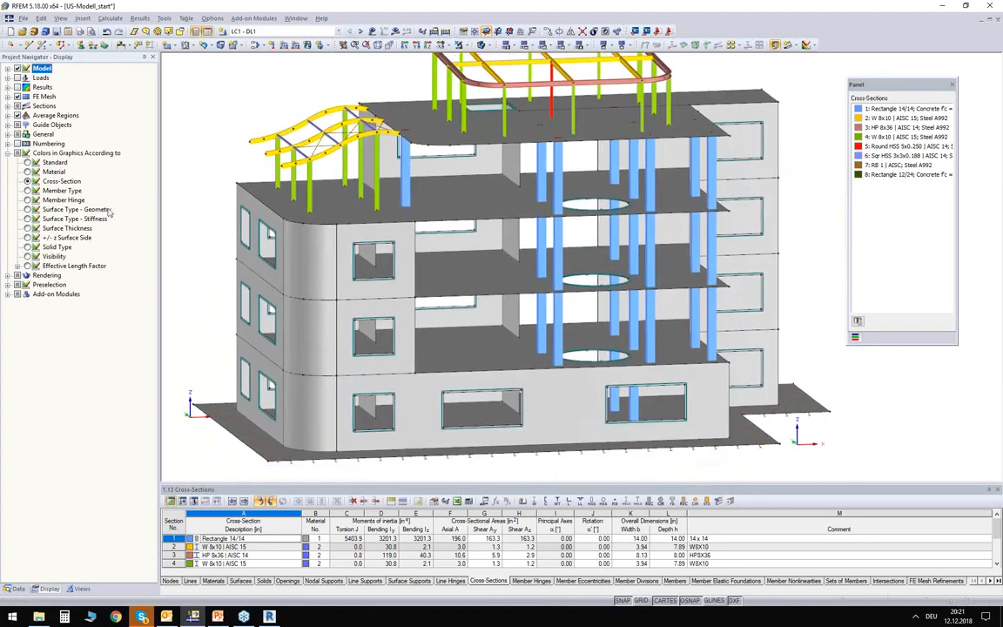
- Color the model graphics according to Member Type and move the legend clear of the curved canopy's truss and tension members
left_click(28, 190)
middle_click_drag(248, 96, 296, 138)
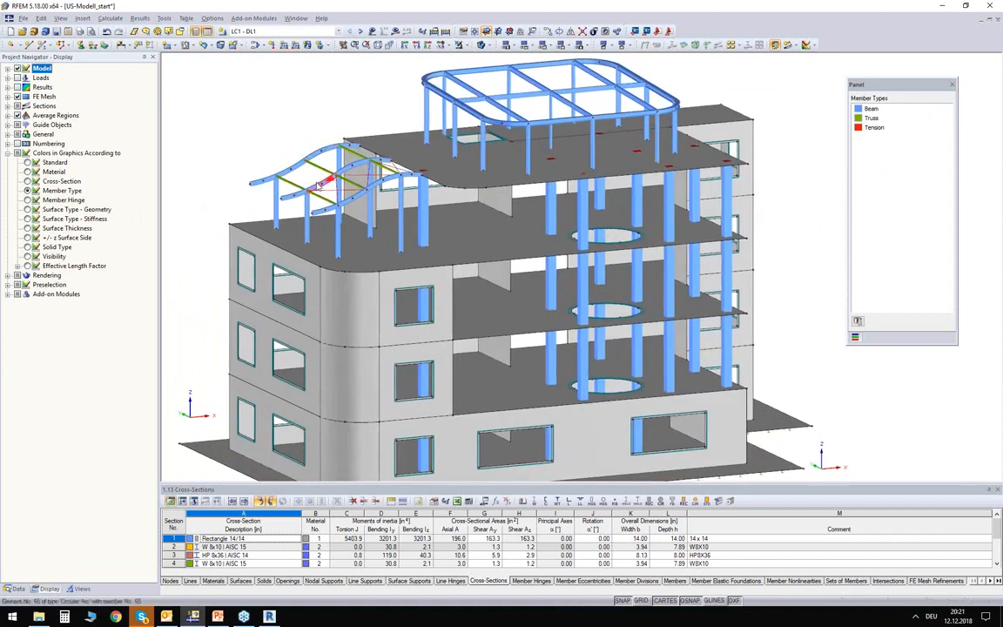
scroll(317, 189, "up", 1)
scroll(319, 186, "up", 6)
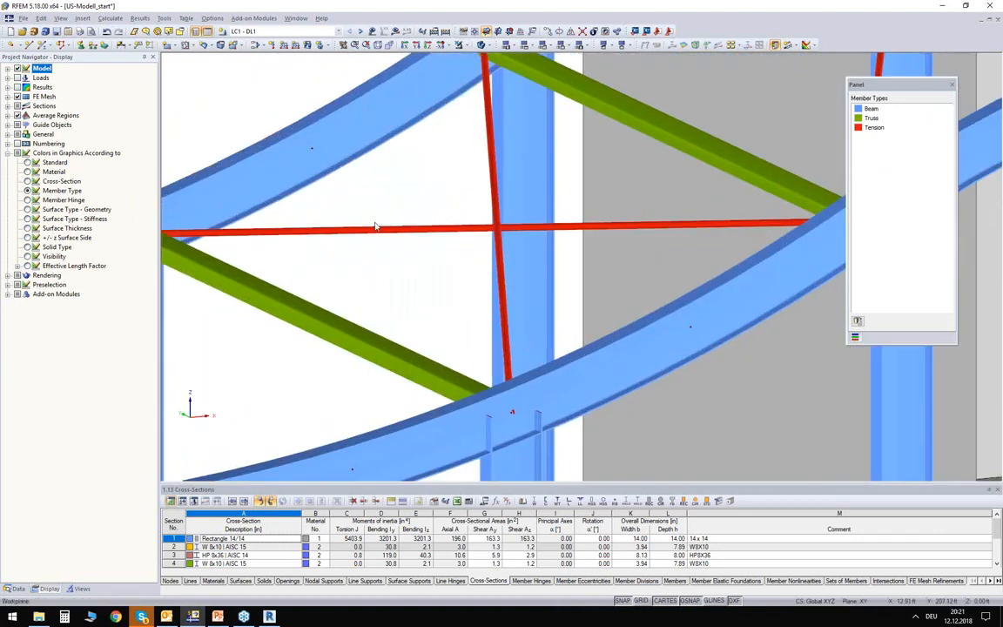
scroll(418, 210, "down", 3)
left_click_drag(887, 85, 919, 131)
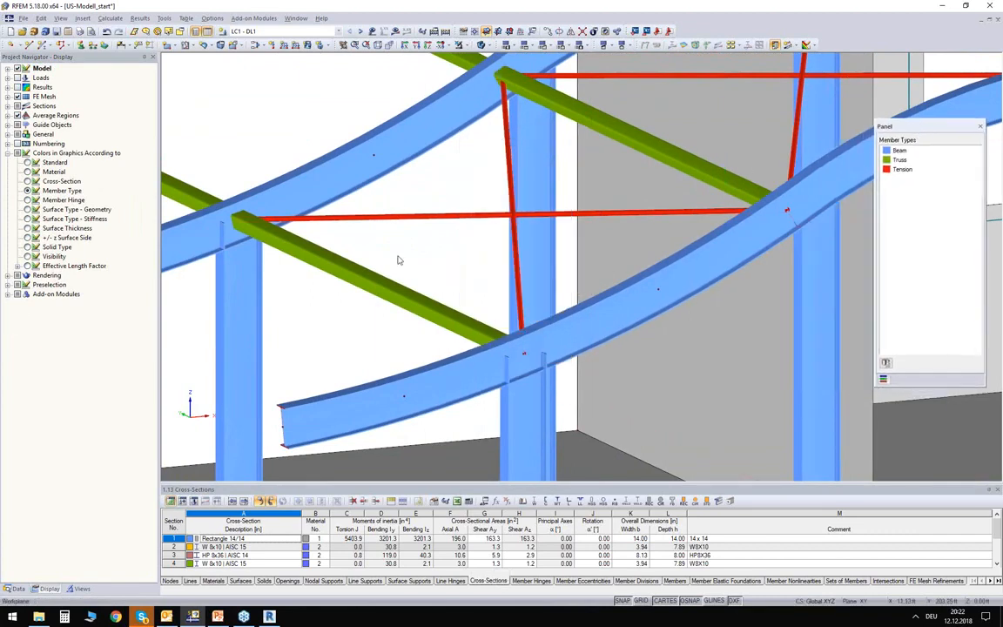
- Check the cross-section table entries of the canopy's truss member and of its crossing tension member
left_click(354, 276)
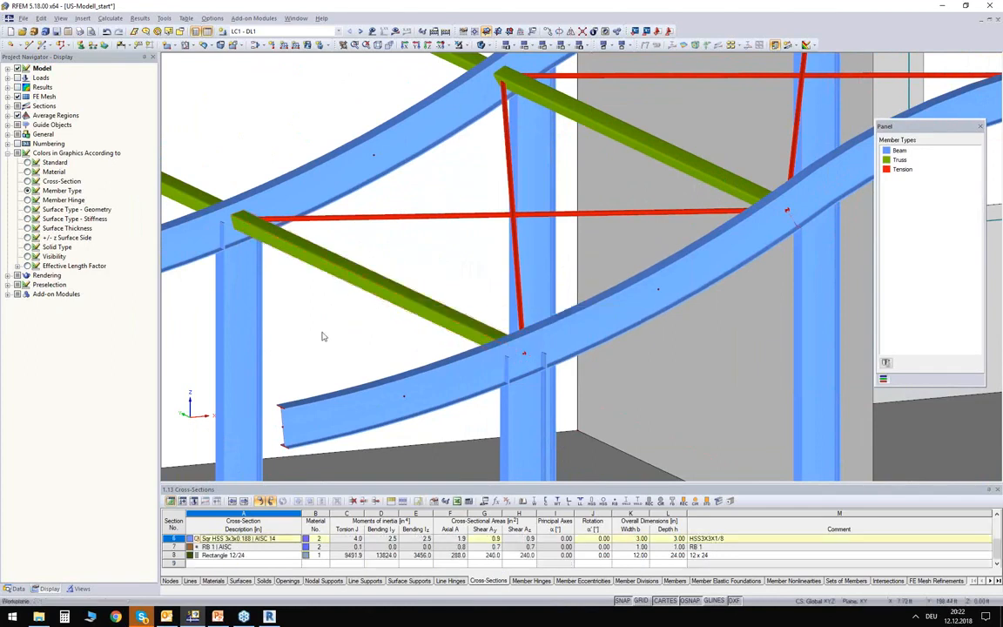
left_click(394, 216)
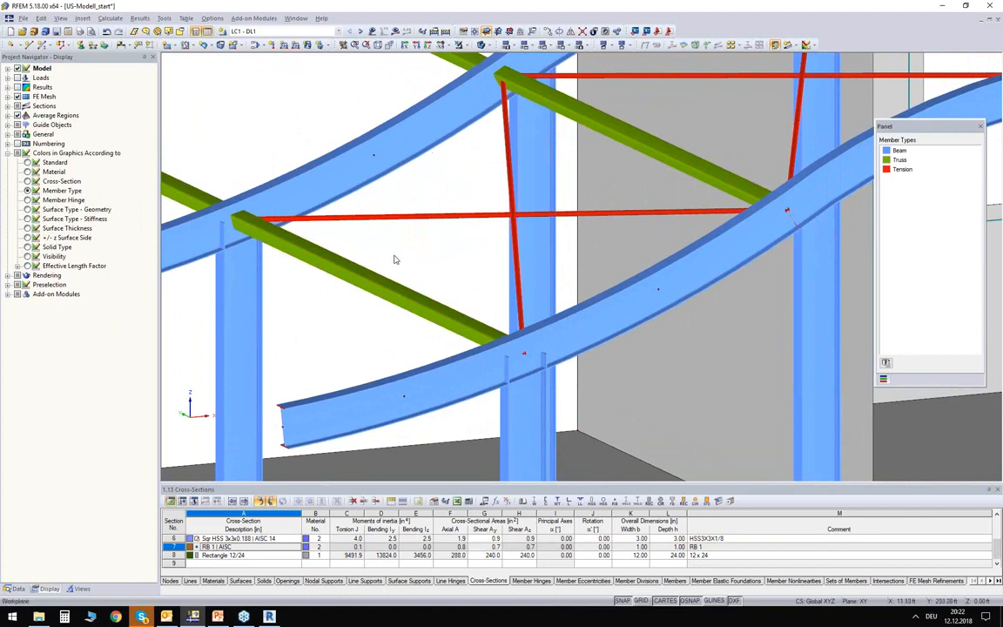
left_click(331, 261)
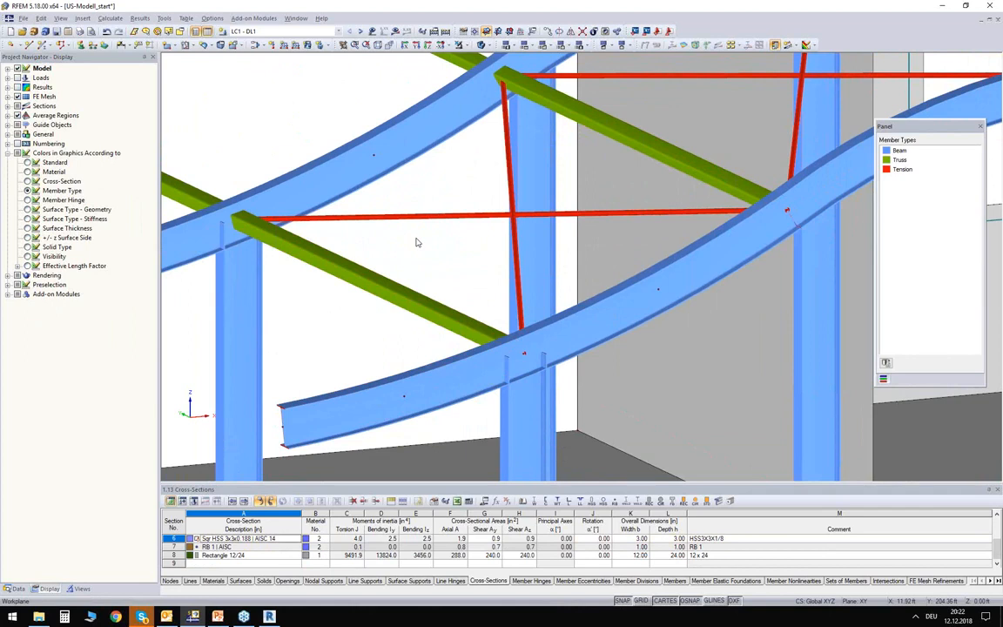
middle_click_drag(440, 252, 423, 269)
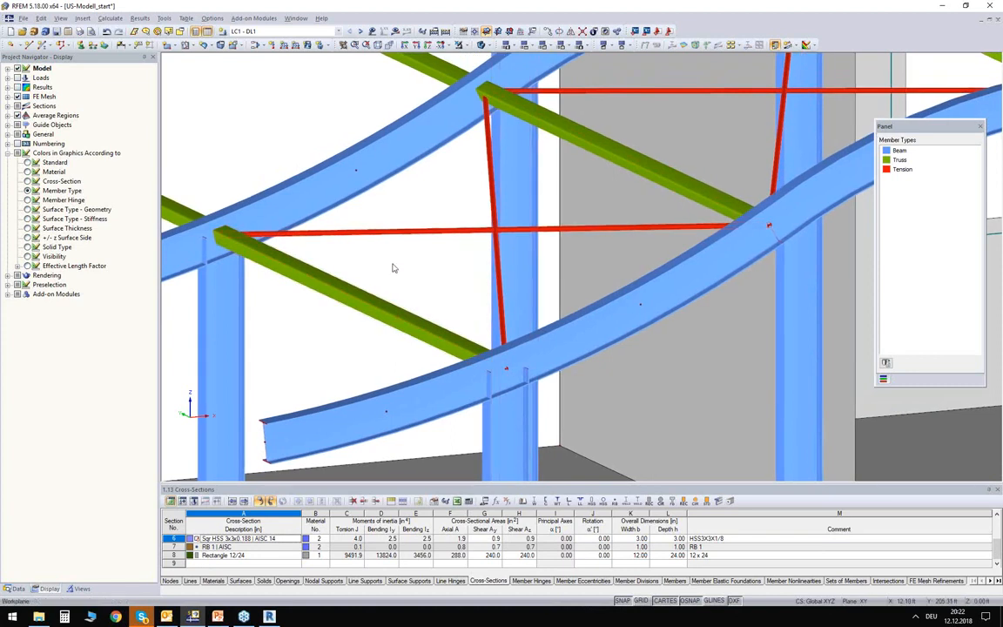
- Color the model graphics according to Surface Thickness and review the thicknesses of the walls and floor slabs
scroll(413, 285, "down", 8)
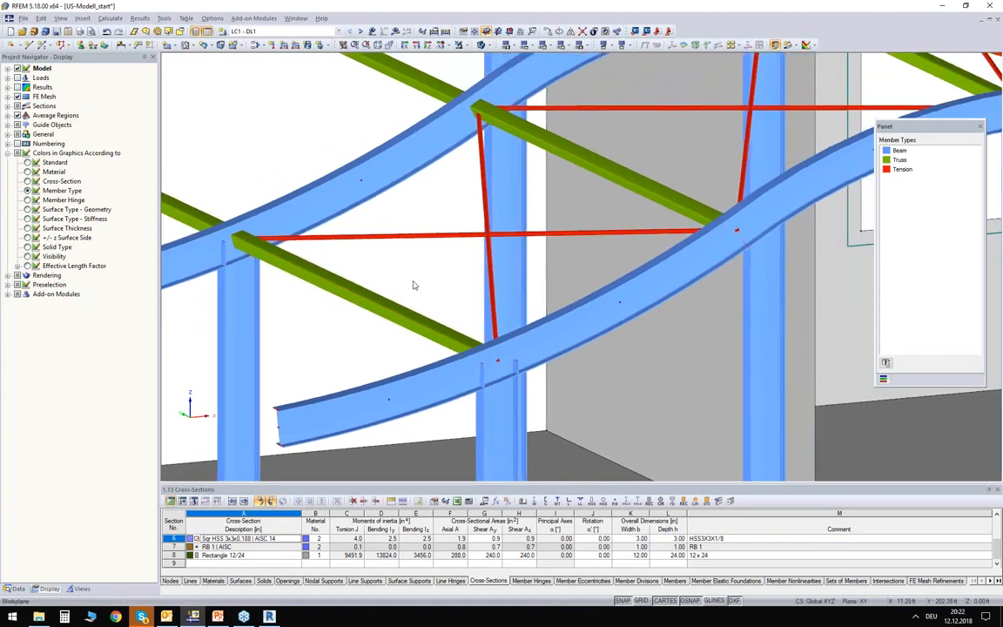
scroll(414, 285, "down", 5)
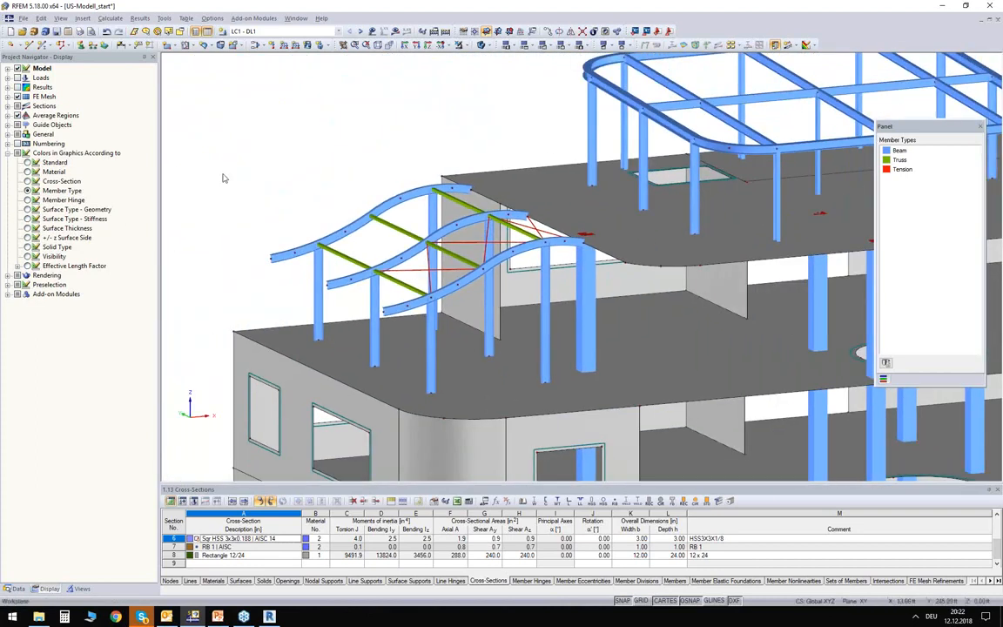
scroll(223, 176, "down", 4)
left_click(28, 230)
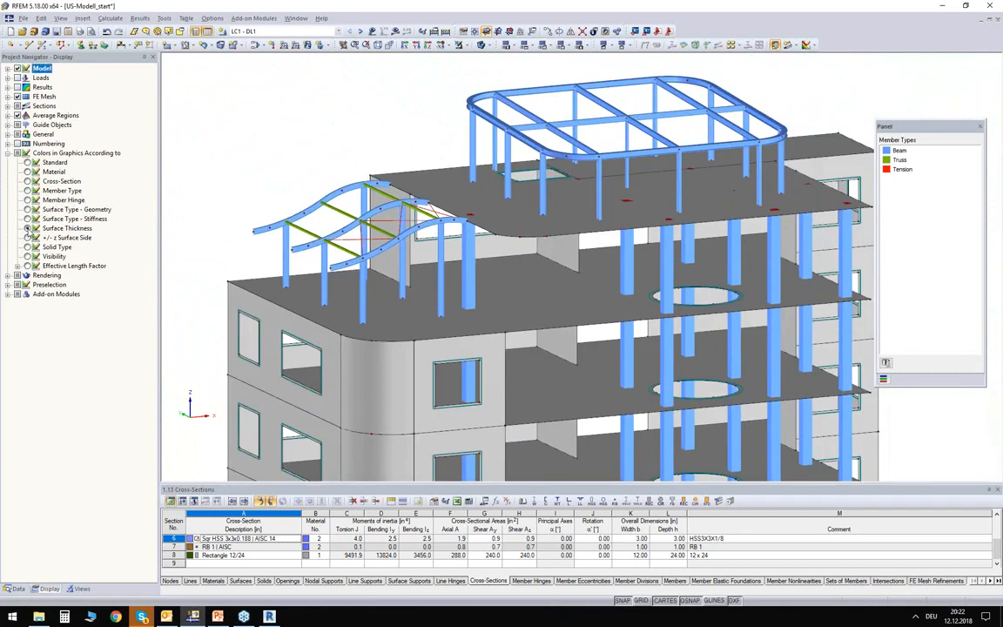
middle_click_drag(319, 221, 288, 166)
scroll(288, 166, "down", 1)
middle_click_drag(388, 350, 276, 150, "ctrl")
middle_click_drag(406, 212, 321, 215)
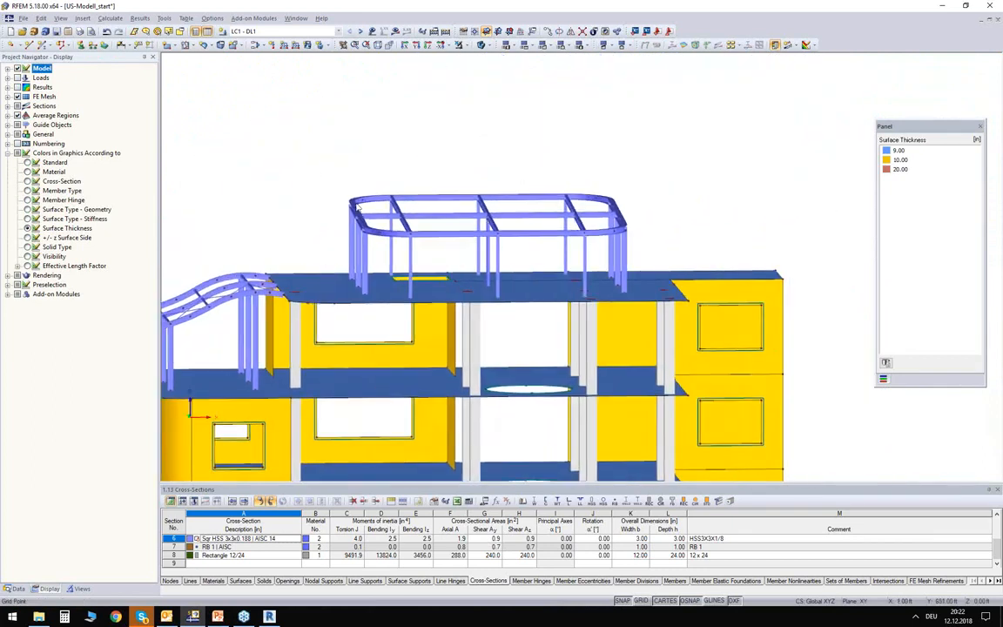
scroll(320, 215, "up", 3)
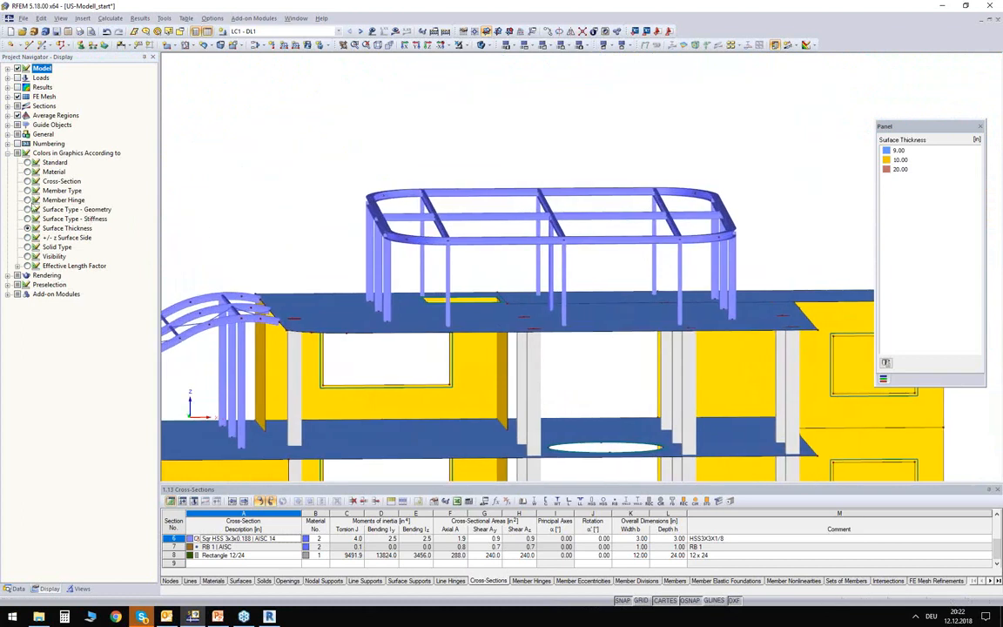
- Color the model graphics according to Member Hinge and inspect the beams of the rooftop steel frame for hinges
middle_click_drag(282, 226, 339, 222)
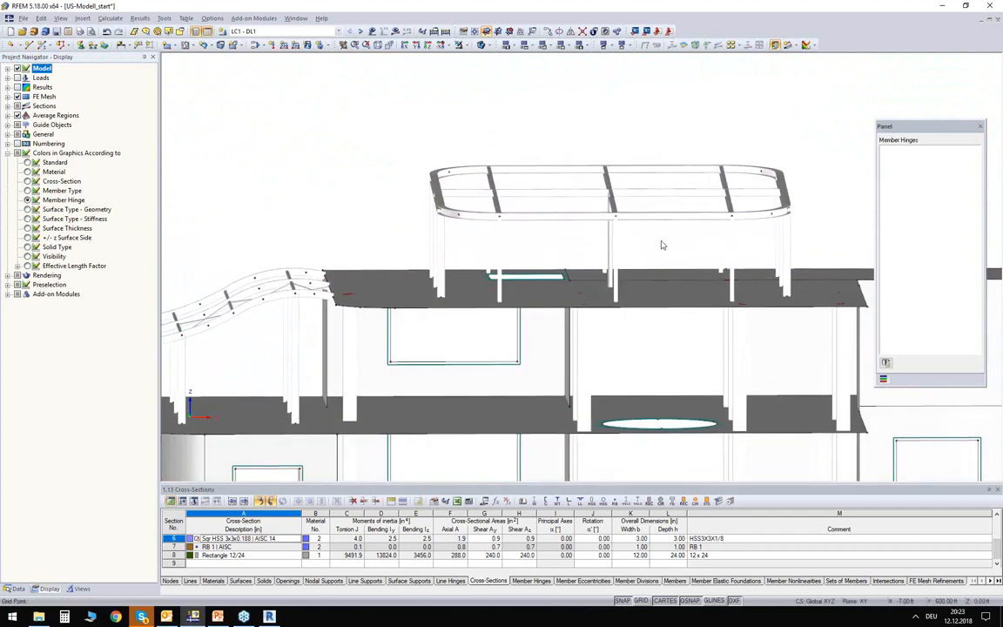
middle_click_drag(670, 242, 803, 164, "ctrl")
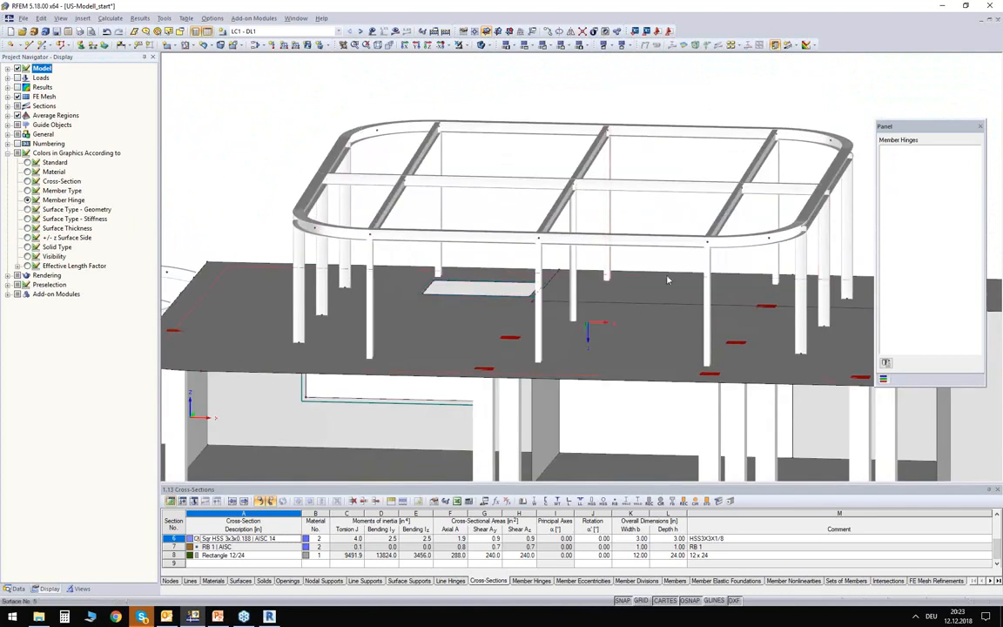
mouse_move(658, 265)
middle_mouse_down("ctrl")
mouse_move(656, 278)
mouse_move(640, 273)
middle_mouse_up("ctrl")
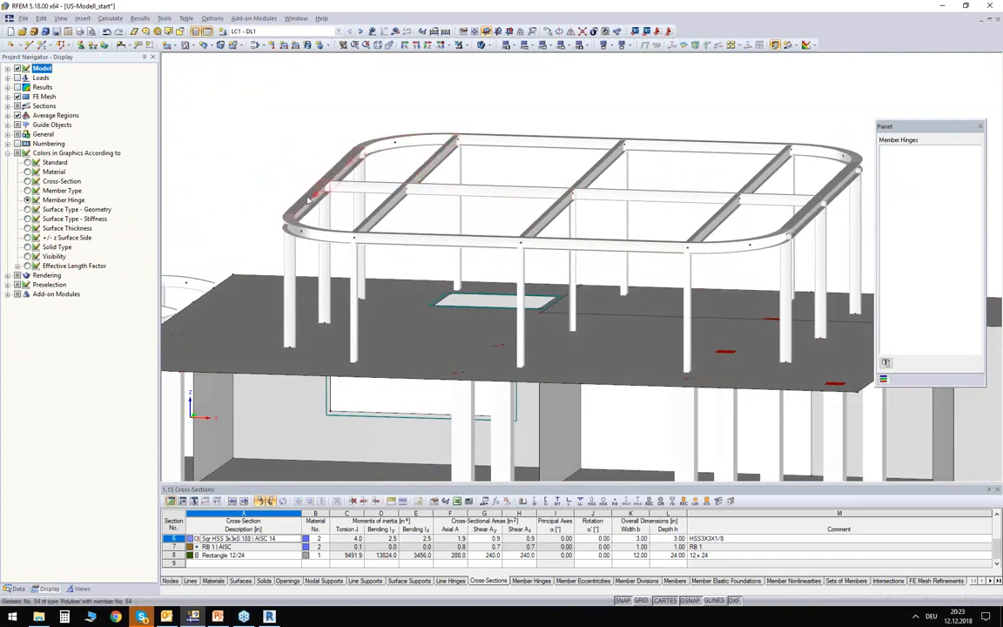
left_click(419, 213)
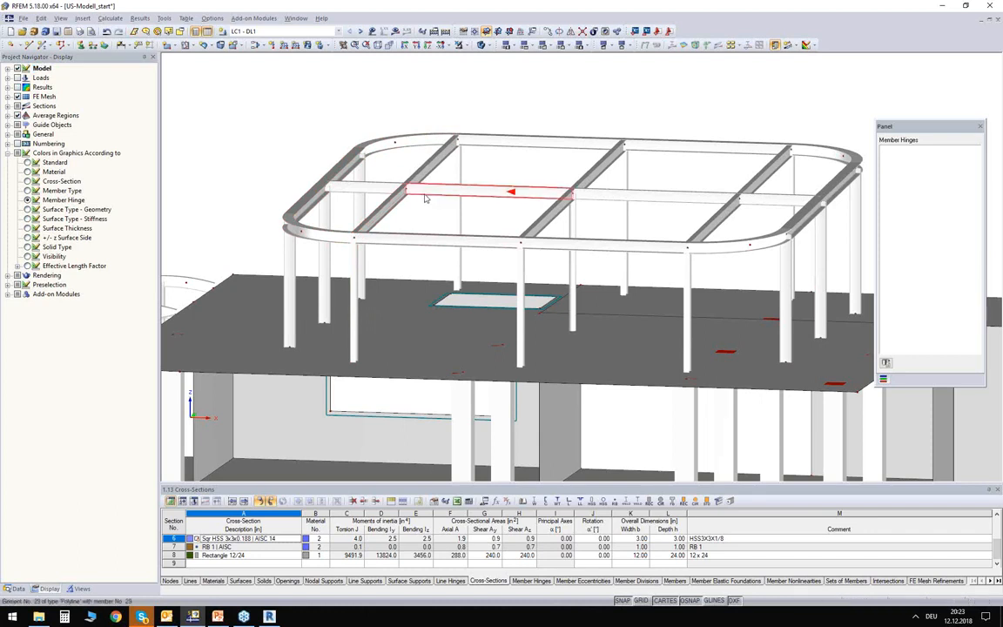
- Create a new member hinge in the local member axes that releases the rotations φy and φz
left_click(14, 589)
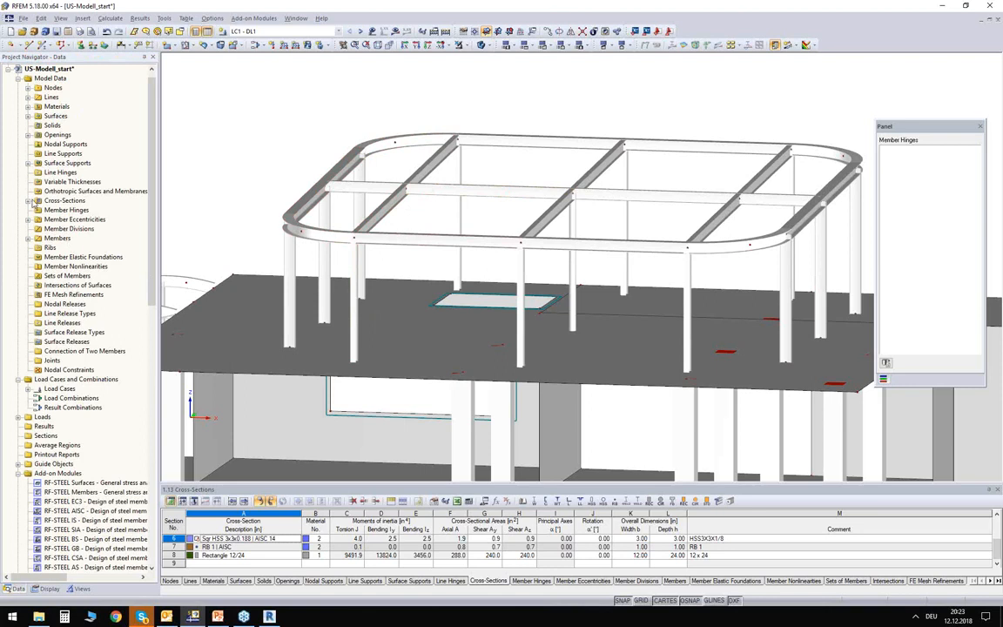
right_click(63, 210)
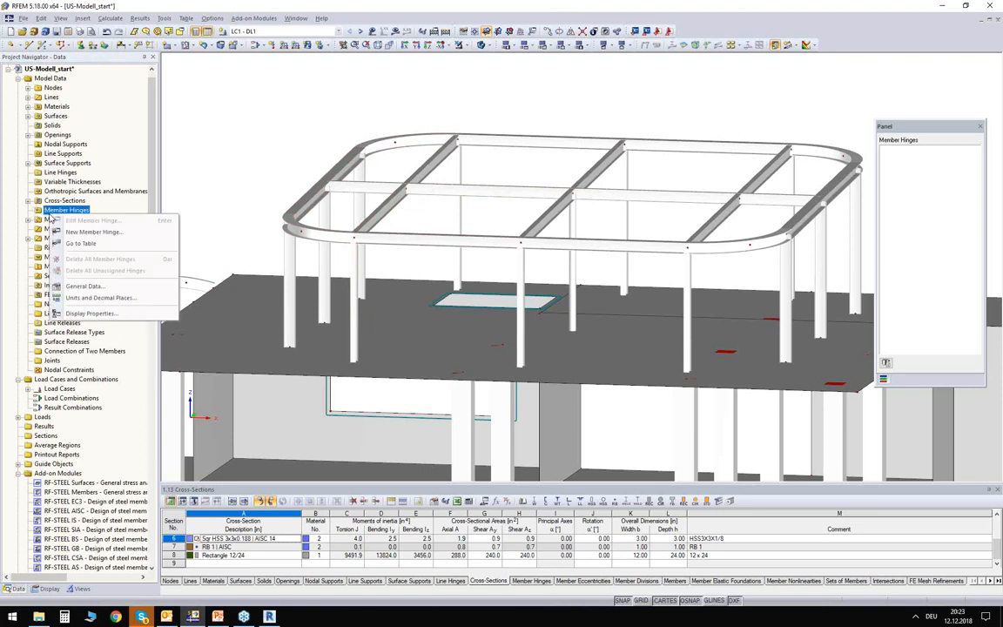
left_click(274, 324)
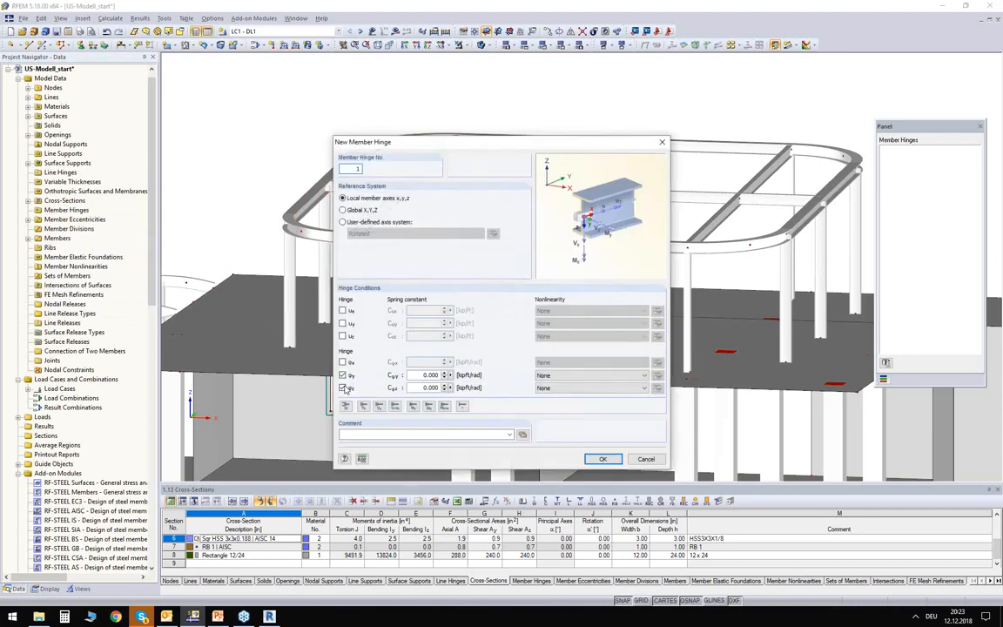
left_click(602, 459)
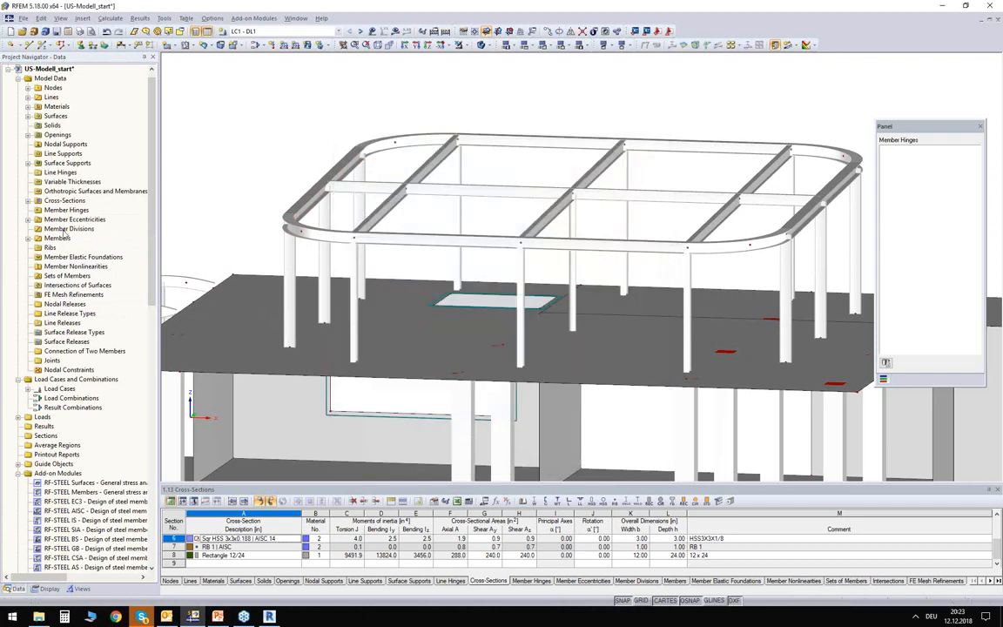
- Start assigning the new hinge graphically to members, selecting the outer ends of the rooftop frame's longitudinal middle beam
left_click(28, 211)
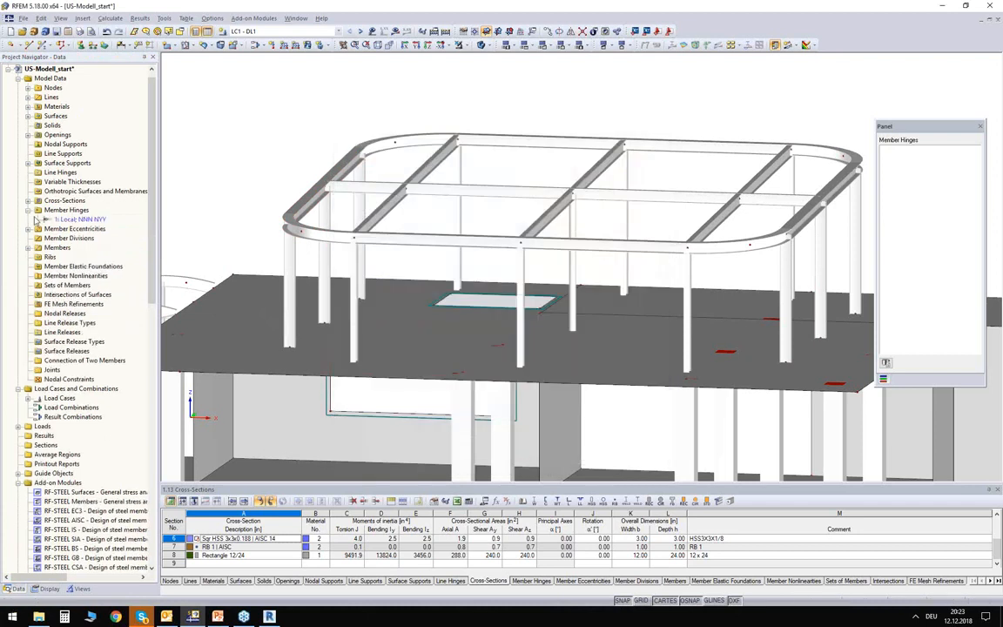
right_click(75, 220)
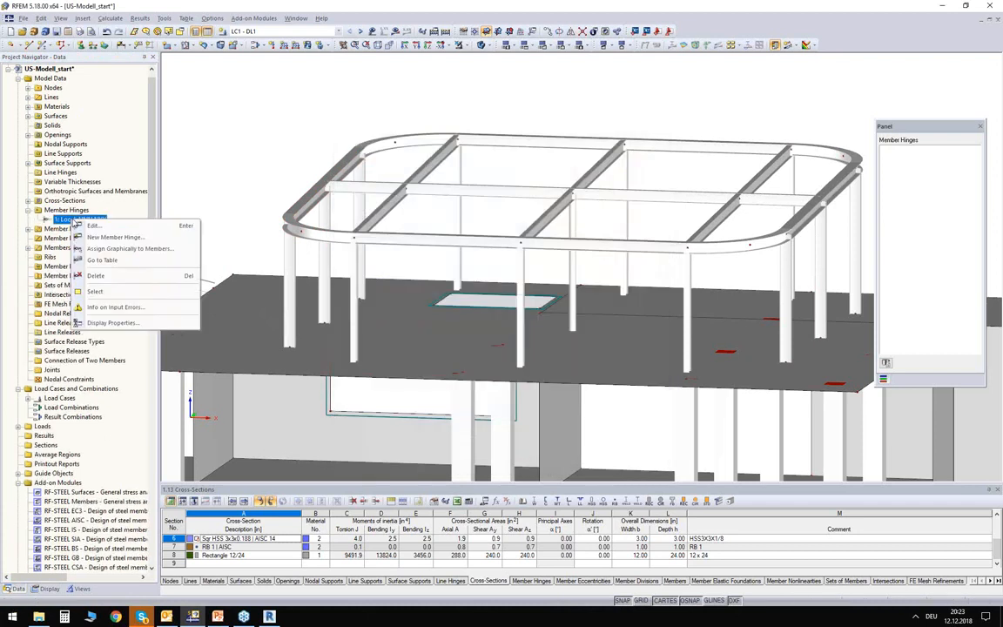
left_click(135, 250)
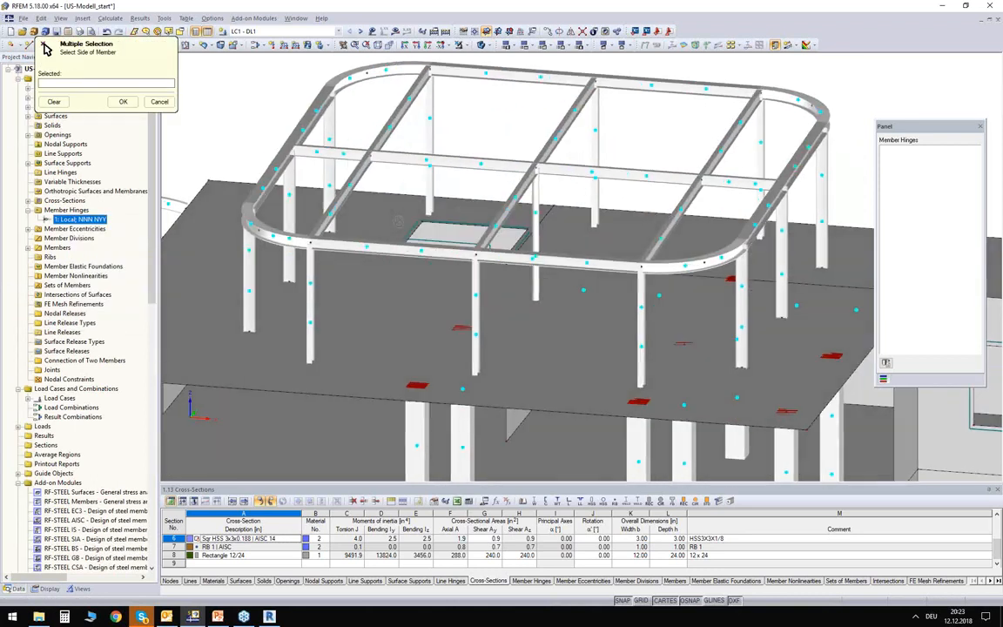
left_click(308, 150)
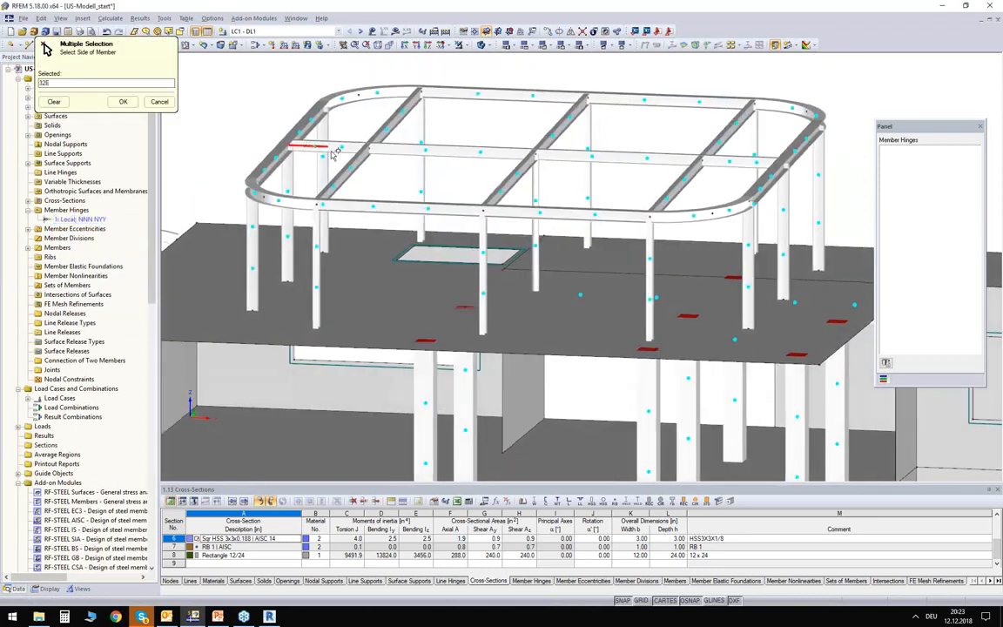
left_click(758, 162)
- Add both halves of the rooftop frame's three cross beams to the hinge assignment, with hinges at both member ends
left_click(738, 129)
left_click(558, 129)
left_click(403, 127)
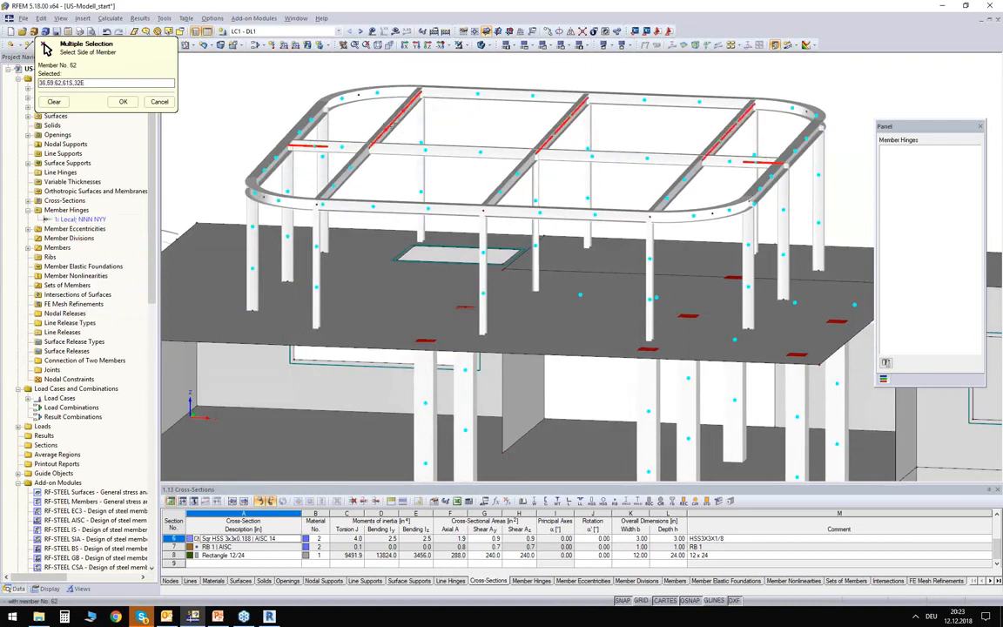
left_click(342, 177)
left_click(511, 174)
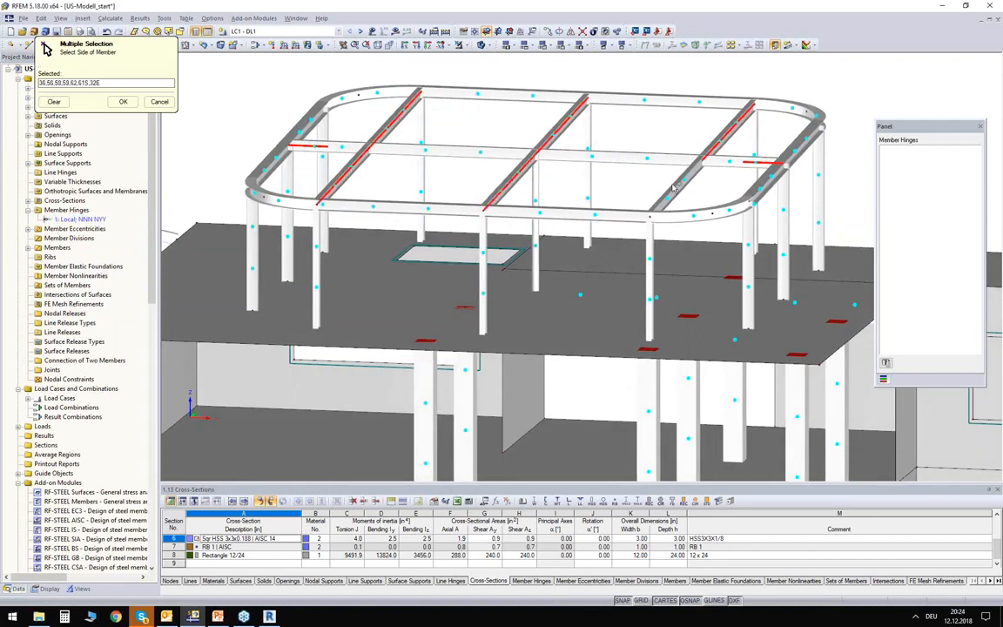
left_click(681, 190)
- Add the lower ends of all rooftop frame columns to the selection and apply the hinge assignment
middle_click_drag(626, 234, 682, 189, "ctrl")
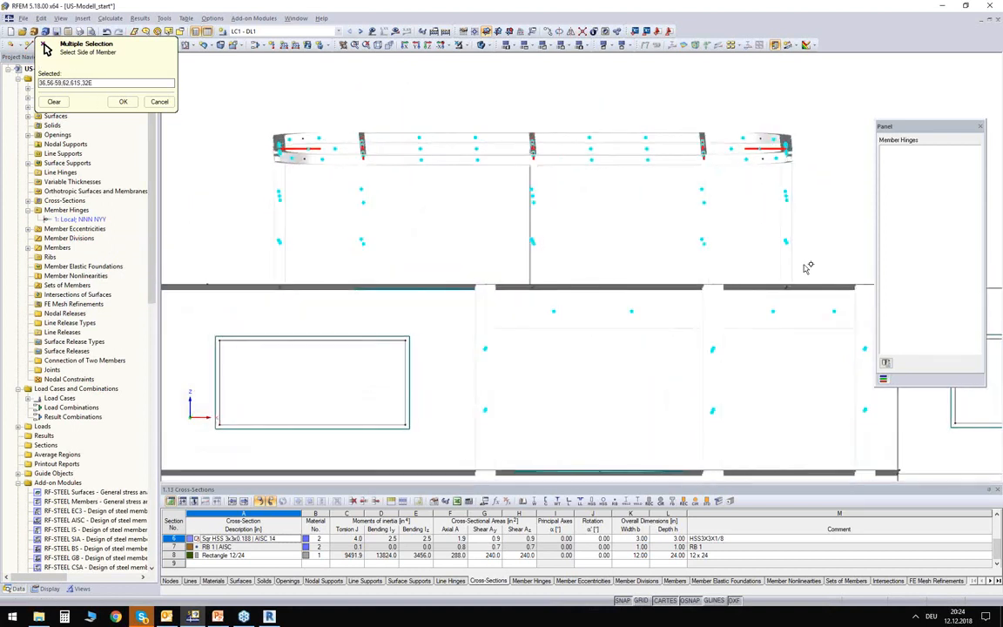
left_click_drag(724, 230, 265, 258)
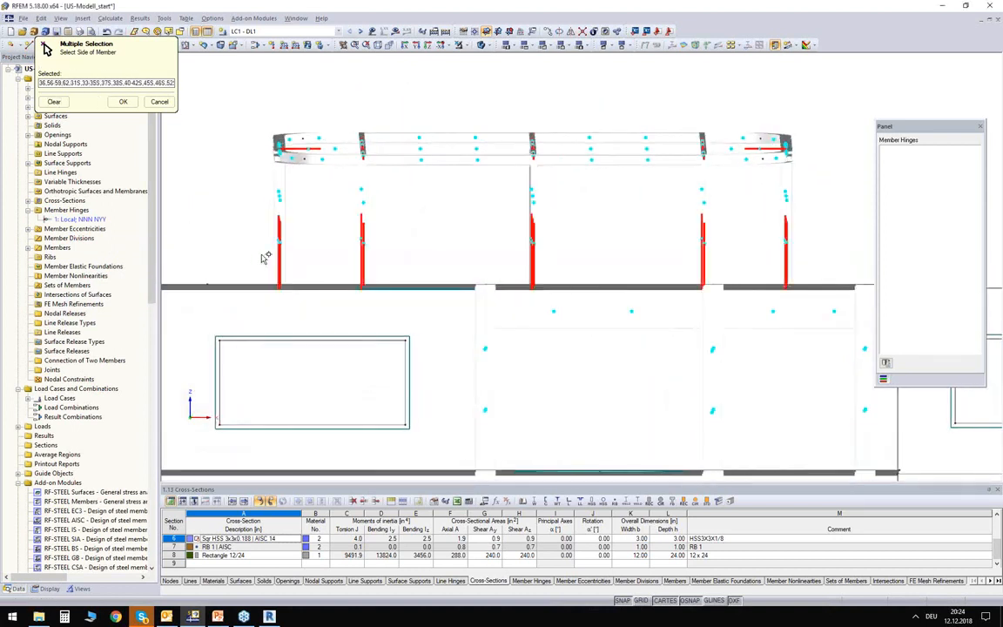
middle_click_drag(545, 180, 384, 222, "ctrl")
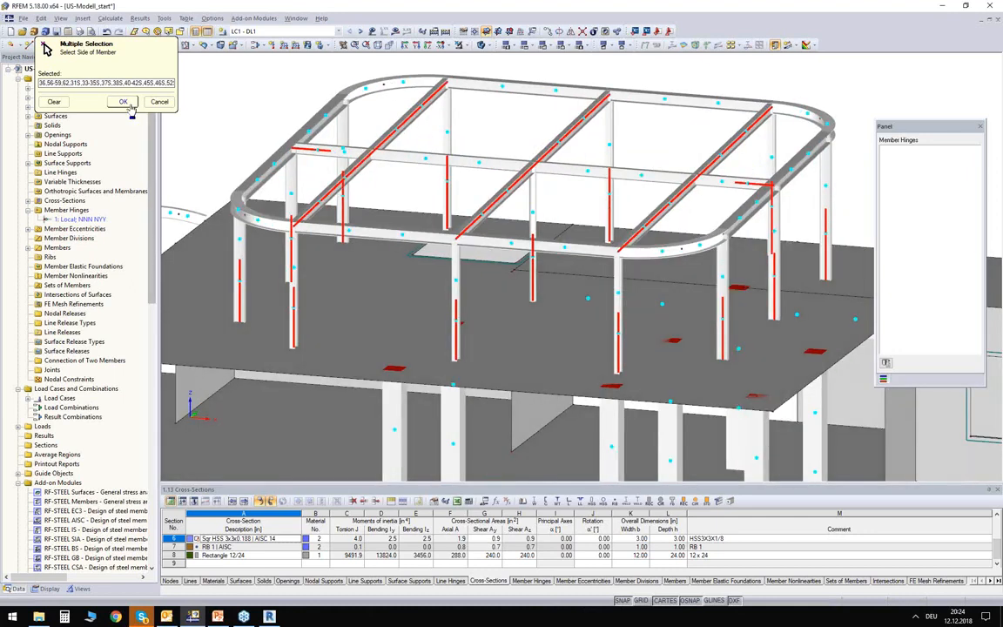
middle_click_drag(376, 162, 558, 181, "ctrl")
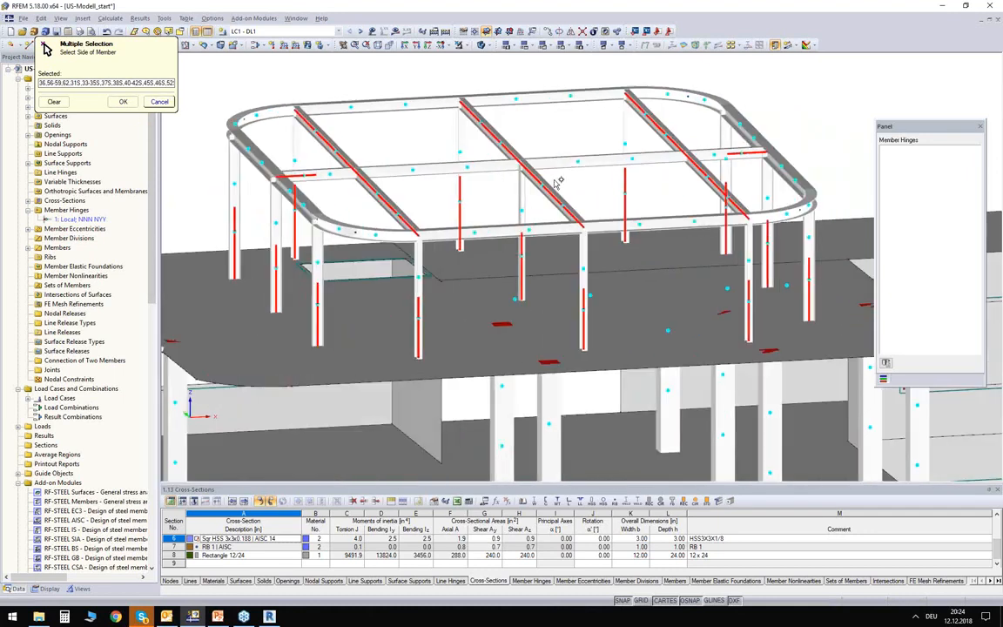
left_click(123, 102)
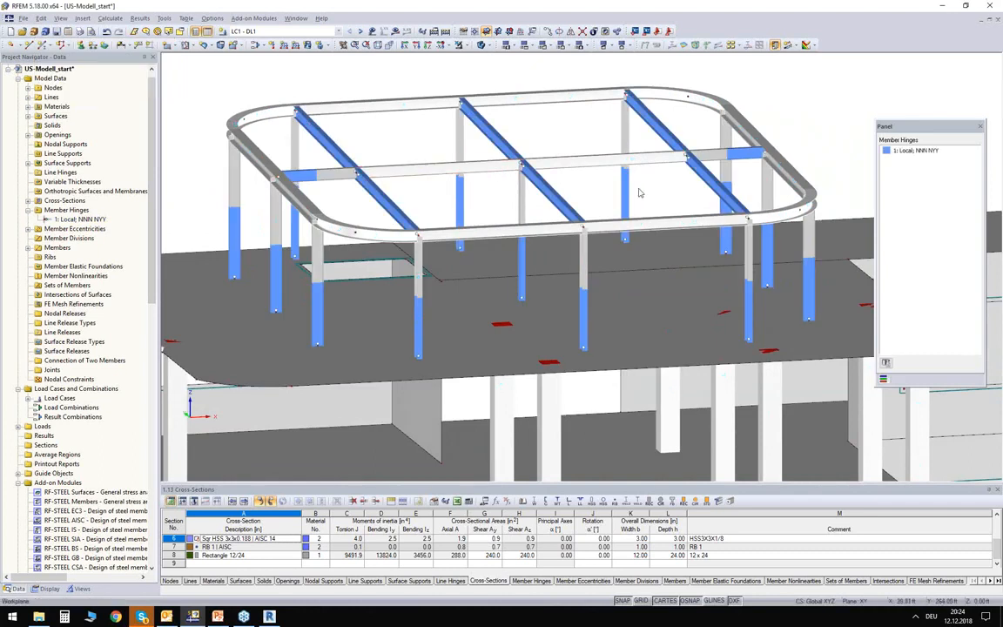
- Check the hinges assigned to the rooftop frame and set the model graphics colors back to Standard
middle_click_drag(597, 194, 662, 192, "ctrl")
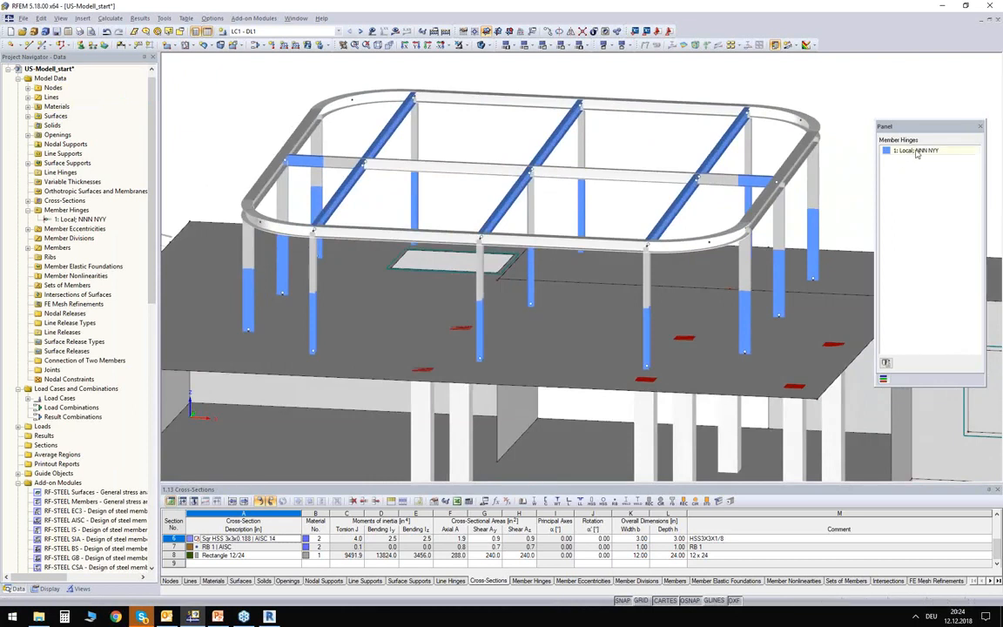
middle_click_drag(671, 209, 685, 253, "ctrl")
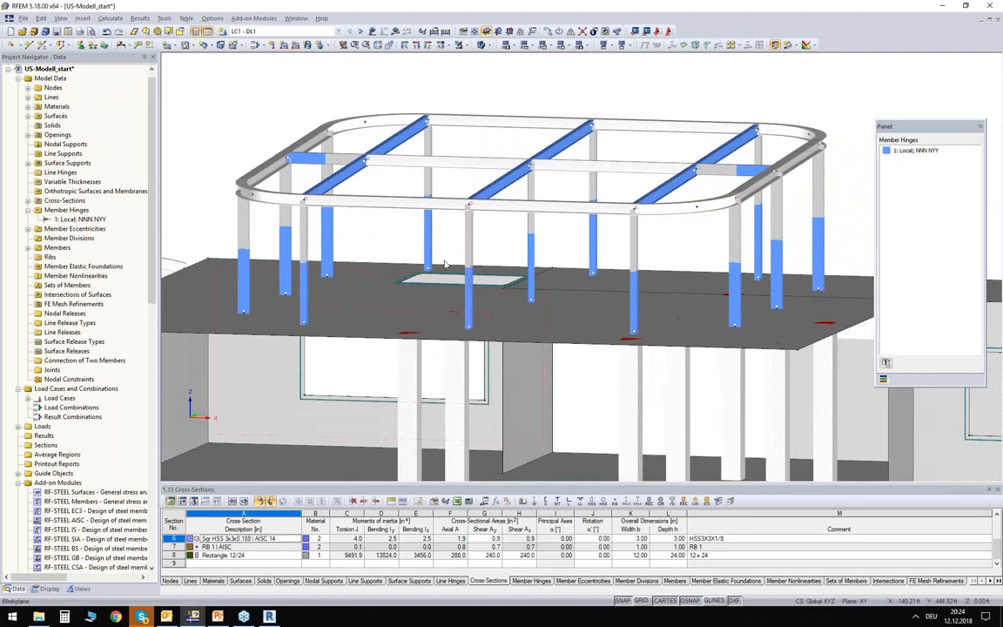
middle_click_drag(381, 222, 381, 242, "ctrl")
scroll(381, 225, "down", 3)
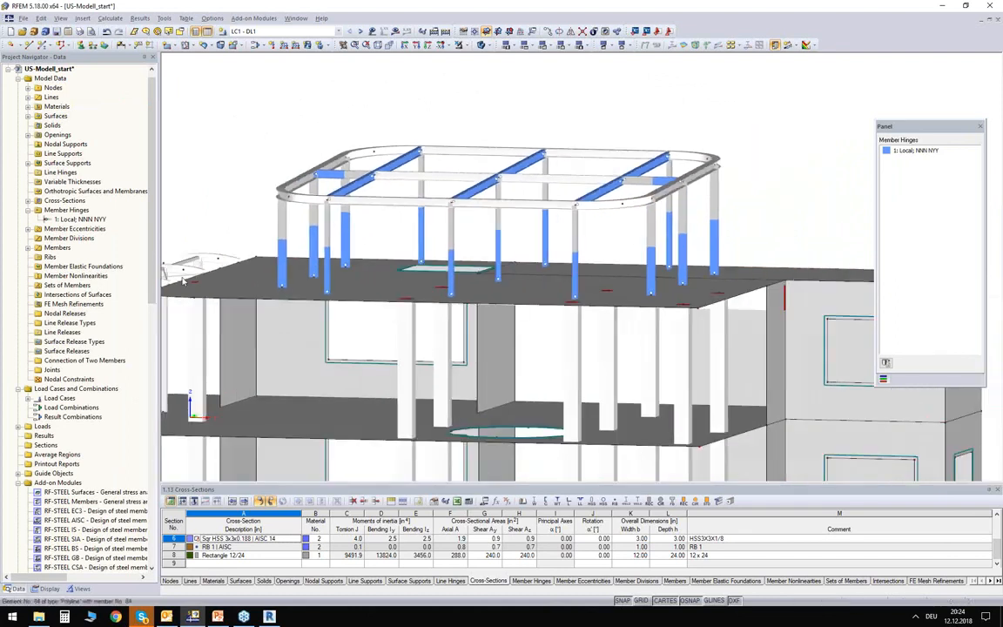
left_click(48, 590)
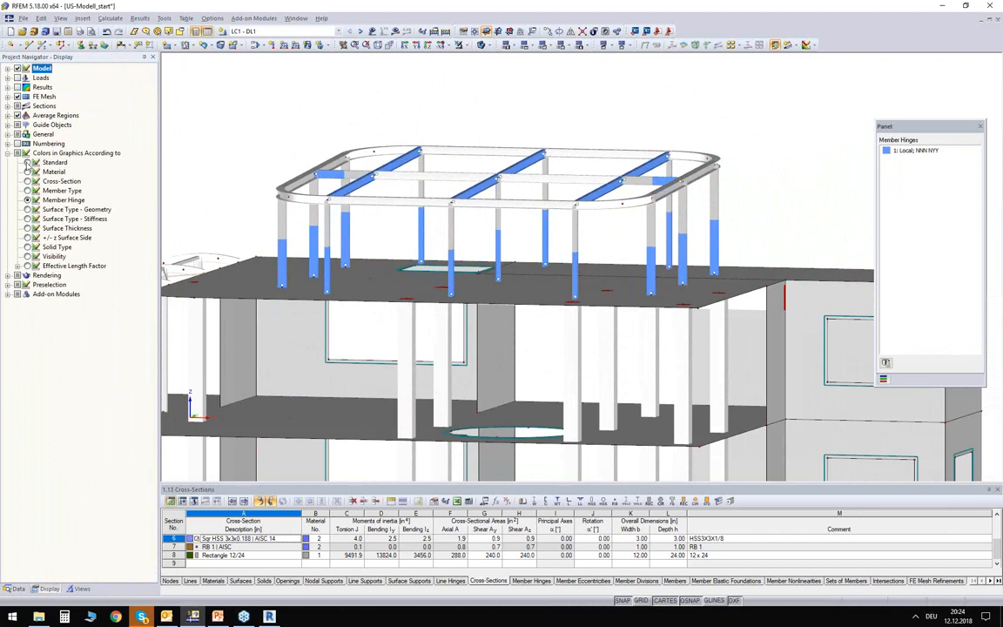
left_click(27, 163)
middle_click_drag(213, 179, 285, 224, "ctrl")
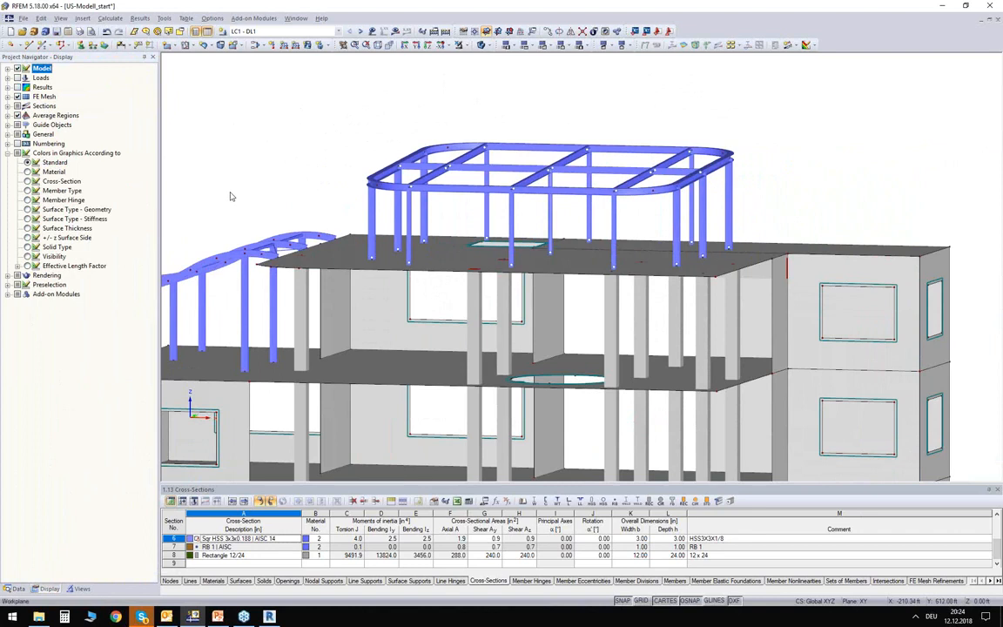
middle_click_drag(269, 177, 310, 113, "ctrl")
scroll(279, 146, "down", 2)
left_click_drag(193, 66, 237, 110)
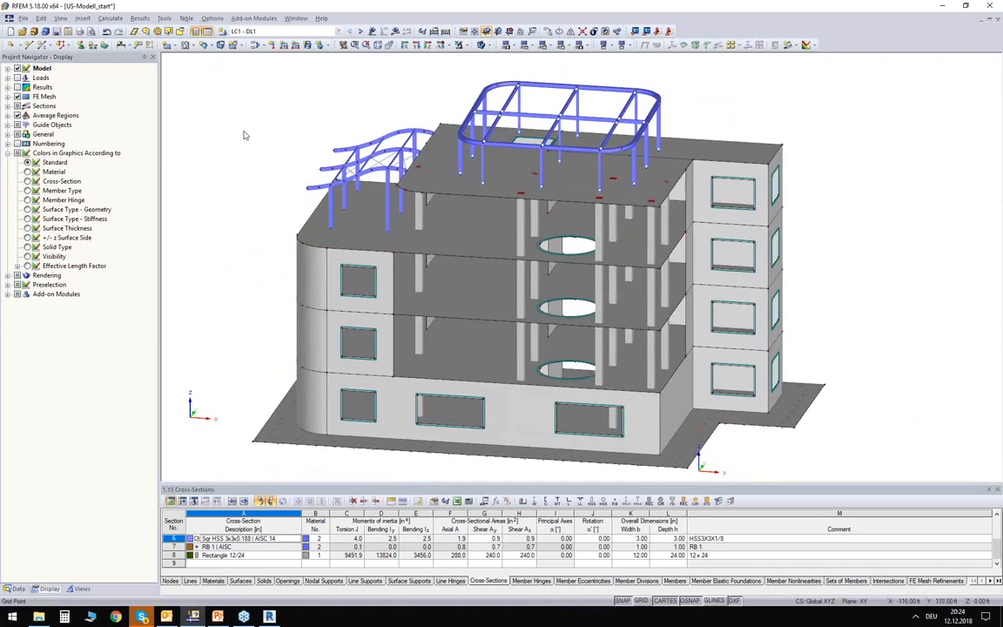
middle_click_drag(224, 145, 353, 147, "ctrl")
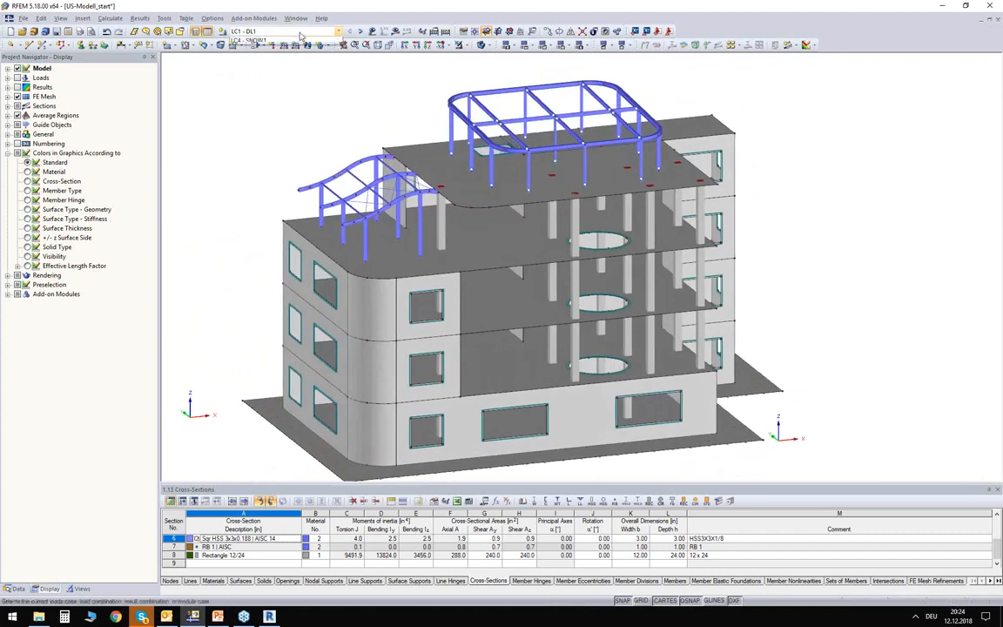
- Display load cases LC1 DL1, LC2 LL1, LC3 WIND1 and LC4 SNOW1 one after another and review their loads on the building
left_click(300, 32)
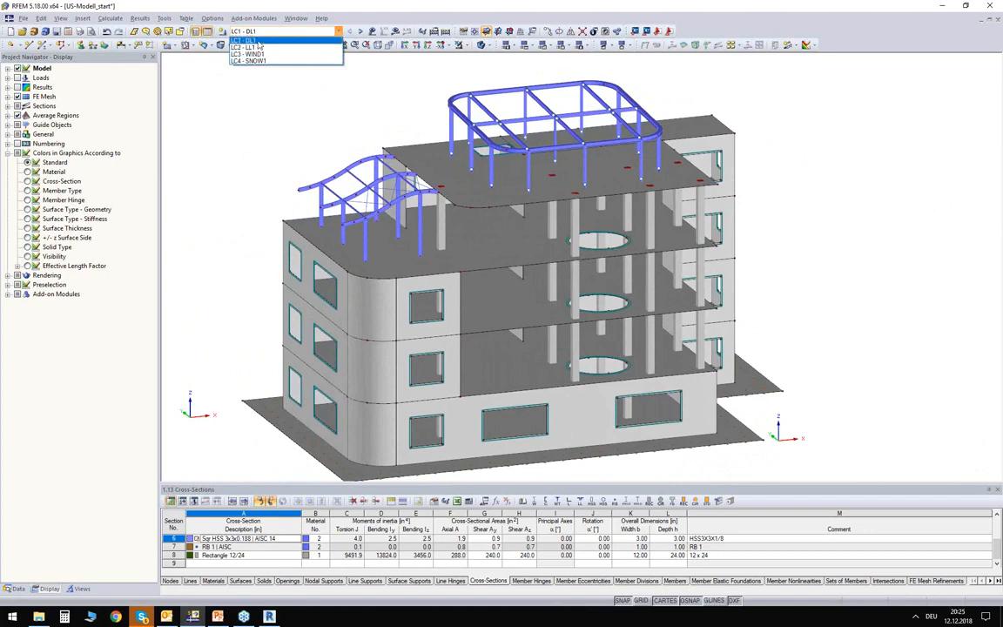
left_click(258, 46)
mouse_move(300, 99)
middle_mouse_down()
mouse_move(302, 155)
mouse_move(396, 94)
middle_mouse_up()
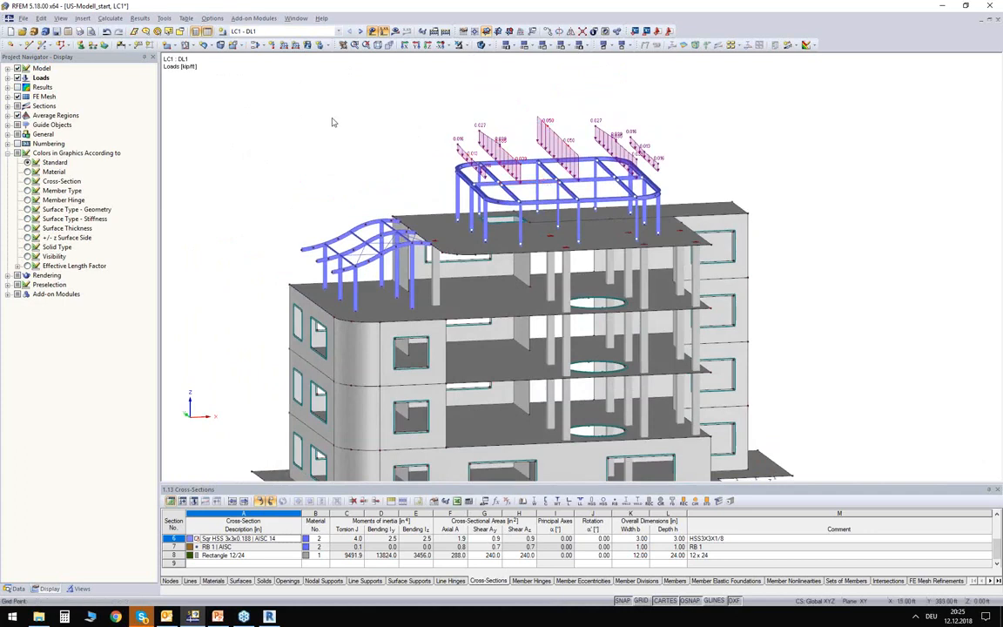
left_click(359, 33)
middle_click_drag(309, 172, 328, 175)
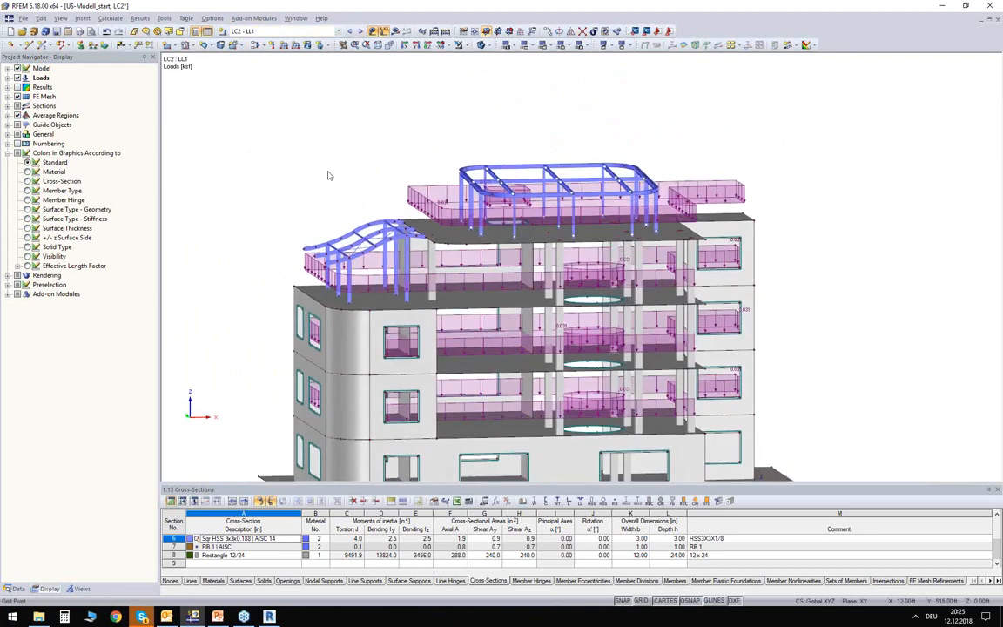
left_click(360, 31)
mouse_move(320, 98)
middle_mouse_down()
mouse_move(405, 130)
mouse_move(665, 126)
mouse_move(370, 150)
mouse_move(376, 164)
mouse_move(330, 118)
middle_mouse_up()
left_click(359, 31)
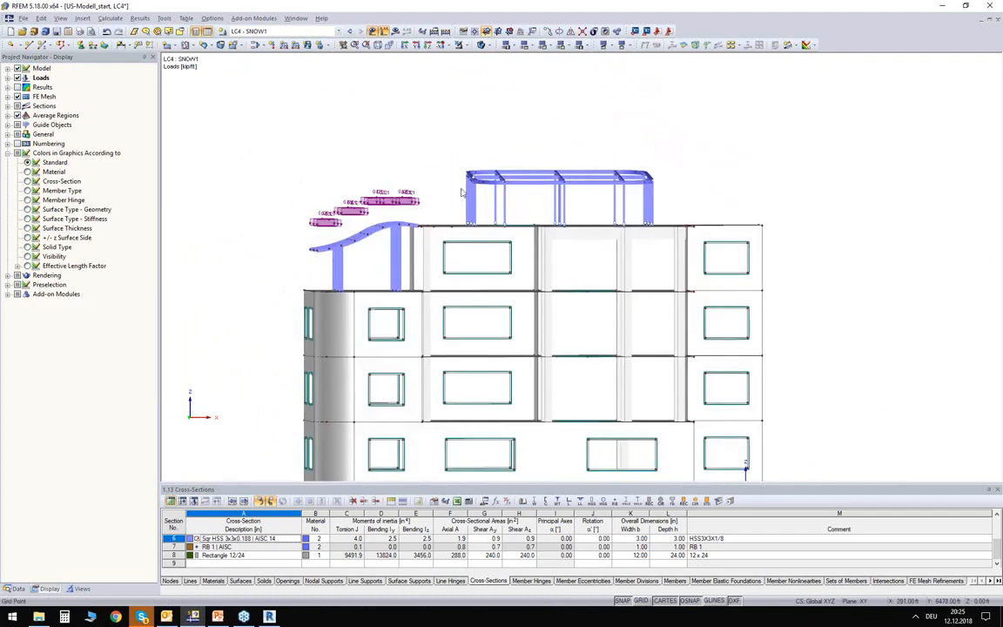
- Start generating member loads from an area load via plane on the rooftop frame in LC4, with uniform -0.020 ksf in direction ZP
scroll(463, 190, "up", 3)
middle_click_drag(331, 162, 322, 164)
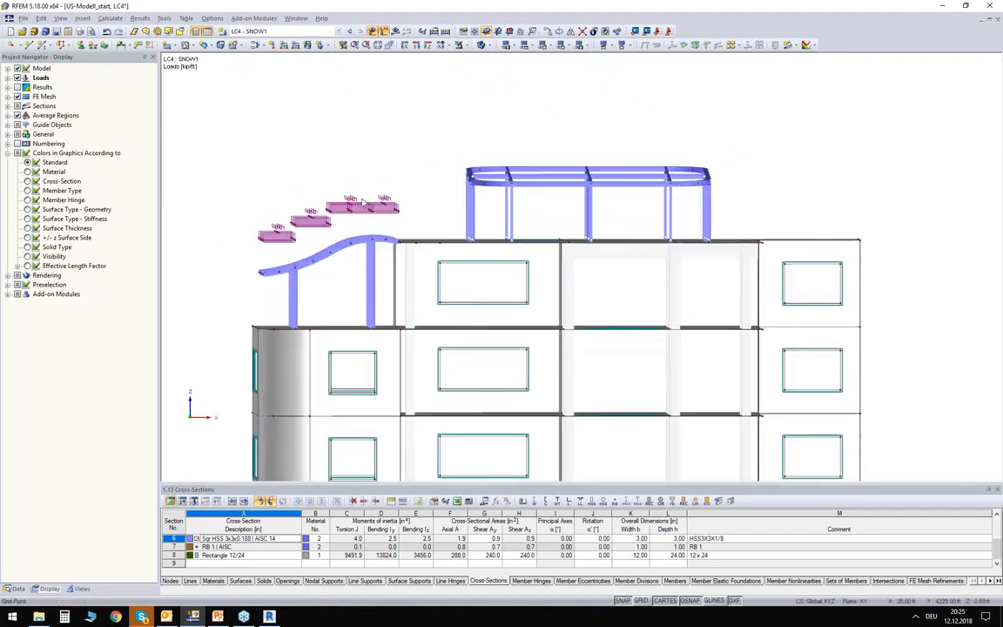
left_click_drag(742, 203, 447, 135)
left_click(411, 146)
middle_click_drag(404, 147, 419, 212, "ctrl")
scroll(432, 147, "up", 3)
middle_click_drag(432, 147, 305, 154)
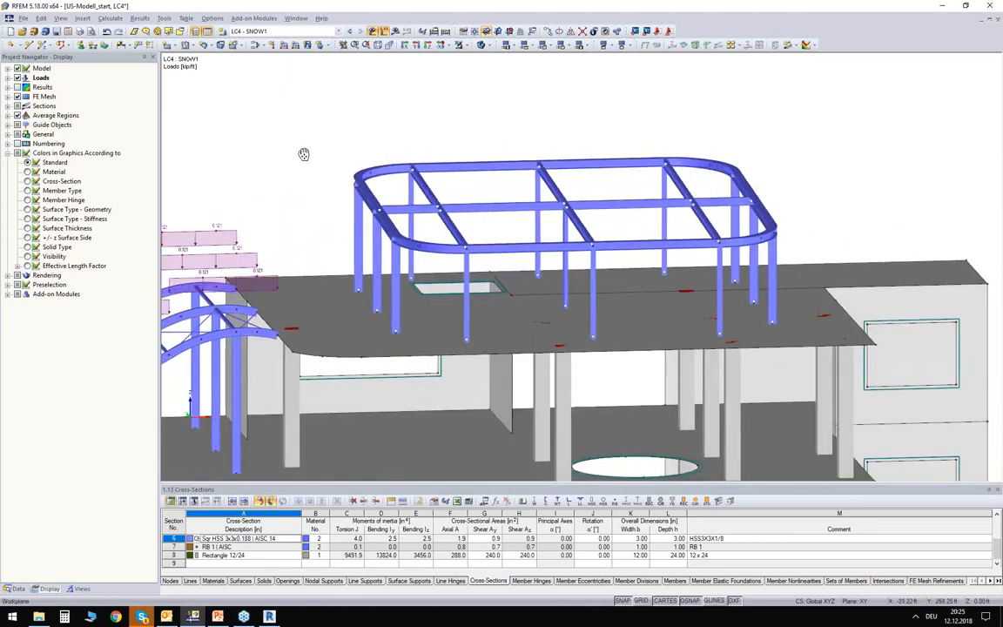
left_click(164, 19)
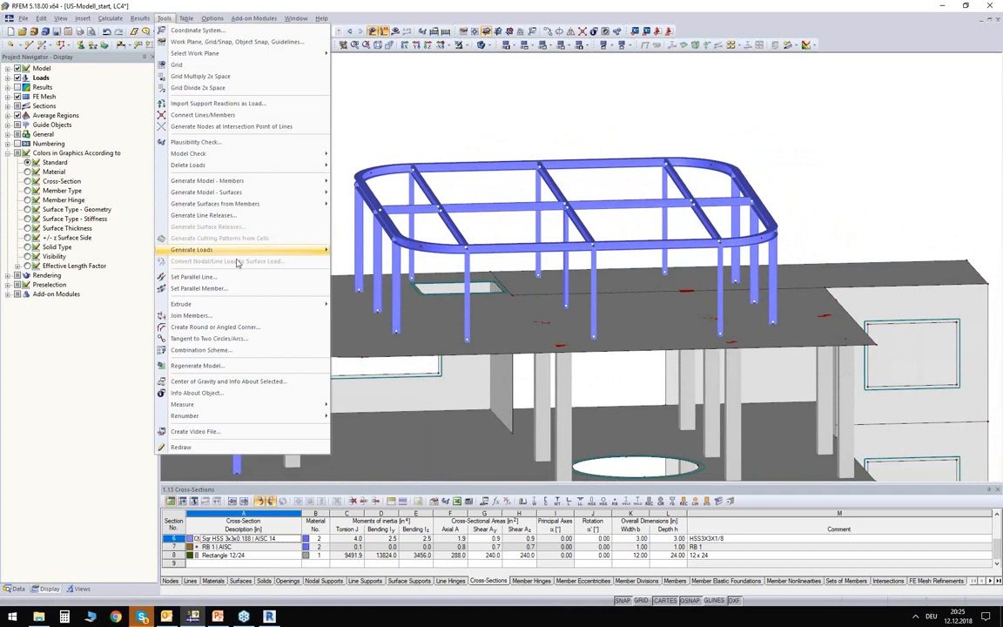
mouse_move(209, 250)
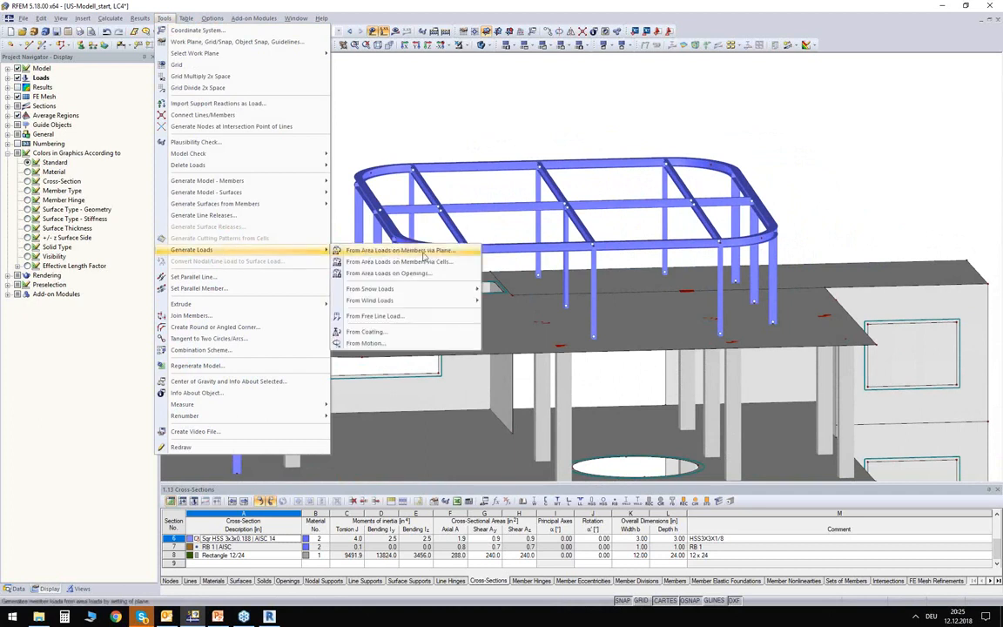
left_click(424, 252)
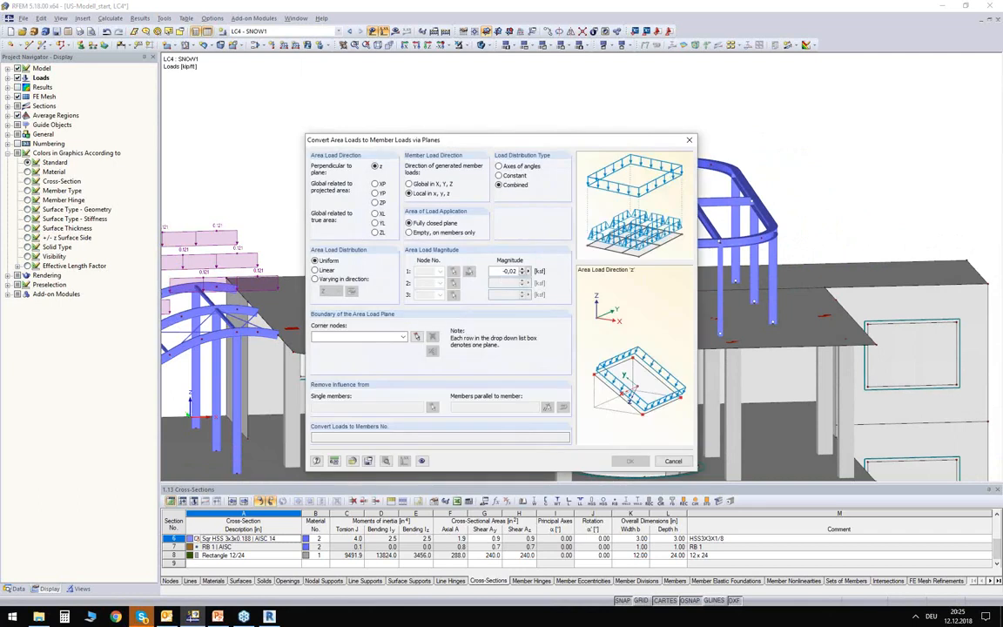
left_click(375, 203)
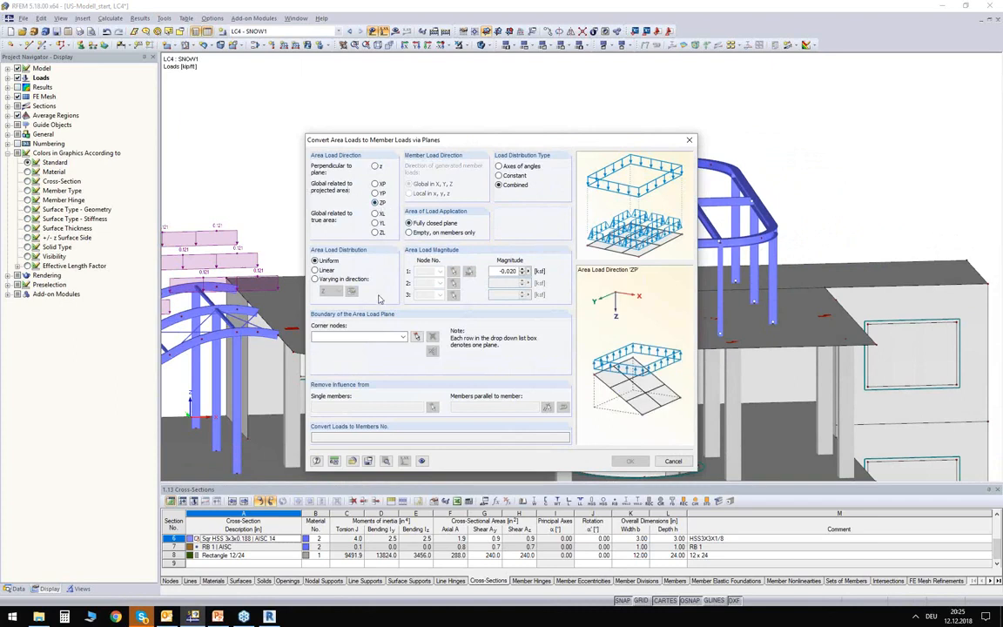
- Begin picking the load plane's corner nodes and switch the model display to wireframe so the rooftop frame's nodes are accessible
left_click(416, 336)
mouse_move(377, 118)
middle_mouse_down()
mouse_move(376, 202)
mouse_move(385, 195)
middle_mouse_up()
left_click(480, 48)
left_click(481, 48)
middle_click_drag(477, 94, 453, 135)
middle_click_drag(453, 135, 451, 105, "ctrl")
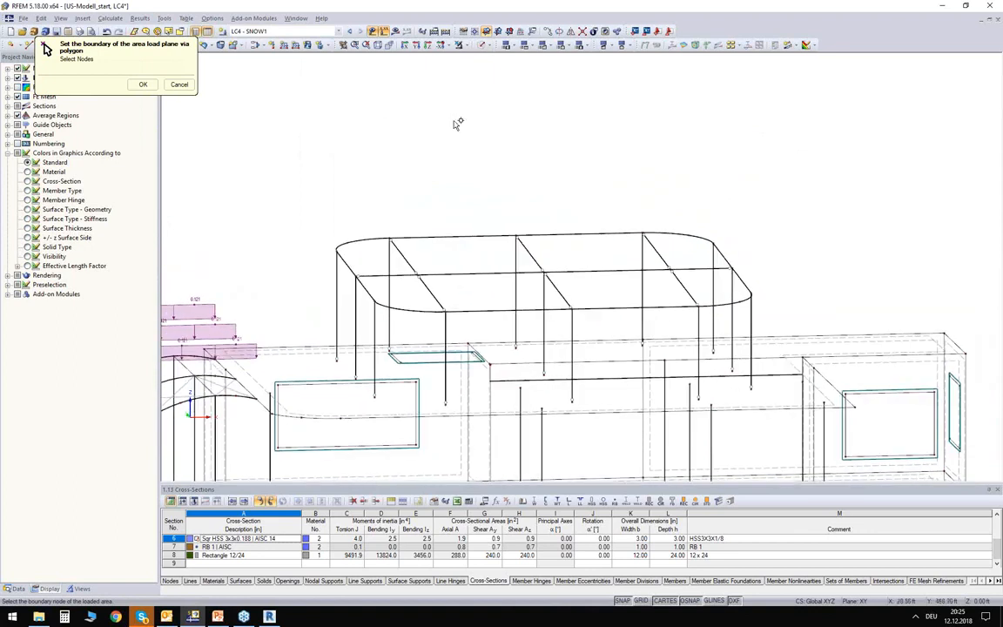
scroll(396, 195, "up", 1)
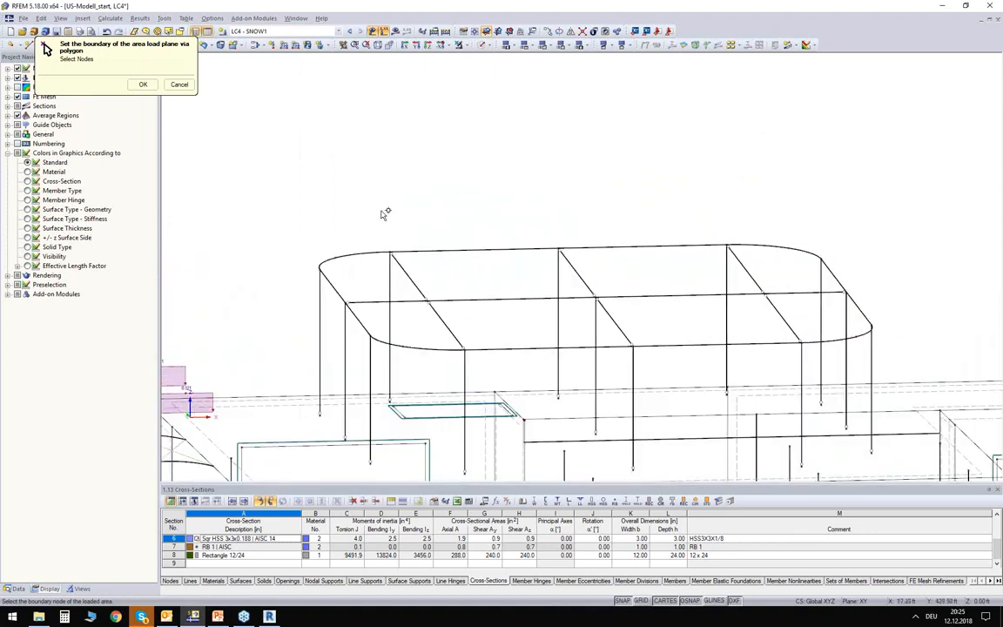
- Define the area load plane's boundary polygon through the perimeter nodes of the rooftop frame, including its rounded corners, and accept it
left_click(333, 259)
left_click(390, 252)
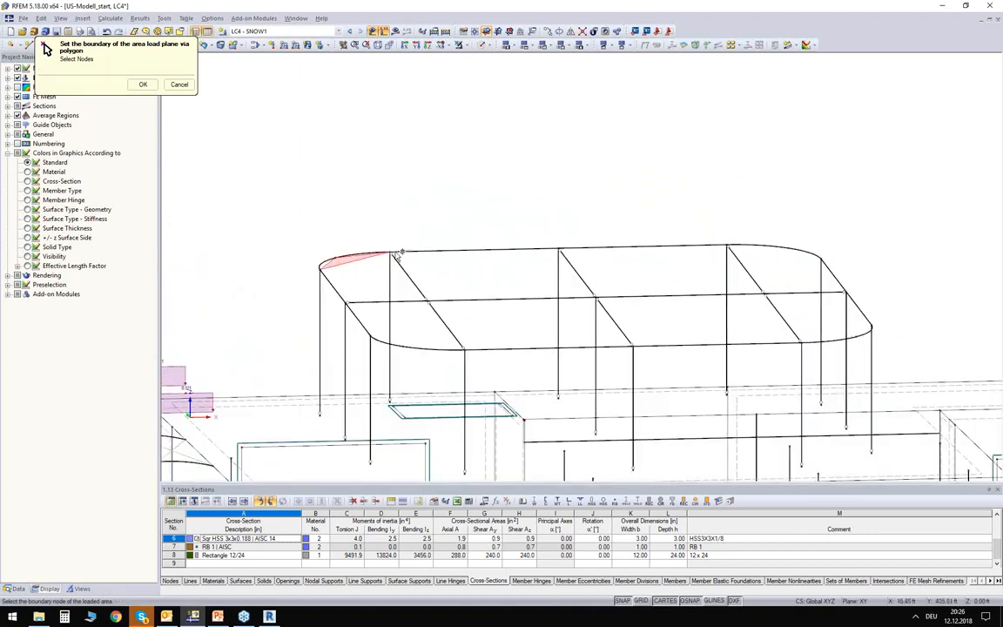
left_click(728, 245)
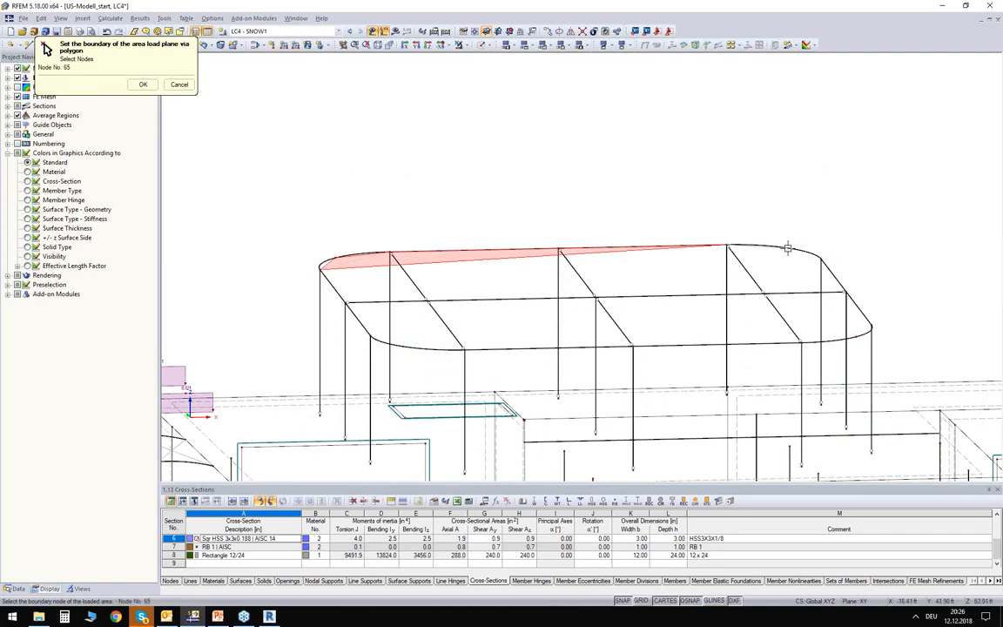
left_click(790, 248)
left_click(820, 259)
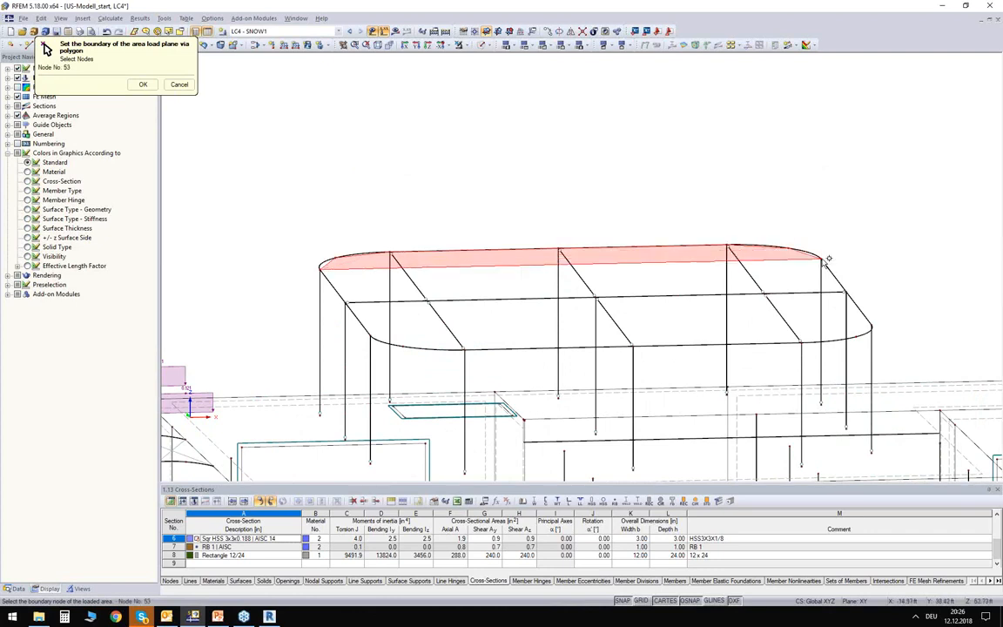
left_click(871, 324)
left_click(805, 341)
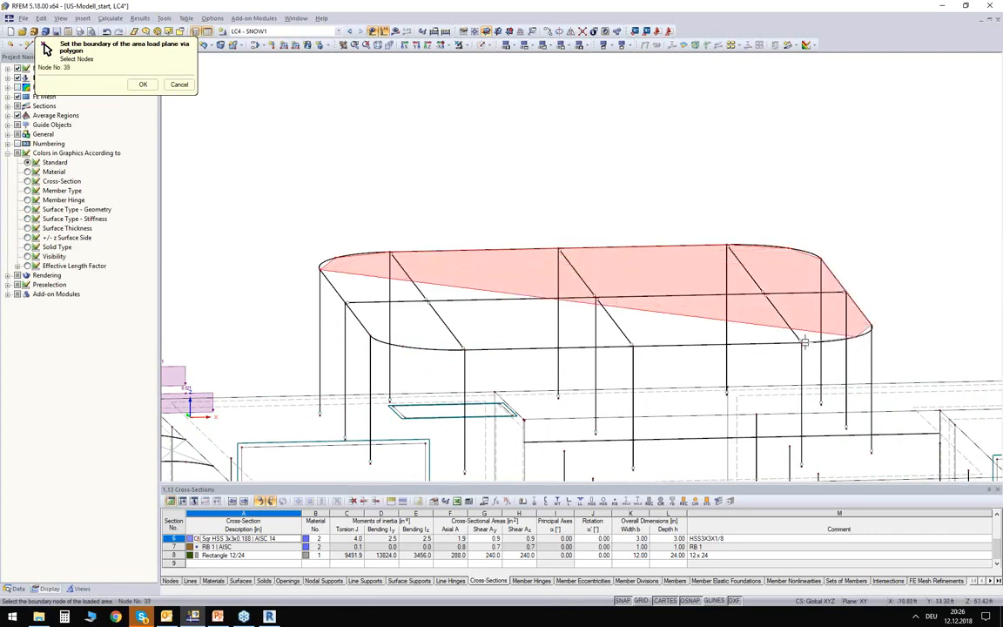
left_click(727, 344)
left_click(465, 349)
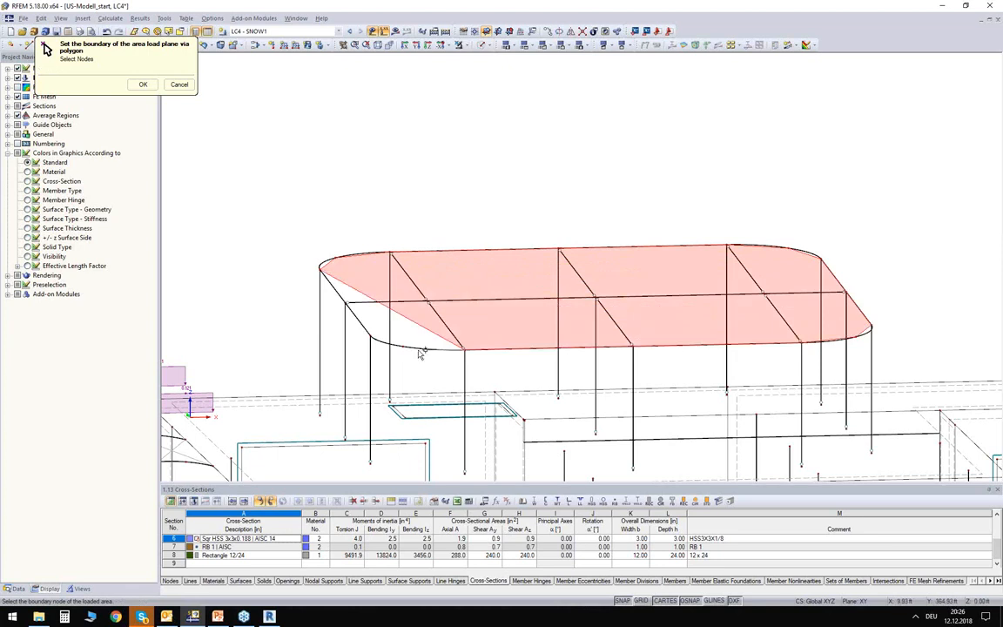
left_click(403, 348)
left_click(370, 336)
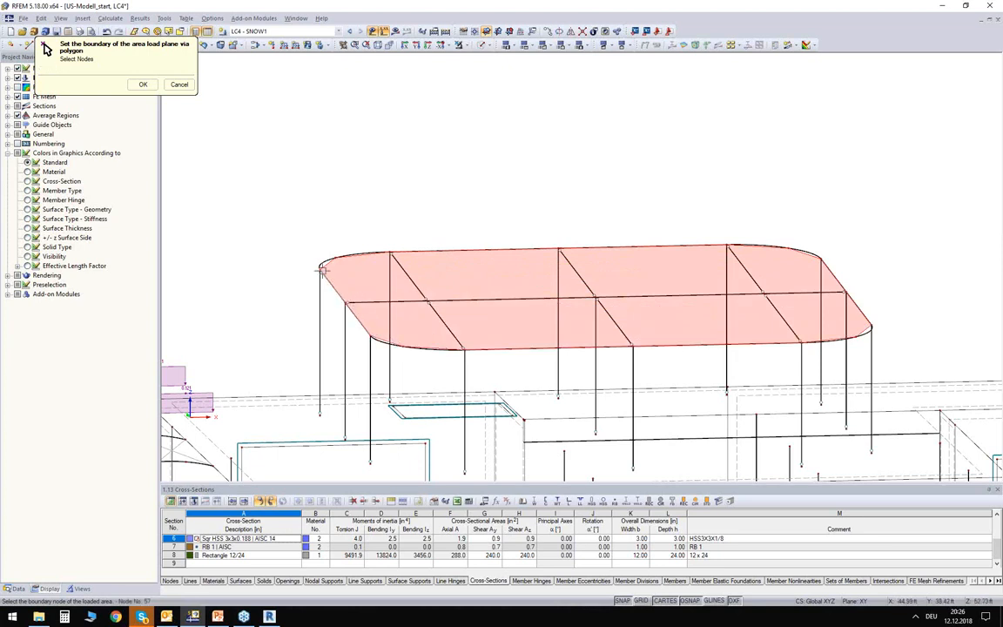
left_click(320, 271)
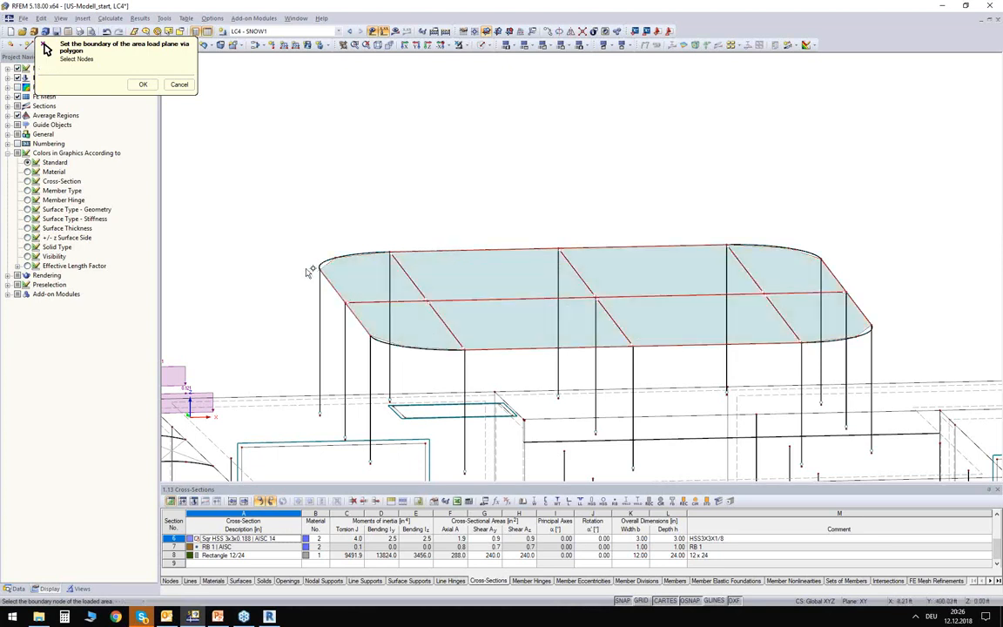
left_click(141, 85)
- Remove the influence of all members parallel to the frame's long-side beams and generate the member loads
left_click_drag(408, 129, 423, 109)
left_click(522, 370)
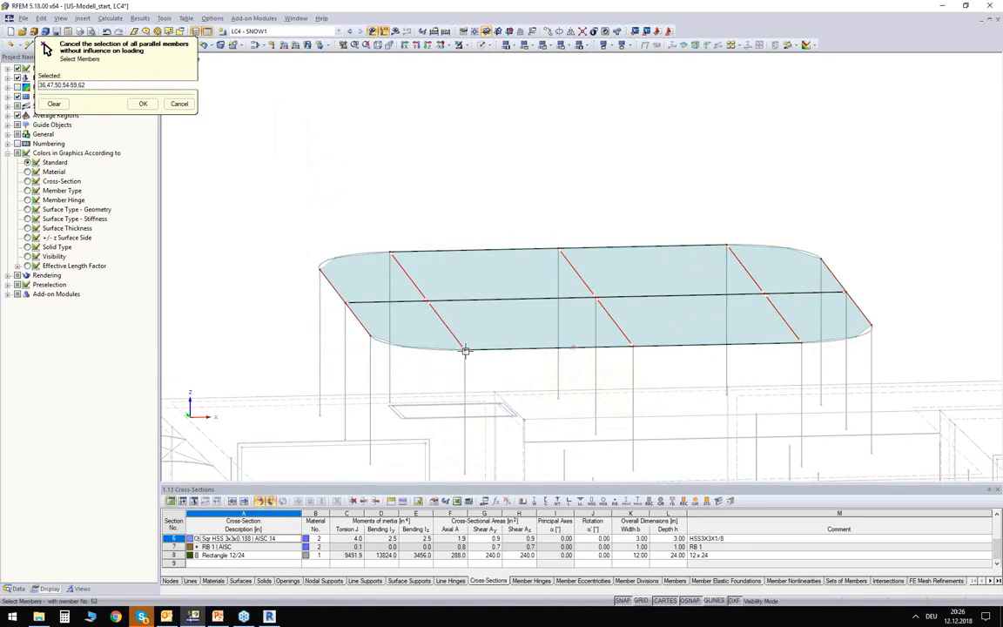
left_click(143, 103)
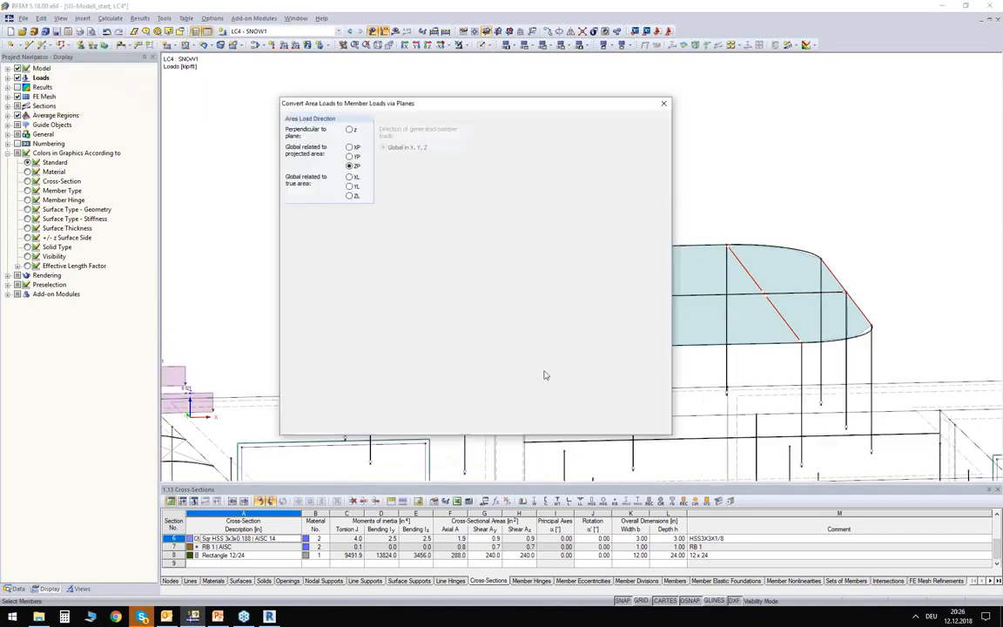
left_click(663, 423)
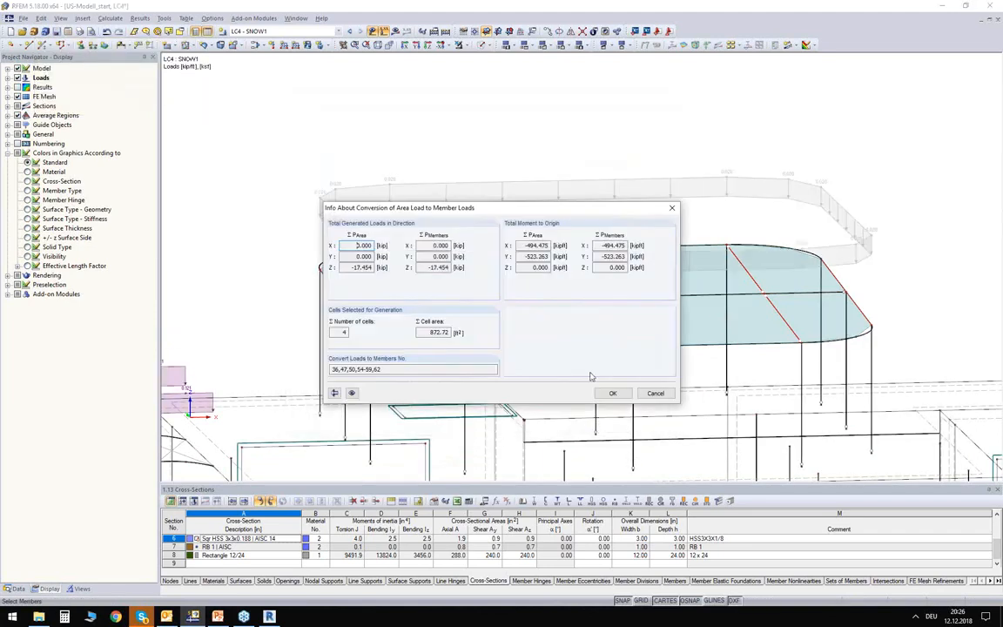
left_click(612, 394)
- Display the generated rooftop snow load separately as individual member loads
mouse_move(448, 171)
middle_mouse_down()
mouse_move(447, 157)
mouse_move(463, 161)
middle_mouse_up()
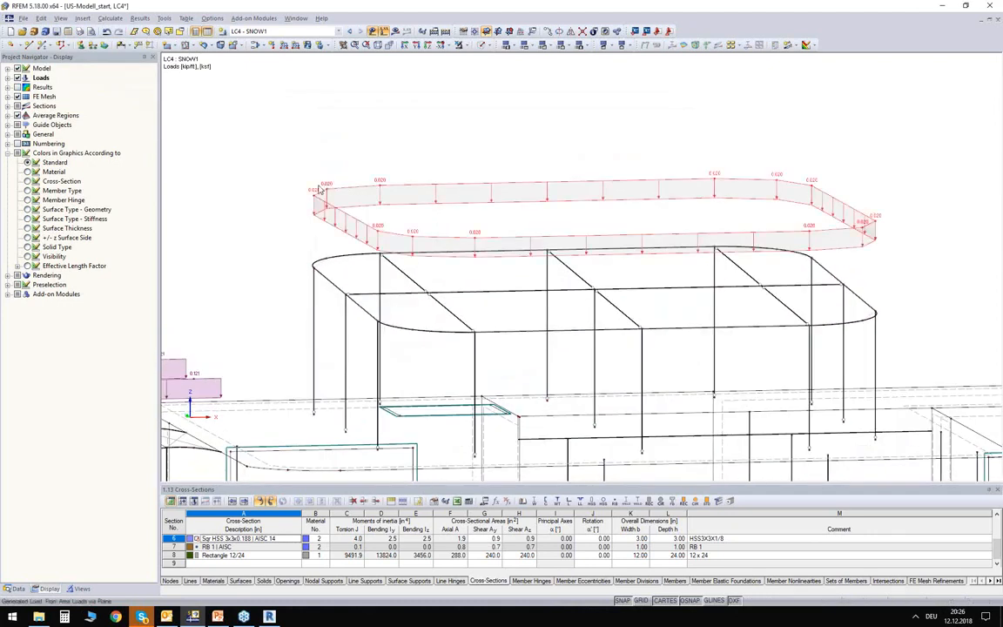
right_click(527, 187)
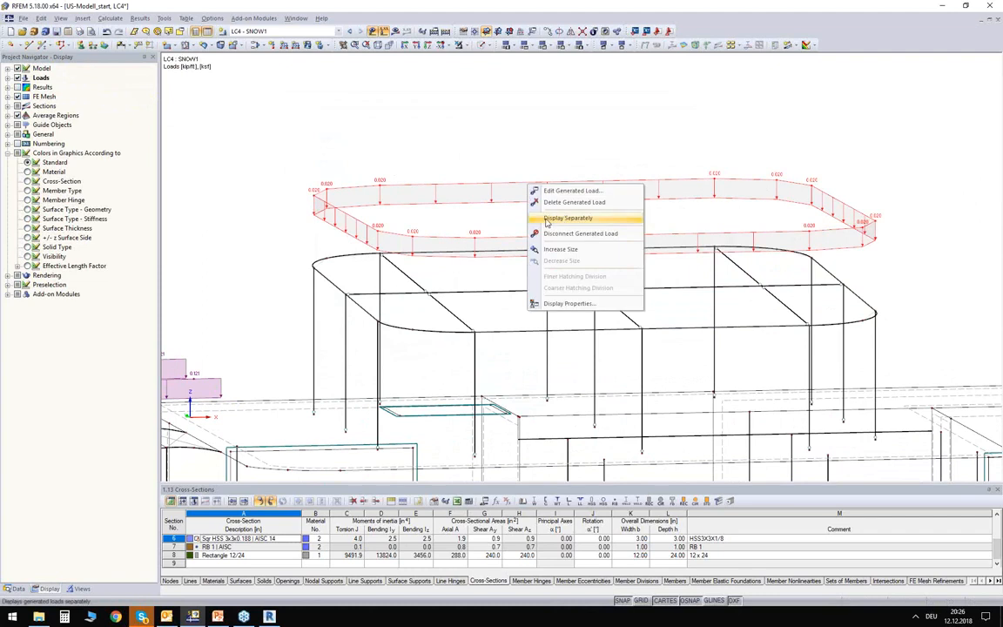
left_click(547, 220)
mouse_move(491, 219)
middle_mouse_down()
mouse_move(517, 204)
mouse_move(486, 209)
mouse_move(526, 197)
middle_mouse_up()
scroll(526, 197, "down", 2)
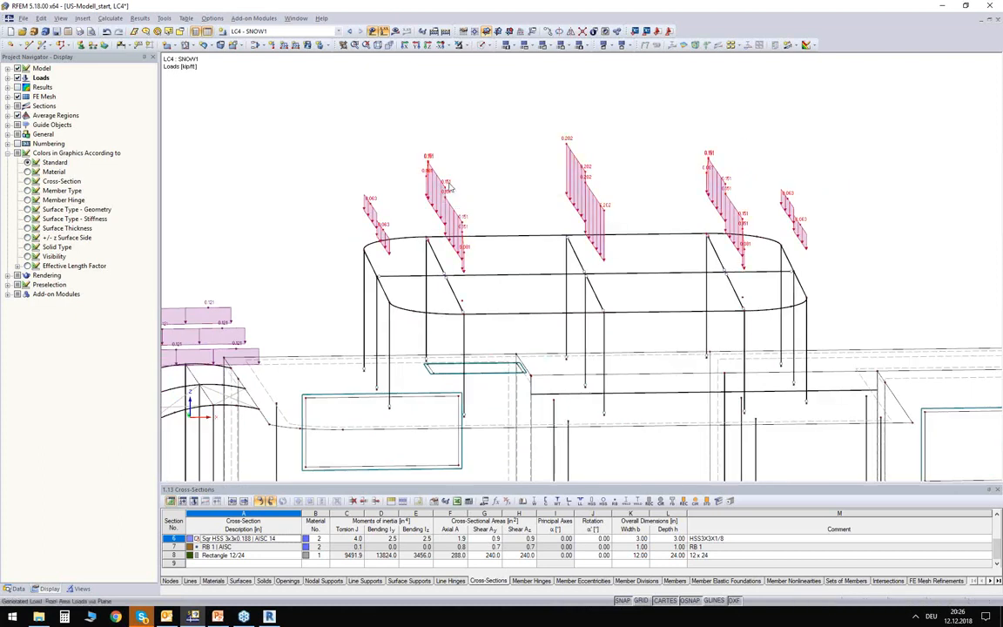
- Review the generated load's conversion settings without changes and examine the LC4 snow loads on the whole building
double_click(546, 216)
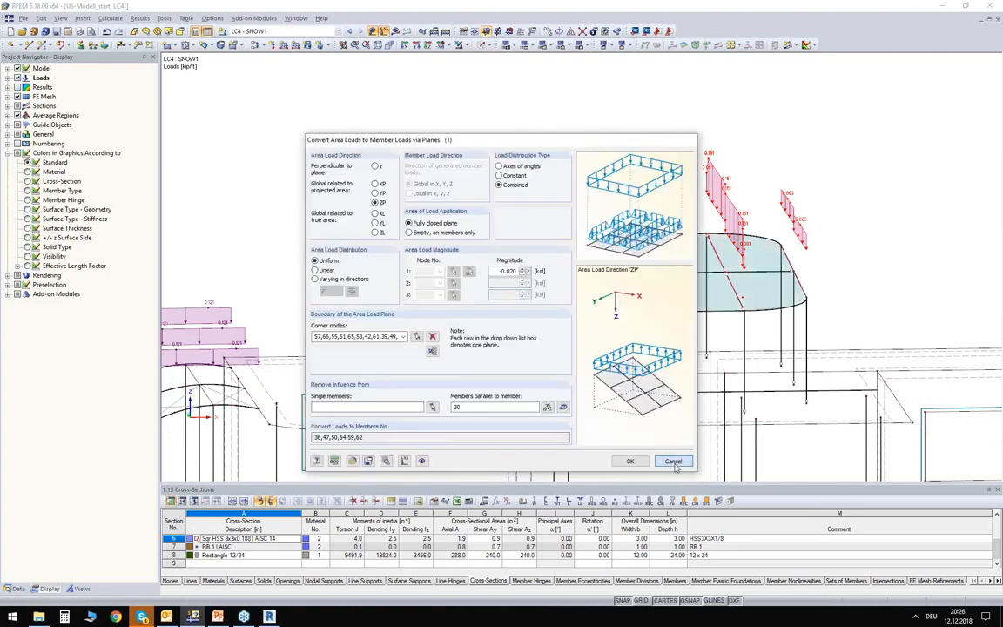
left_click(670, 455)
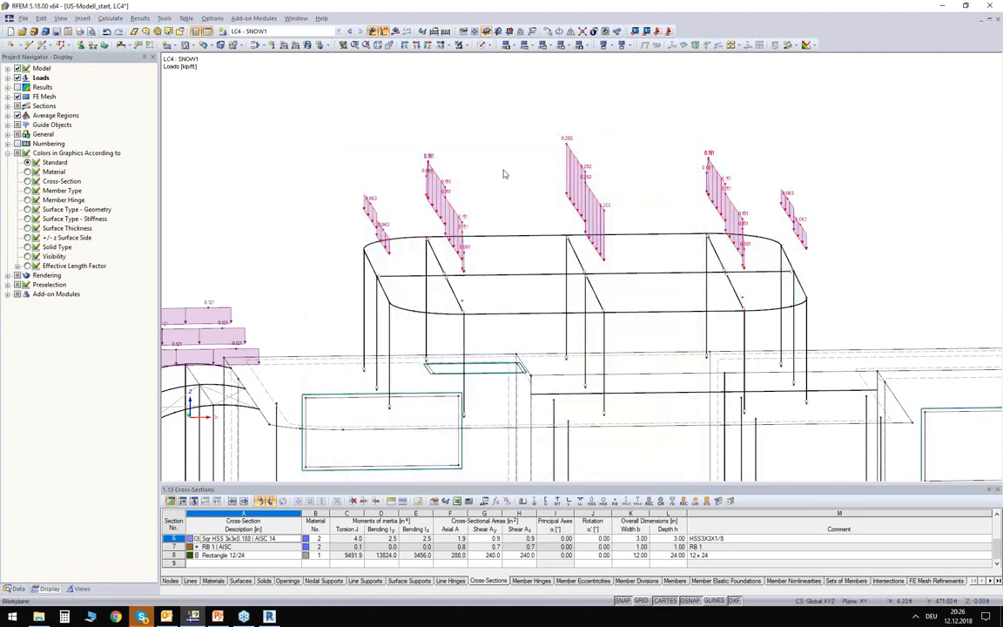
scroll(545, 155, "down", 6)
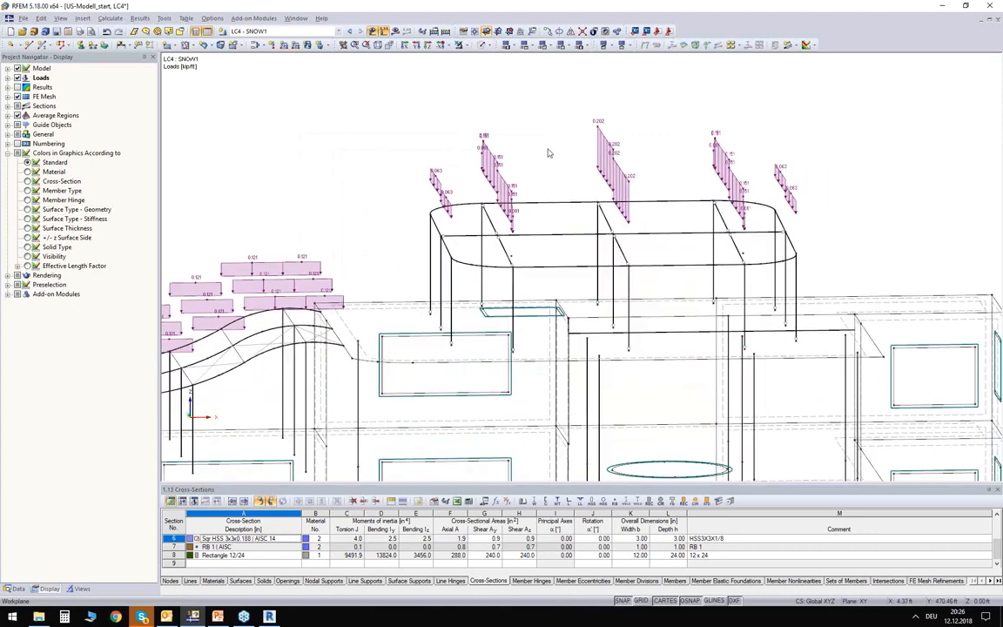
middle_click_drag(547, 174, 429, 174, "ctrl")
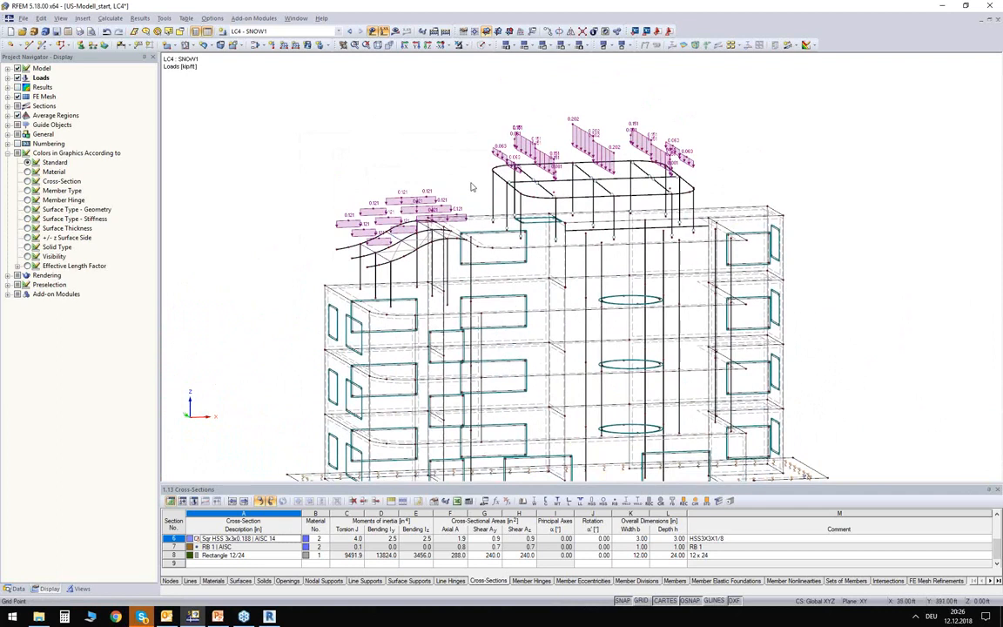
scroll(472, 187, "down", 2)
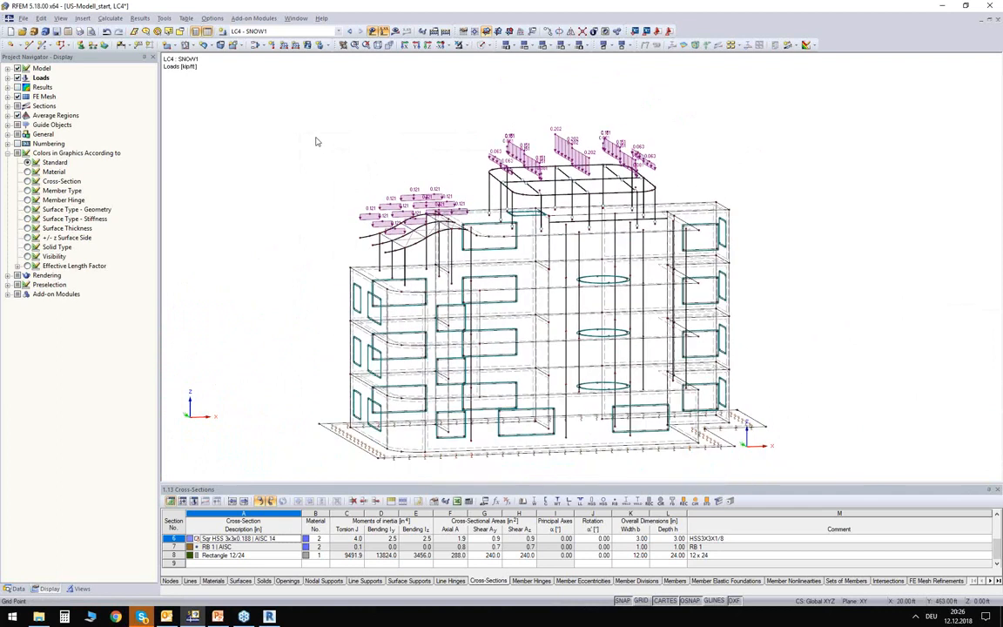
left_click(266, 31)
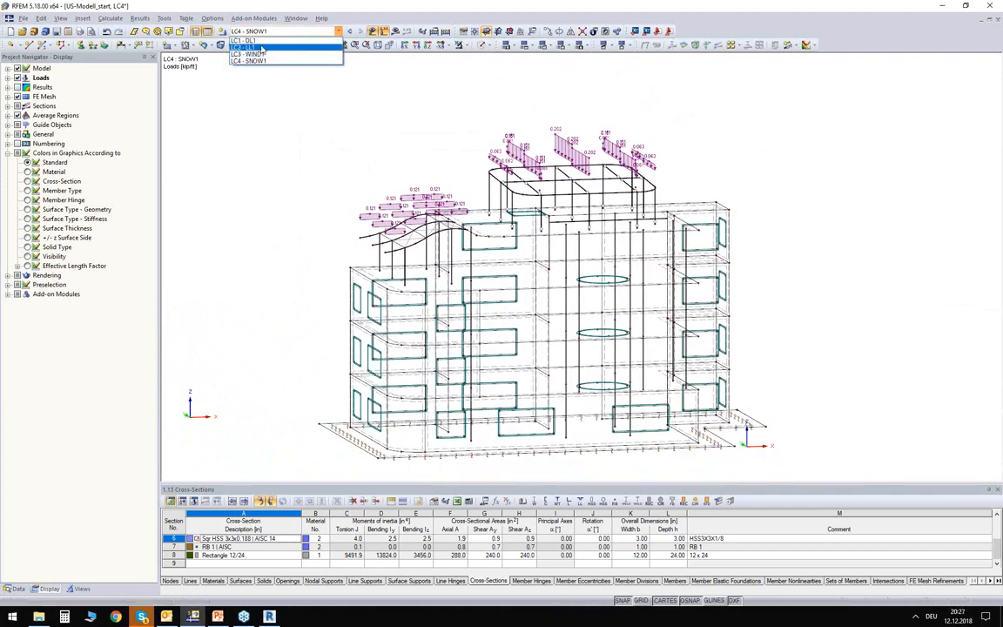
left_click(263, 32)
- Set the model's load classification standard to ASCE 7-16 and enable automatic creation of load combinations
left_click(18, 589)
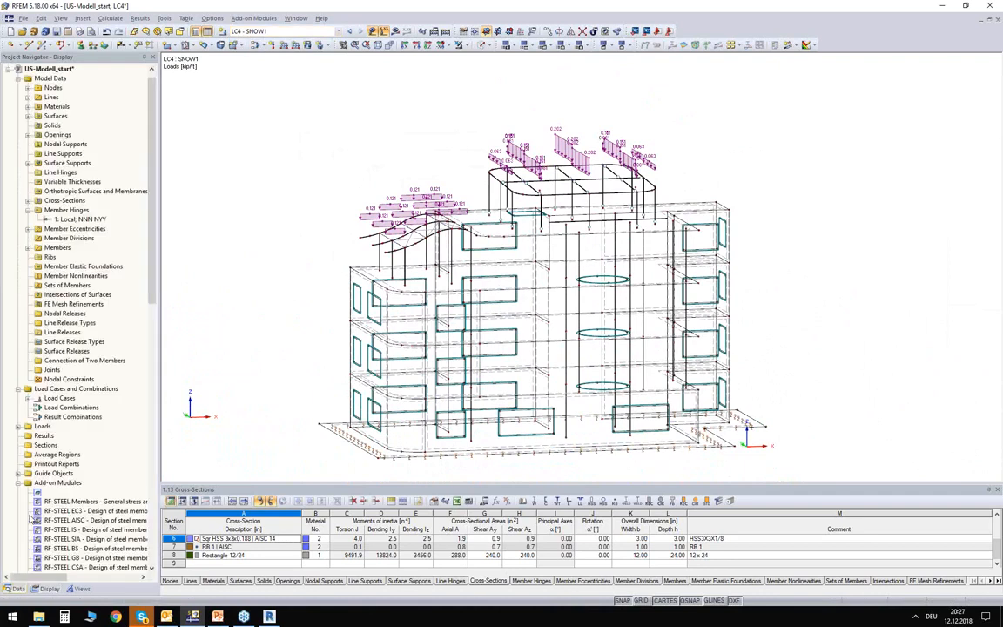
left_click(41, 78)
right_click(44, 79)
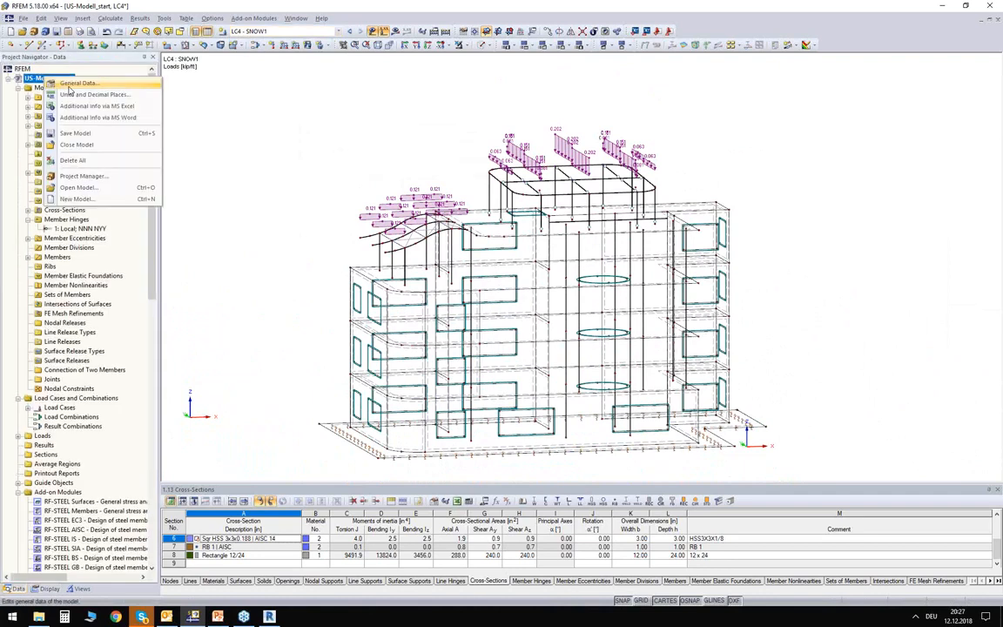
left_click(71, 84)
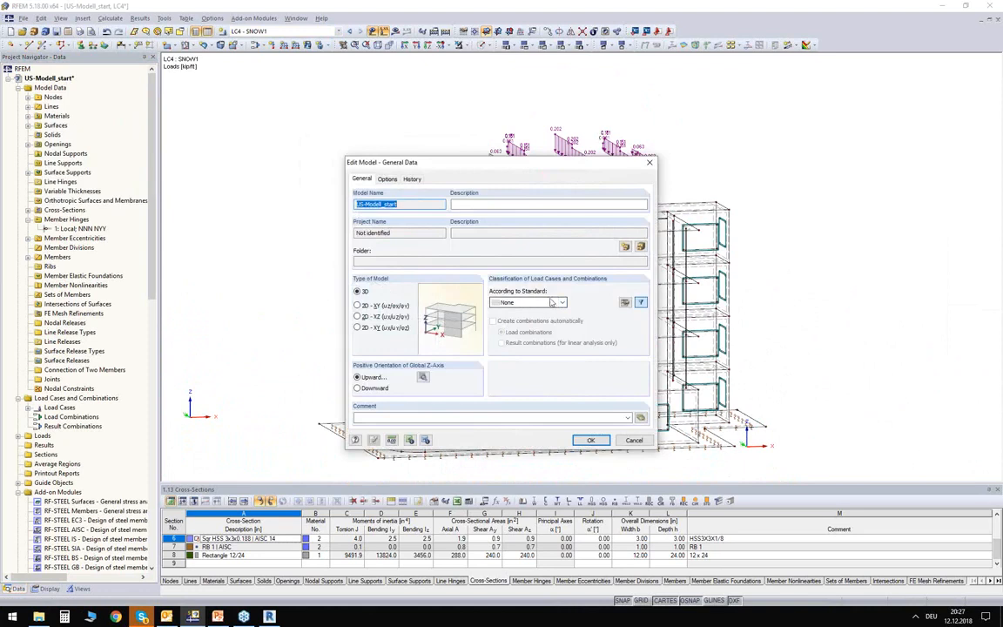
left_click(551, 302)
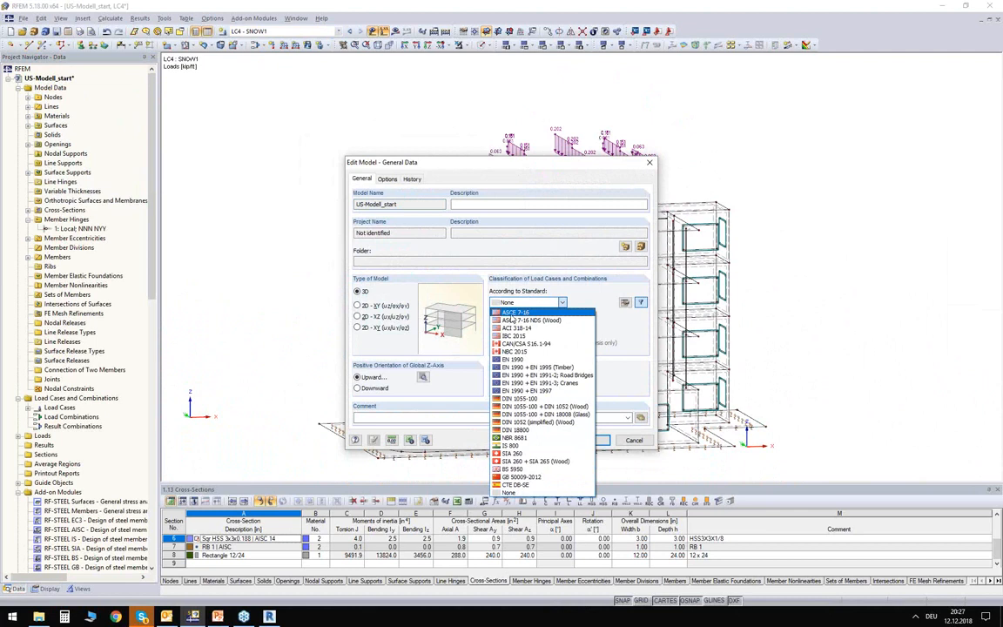
left_click(507, 313)
left_click(465, 329)
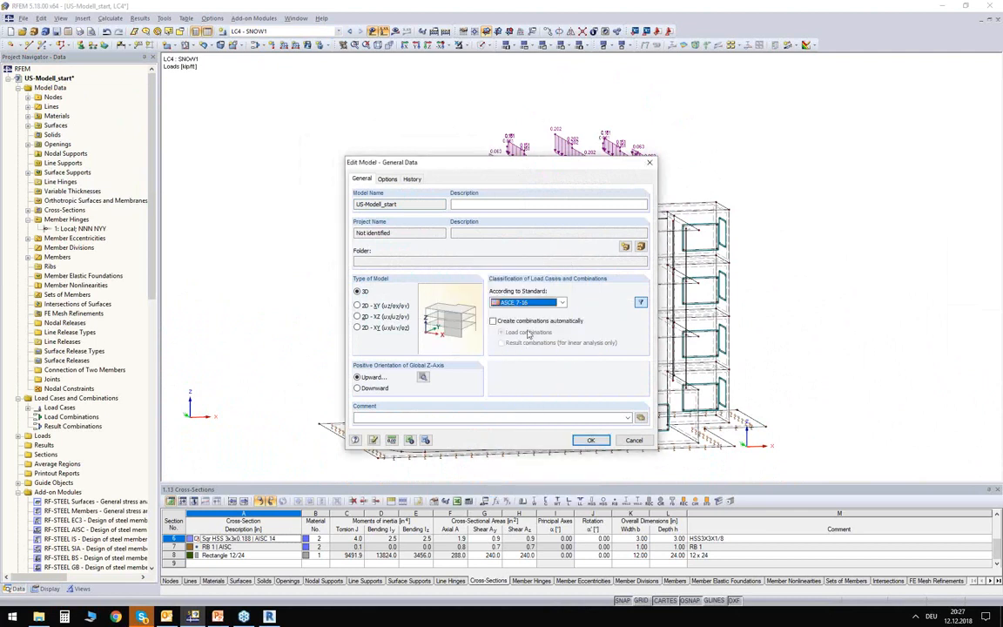
left_click(493, 321)
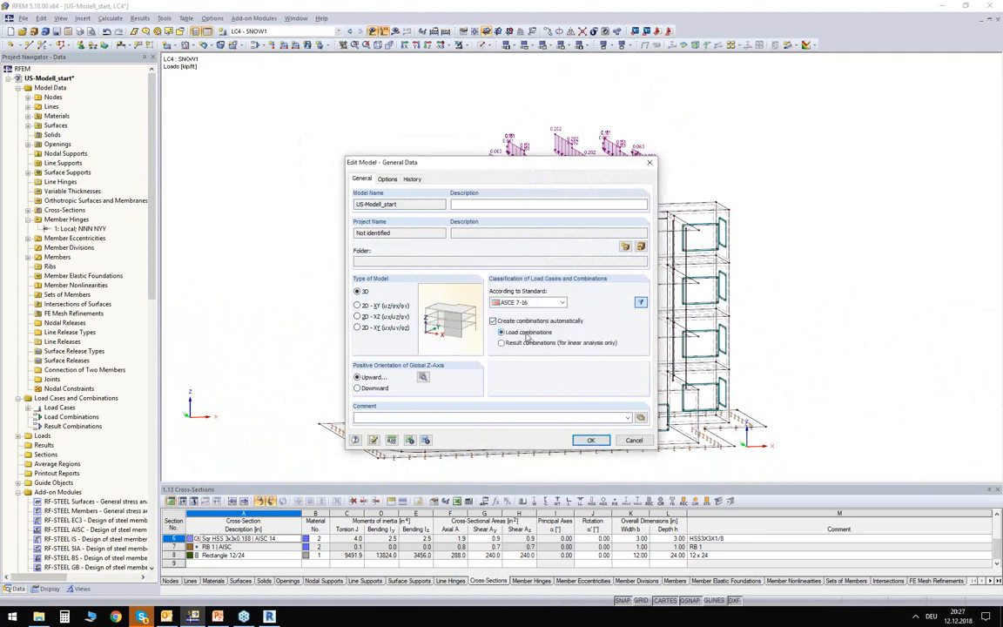
left_click(590, 441)
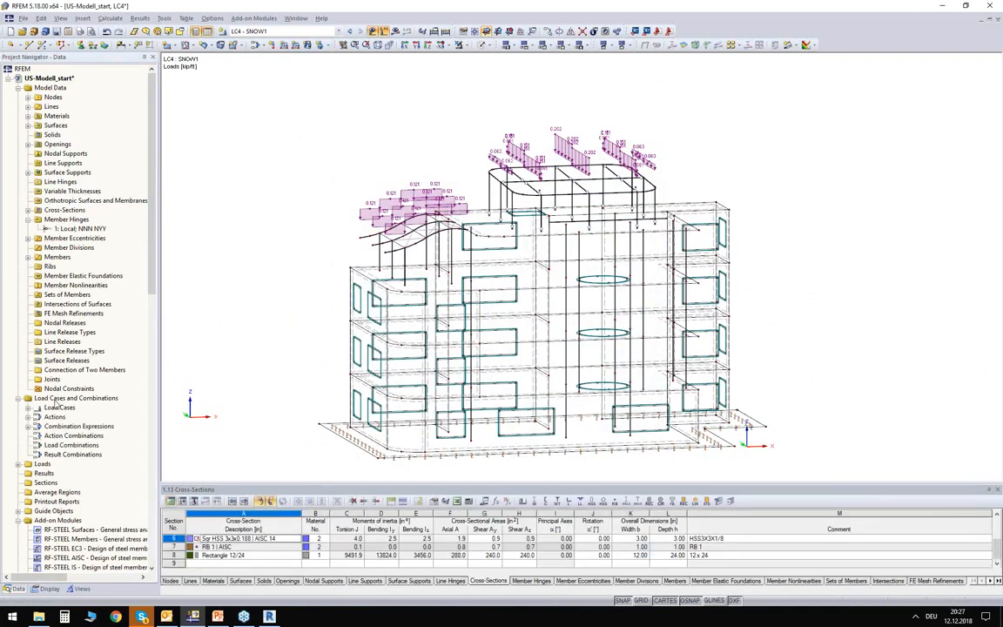
- Review the action categories of load cases LC1 to LC4 and the load cases assigned to the Dead and Wind actions
right_click(52, 405)
left_click(93, 414)
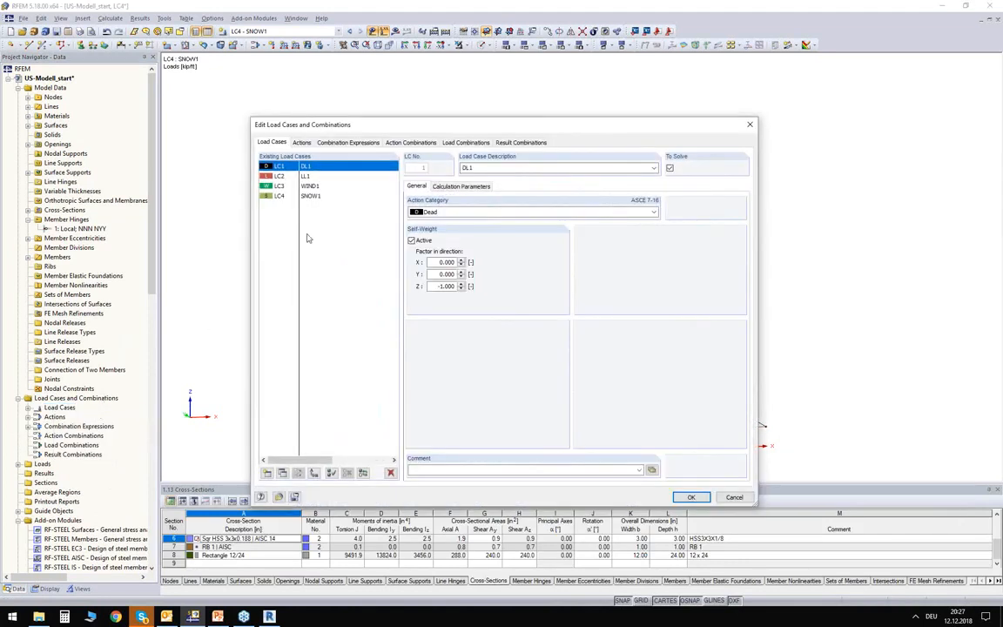
left_click(307, 176)
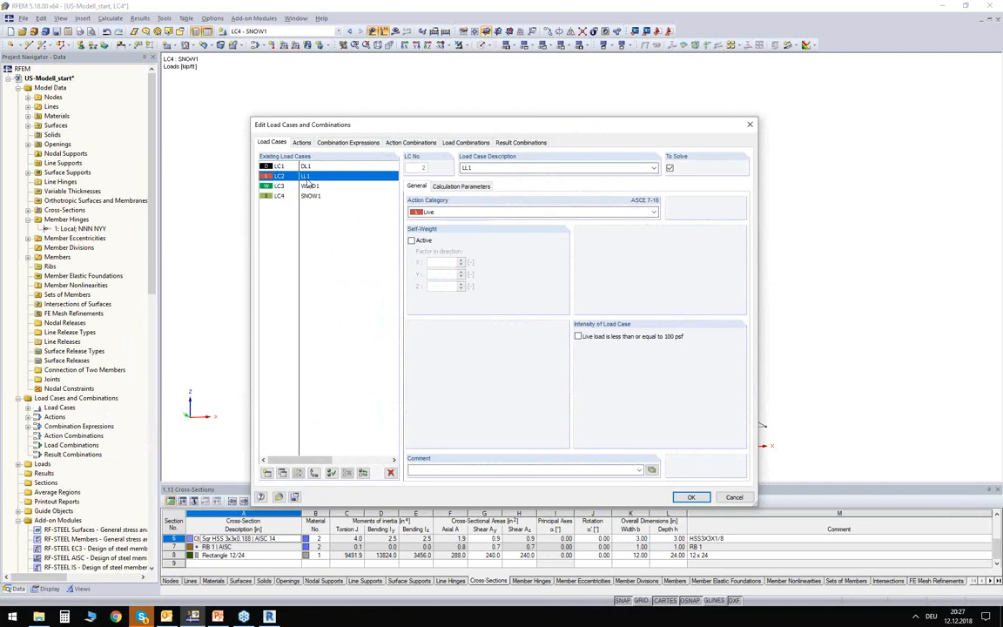
left_click(307, 186)
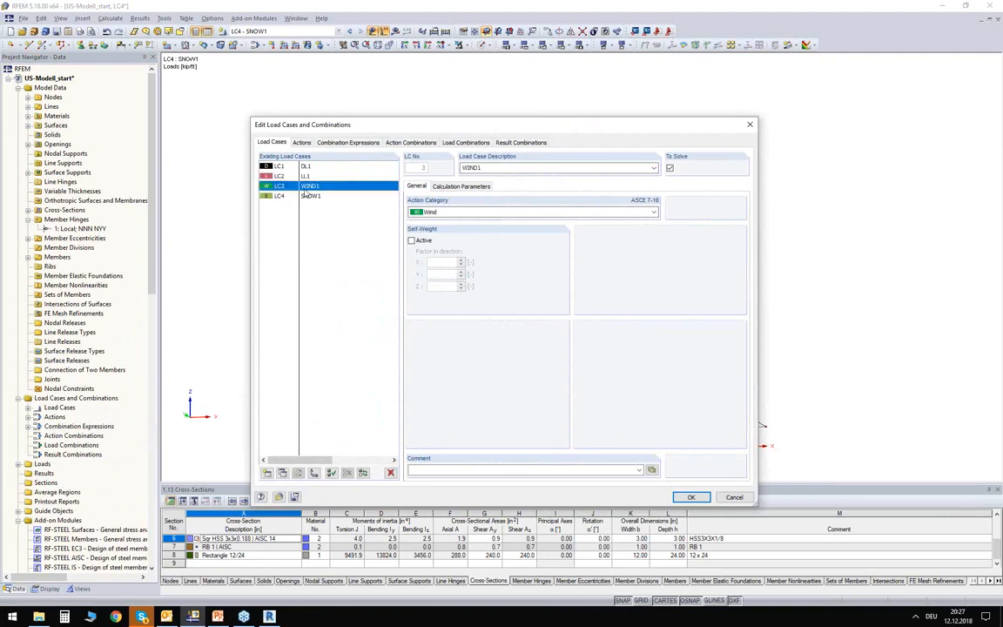
left_click(340, 196)
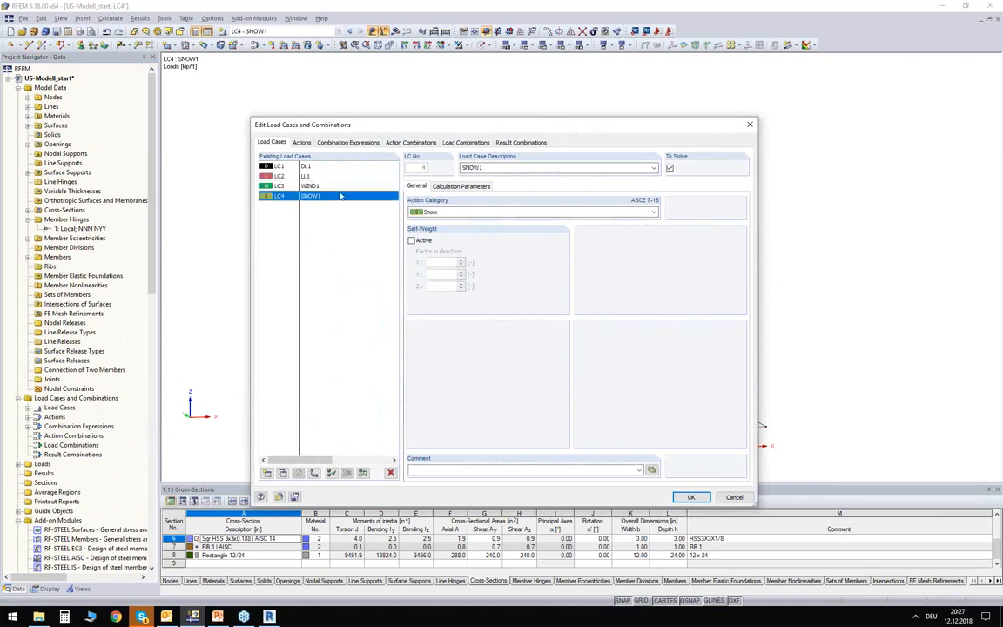
left_click(302, 142)
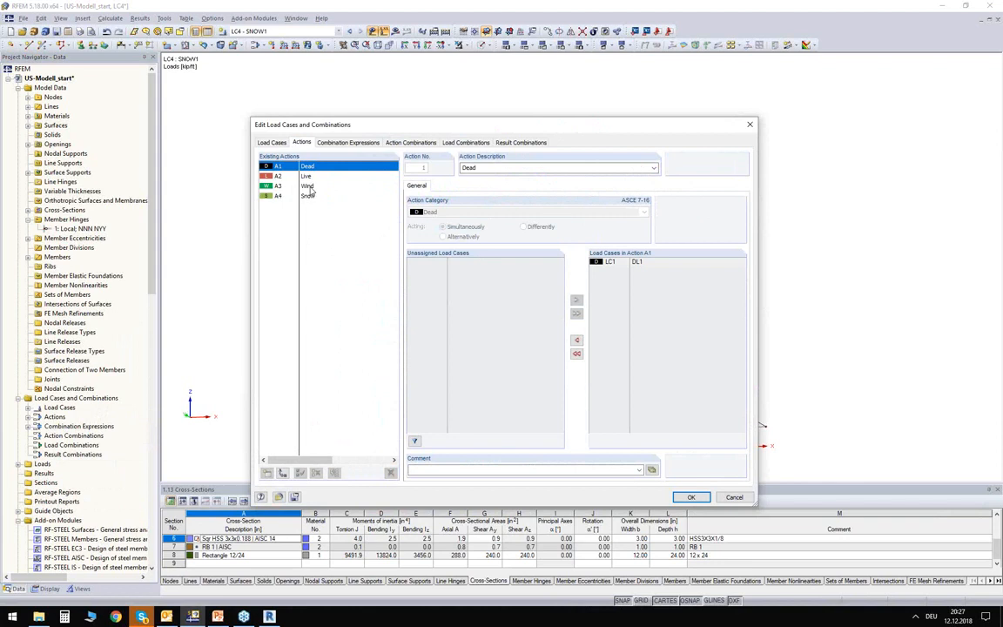
left_click(309, 187)
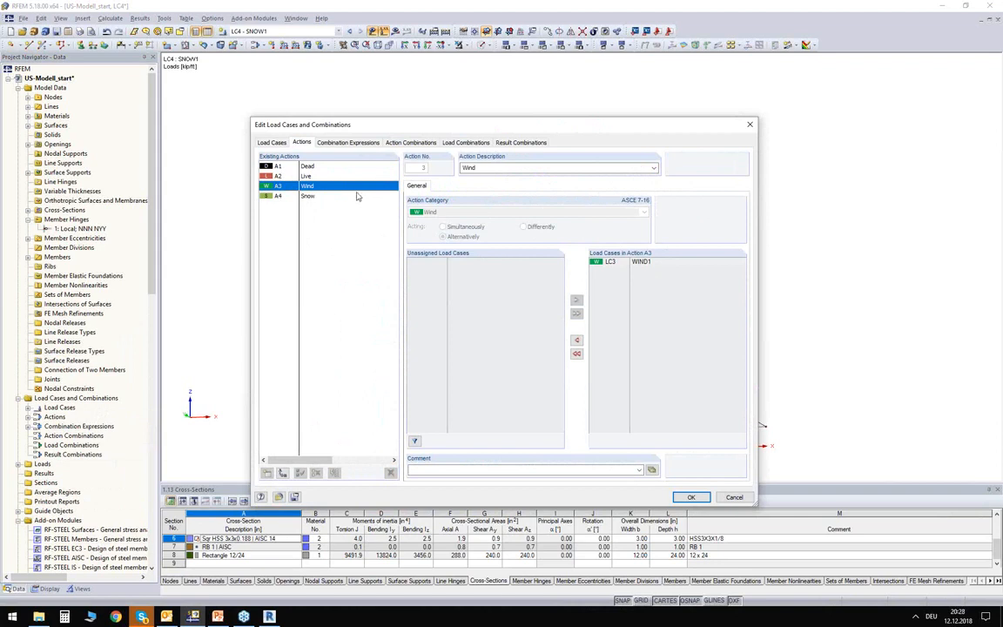
- Examine the available ASCE 7-16 design situations and the combination formulas for Section 2.3 (LRFD) and Section 2.4 (ASD)
left_click(320, 140)
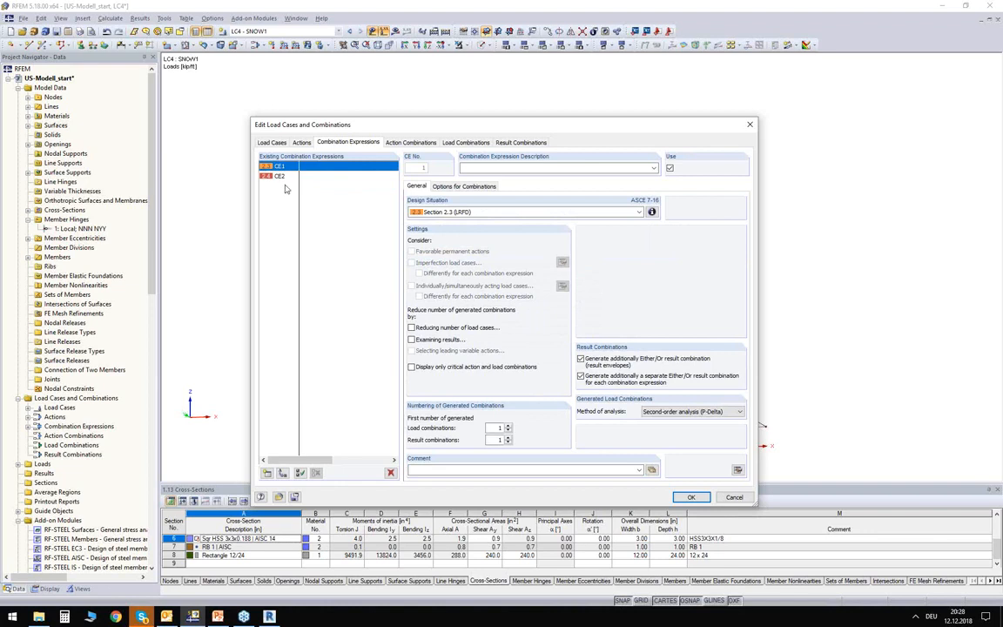
left_click(462, 211)
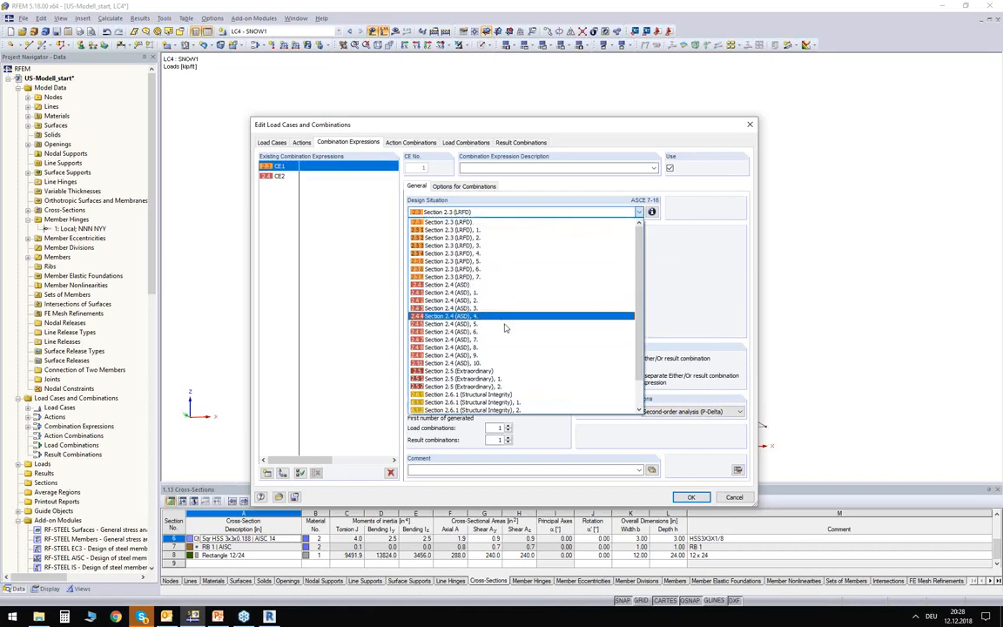
scroll(503, 331, "down", 1)
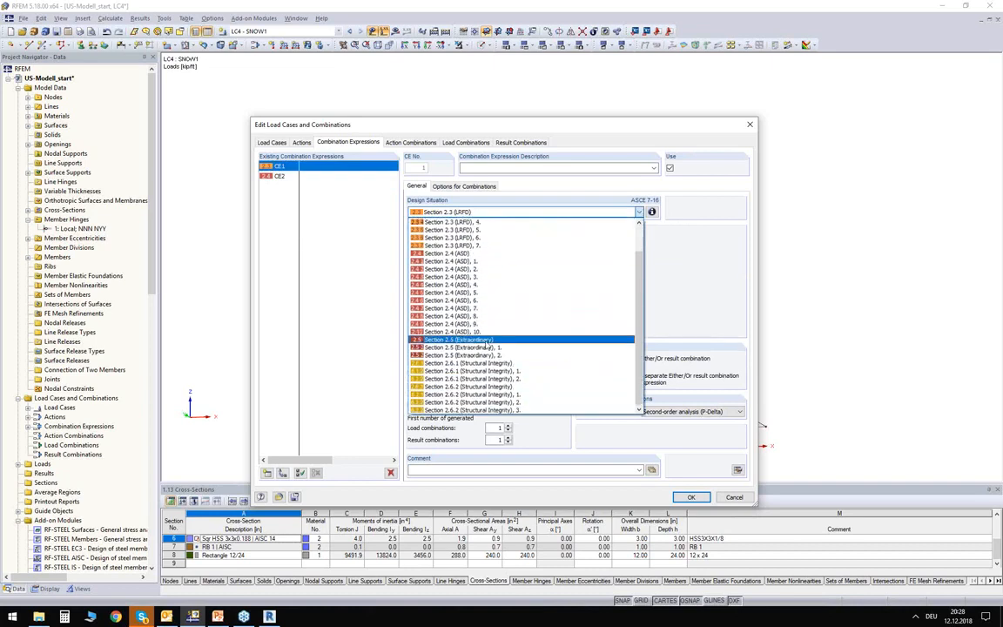
scroll(518, 362, "up", 2)
left_click(437, 214)
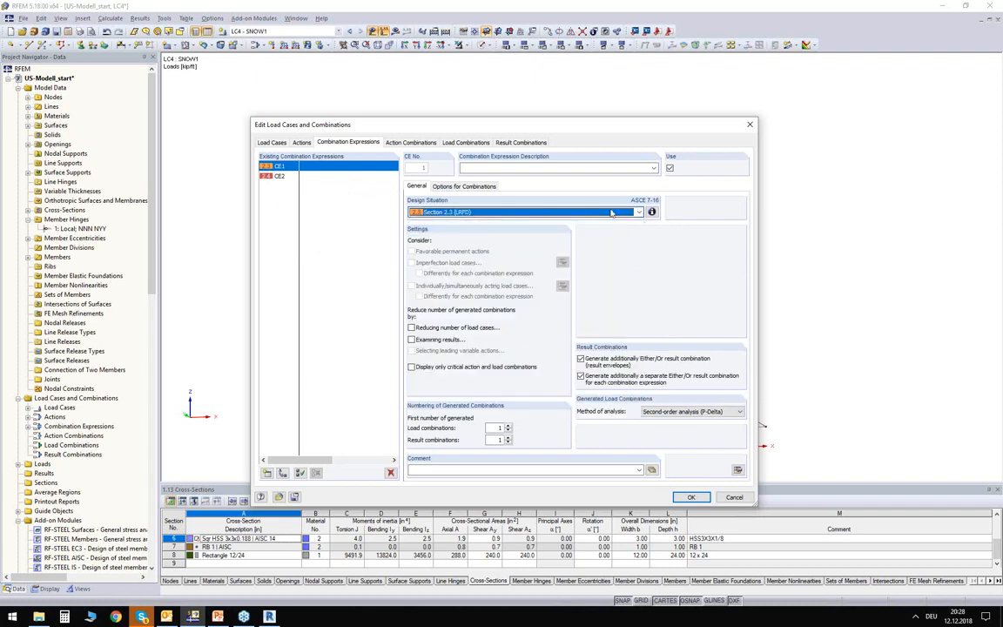
left_click(652, 212)
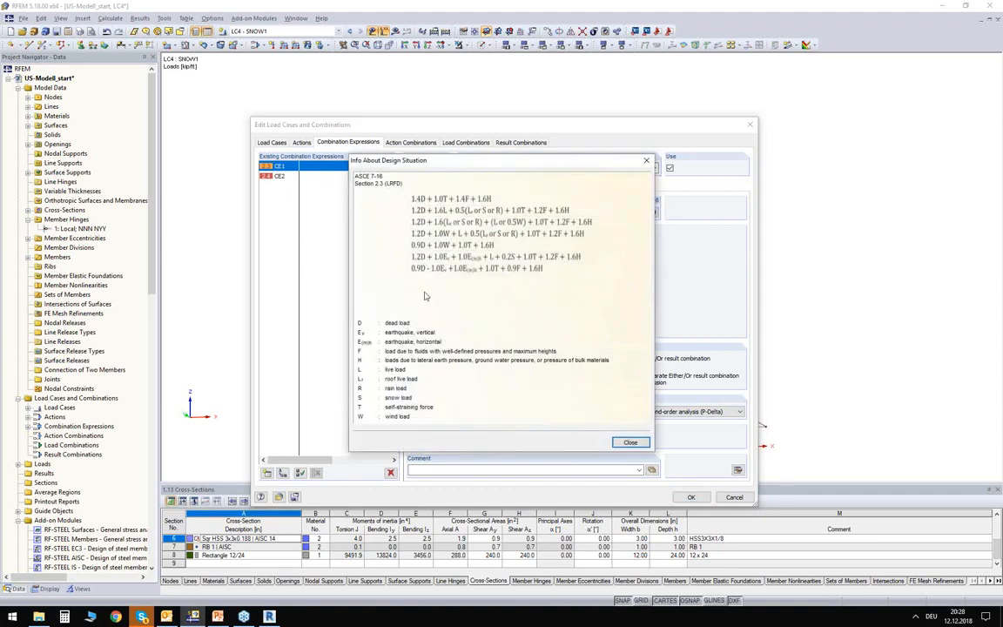
left_click(630, 444)
left_click(325, 176)
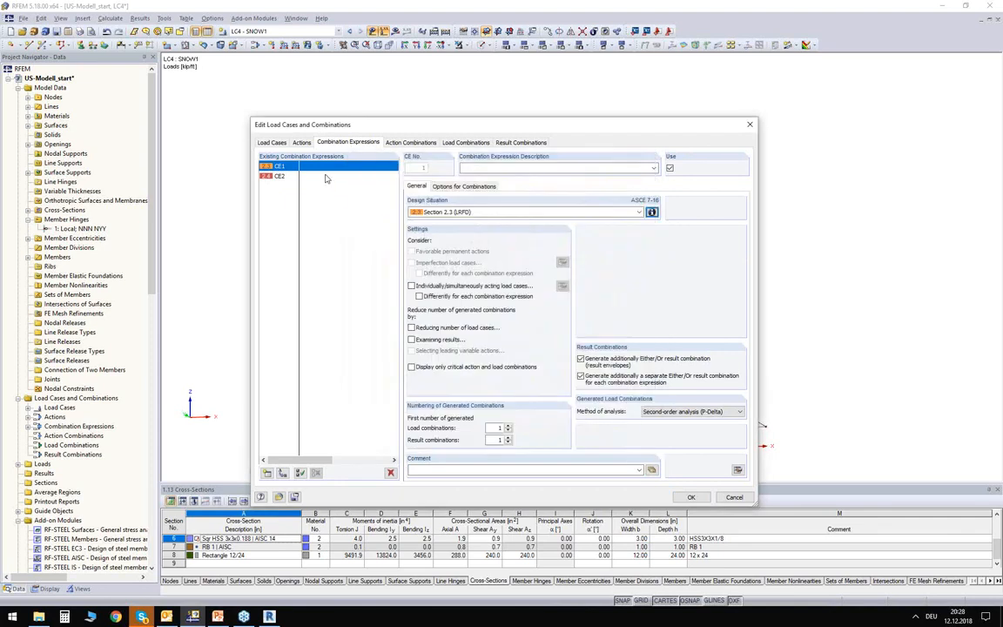
left_click(652, 211)
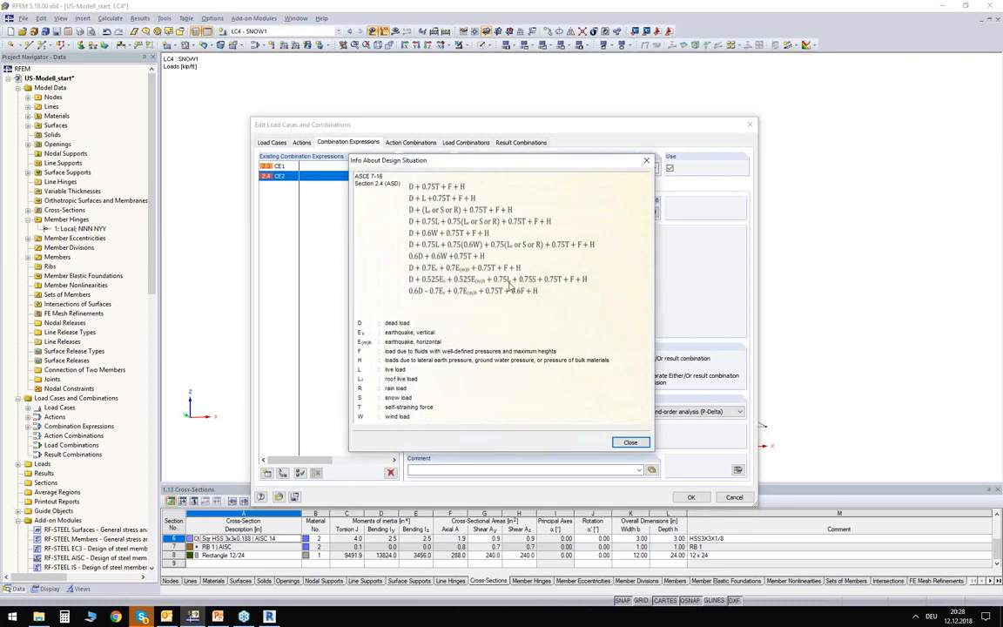
left_click(631, 443)
left_click(279, 167)
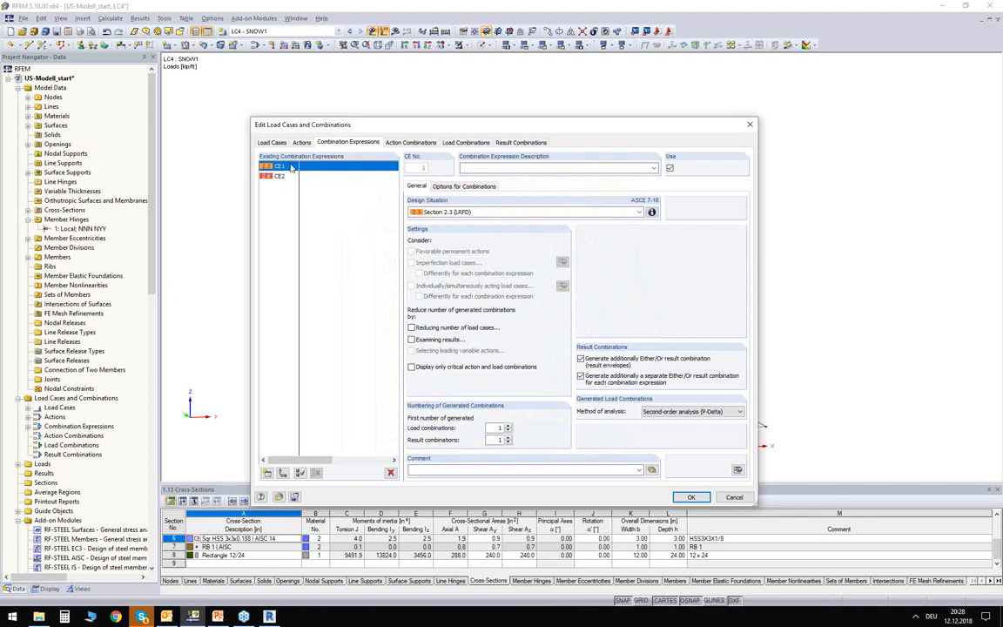
- Exclude combination expression CE2, Section 2.4 (ASD), from use and keep CE1, Section 2.3 (LRFD), active
left_click(287, 178)
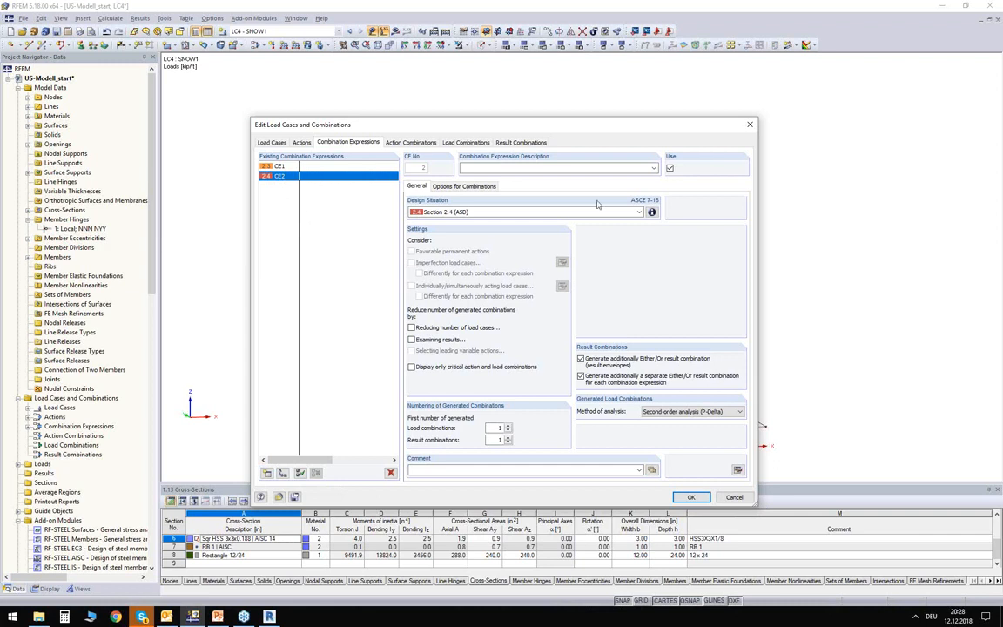
left_click(670, 168)
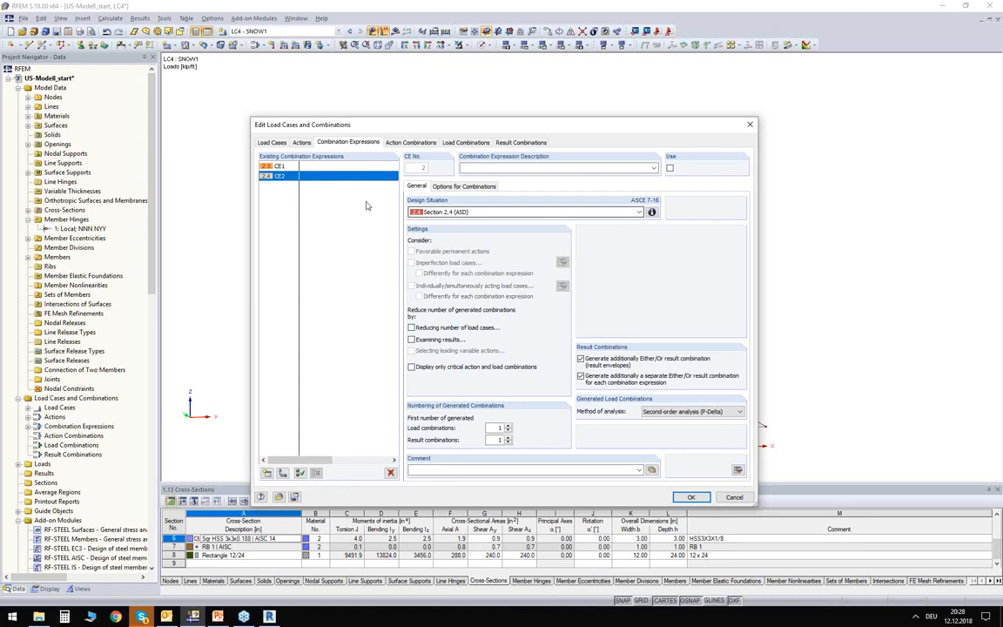
left_click(289, 167)
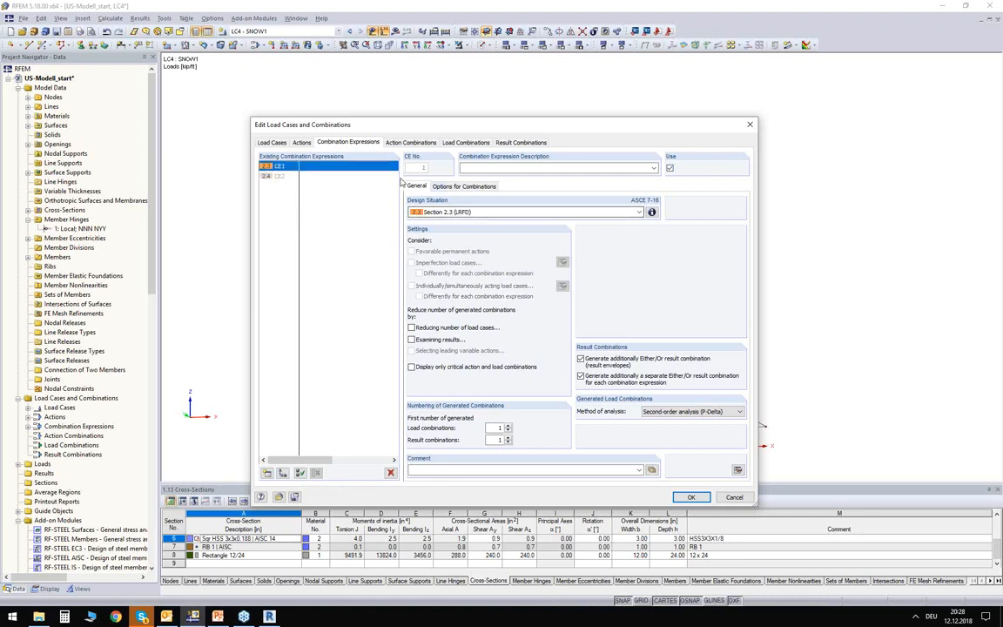
- Generate the LRFD load combinations and enveloping result combination, check the factors in CO3 and CO9, and accept the combination settings
left_click(475, 143)
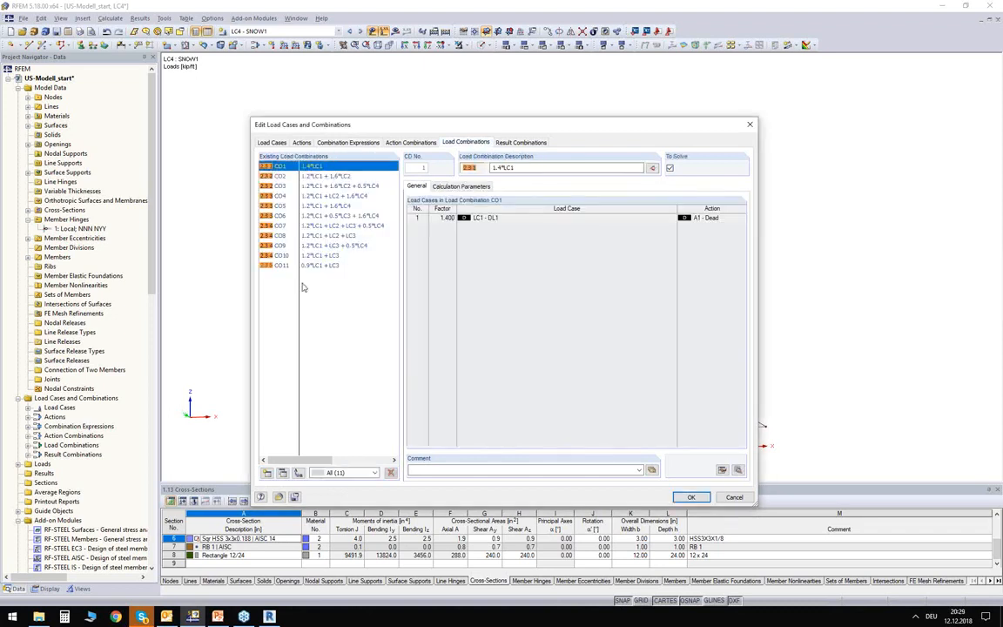
left_click(324, 187)
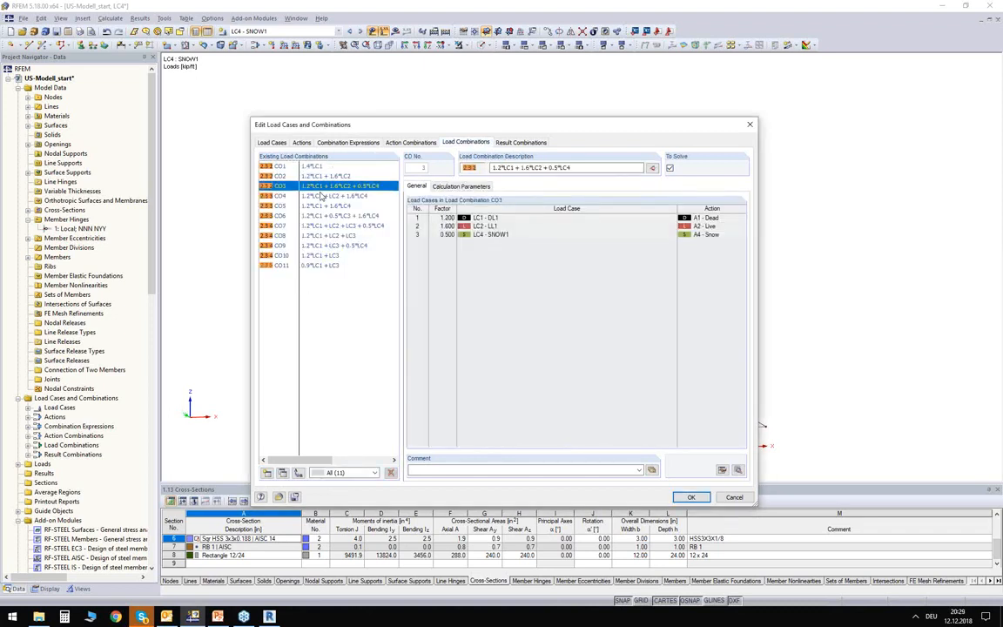
left_click(329, 245)
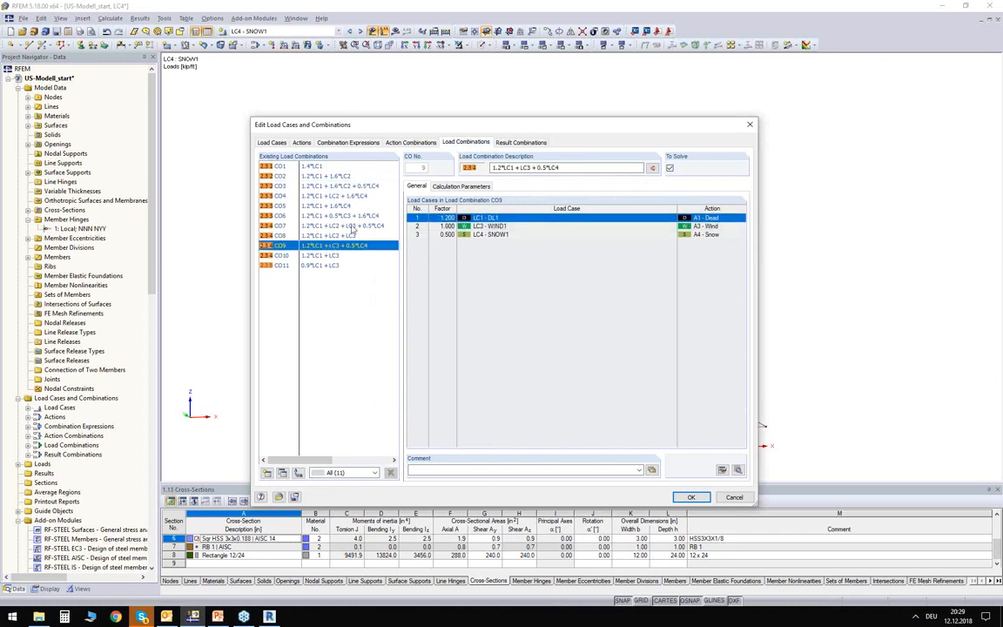
left_click(527, 144)
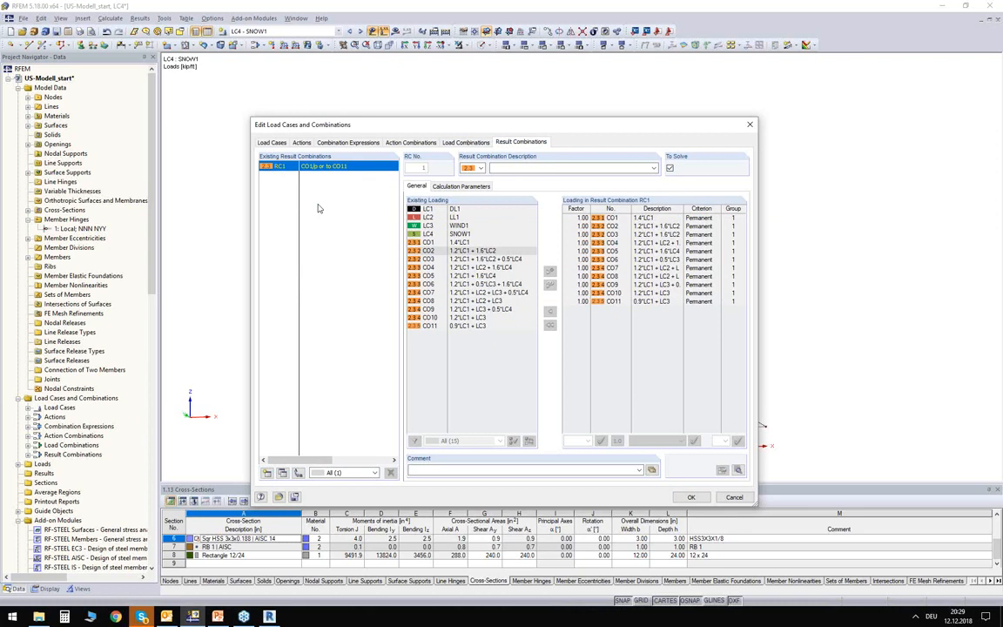
left_click(691, 497)
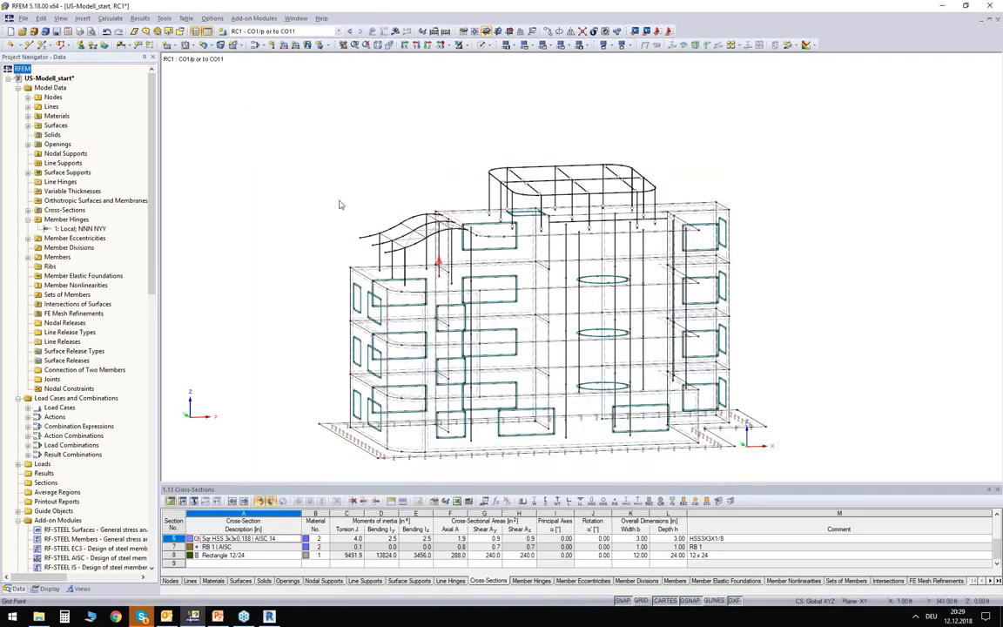
- Display the loads of combination CO3 on the building and hide the load display again
left_click(300, 33)
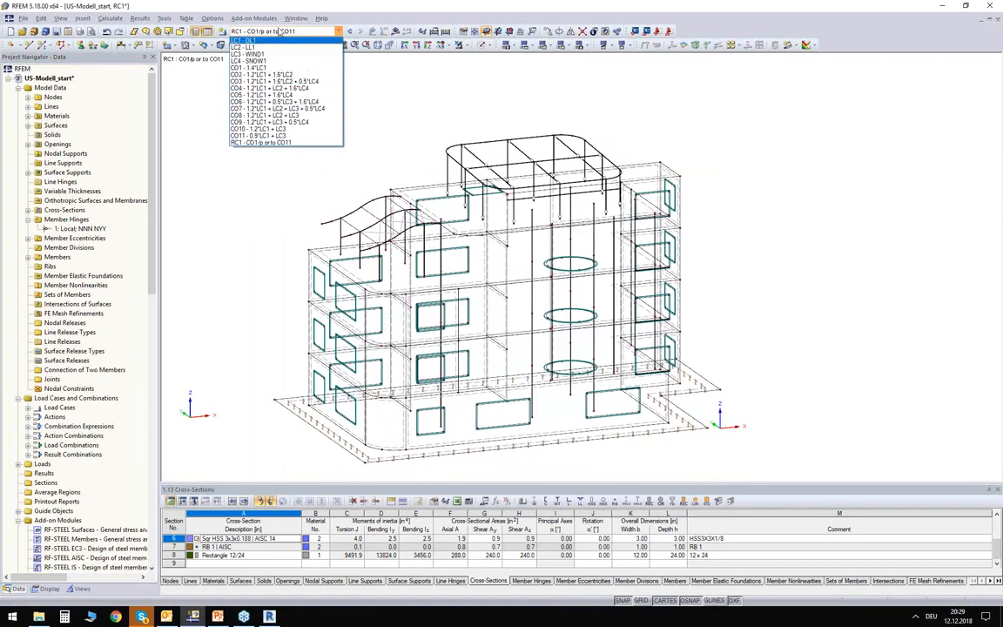
left_click(261, 81)
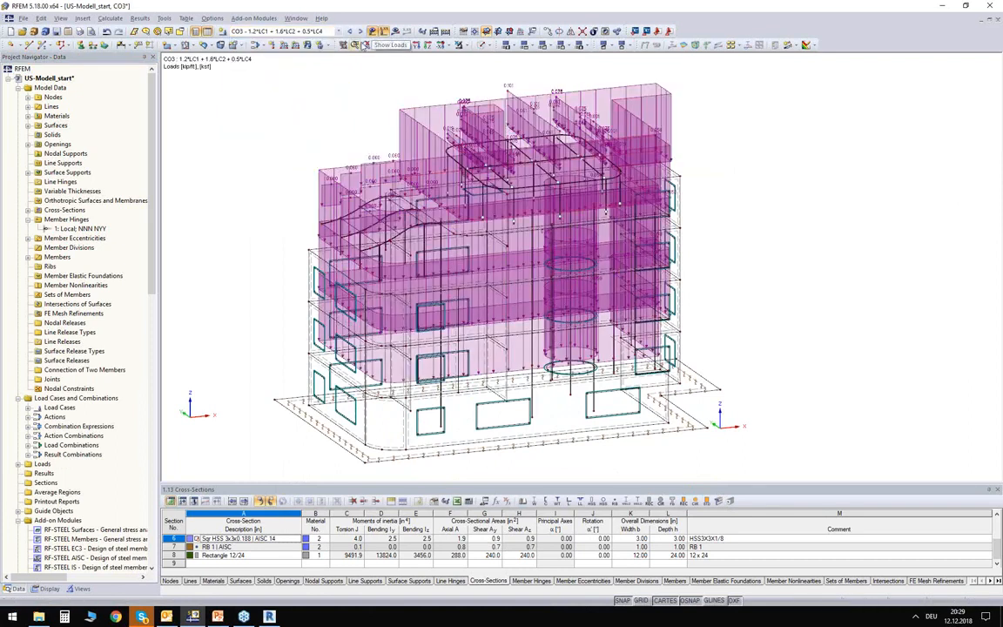
middle_click_drag(326, 123, 239, 100, "ctrl")
middle_click_drag(747, 341, 653, 297, "ctrl")
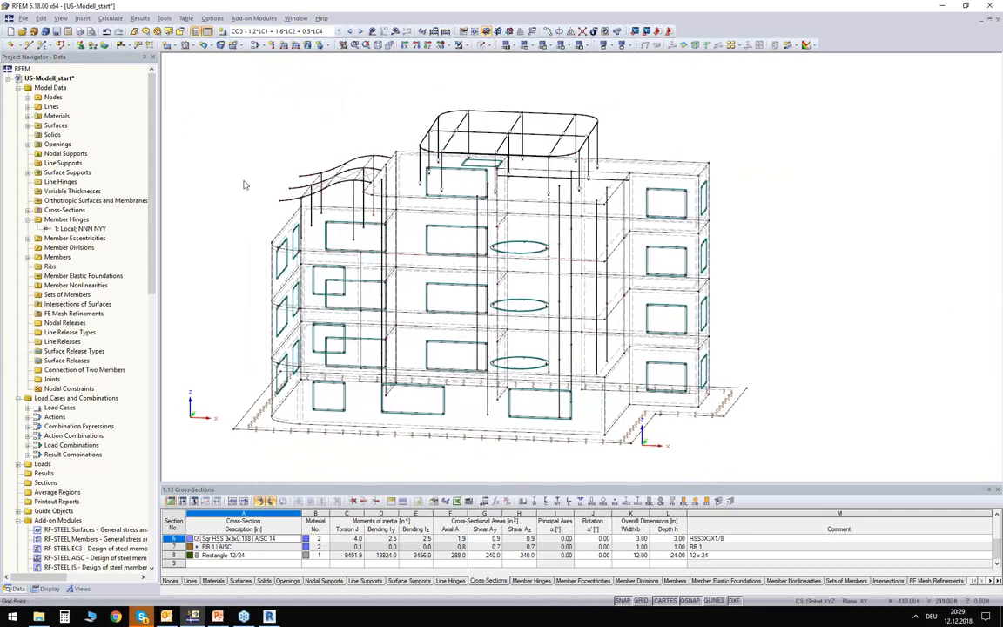
middle_click_drag(237, 186, 240, 170)
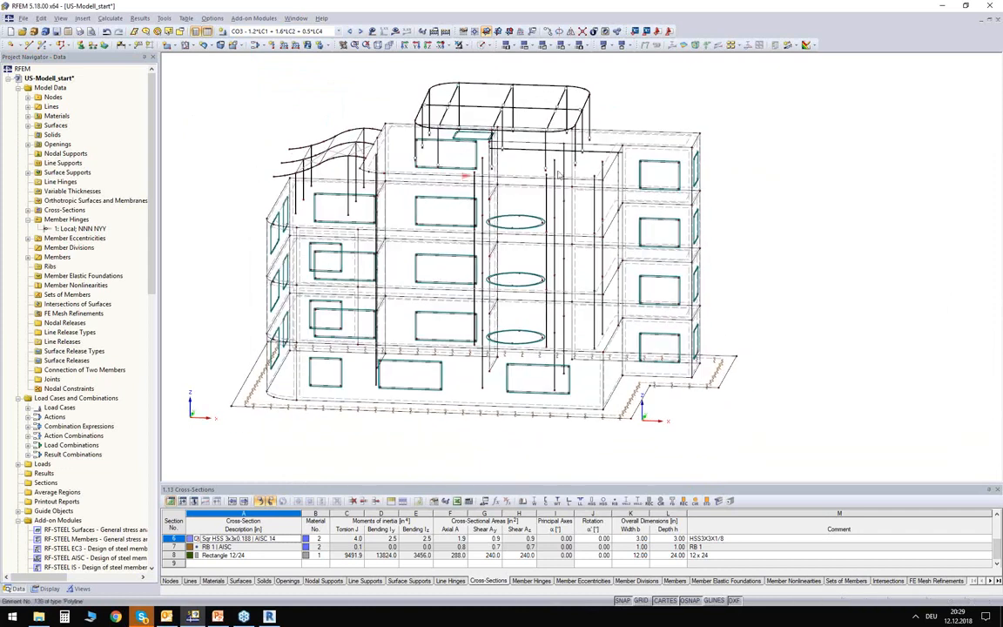
middle_click_drag(328, 116, 246, 145, "ctrl")
middle_click_drag(271, 185, 265, 152)
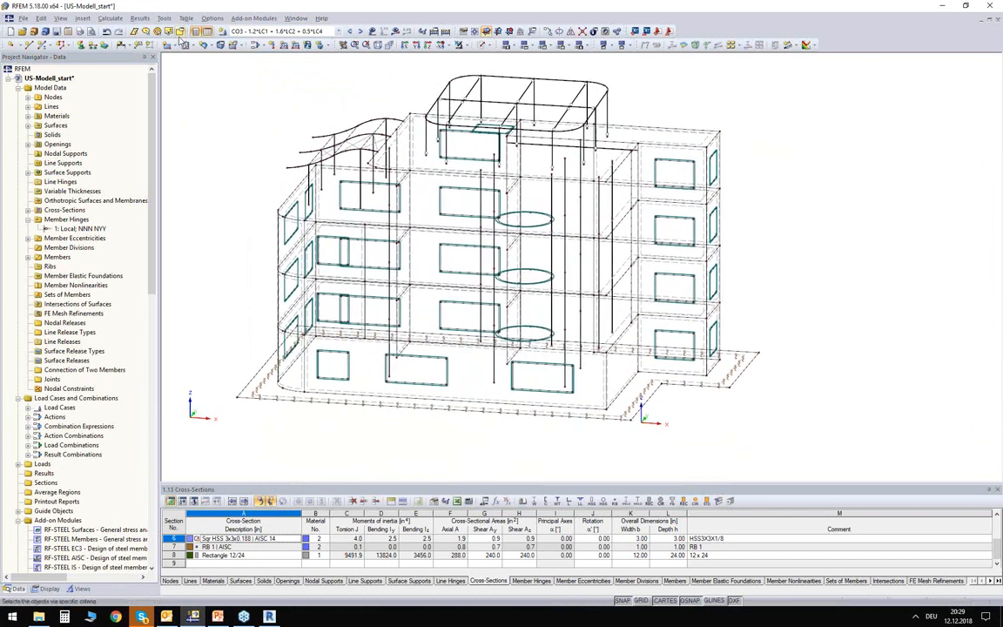
- Generate the FE mesh with a 1.50 ft target element length, enabling mesh regeneration when the FE mesh settings are accepted
left_click(108, 18)
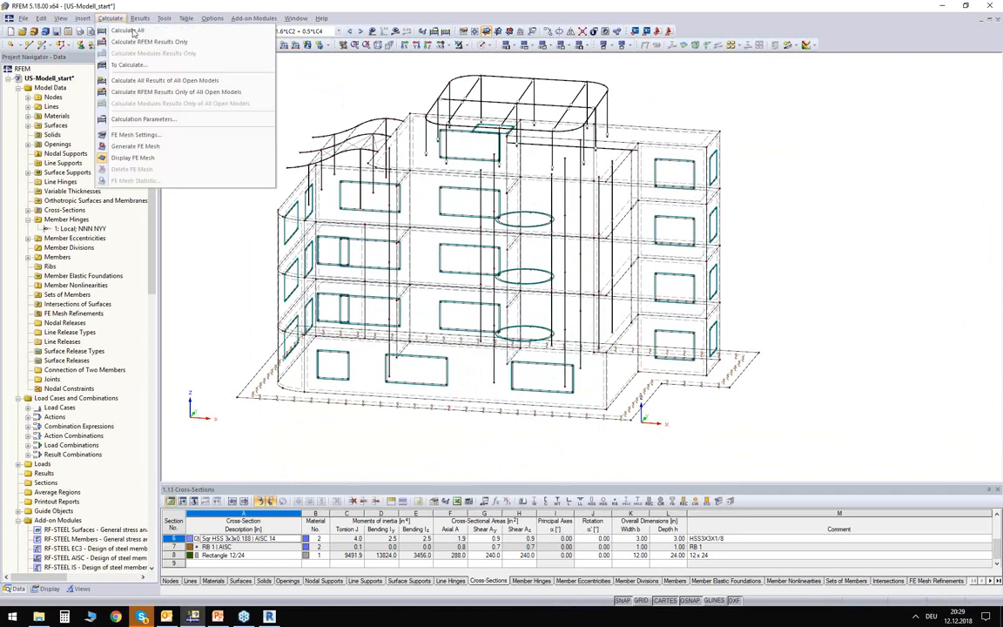
left_click(137, 135)
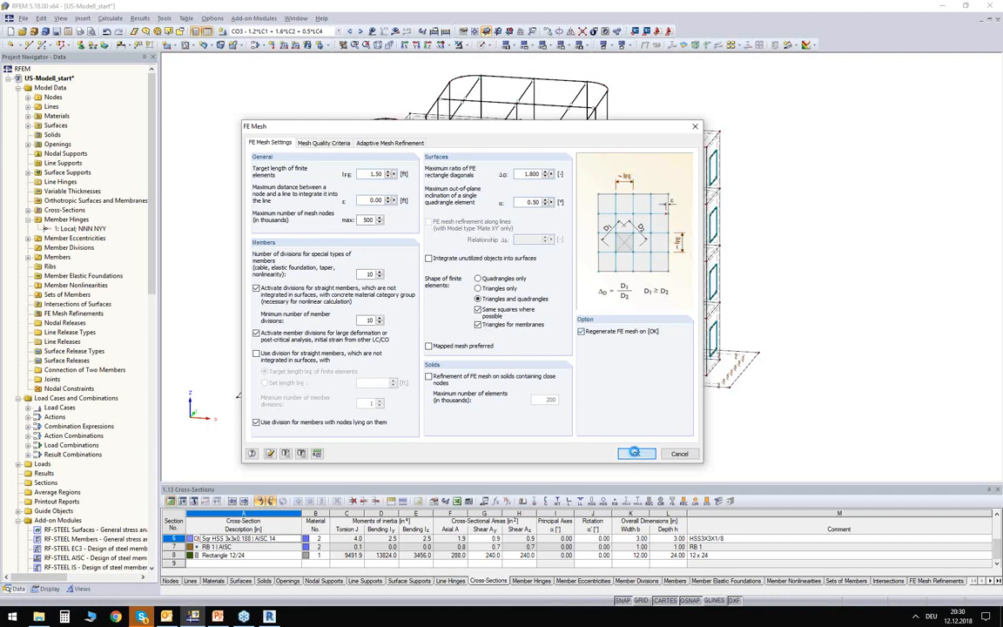
left_click(581, 332)
- Render the building as a solid model and examine the FE mesh on the slabs and around the wall's window openings
middle_click_drag(785, 250, 846, 252)
scroll(526, 244, "up", 5)
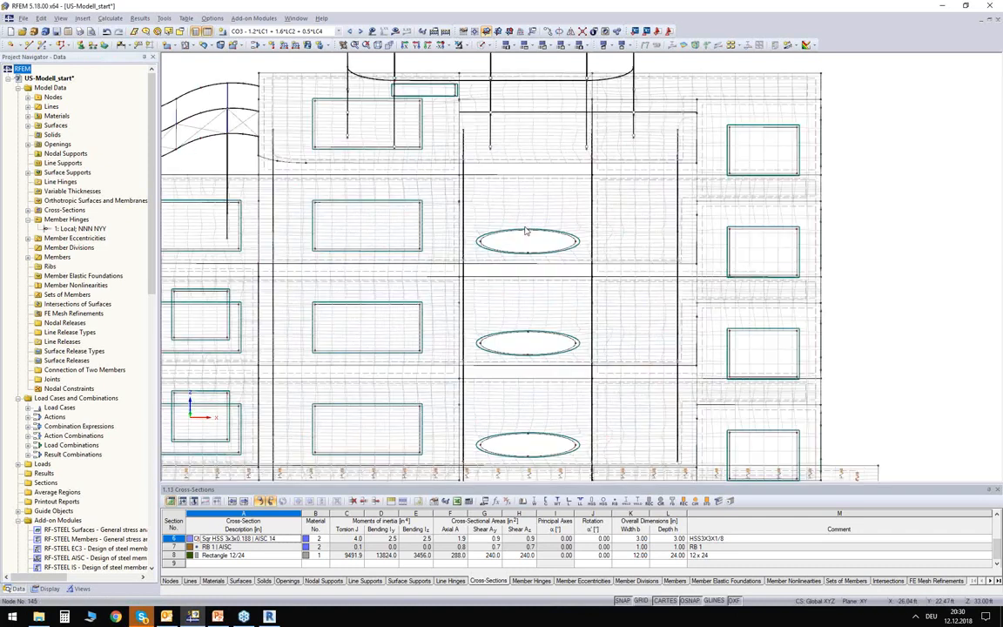
middle_click_drag(526, 250, 436, 245, "ctrl")
left_click(483, 45)
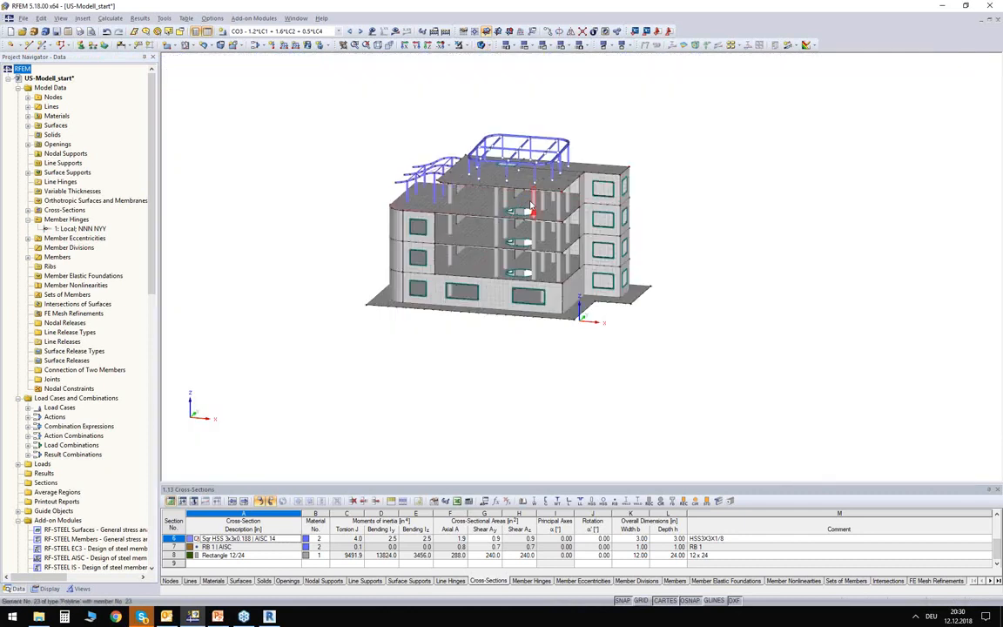
scroll(506, 207, "up", 3)
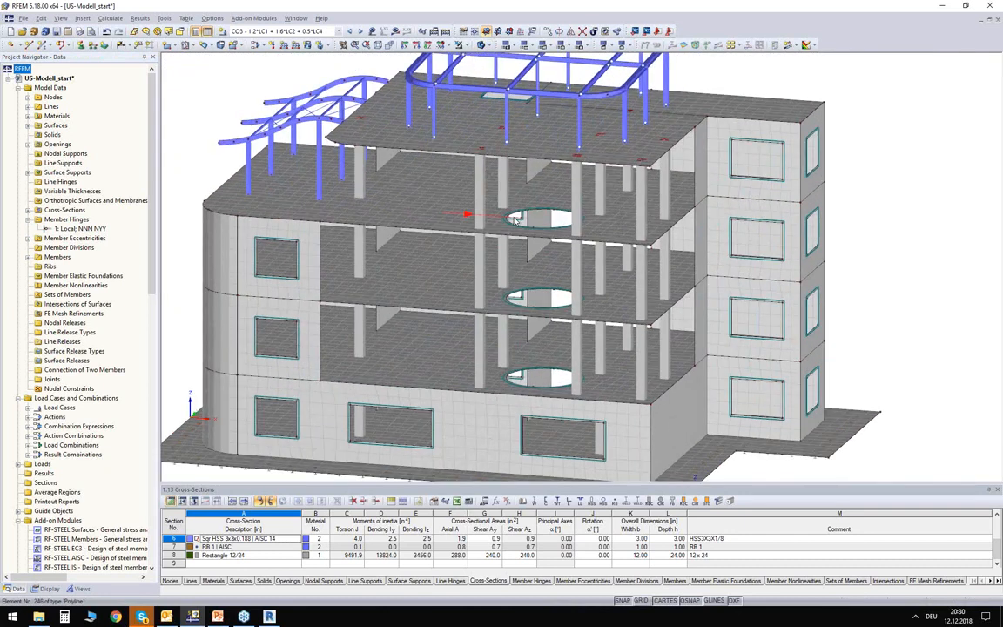
middle_click_drag(799, 215, 728, 216)
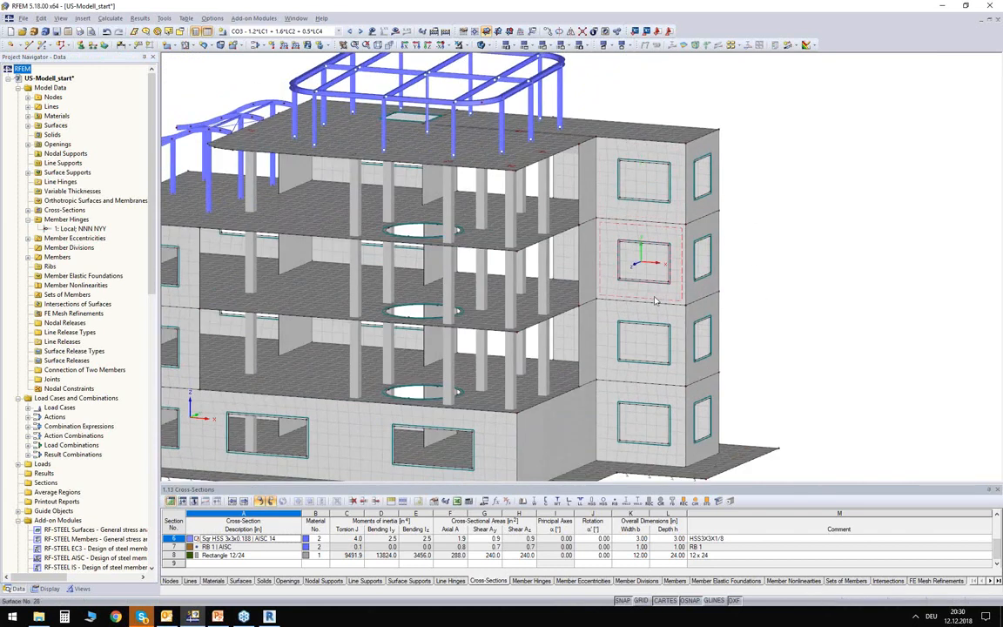
scroll(664, 301, "up", 1)
scroll(665, 300, "up", 2)
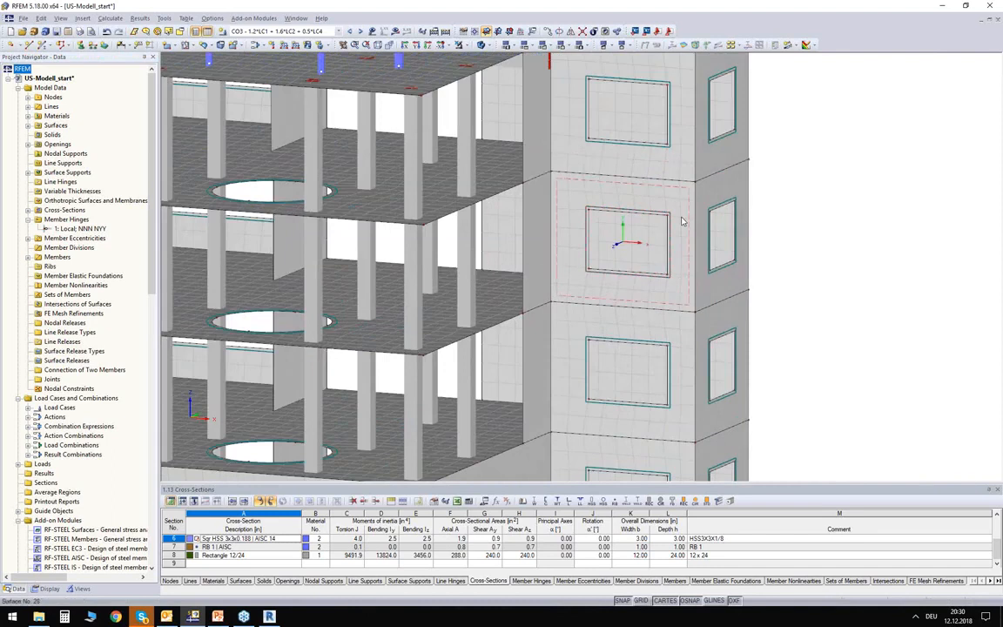
scroll(683, 221, "up", 2)
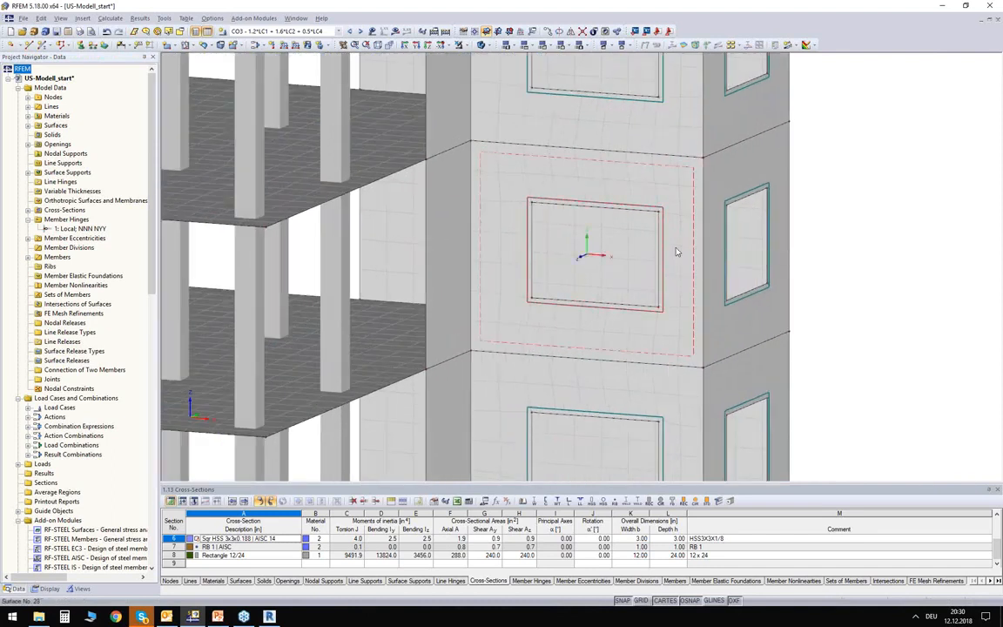
- Add a surface FE mesh refinement with a 0.5 ft target FE length to the top-storey wall with the window opening
left_click(689, 254)
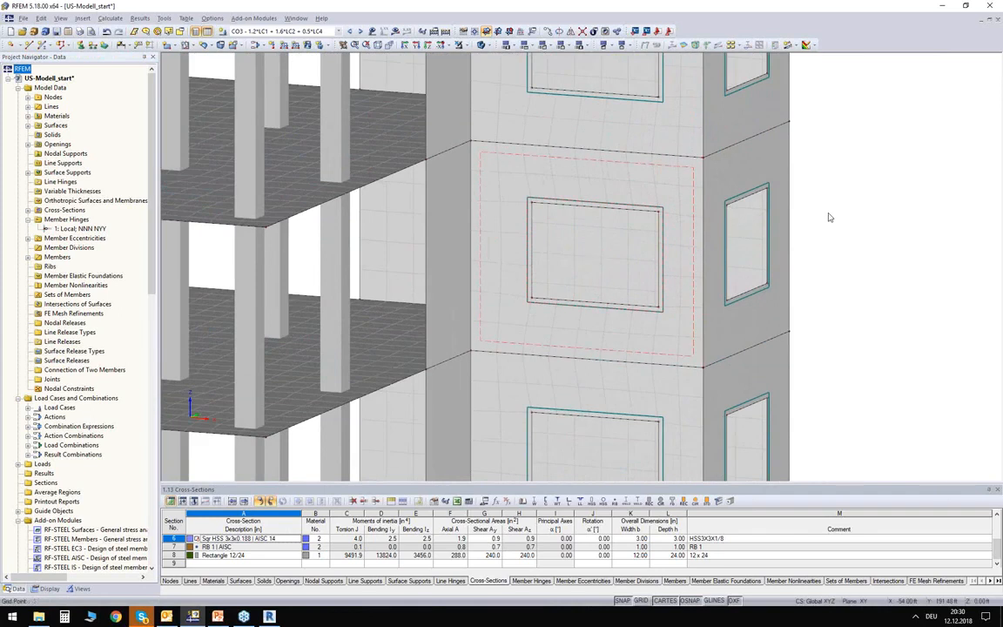
scroll(830, 218, "down", 5)
middle_click_drag(829, 217, 858, 270)
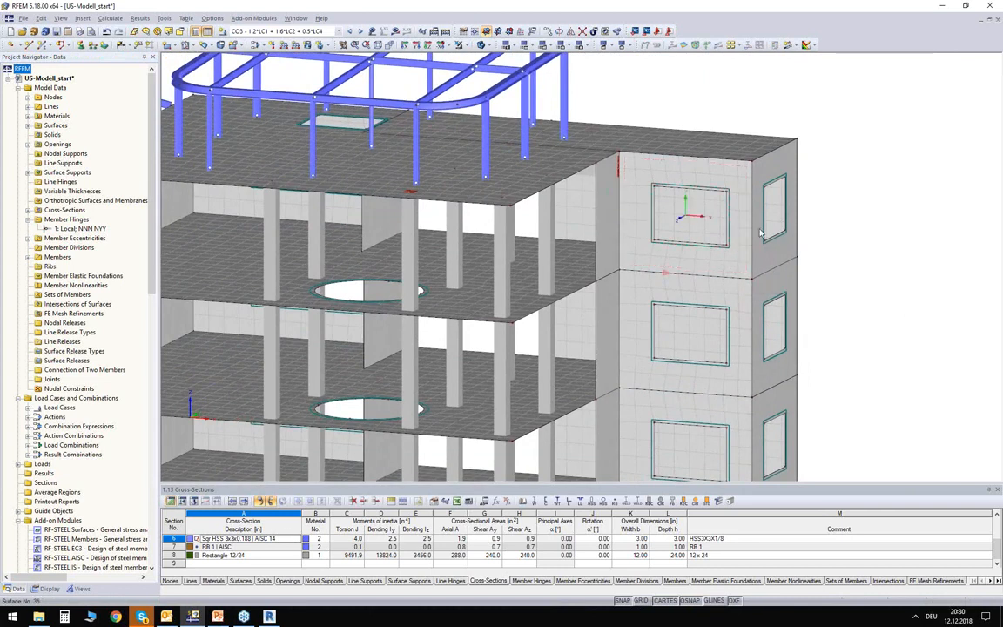
double_click(741, 273)
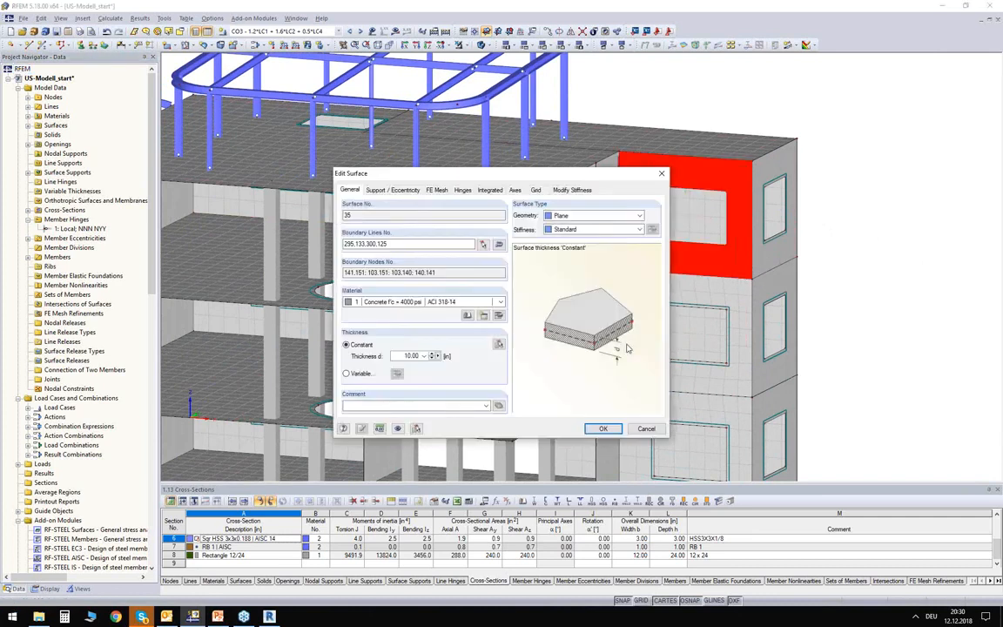
left_click(436, 189)
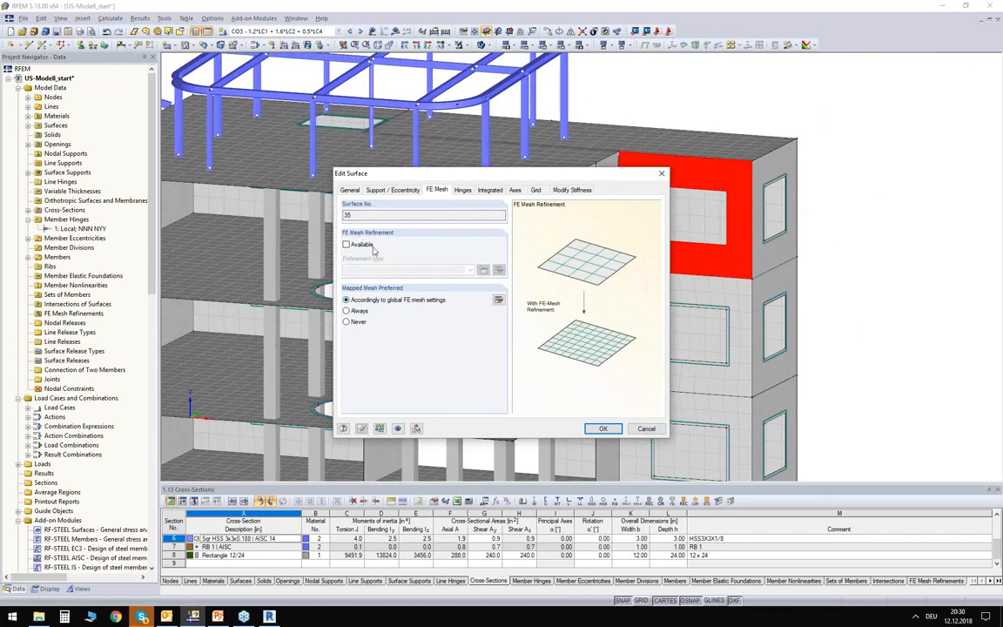
left_click(346, 244)
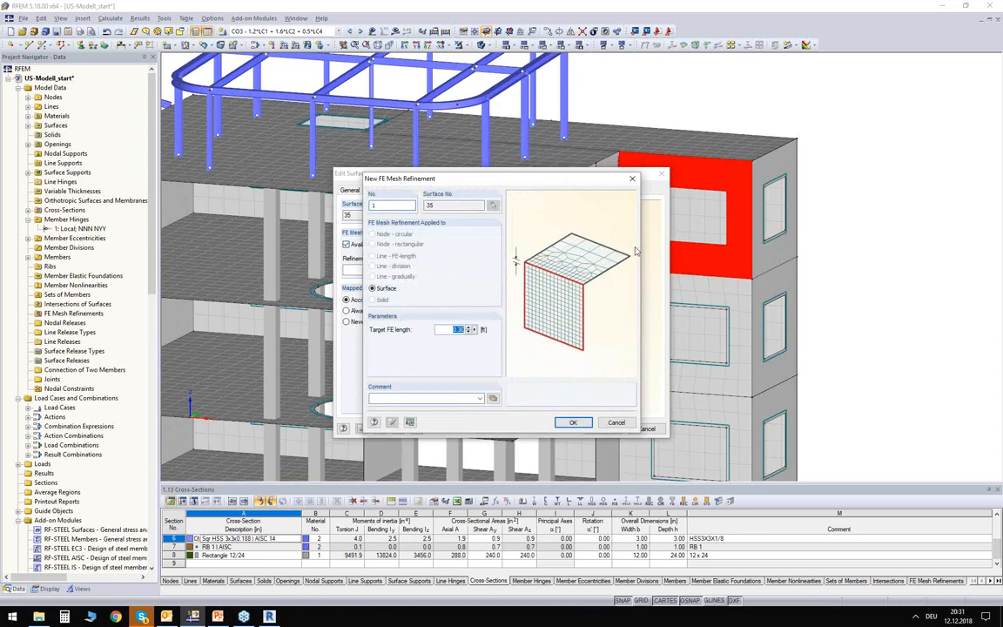
left_click(574, 423)
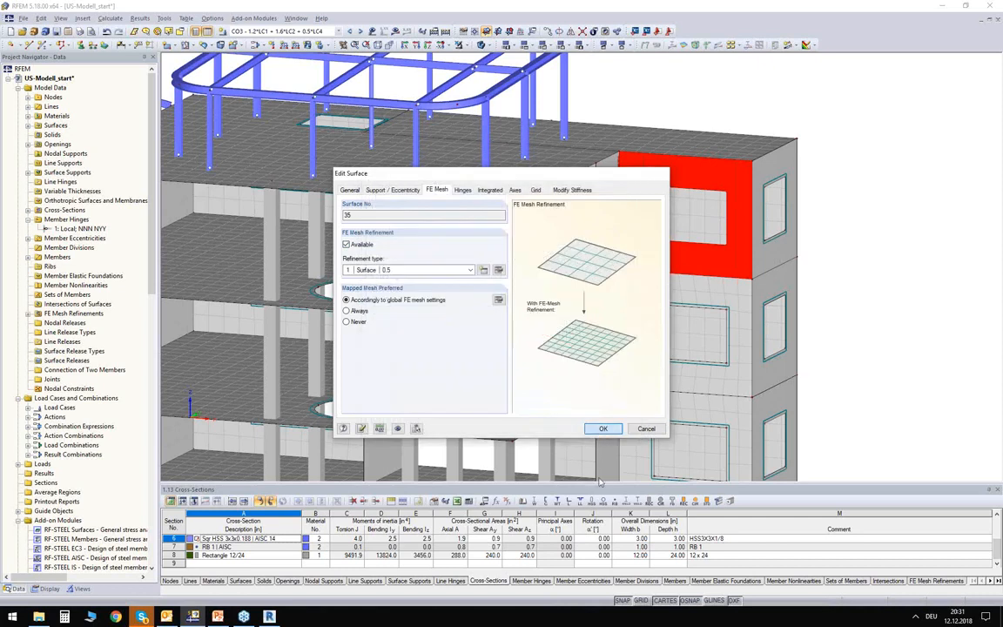
left_click(586, 427)
left_click(812, 270)
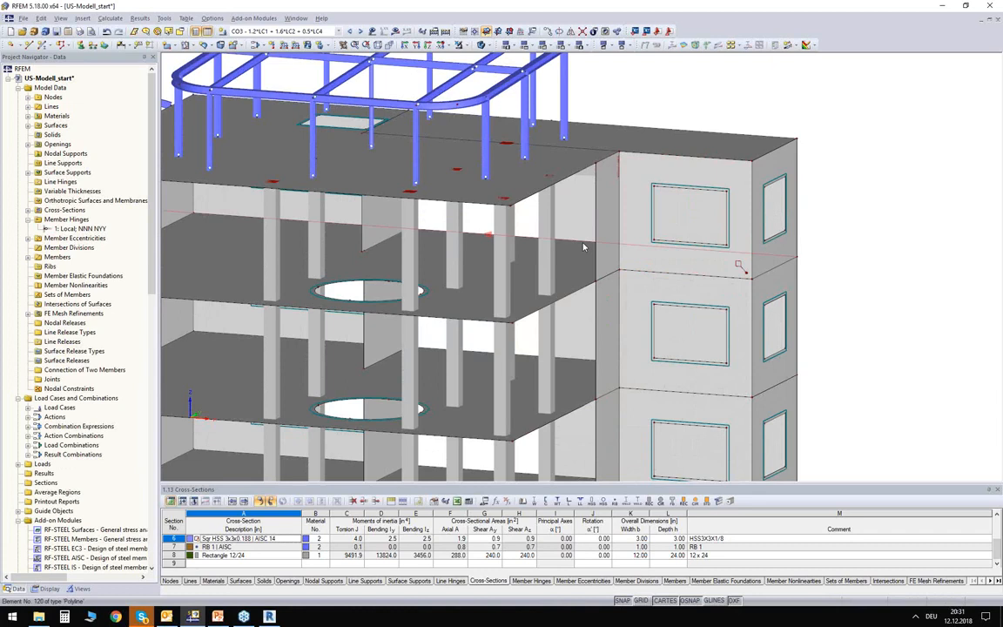
- Add a circular FE mesh refinement at a column node on the slab below the roof, with radius 5.00 ft, inner length 0.5 ft and outer length 1.50 ft
double_click(540, 279)
left_click_drag(526, 314, 533, 264)
left_click(444, 275)
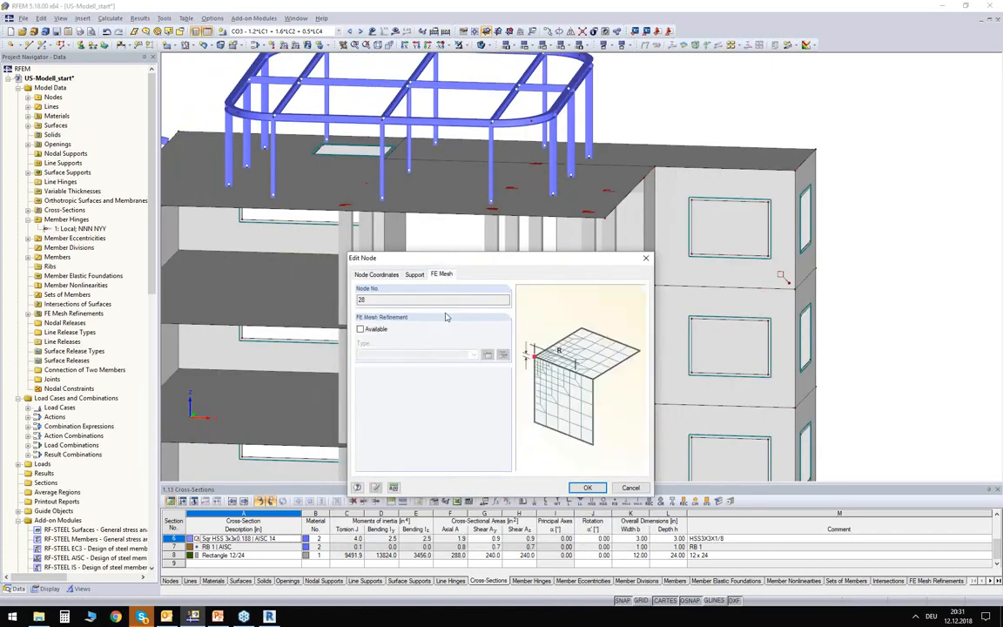
left_click(360, 329)
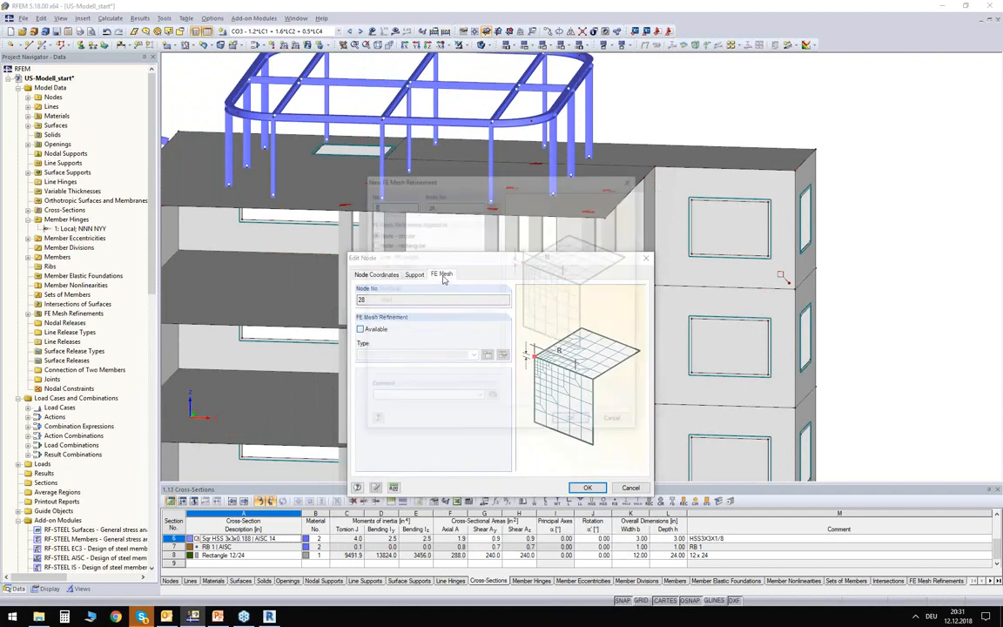
left_click_drag(458, 182, 493, 188)
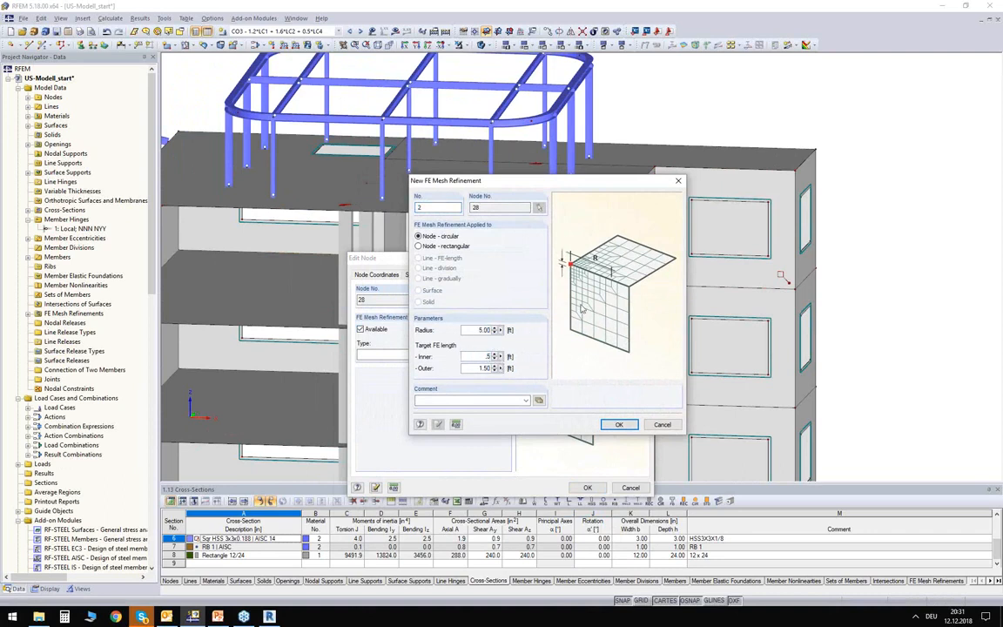
left_click(619, 425)
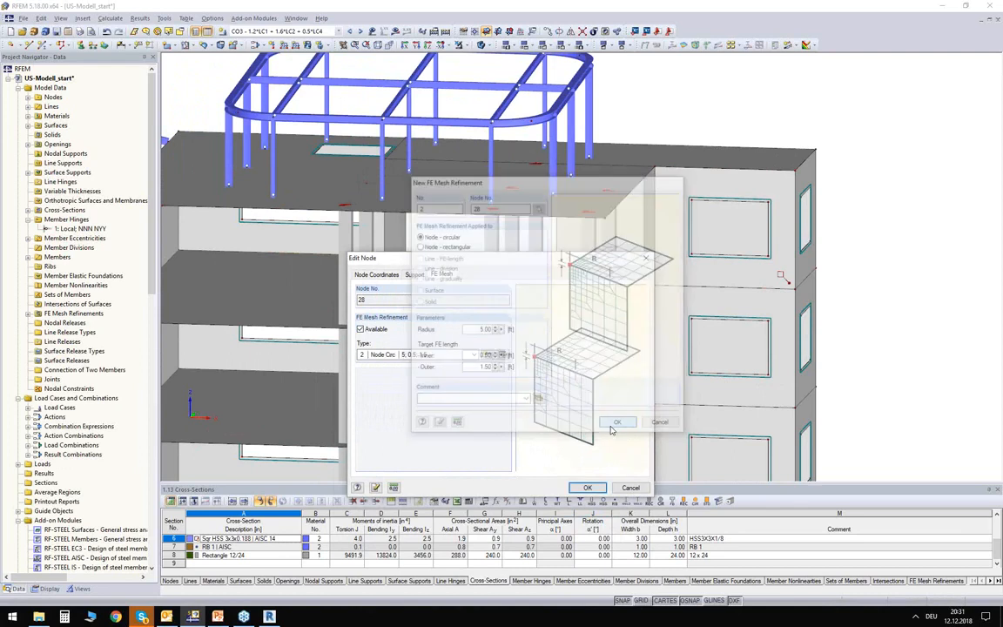
left_click(583, 487)
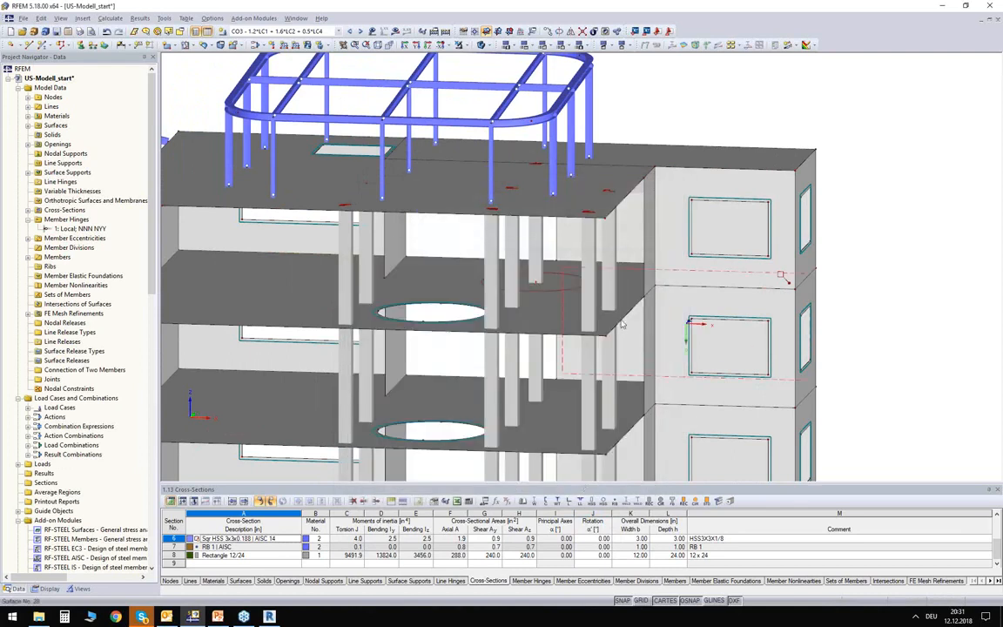
- Regenerate the FE mesh of the whole building with the surface and node refinements
scroll(601, 293, "down", 5)
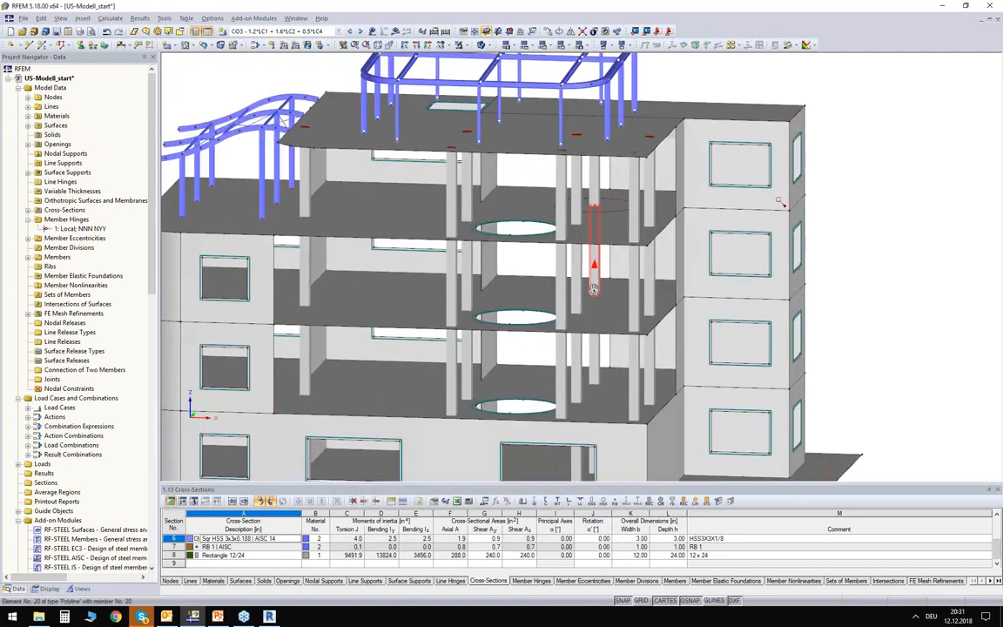
middle_click_drag(594, 289, 570, 313, "ctrl")
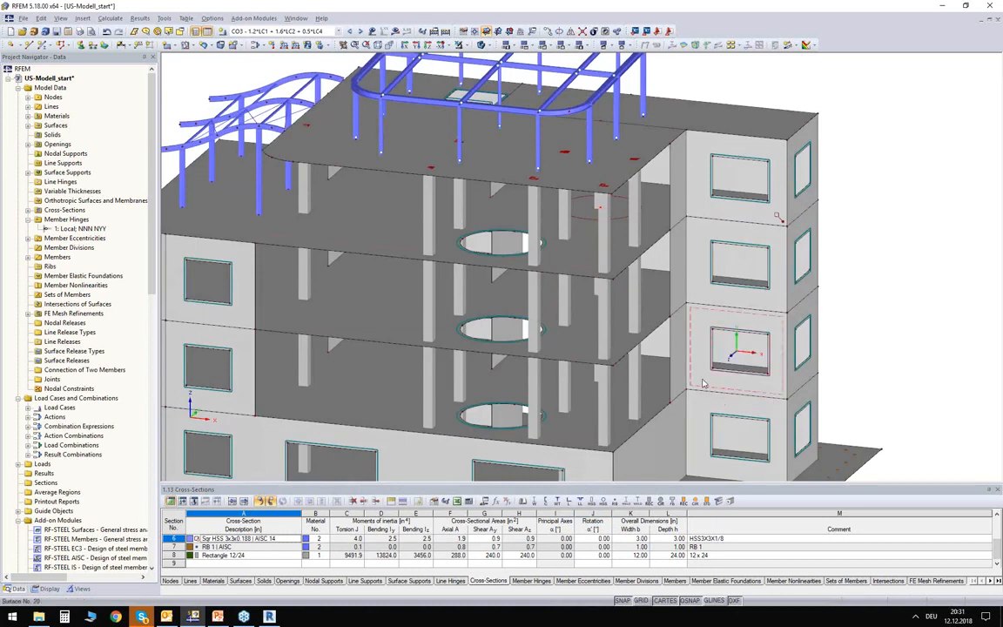
scroll(730, 409, "down", 4)
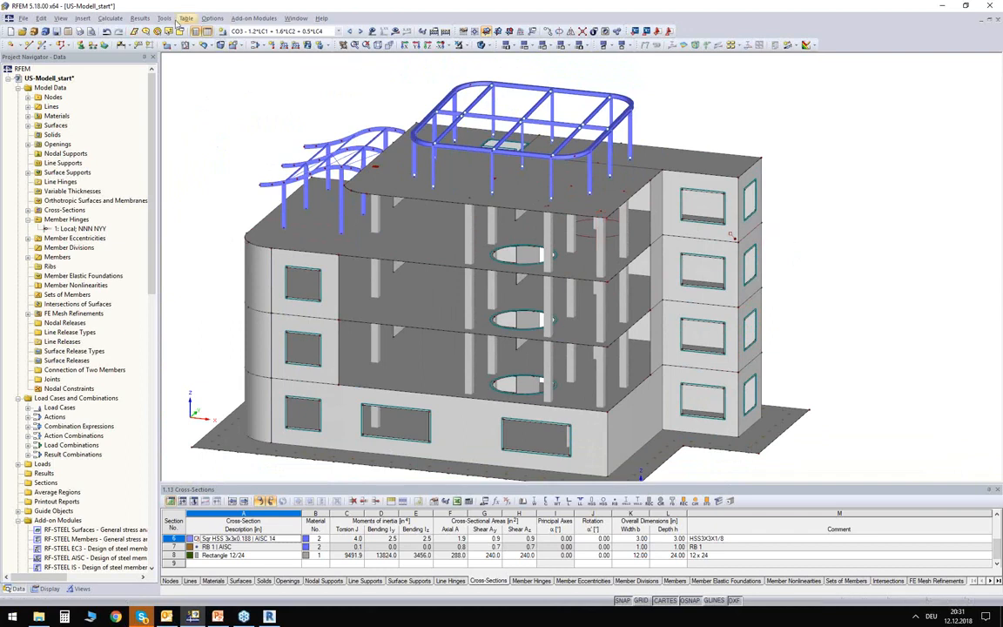
left_click(121, 24)
left_click(136, 131)
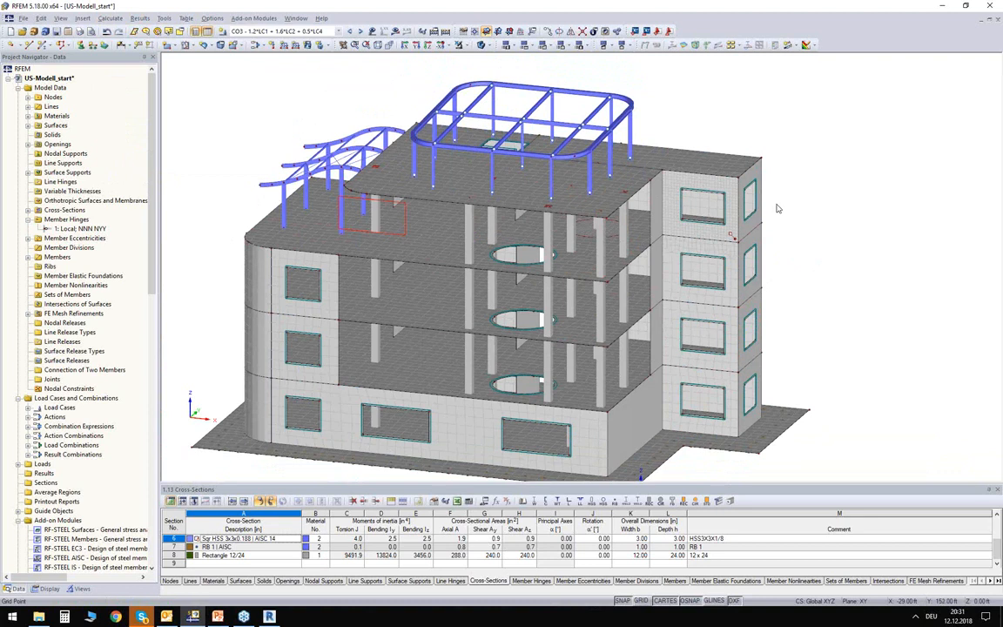
- Examine the refined FE mesh on the top-storey wall and around the column on the slab below the roof
scroll(769, 207, "up", 8)
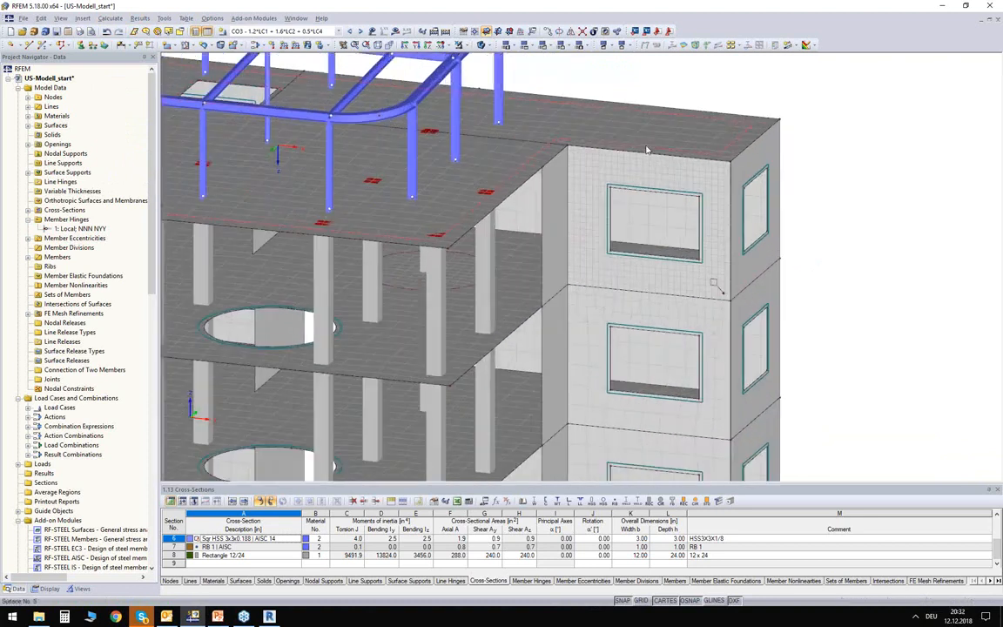
middle_click_drag(797, 186, 649, 129, "ctrl")
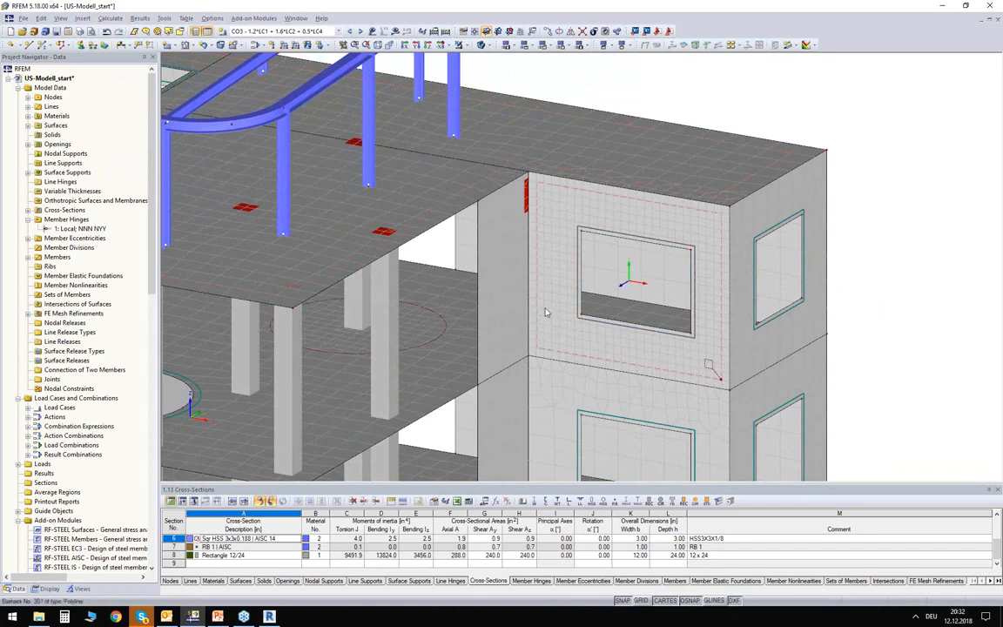
middle_click_drag(513, 327, 702, 297)
scroll(555, 272, "up", 4)
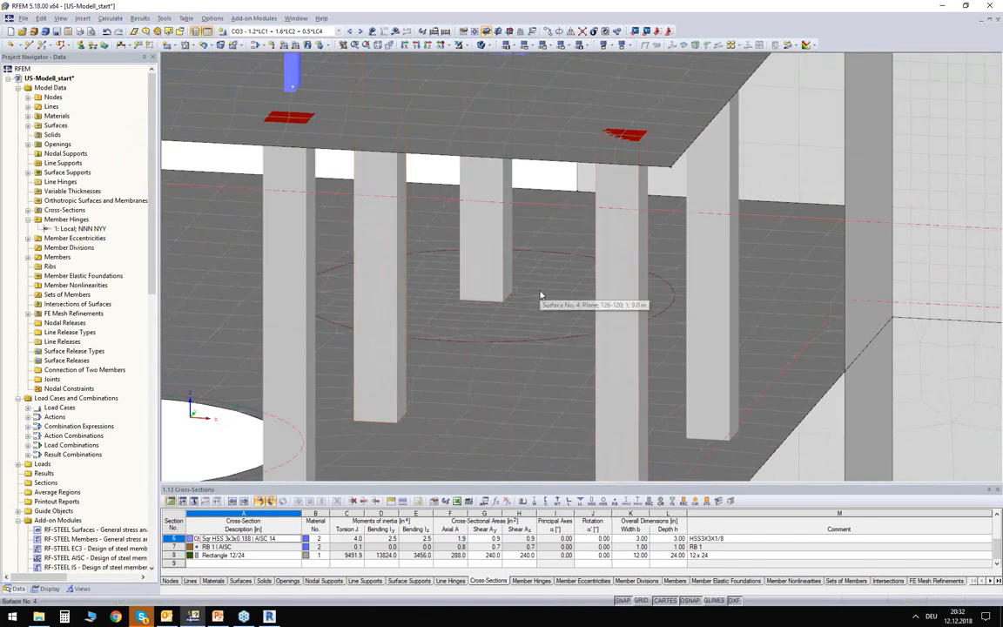
scroll(540, 296, "down", 5)
scroll(540, 296, "down", 5)
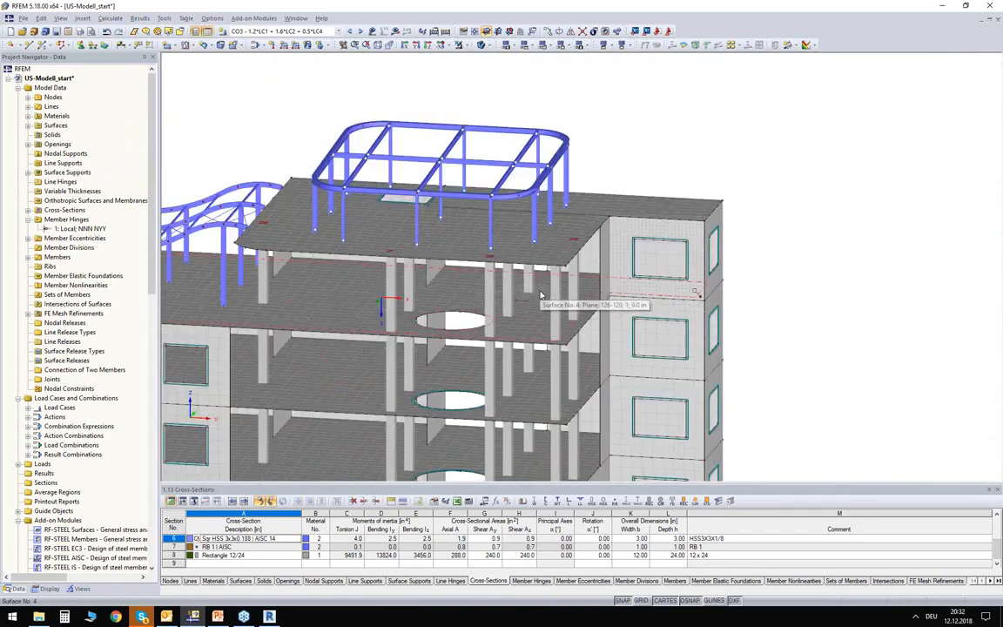
middle_click_drag(602, 322, 631, 293)
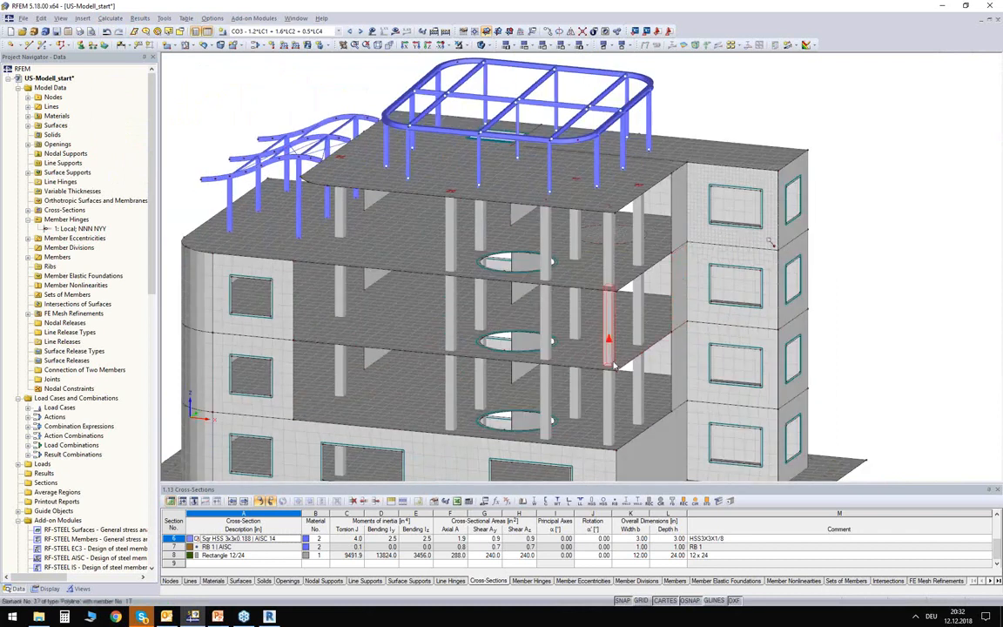
scroll(610, 358, "down", 2)
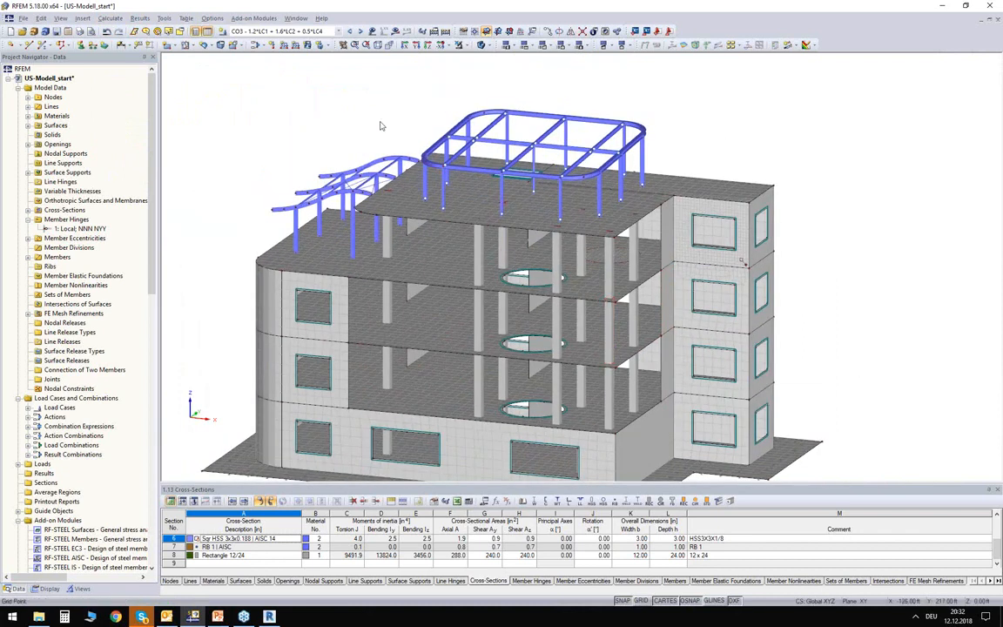
- Make result combination RC1 the current one and run its FE calculation, including combinations CO1 to CO11
left_click(297, 32)
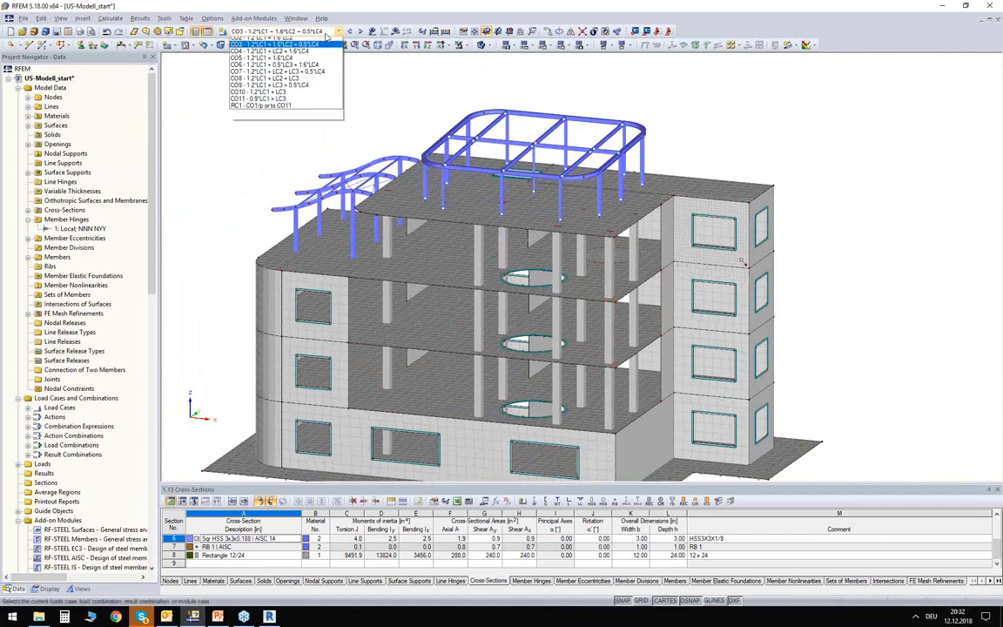
left_click(252, 142)
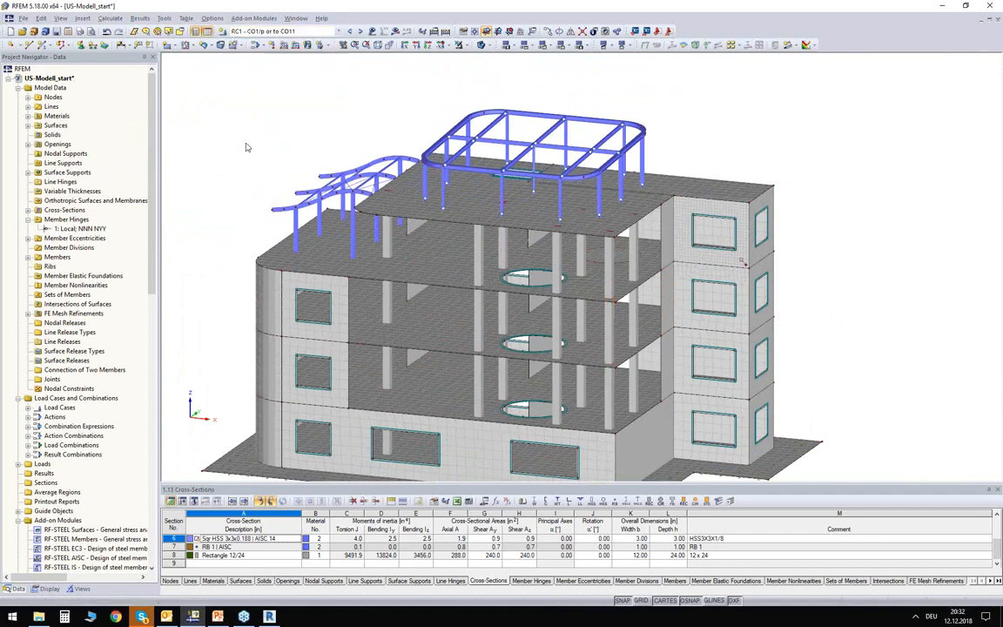
left_click(395, 32)
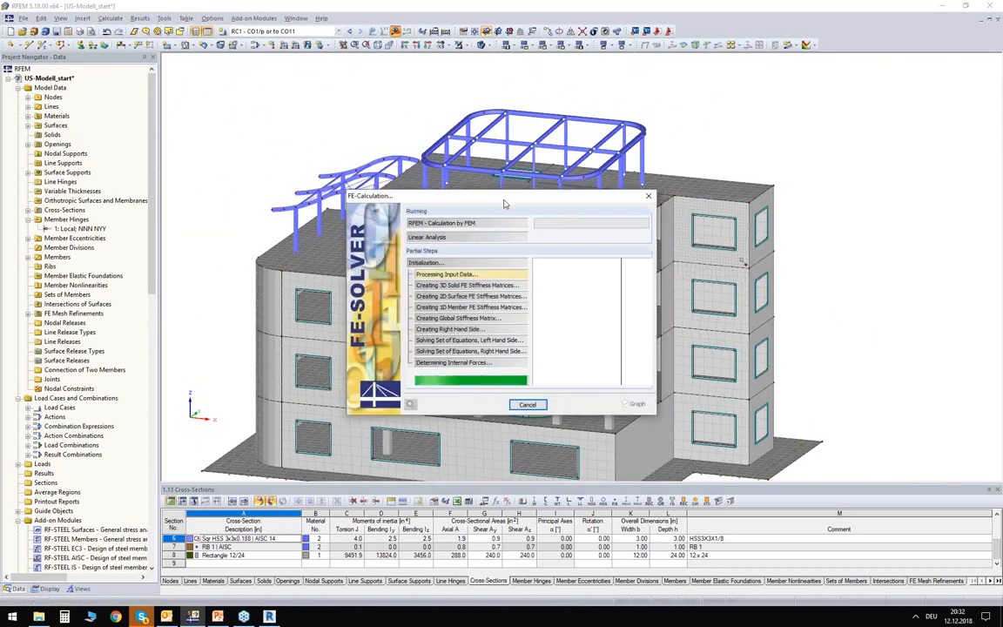
left_click_drag(511, 201, 488, 166)
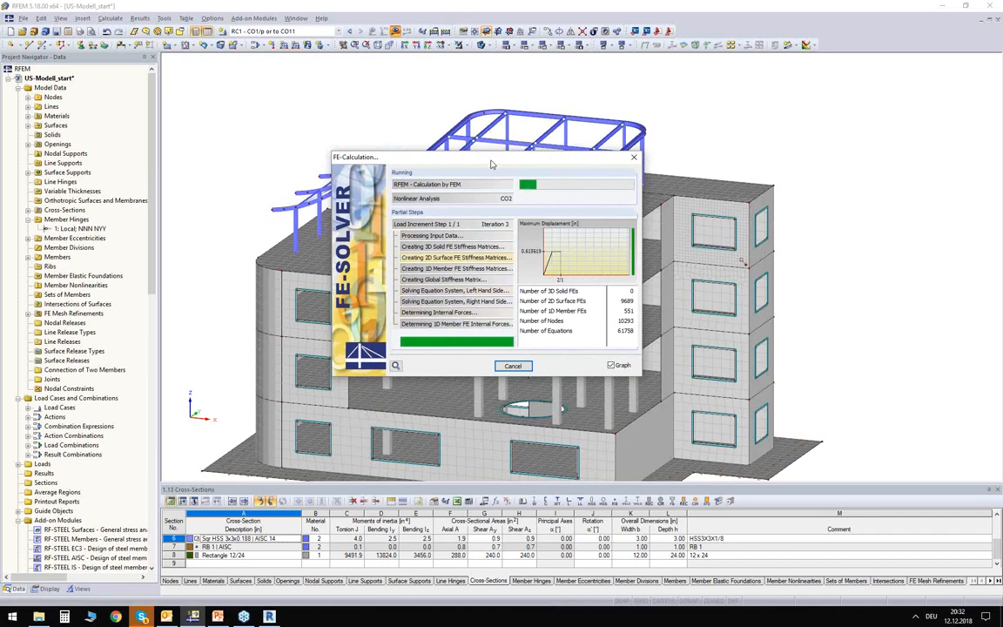
left_click_drag(493, 161, 612, 133)
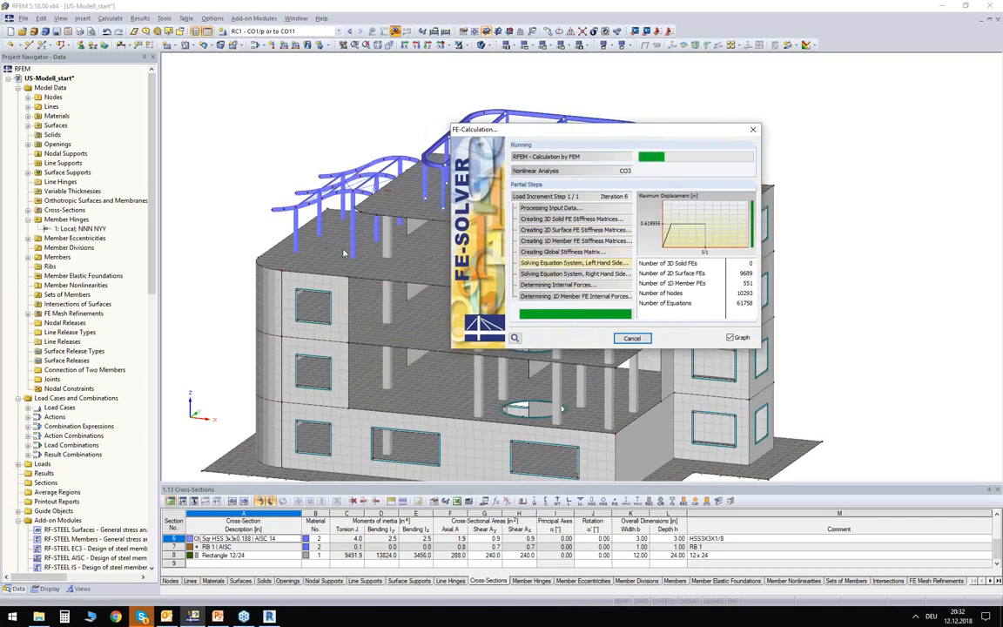
left_click_drag(562, 135, 626, 116)
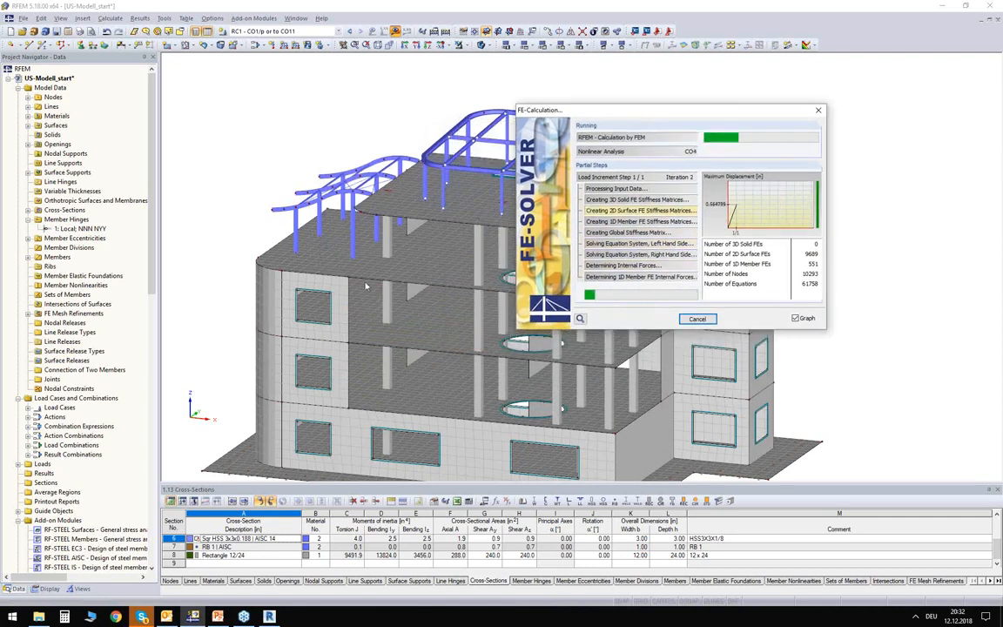
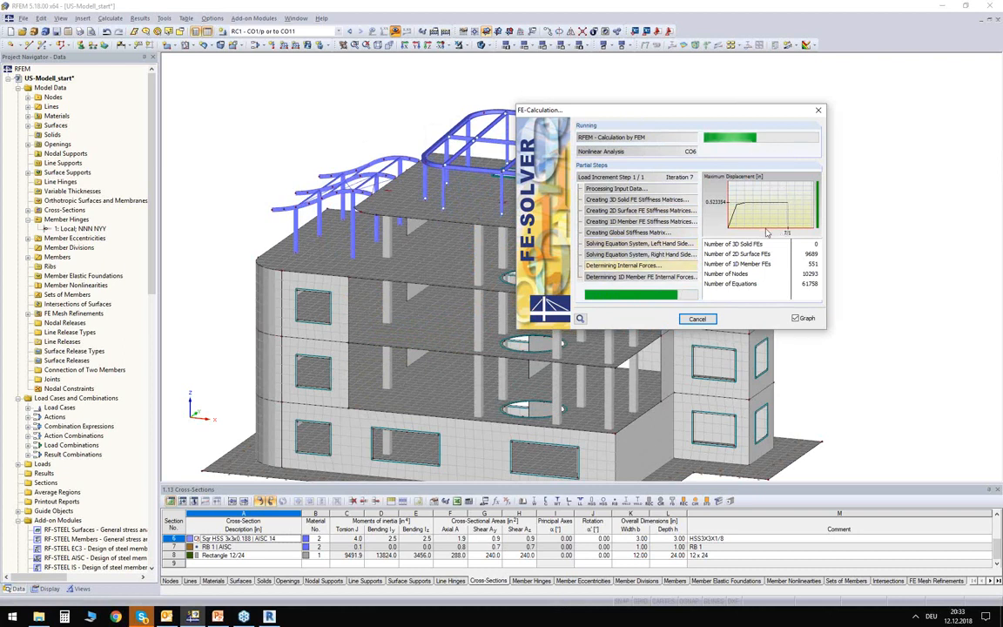
left_click_drag(649, 111, 571, 82)
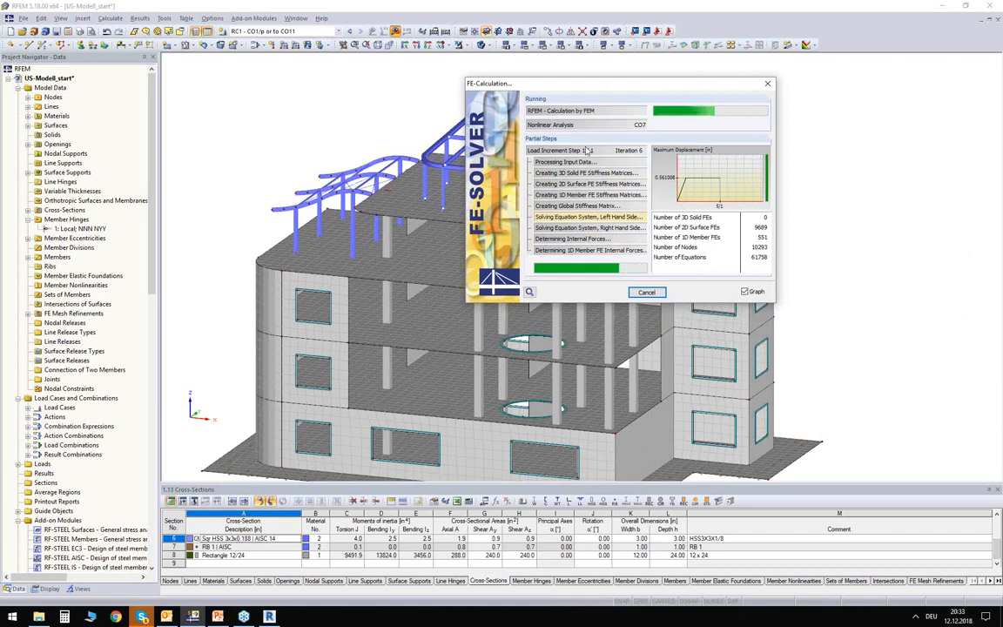
left_click_drag(642, 86, 732, 82)
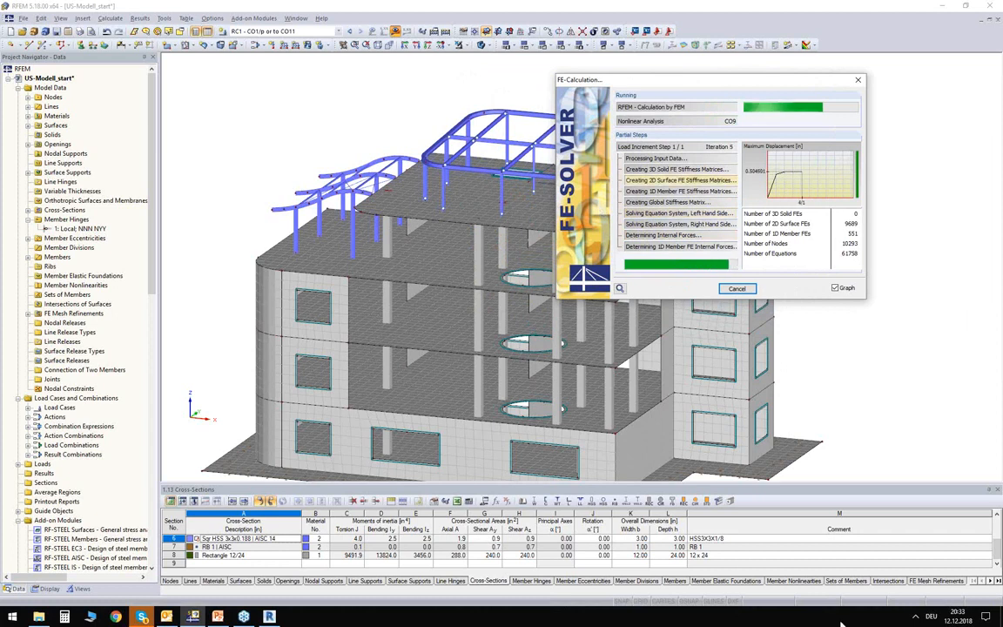
left_click_drag(612, 77, 687, 110)
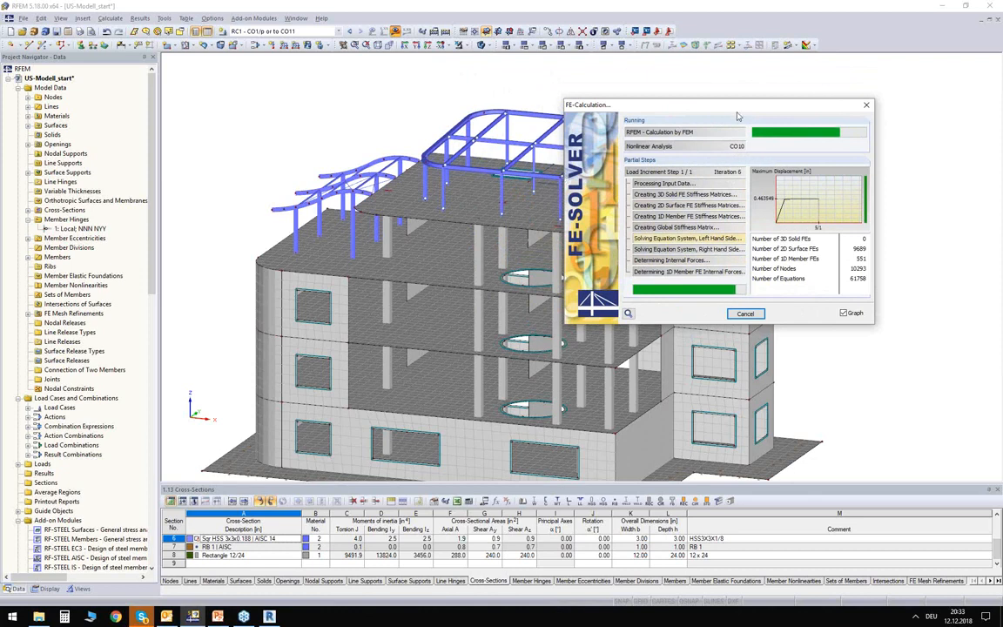
left_click_drag(734, 111, 747, 98)
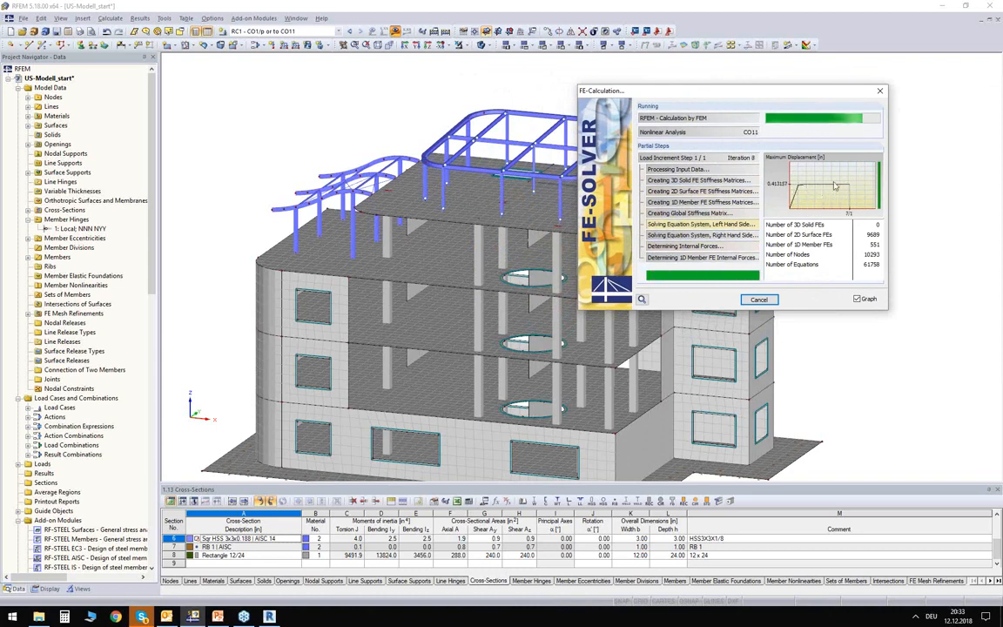
left_click_drag(851, 94, 909, 84)
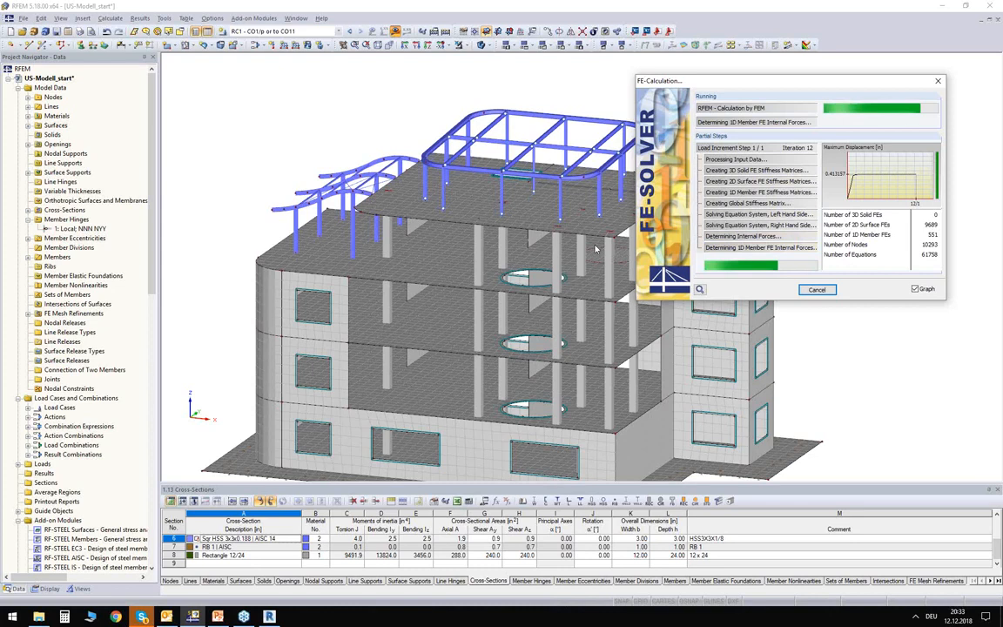
- Display the global deformations of load combination CO3 on the solid transparent model with a deformation display factor of 27.5
left_click(308, 33)
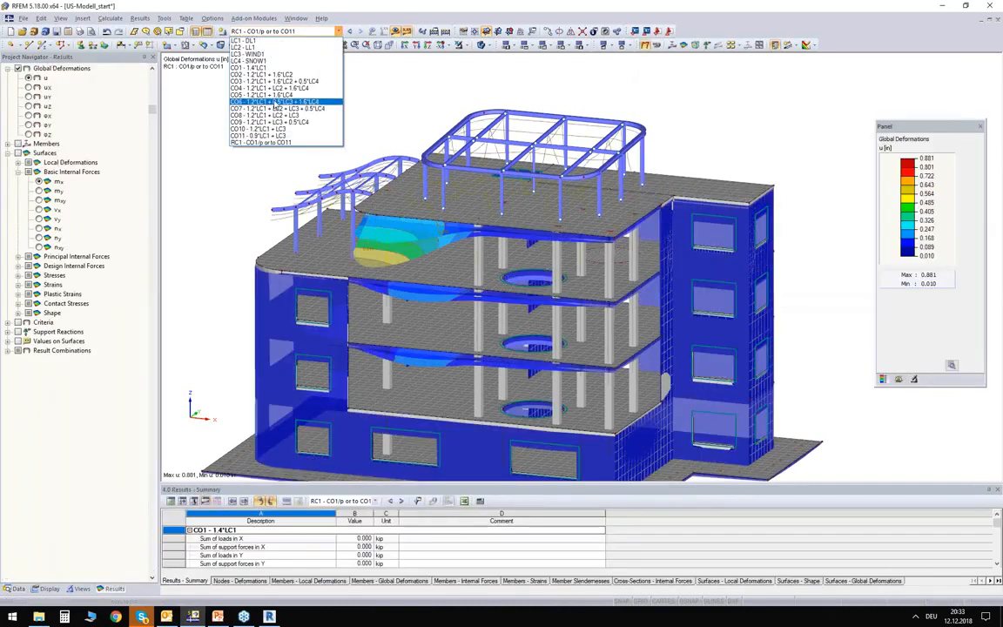
left_click(275, 81)
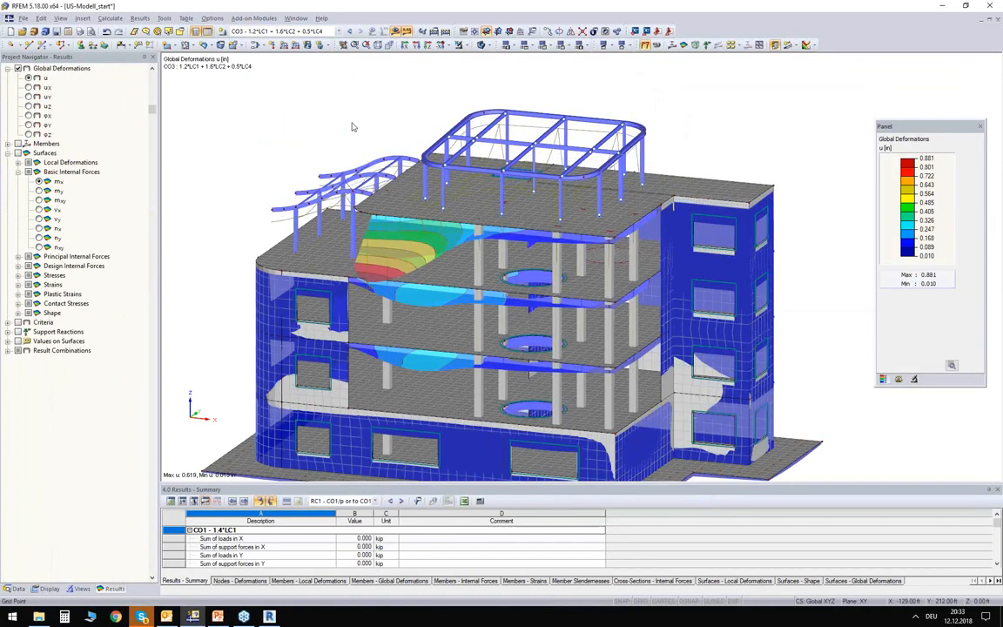
left_click(899, 379)
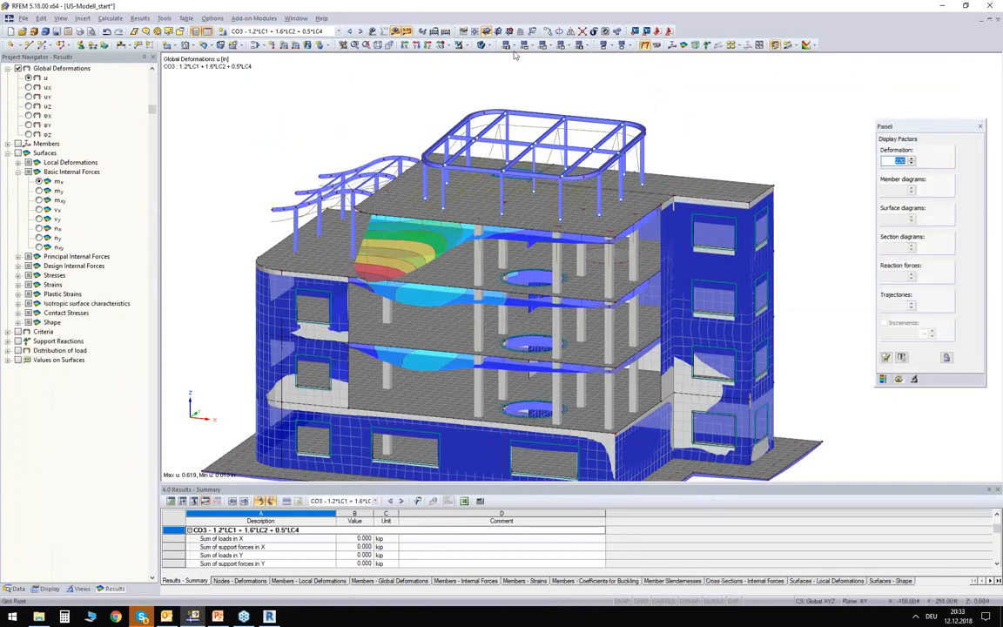
left_click(482, 45)
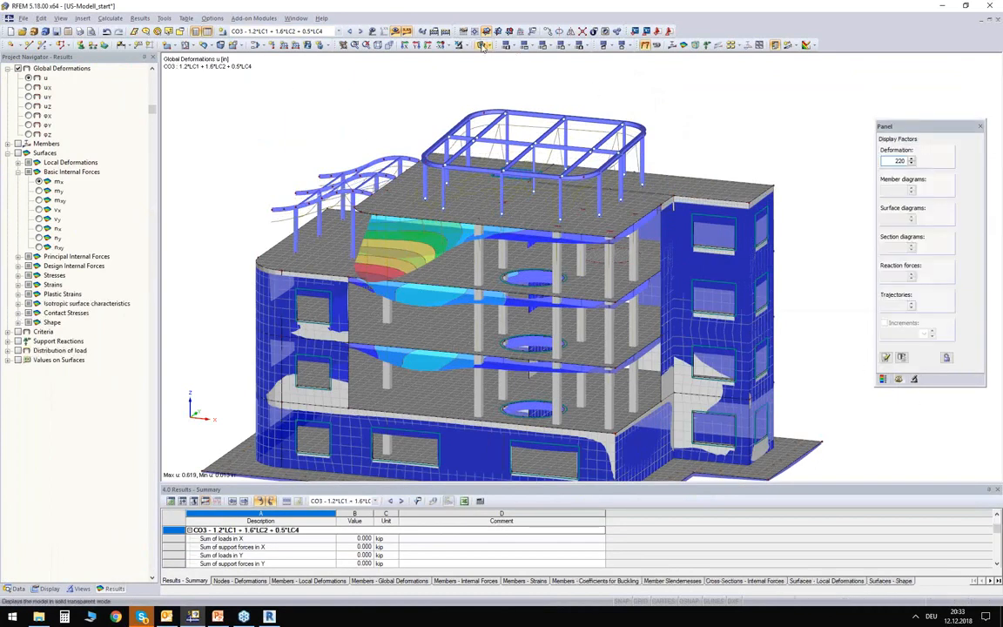
left_click(912, 164)
left_click(912, 164)
left_click(912, 164)
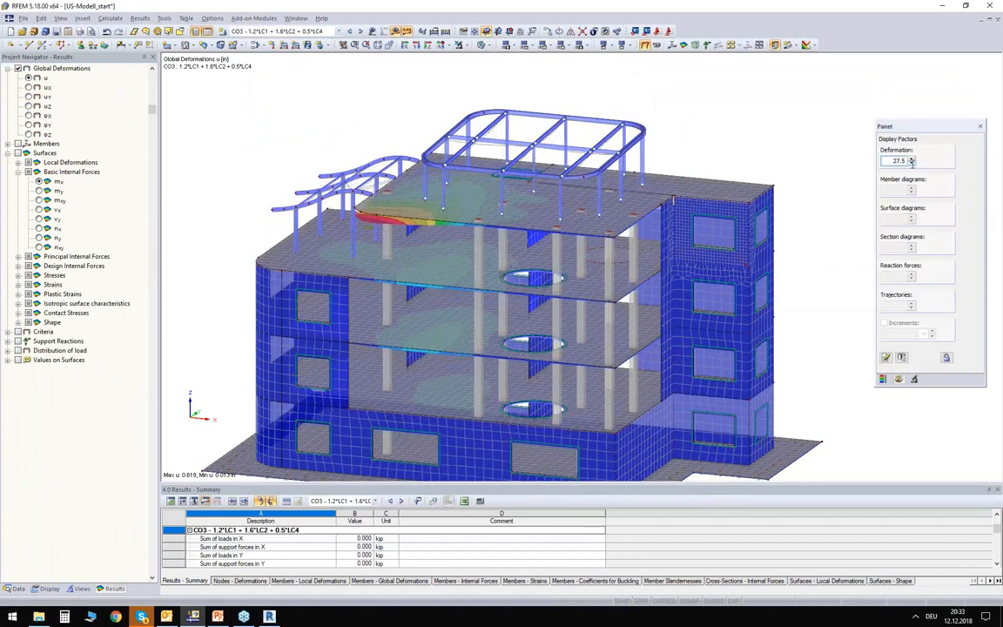
middle_click_drag(368, 275, 530, 253, "ctrl")
middle_click_drag(273, 138, 278, 115, "ctrl")
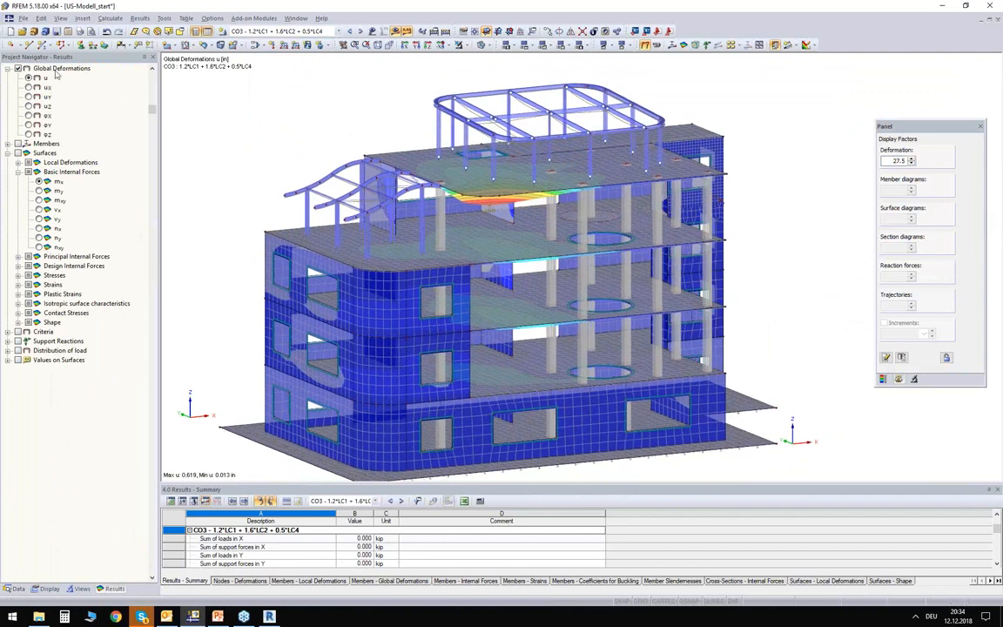
- Display the member axial forces N on the wireframe model and examine them along the columns
left_click(8, 145)
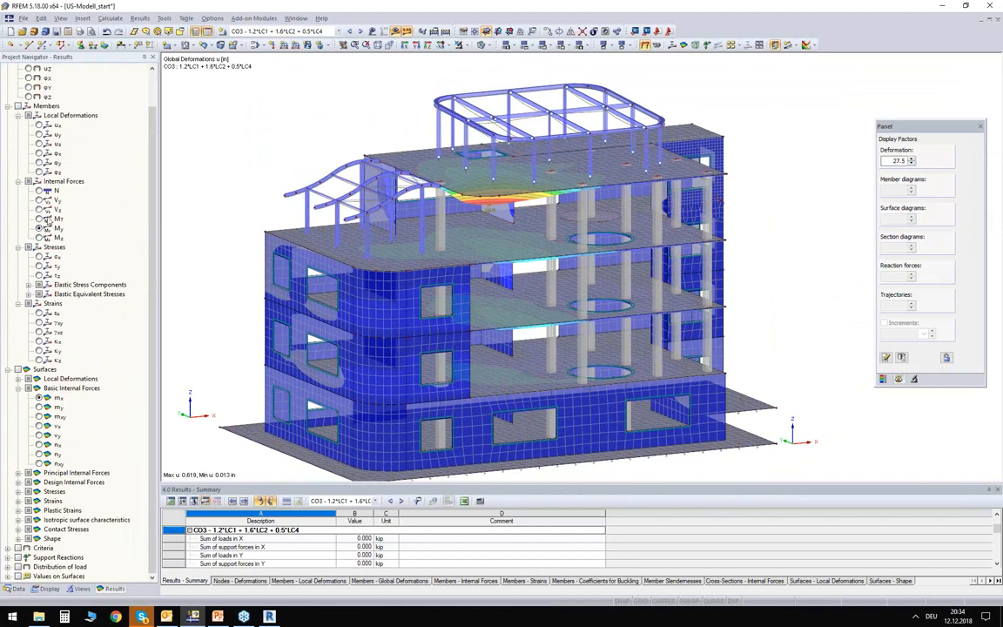
left_click(480, 47)
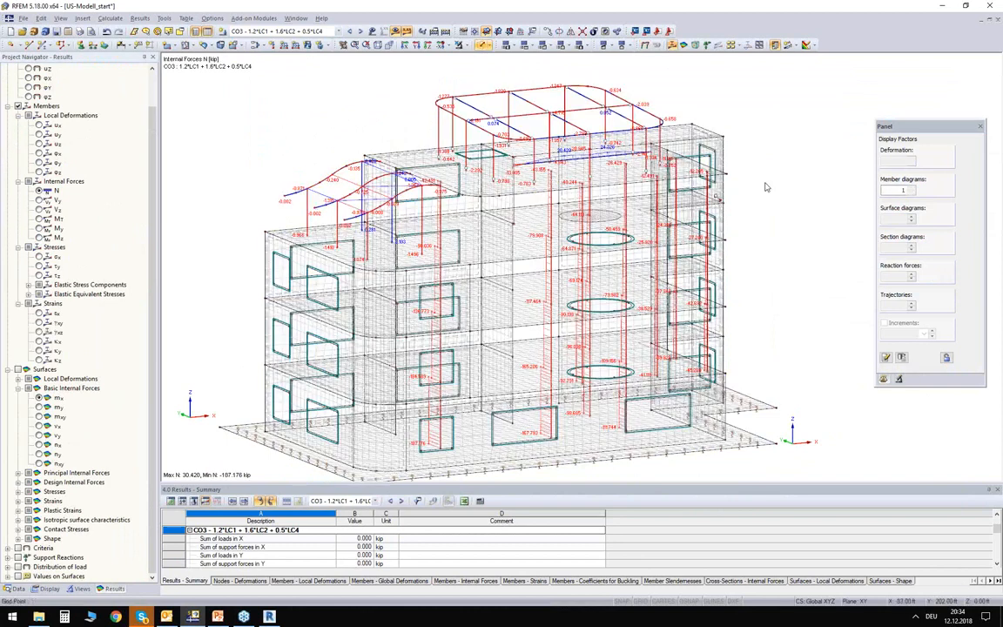
middle_click_drag(649, 209, 139, 145, "ctrl")
scroll(390, 269, "up", 8)
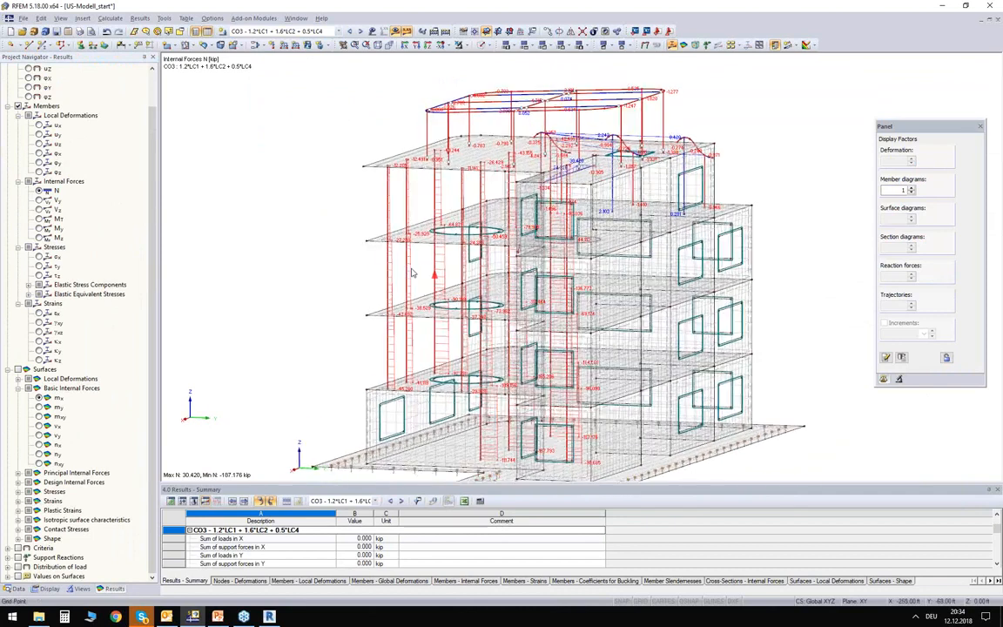
scroll(381, 234, "up", 3)
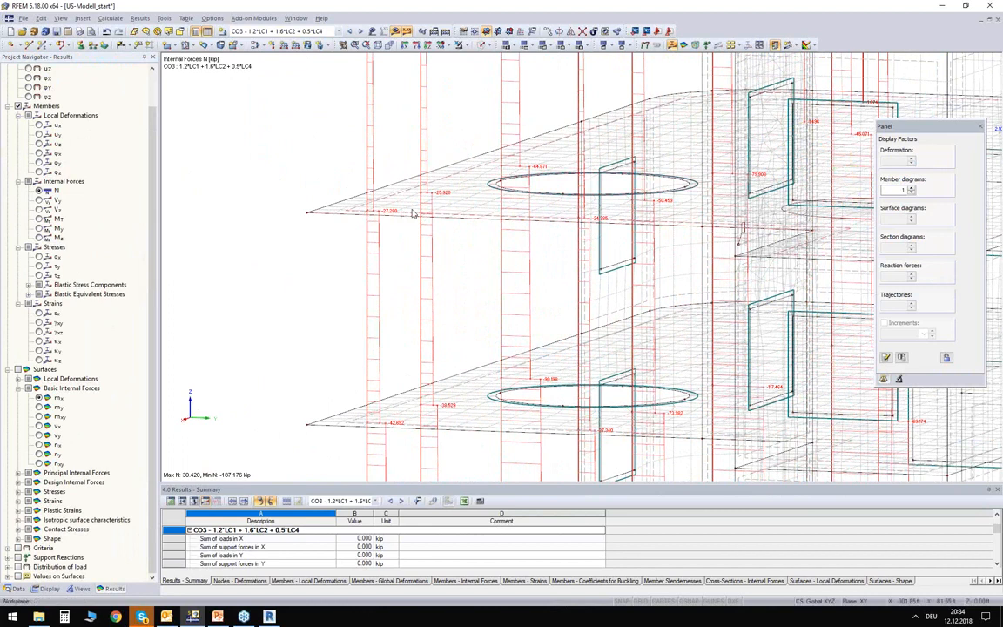
scroll(436, 232, "down", 10)
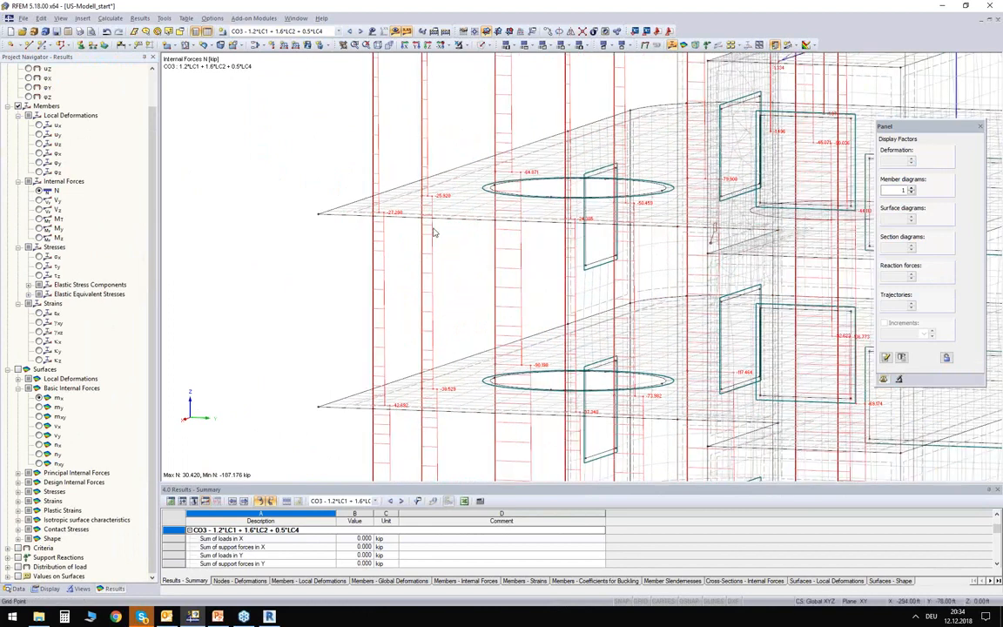
- Display the member bending moments My and examine them on the rooftop steel frame
left_click(40, 228)
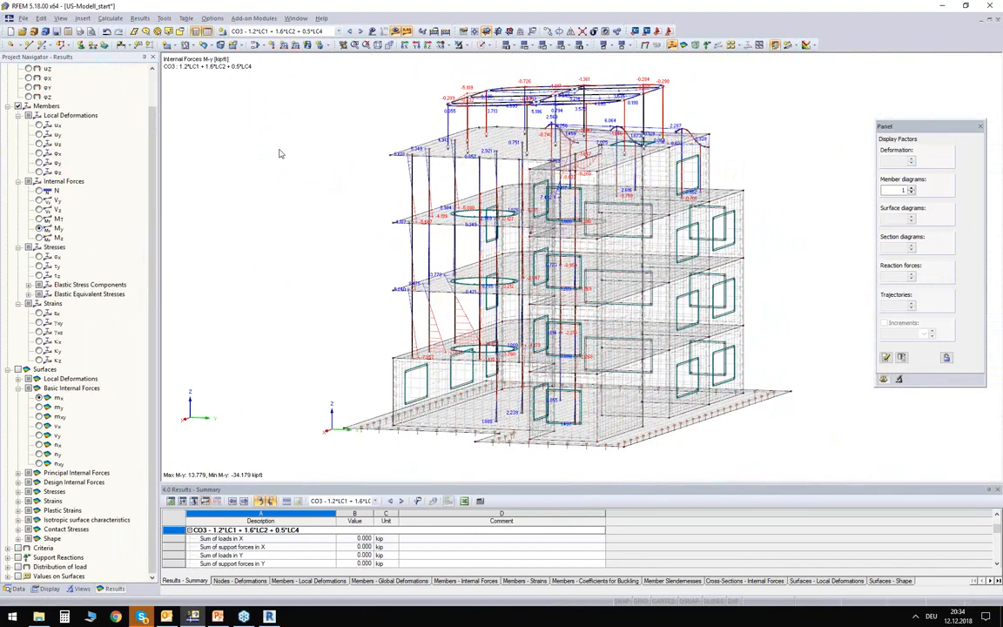
middle_click_drag(302, 217, 383, 258, "ctrl")
scroll(646, 155, "up", 8)
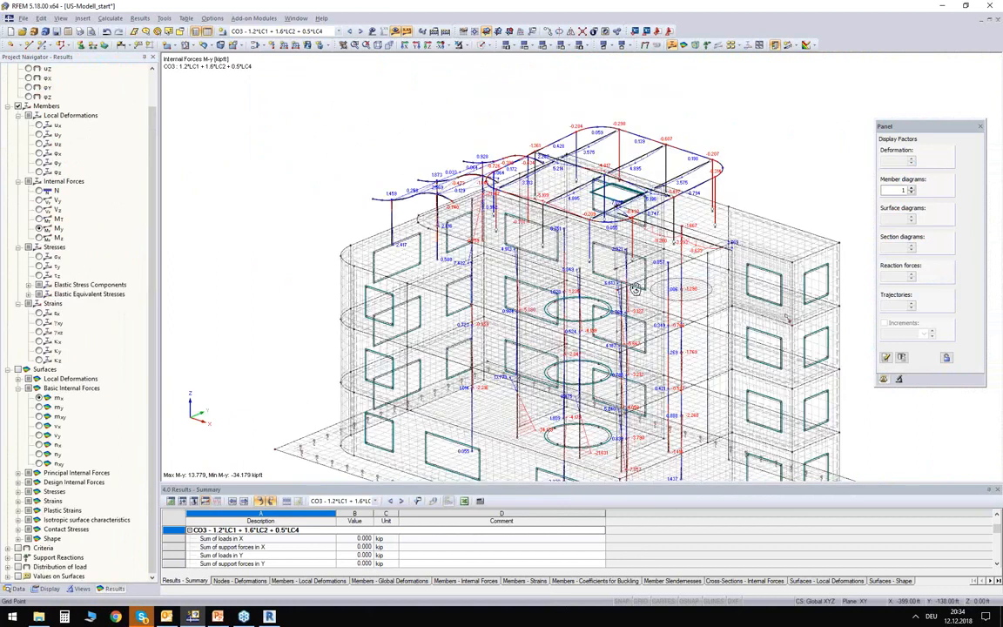
scroll(646, 155, "up", 3)
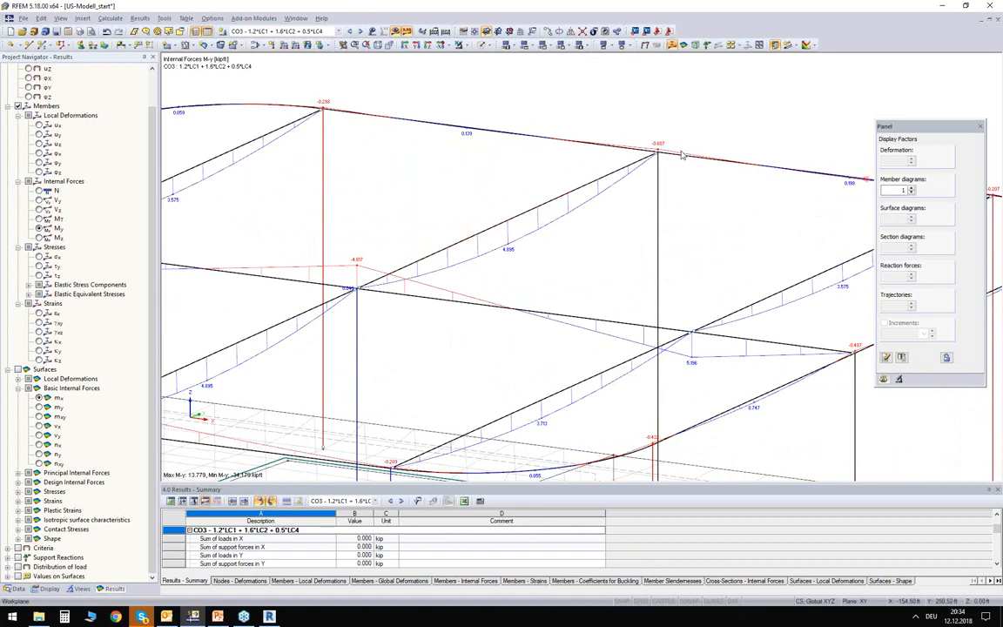
scroll(683, 150, "down", 2)
scroll(682, 150, "down", 5)
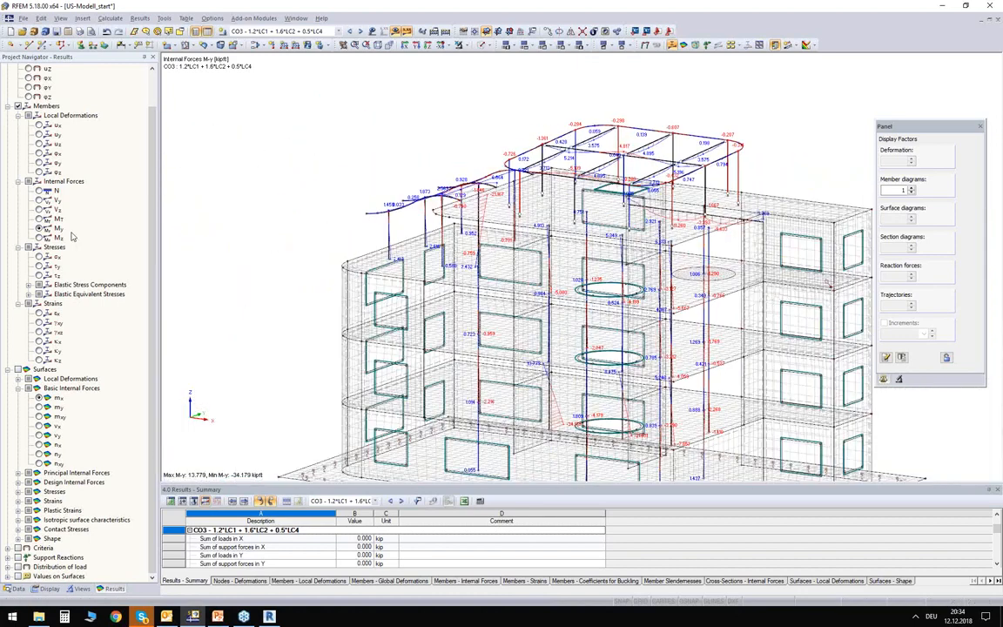
- Hide the member results and display the surface basic internal forces mx on the whole building
left_click(17, 106)
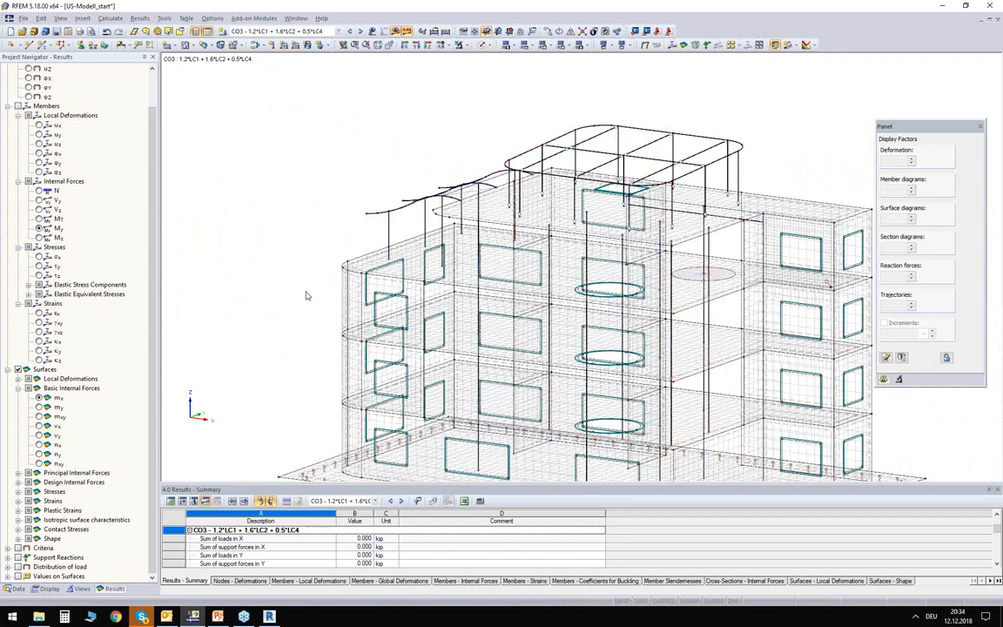
middle_click_drag(275, 308, 250, 240)
middle_click_drag(377, 283, 431, 244, "ctrl")
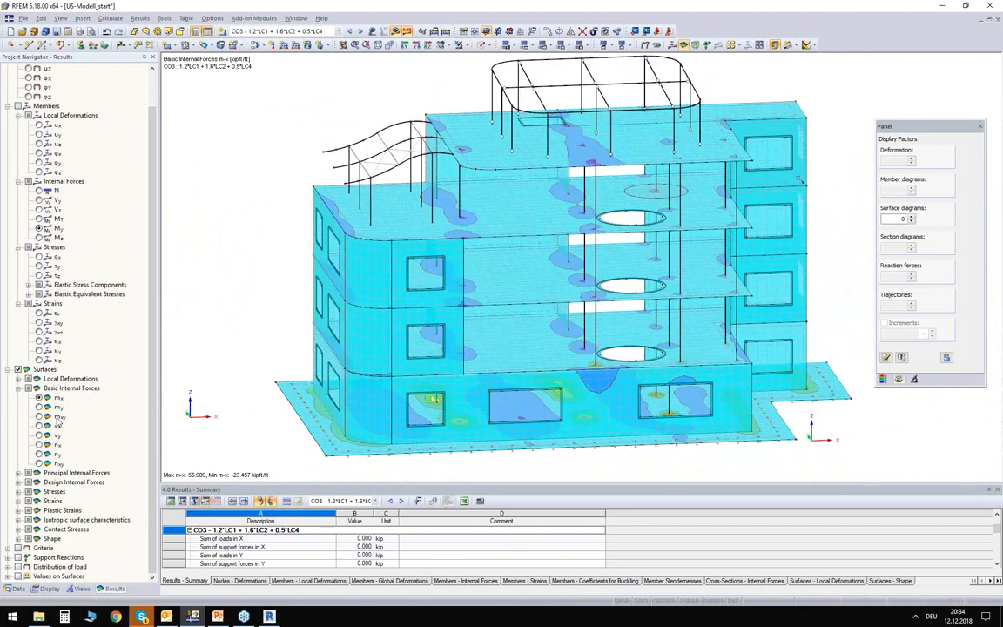
- Display the surface contact stresses σz and examine them on the foundation slab
left_click(18, 530)
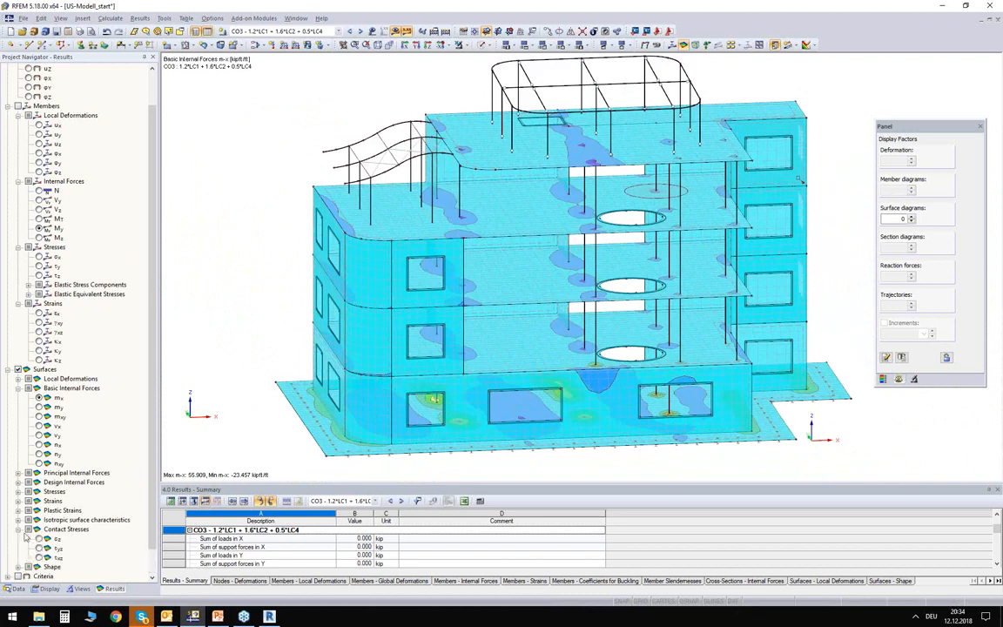
left_click(38, 538)
middle_click_drag(251, 311, 227, 412, "ctrl")
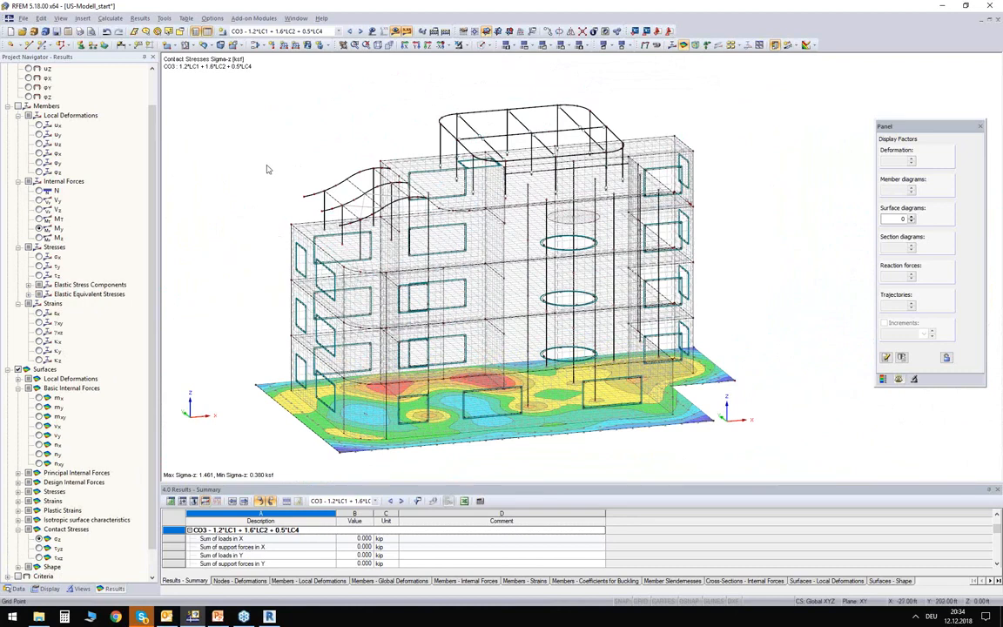
middle_click_drag(266, 165, 232, 144, "ctrl")
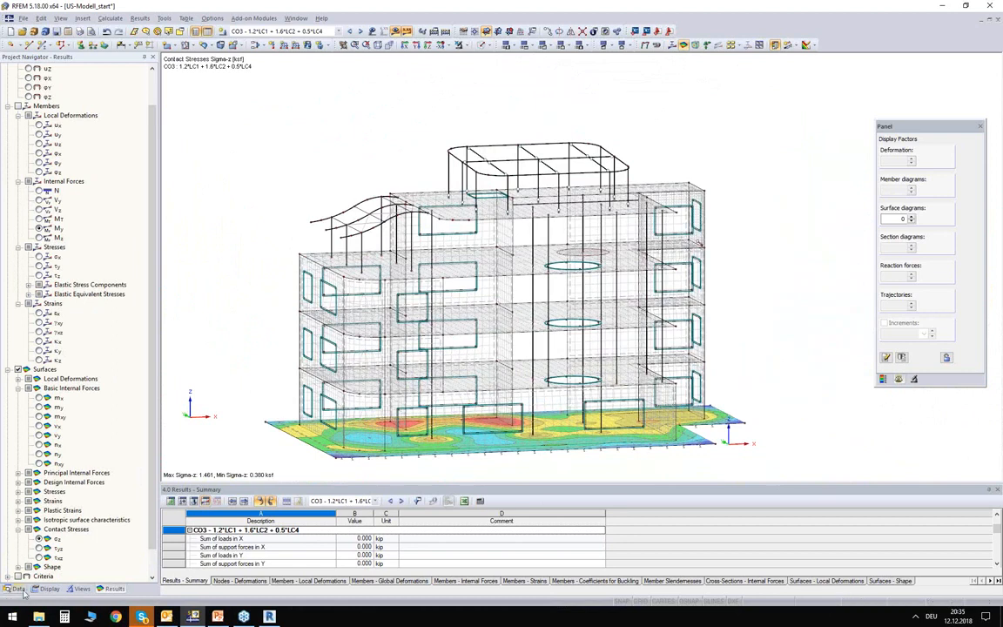
- Show the model in solid rendering around the rooftop steel frame and open the RF-STEEL AISC add-on module
left_click(17, 589)
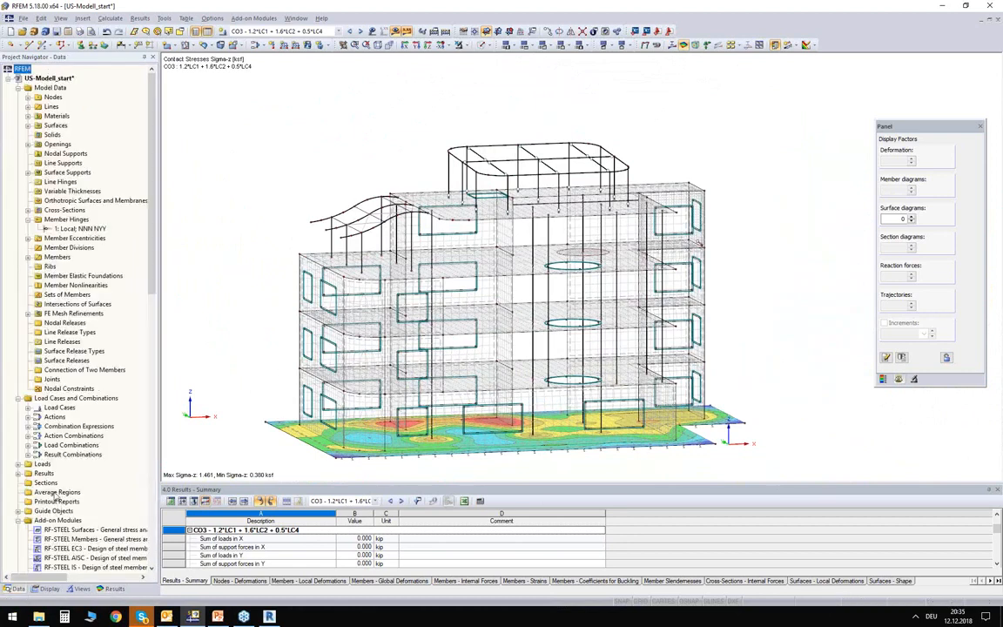
scroll(52, 471, "down", 5)
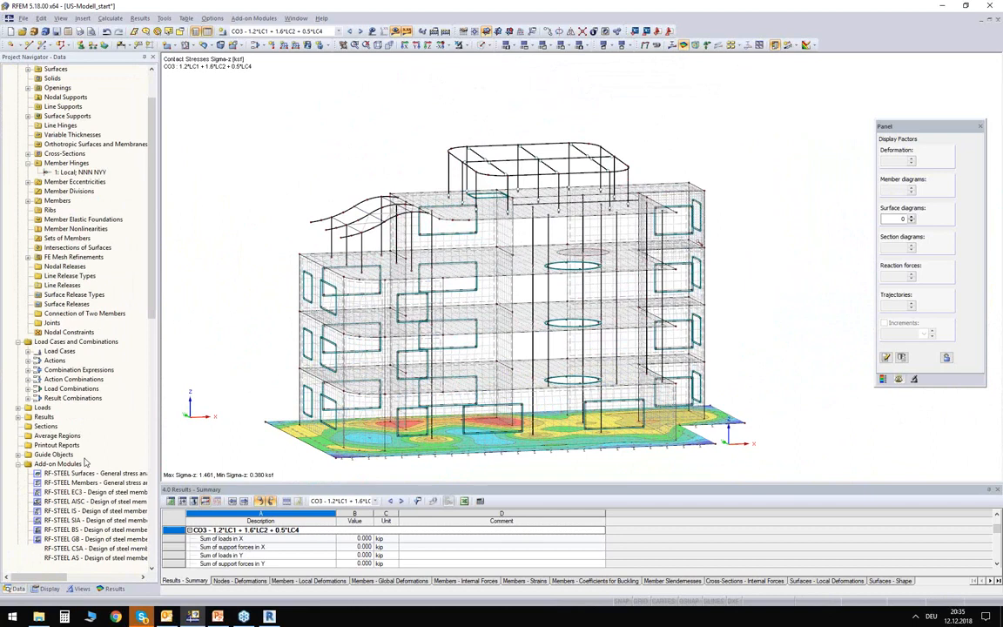
scroll(70, 378, "down", 5)
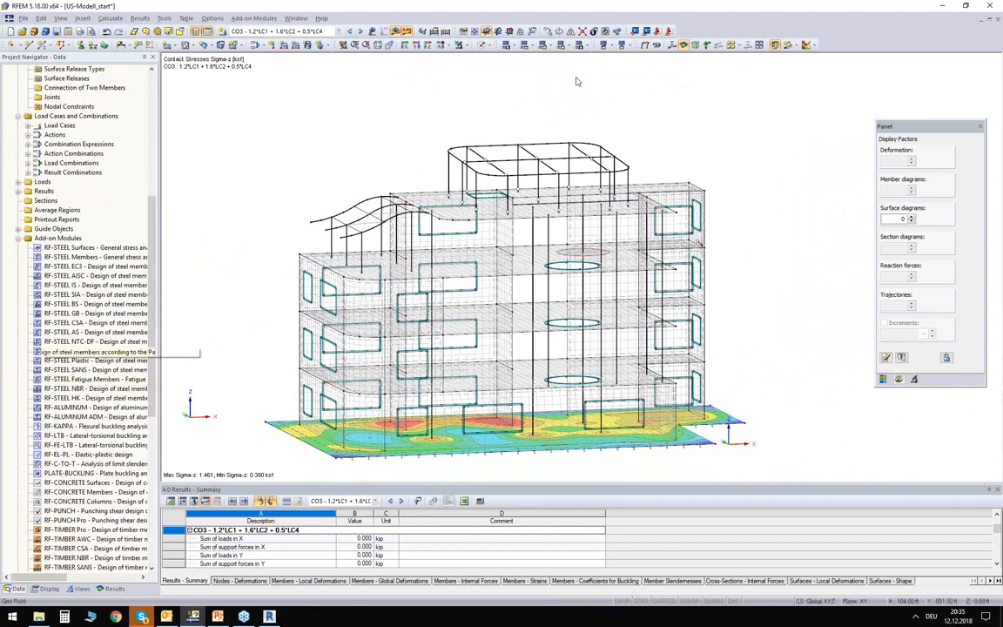
scroll(578, 80, "up", 1)
left_click(483, 47)
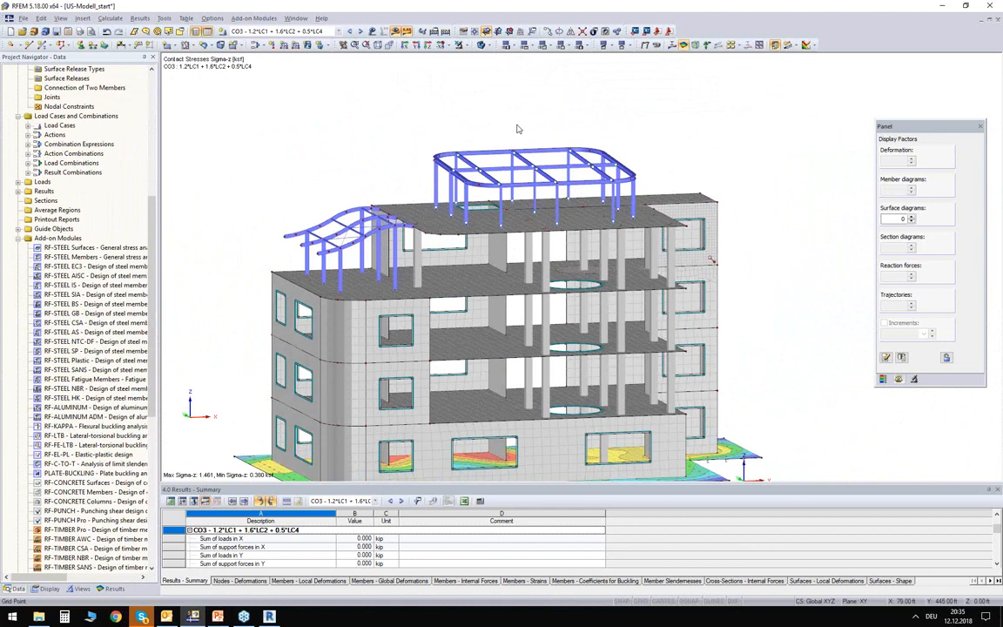
scroll(517, 129, "up", 4)
middle_click_drag(513, 141, 419, 105)
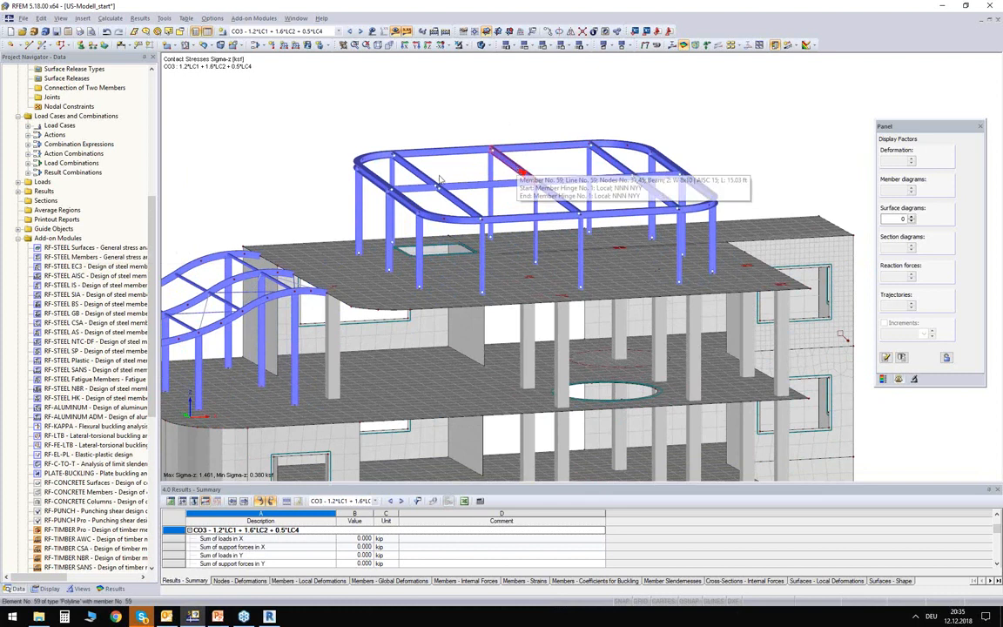
double_click(96, 276)
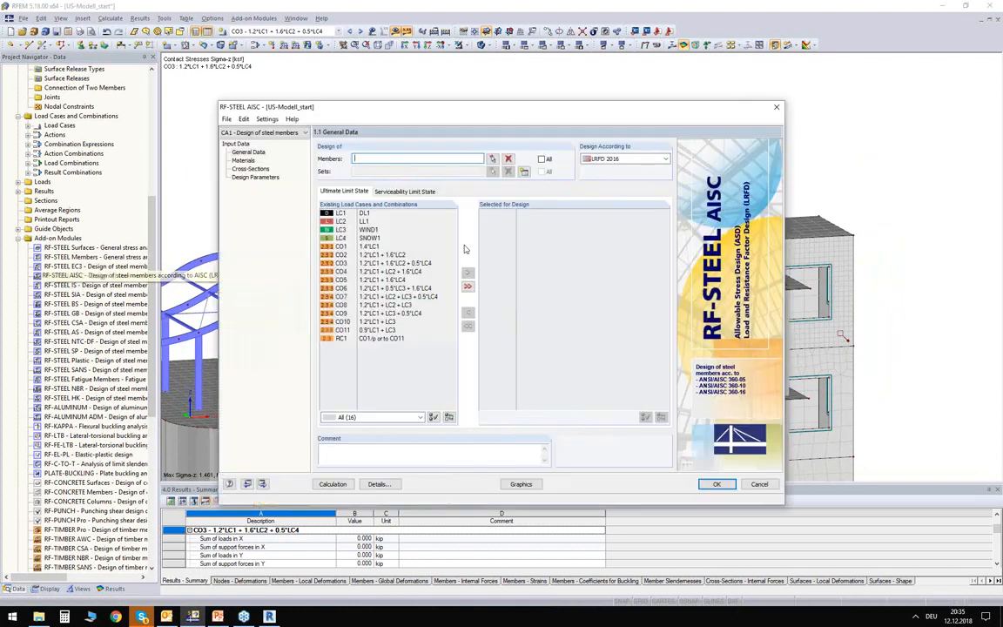
left_click_drag(409, 113, 433, 82)
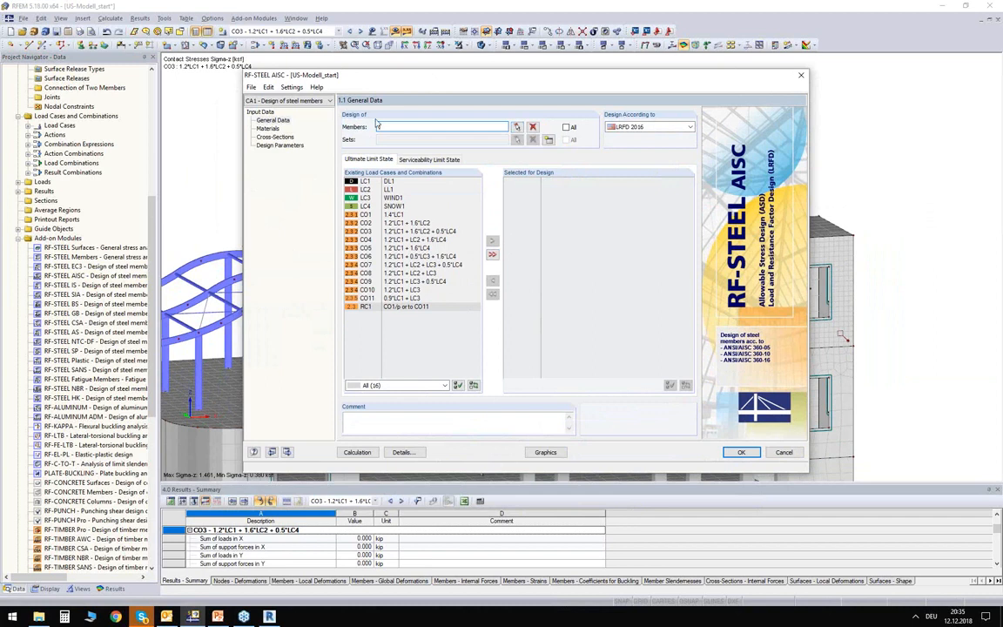
- Choose rooftop beam 59 and column 60 graphically as the members for the steel design
left_click(517, 127)
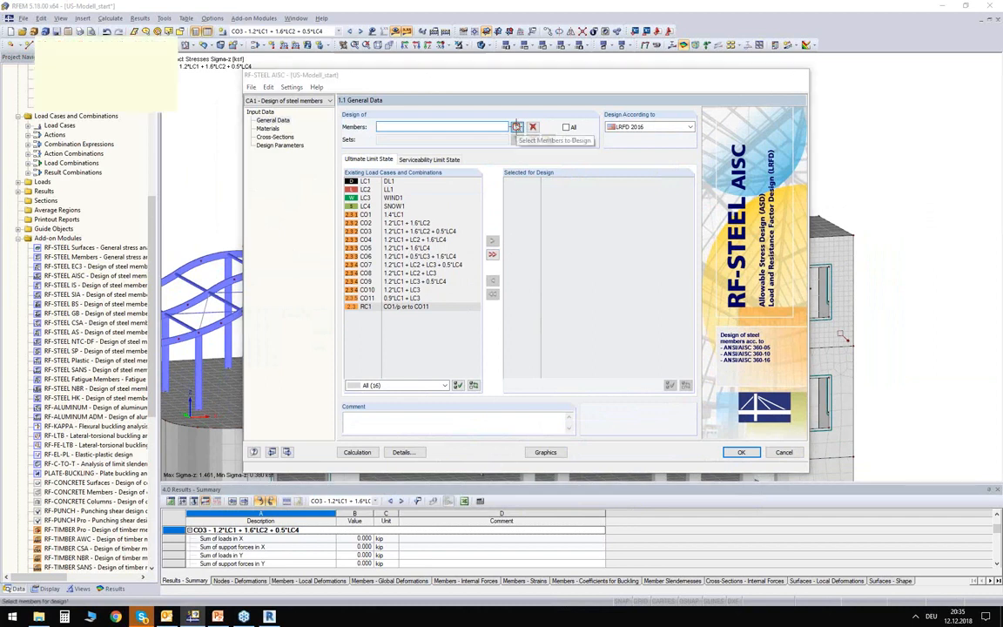
left_click(521, 166)
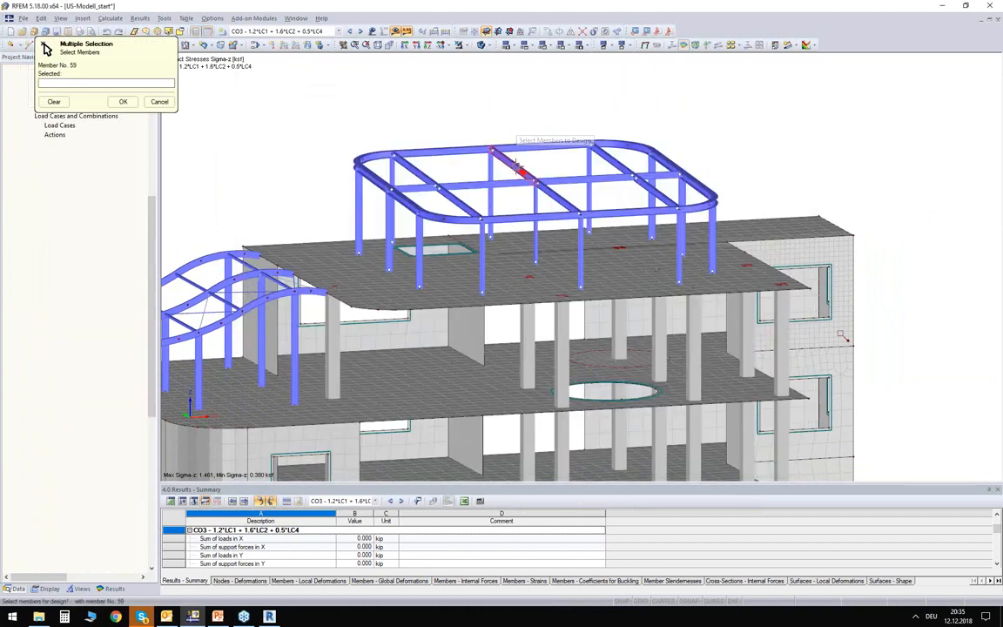
left_click(537, 204)
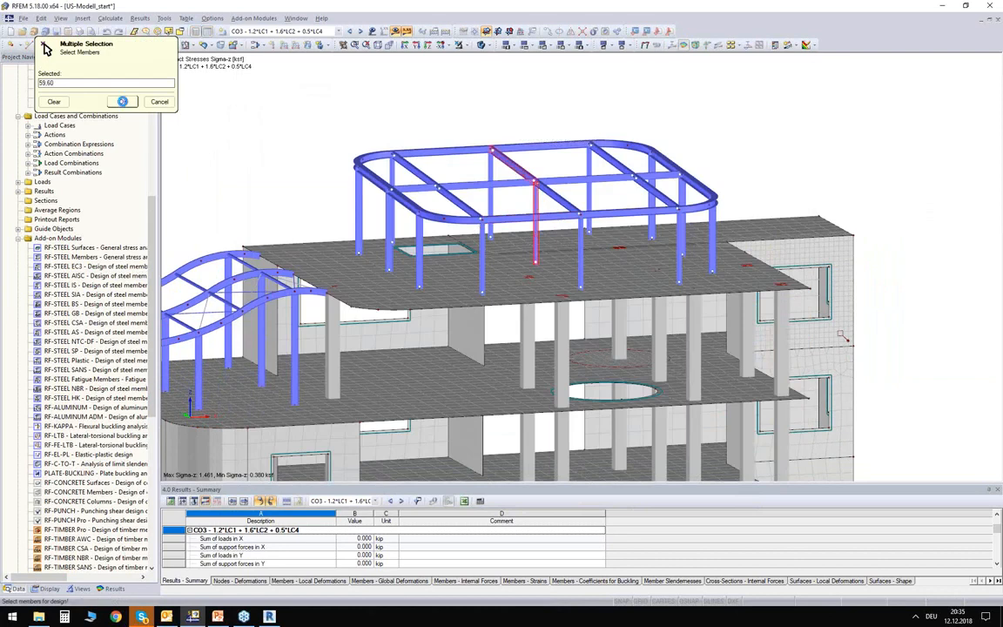
left_click(123, 101)
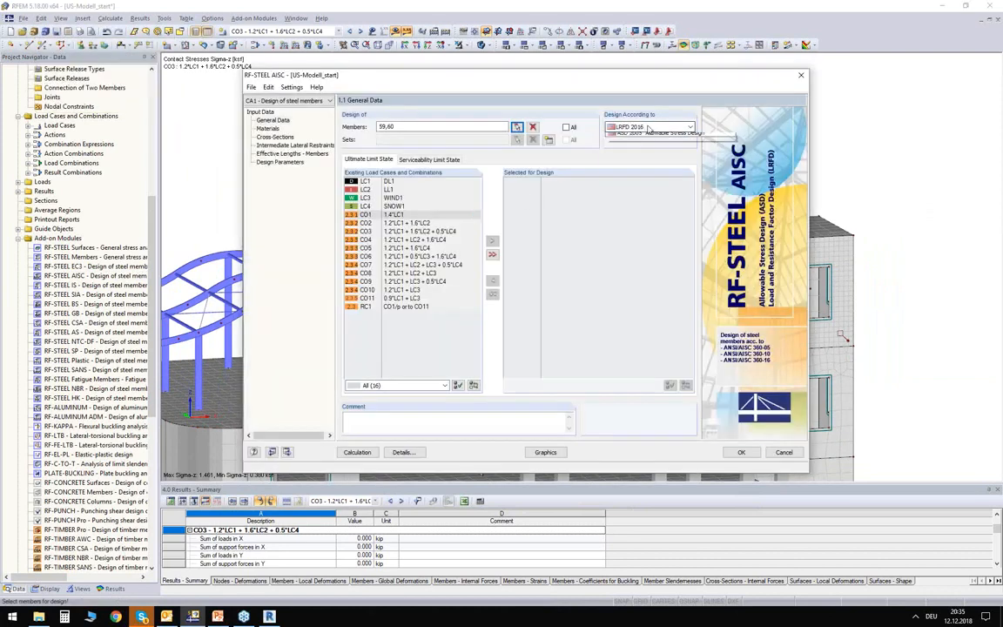
- Keep LRFD 2016 as the design method and select result combination RC1 for the ultimate limit state design
left_click(609, 128)
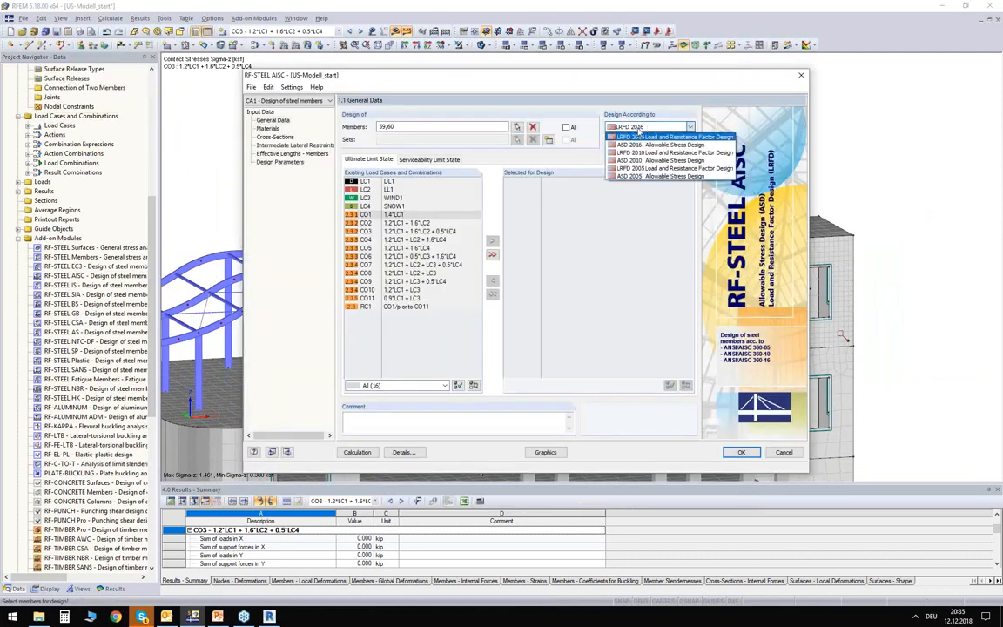
left_click(639, 130)
double_click(381, 308)
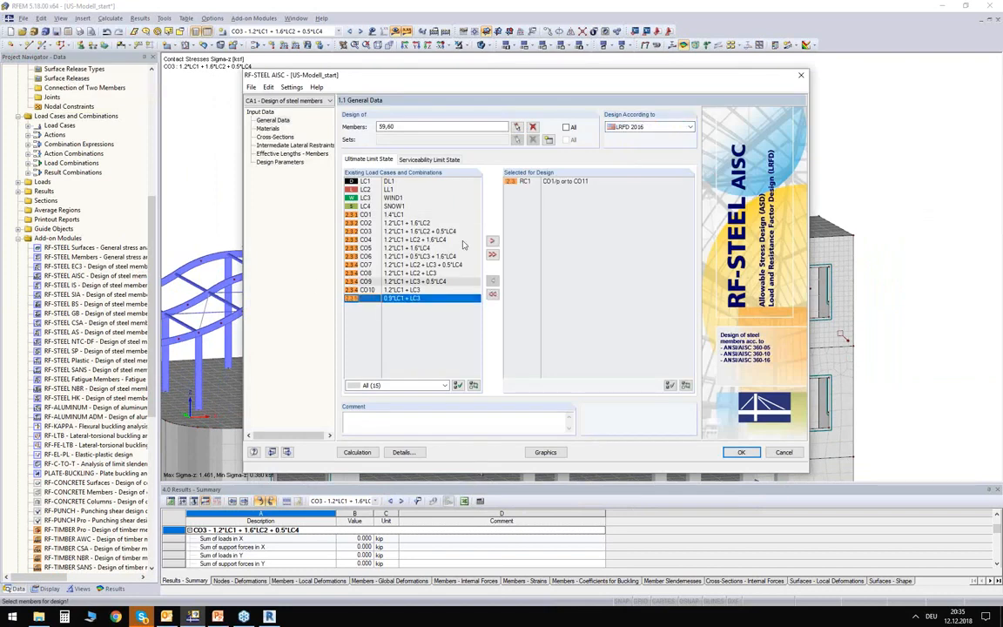
- Review the material properties of Steel A992 in the steel design case
left_click(268, 130)
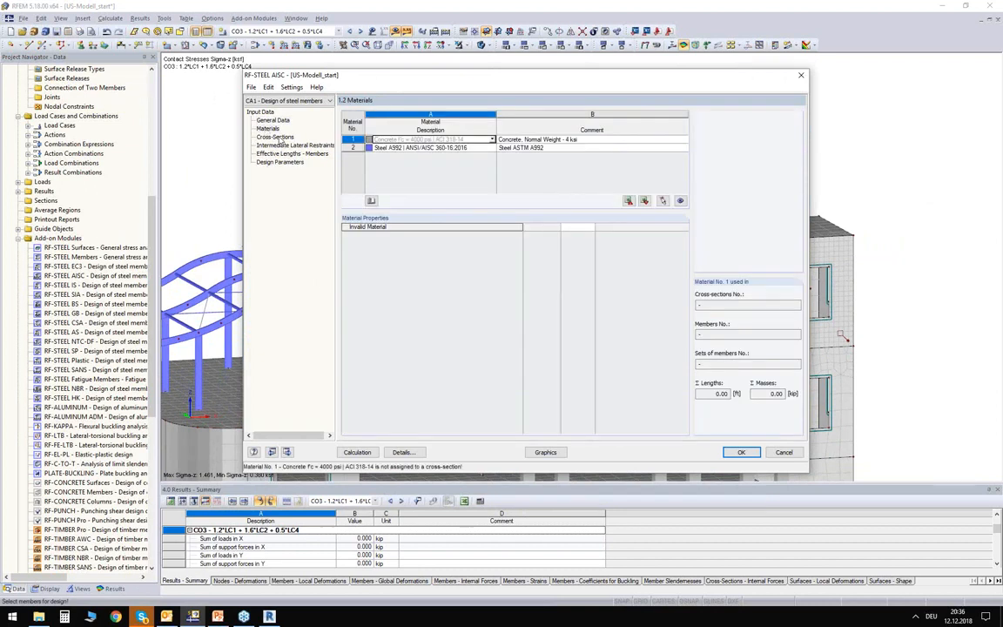
left_click(426, 148)
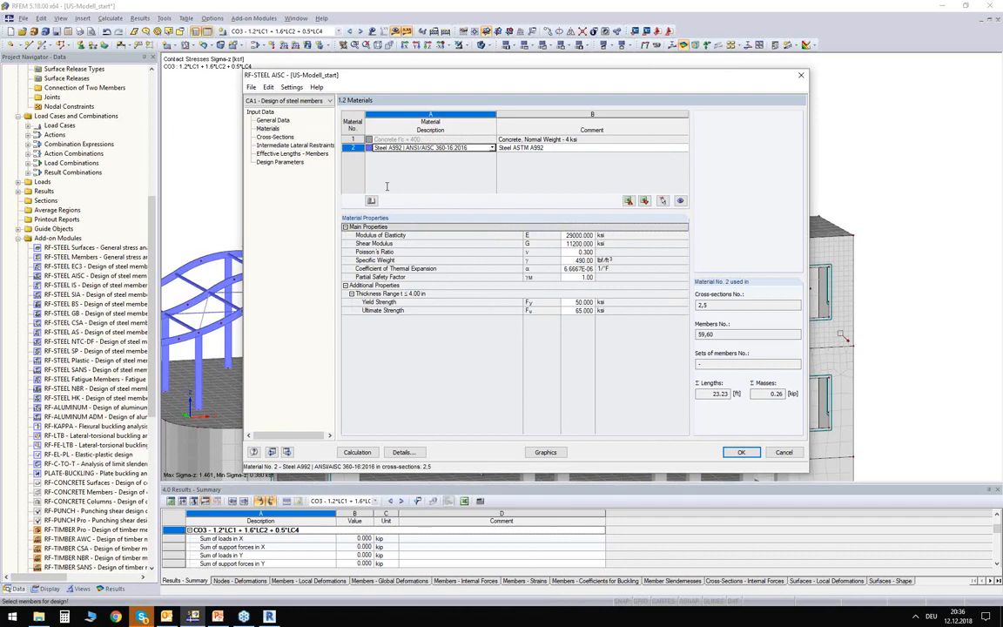
- Review the cross-sections, intermediate lateral restraints, effective lengths and design parameters of members 59 and 60
left_click(274, 136)
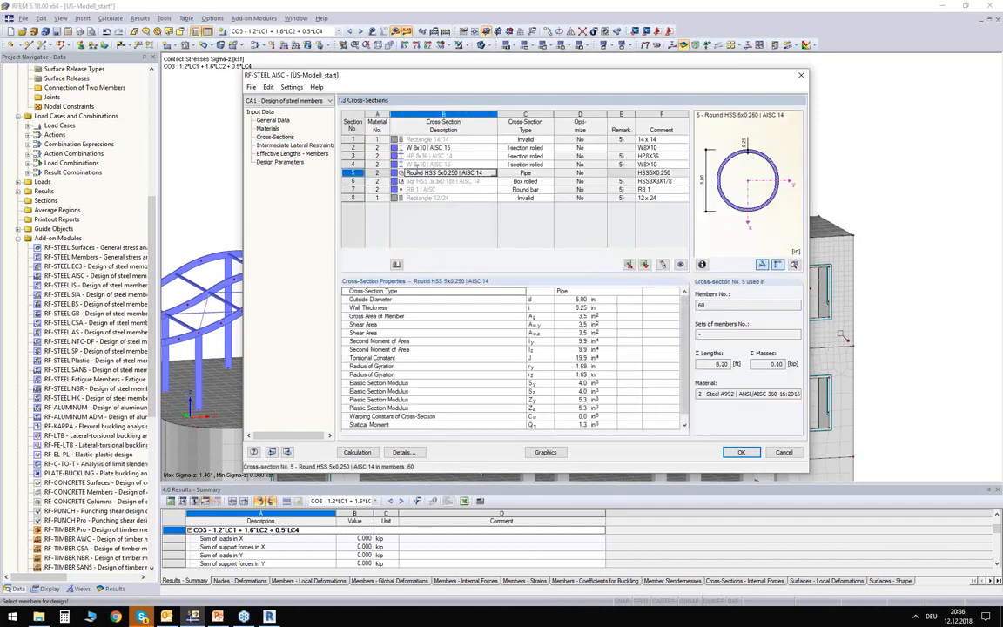
left_click(261, 145)
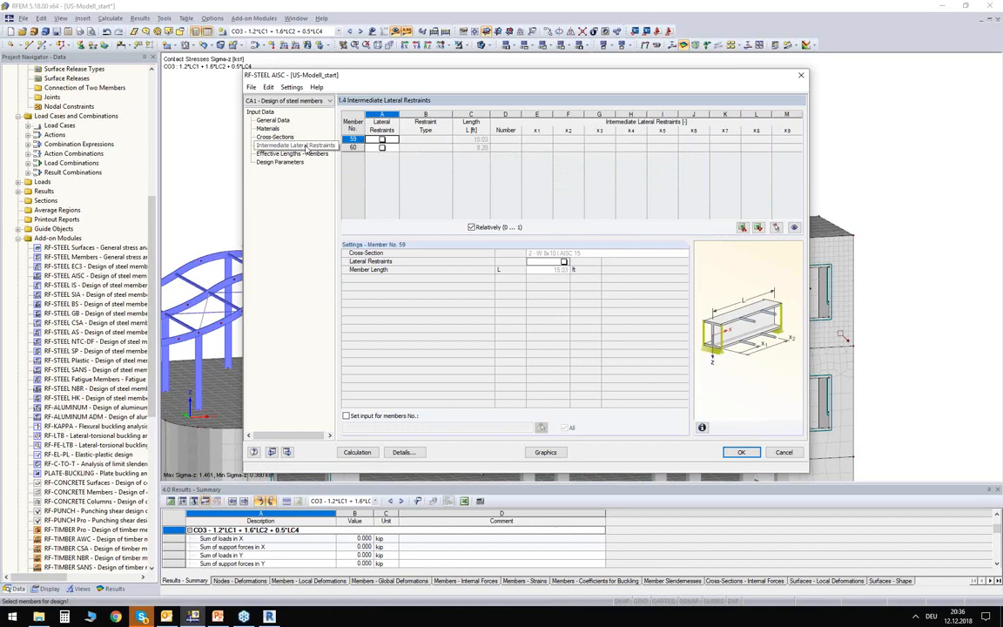
left_click(302, 154)
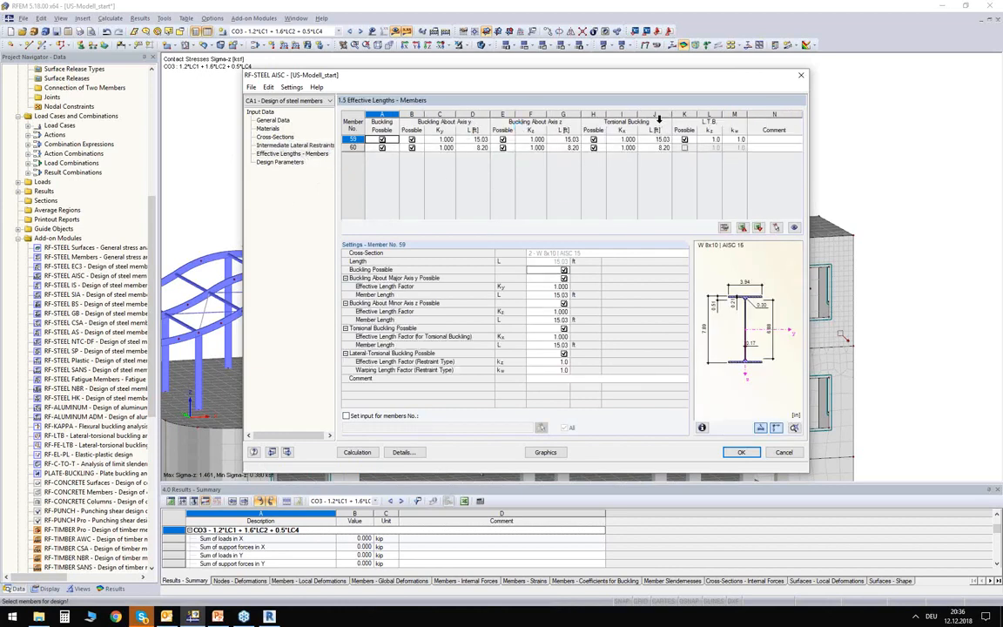
left_click(277, 162)
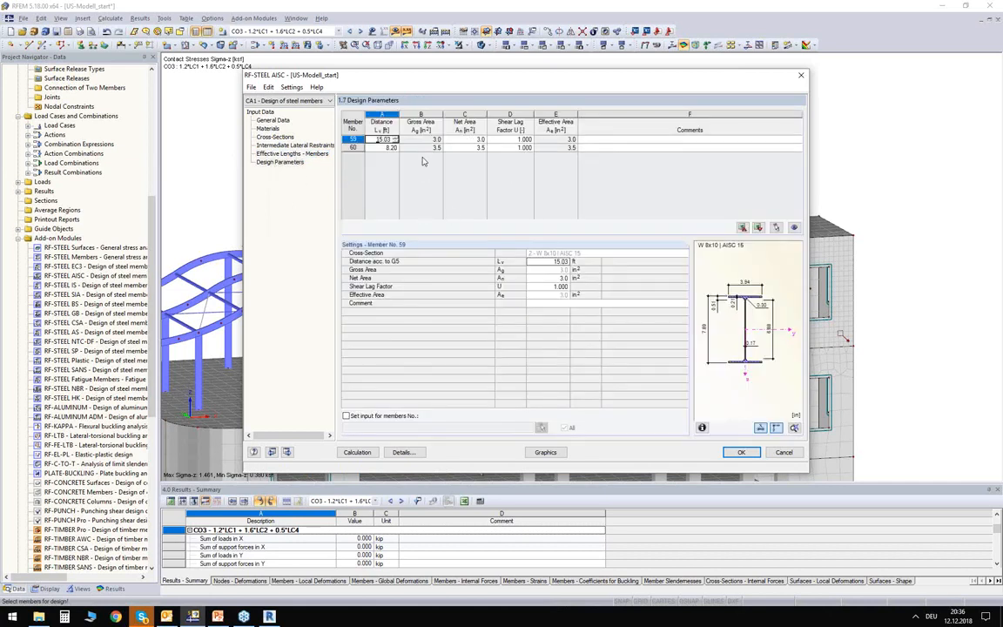
- Run the steel design calculation and examine the lateral-torsional buckling check of member 59 and the z-axis flexural buckling check of member 60
left_click(358, 454)
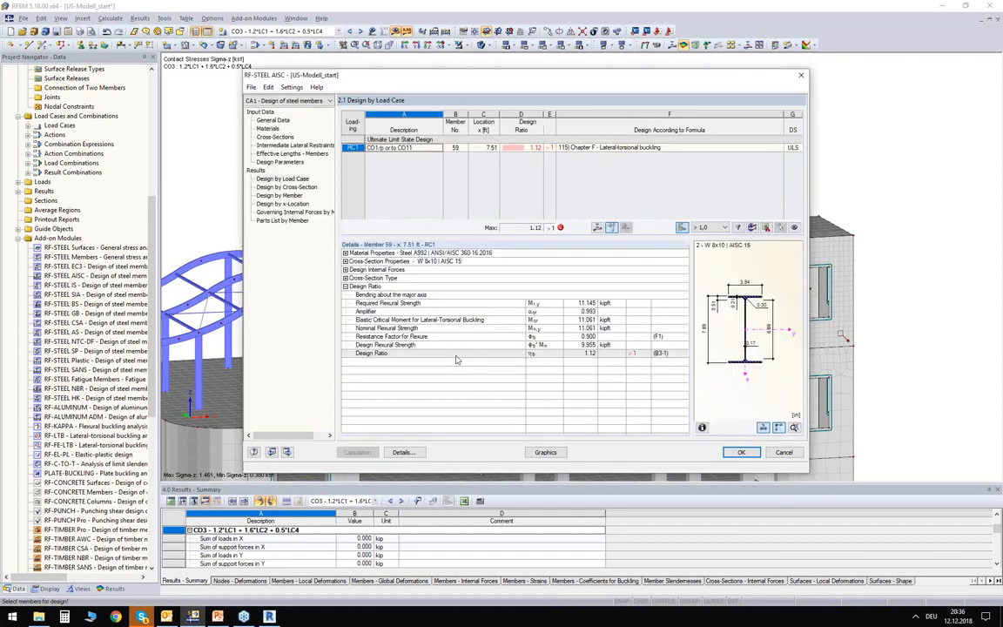
left_click(280, 187)
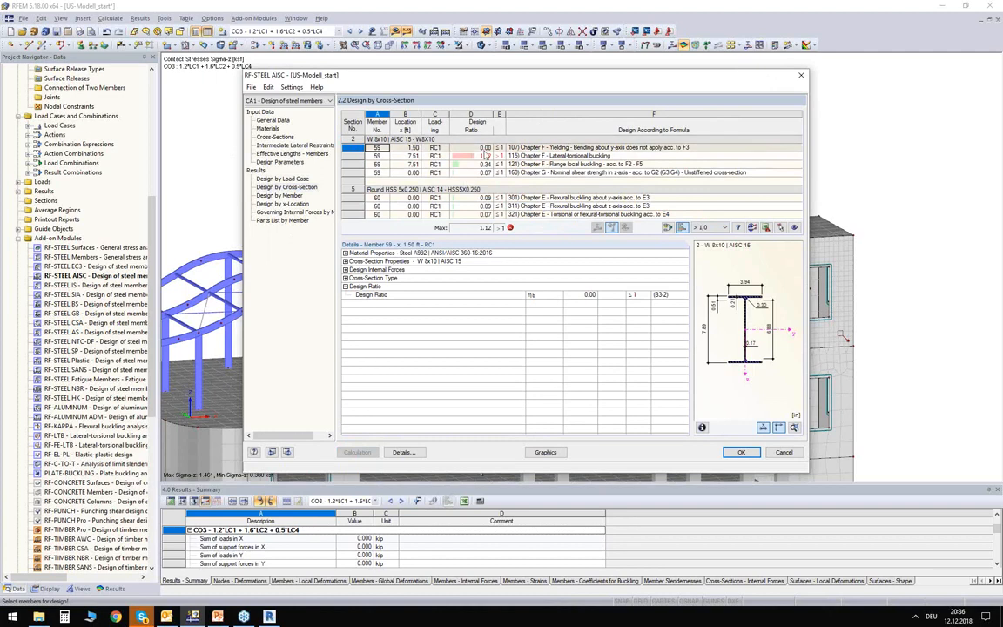
left_click(462, 155)
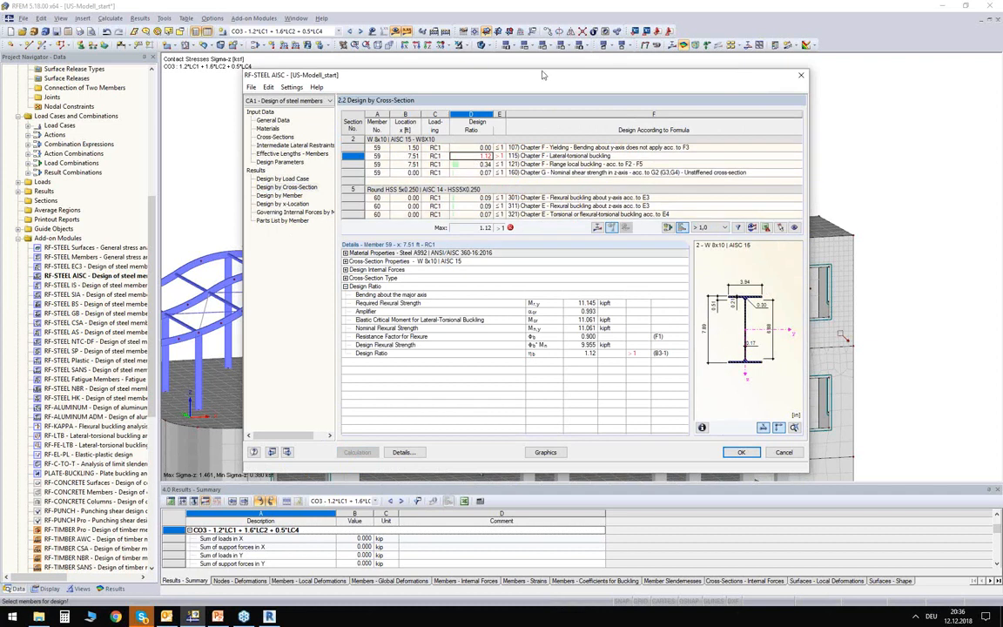
left_click_drag(541, 81, 509, 86)
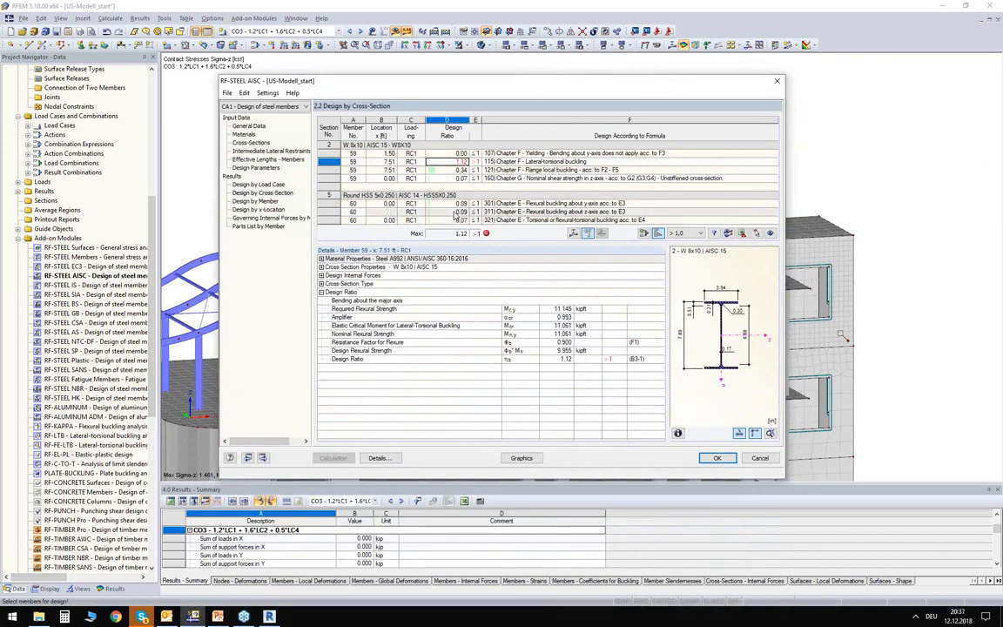
left_click(457, 212)
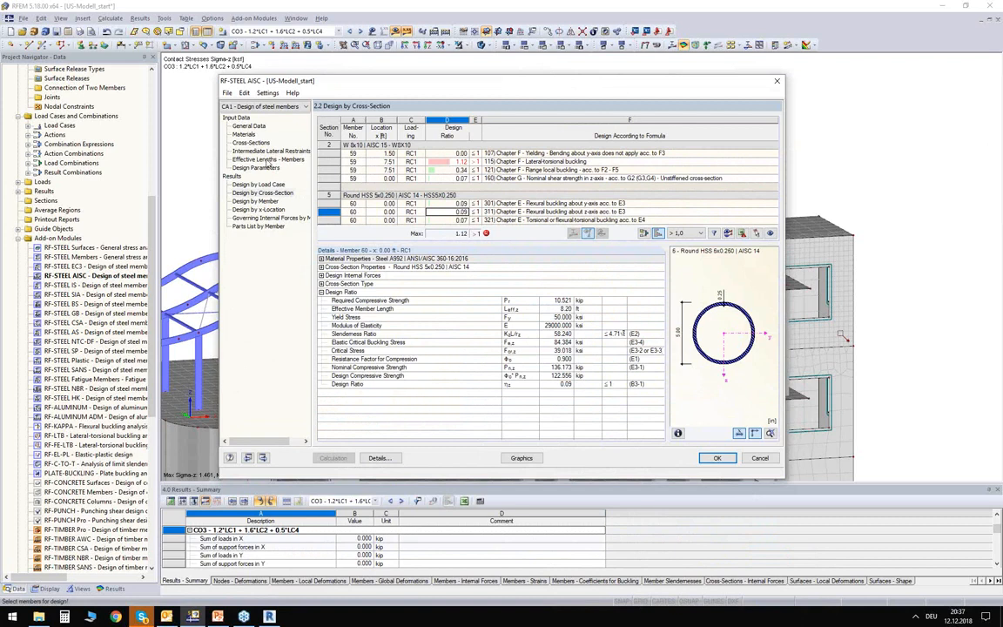
- Open the optimization choices for the Round HSS 5x0.250 cross-section in the design case's input data
left_click(250, 143)
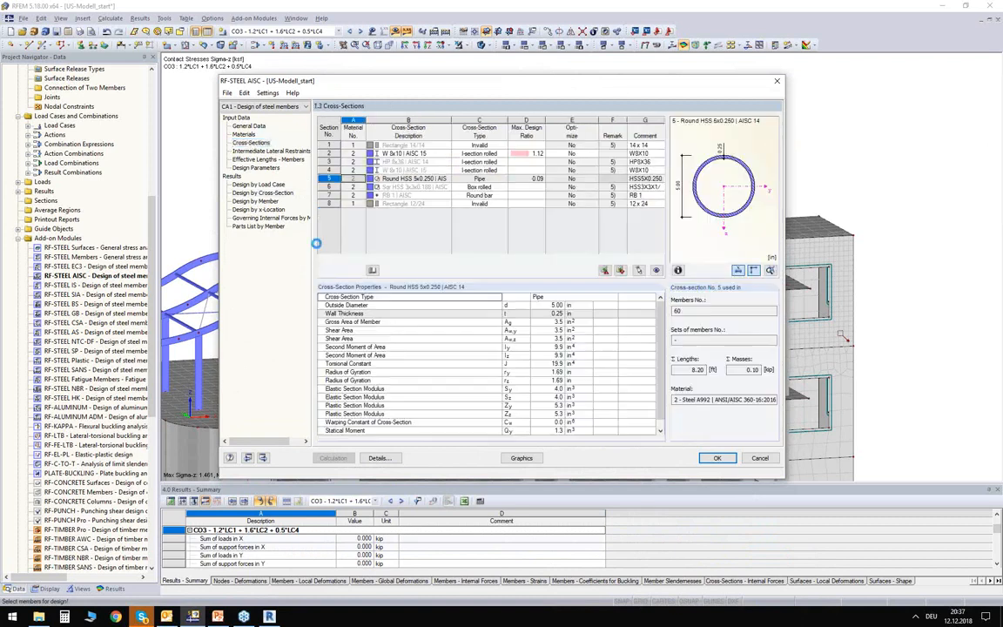
left_click(596, 179)
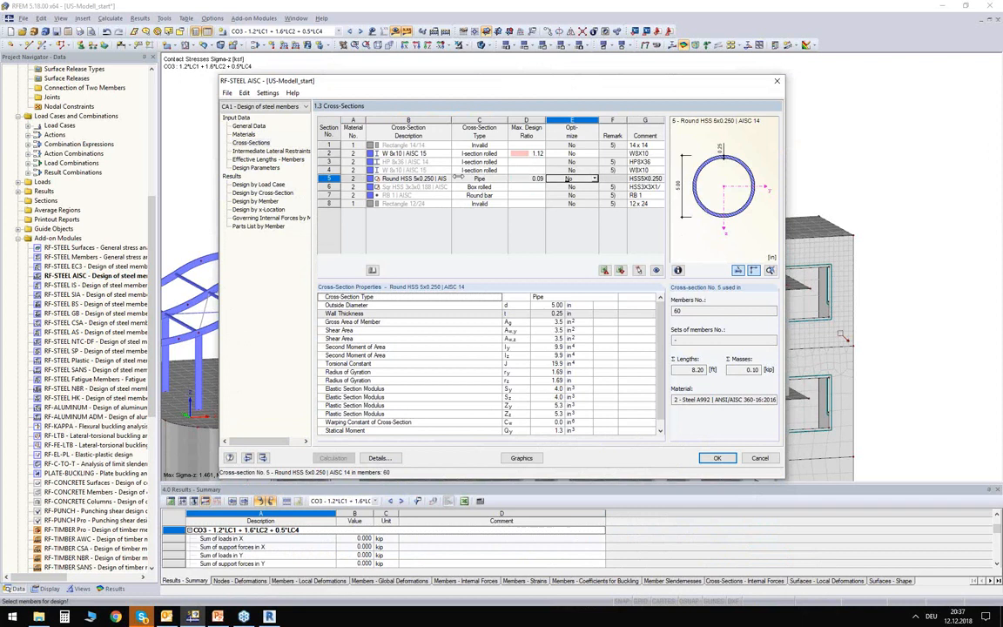
left_click(596, 179)
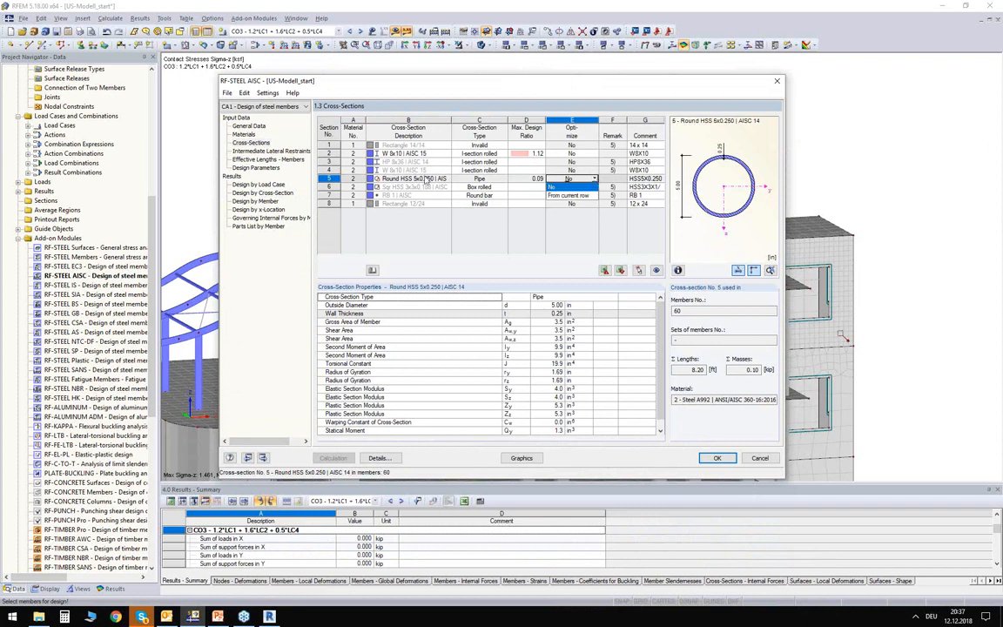
- Set the pipe section to optimize from the current row, and replace it with Round HSS 6.625x0.188 from the AISC 14 library
left_click(564, 197)
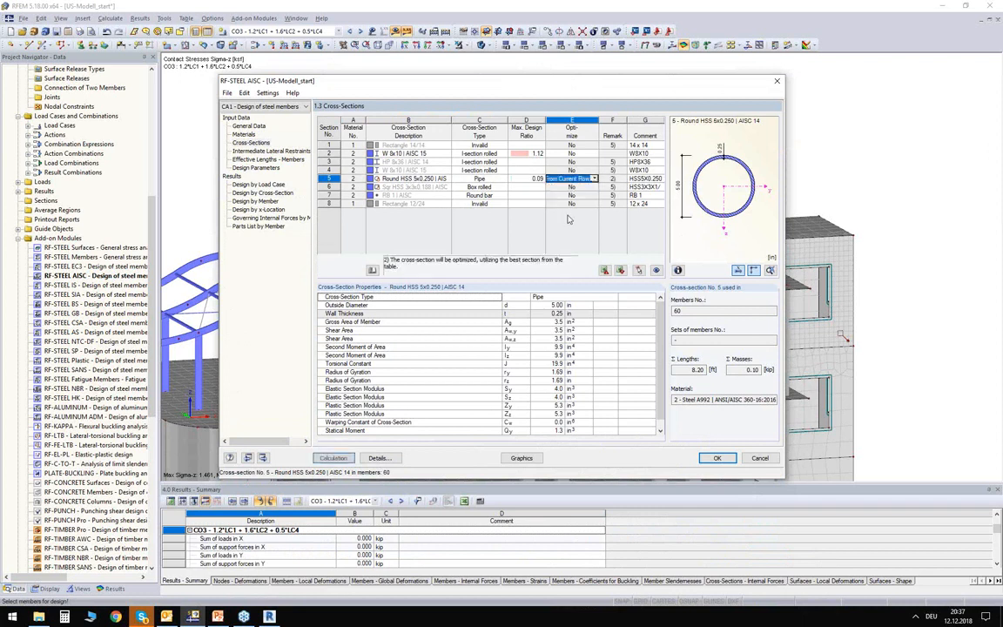
left_click(449, 179)
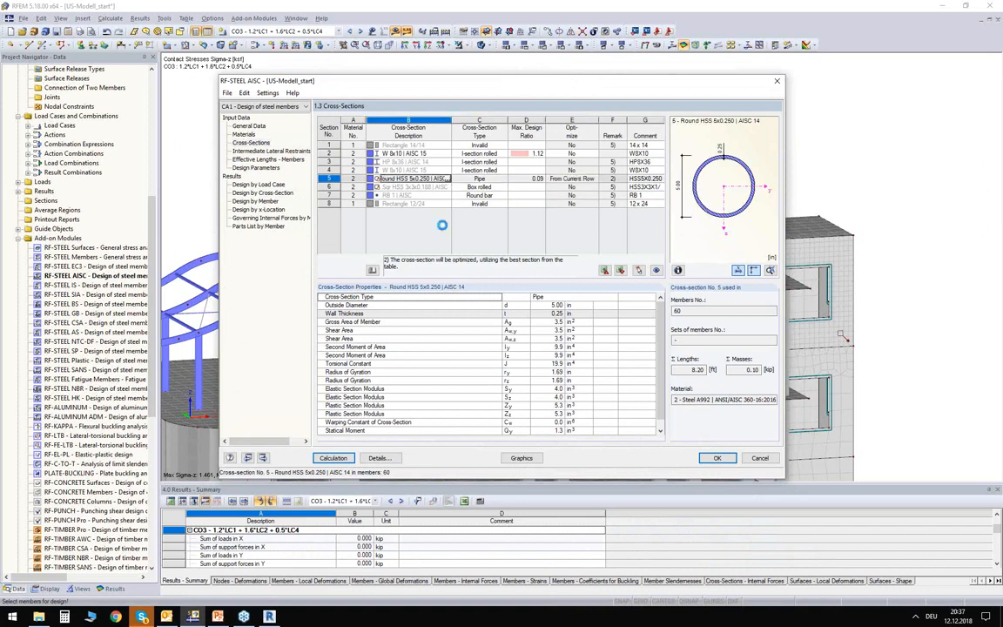
left_click_drag(577, 282, 578, 344)
left_click(543, 324)
left_click(538, 264)
scroll(532, 216, "up", 4)
scroll(528, 216, "up", 1)
left_click(529, 215)
scroll(532, 216, "up", 4)
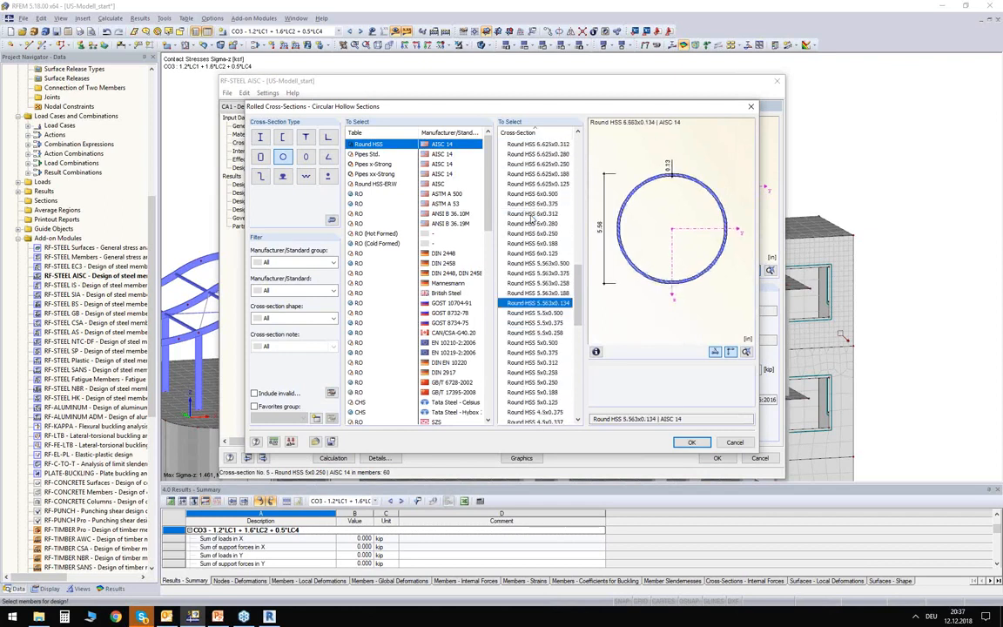
left_click(538, 205)
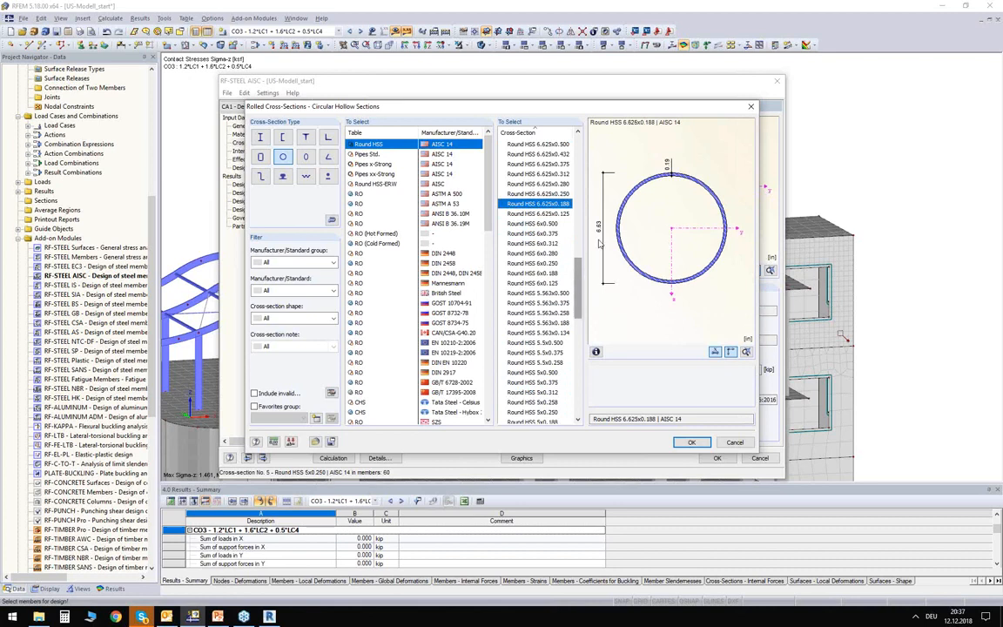
left_click(692, 443)
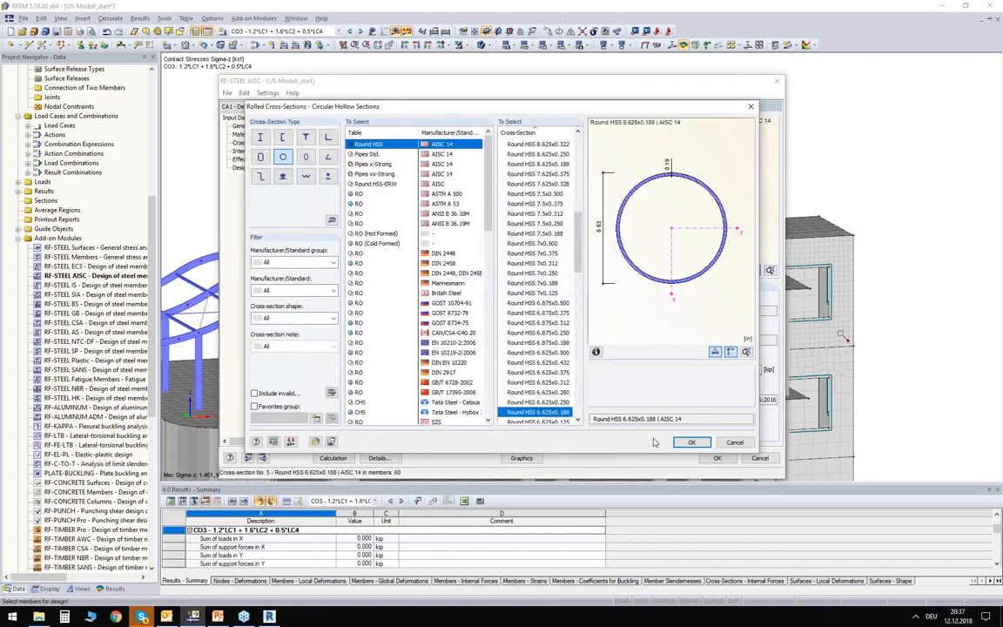
left_click(734, 442)
- Import the pipe's cross-section from RFEM to discard the module's replacement section
right_click(403, 183)
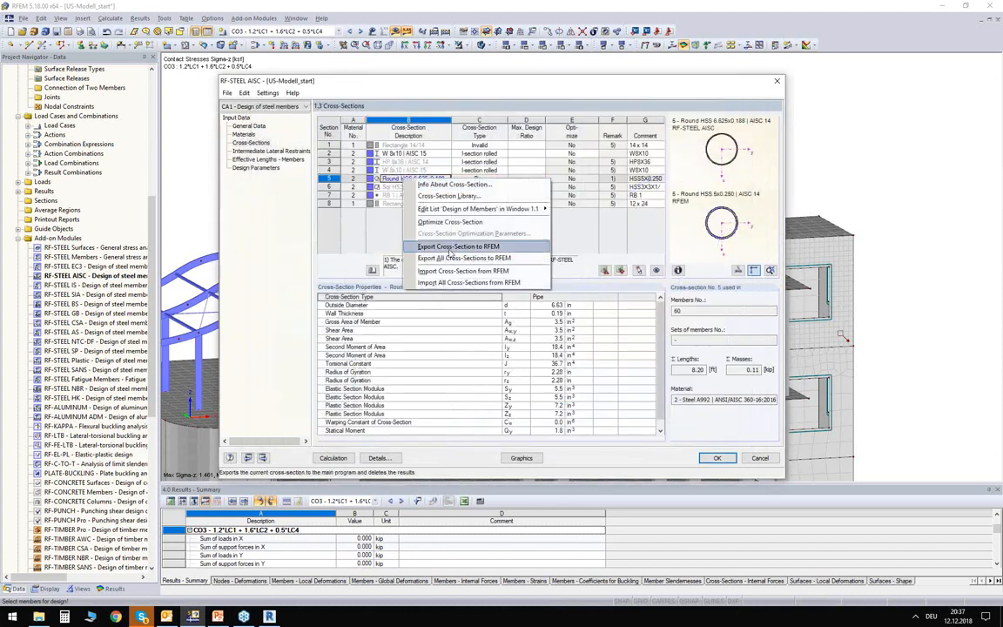
left_click(461, 272)
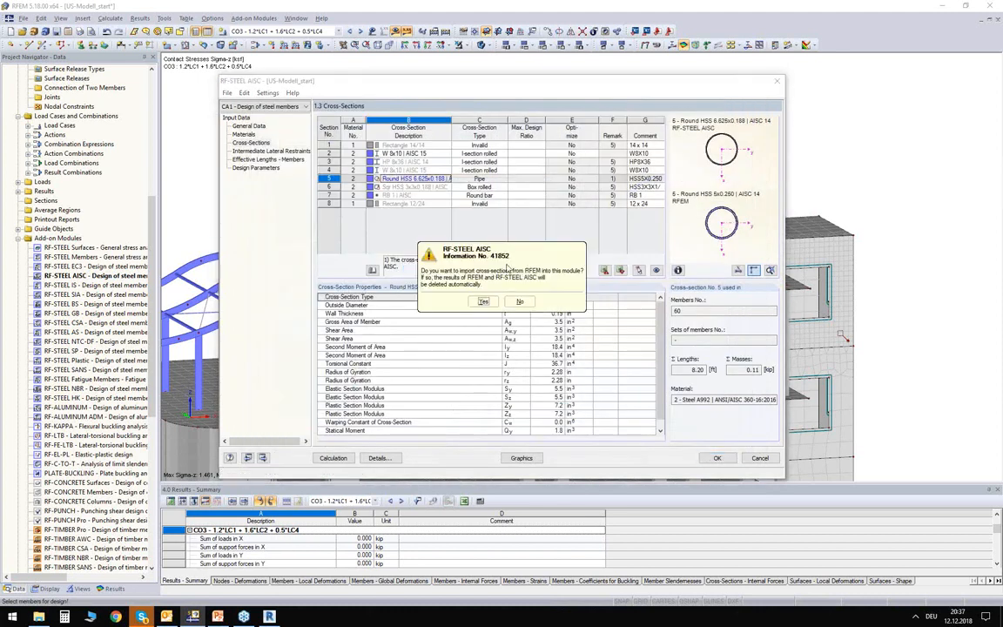
left_click(479, 299)
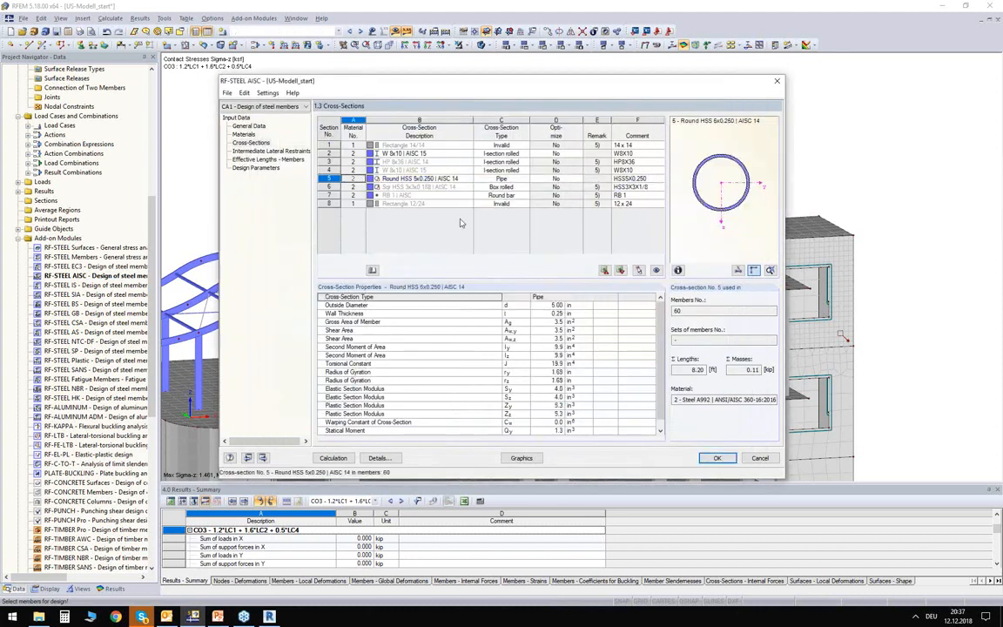
- Set the optimization of the Round HSS 5x0.250 pipe section to "From current row"
left_click(578, 180)
left_click(578, 180)
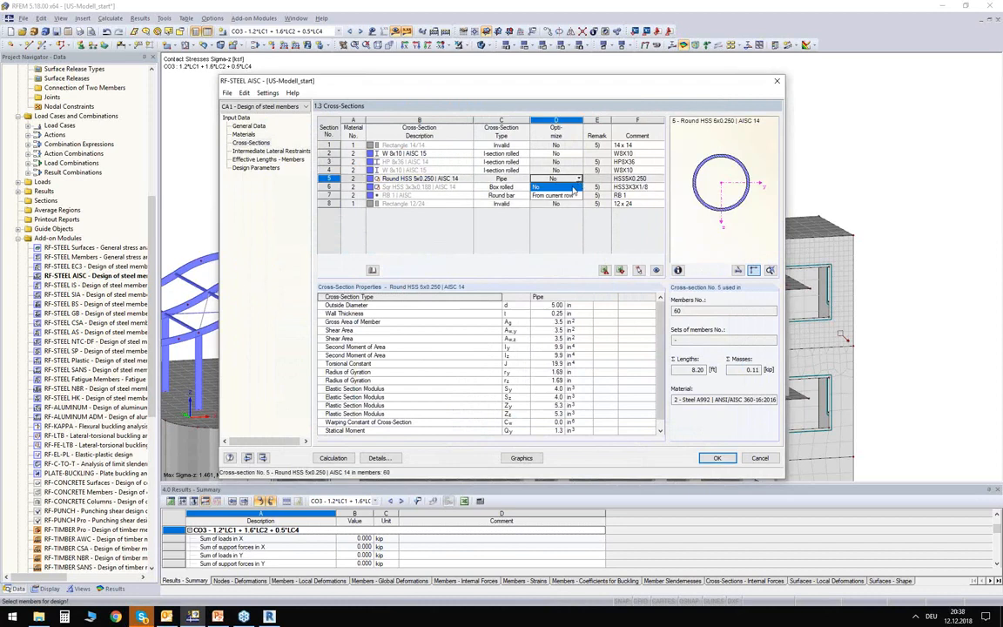
left_click(563, 188)
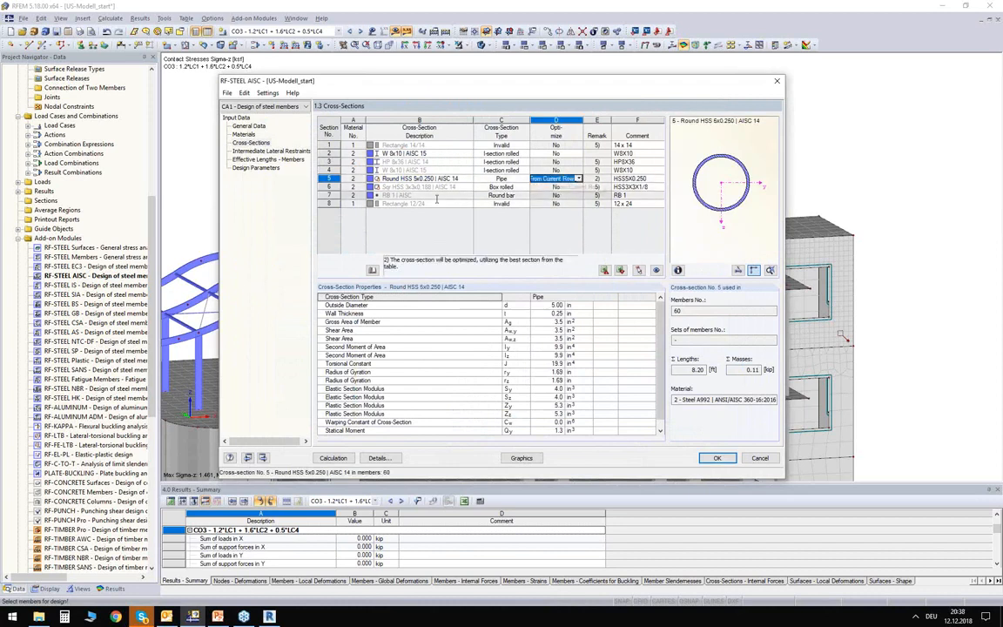
- Select the W 8x10 section, locate its beam in the model and accept the design module's input
left_click_drag(465, 92, 466, 171)
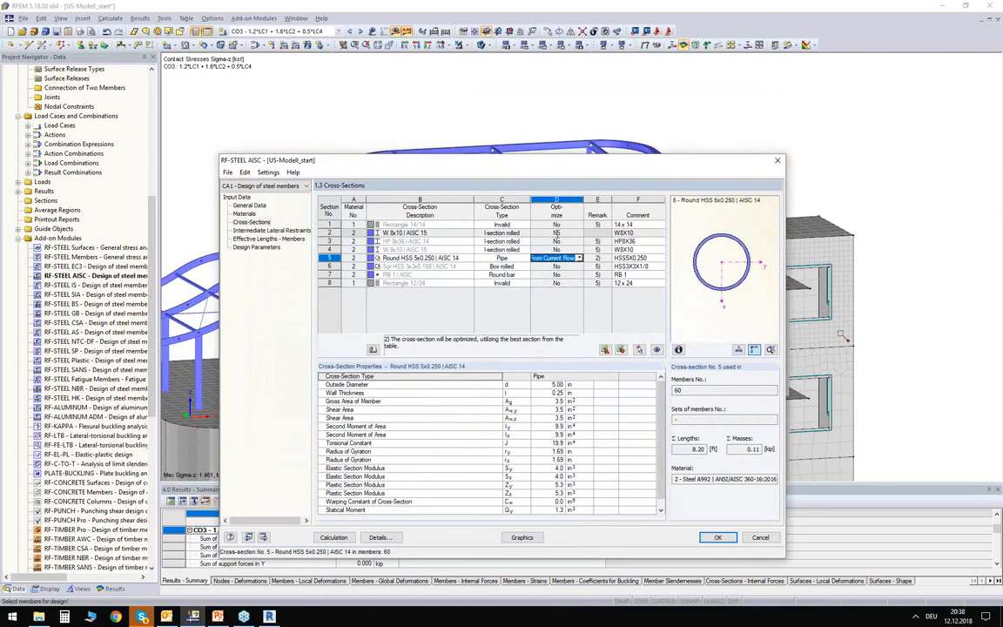
left_click(449, 233)
left_click_drag(459, 160, 459, 221)
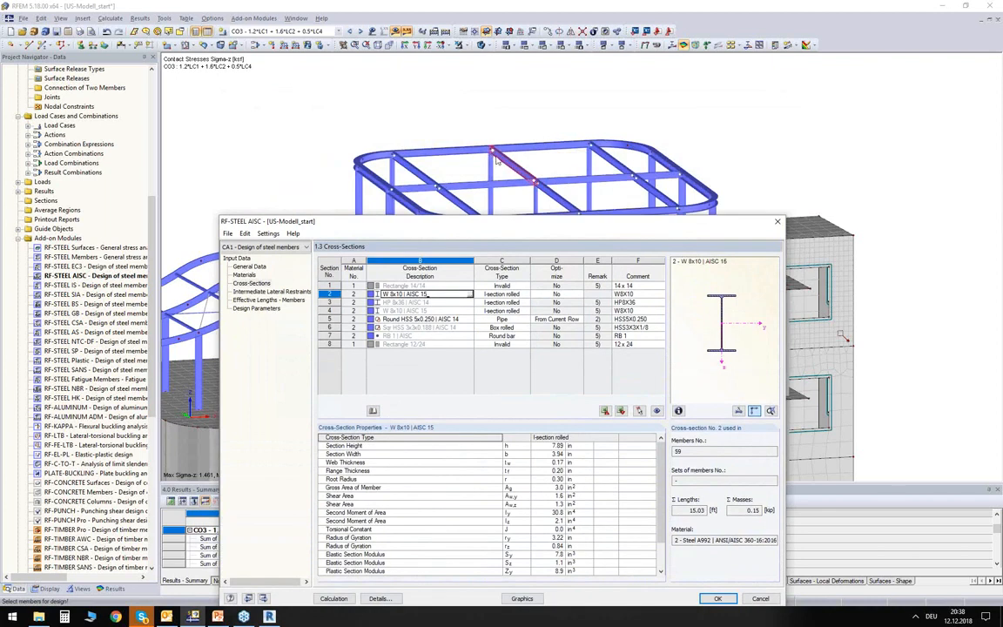
left_click_drag(503, 220, 515, 126)
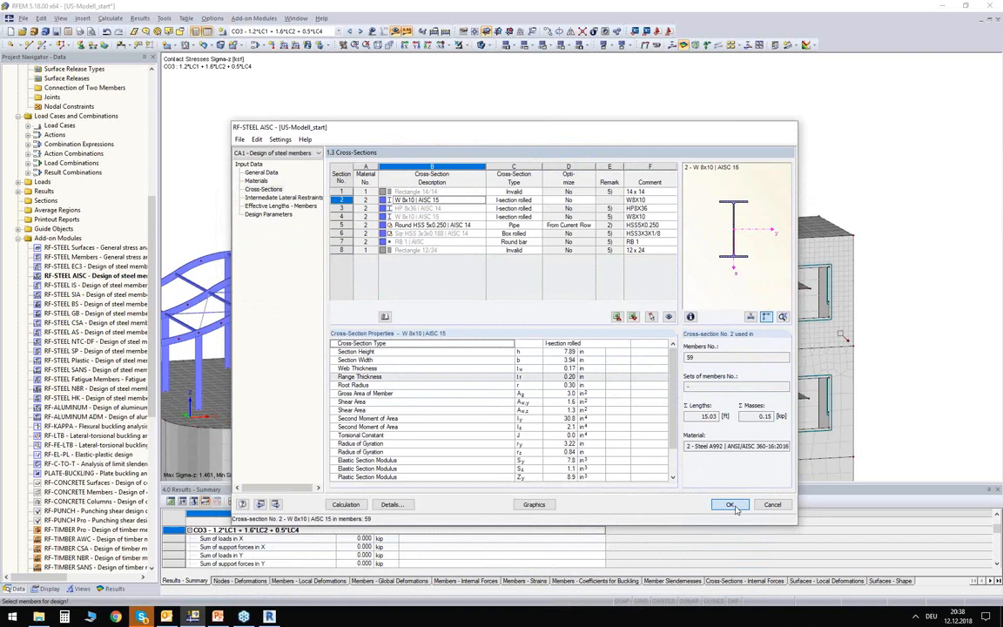
left_click(730, 505)
- Copy the two selected roof cross beams halfway into the adjacent bays of the canopy frame
scroll(532, 139, "up", 5)
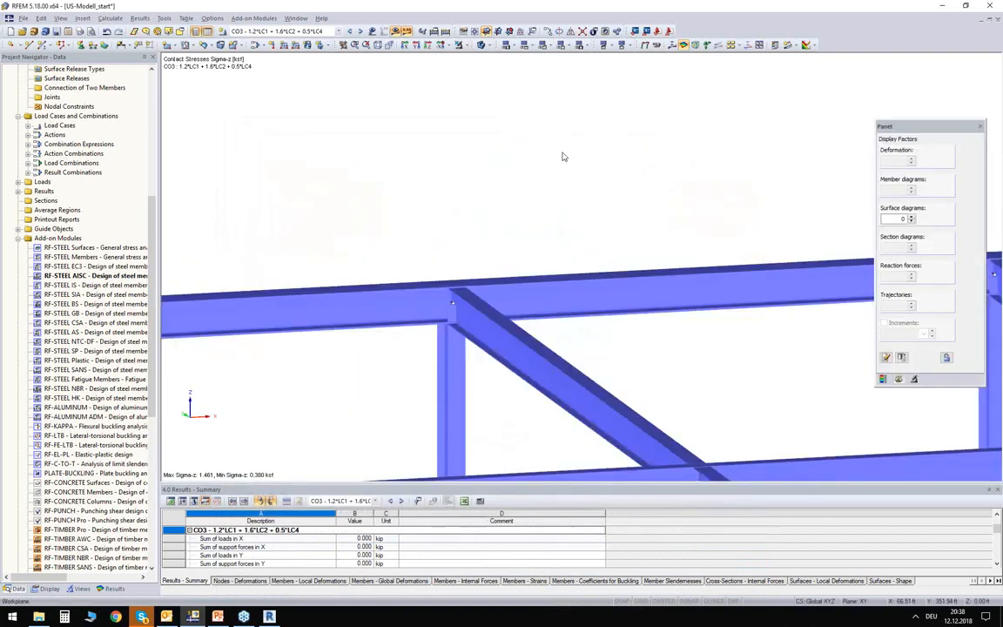
scroll(523, 138, "down", 4)
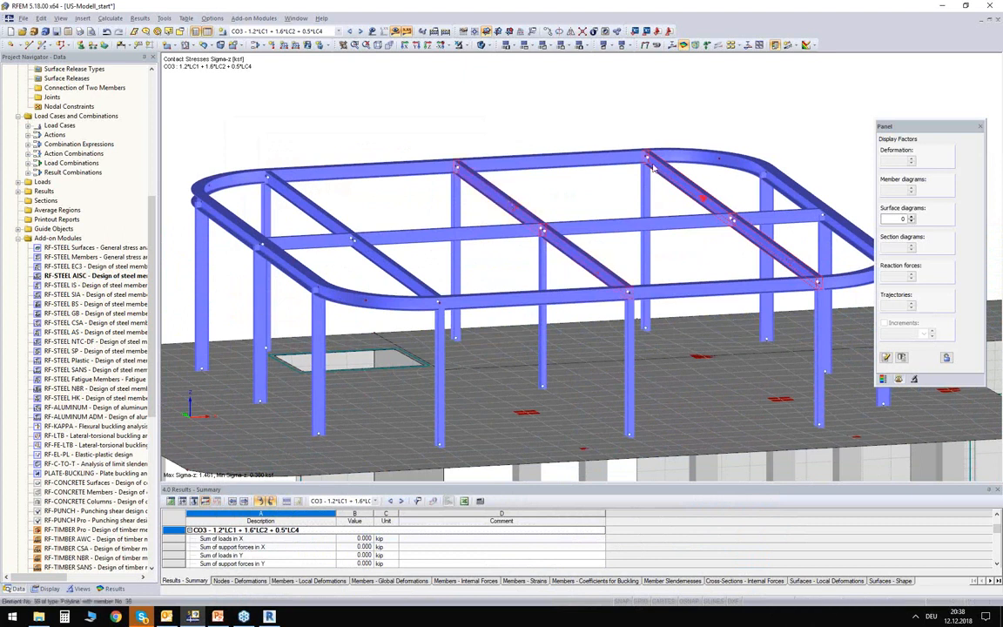
left_click_drag(646, 158, 554, 165)
left_click(482, 328)
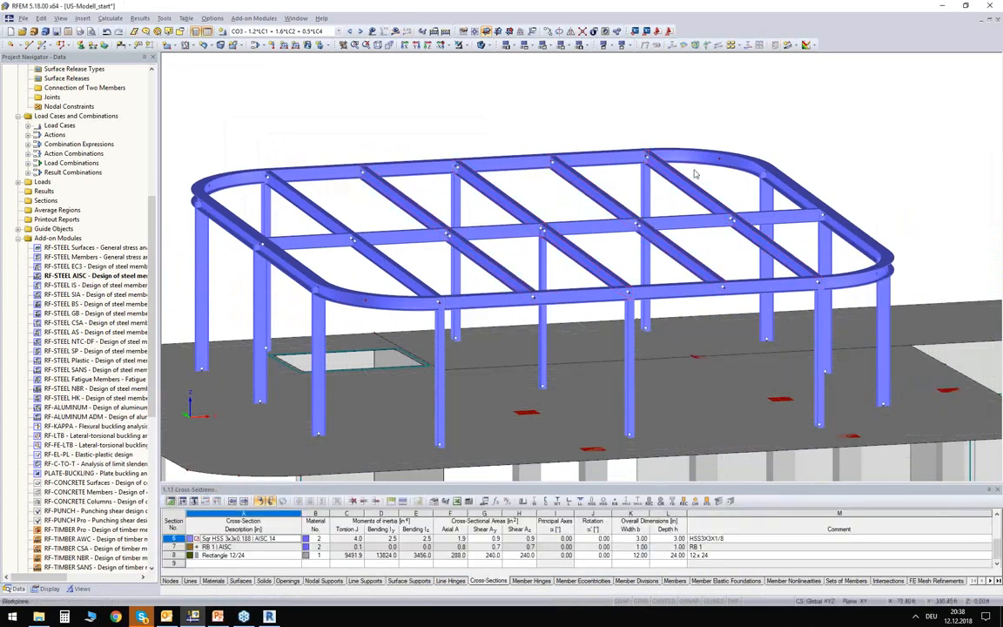
- Display the loads of load case LC4 - SNOW1 on the canopy and select the middle cross beam
middle_click_drag(557, 190, 517, 198, "ctrl")
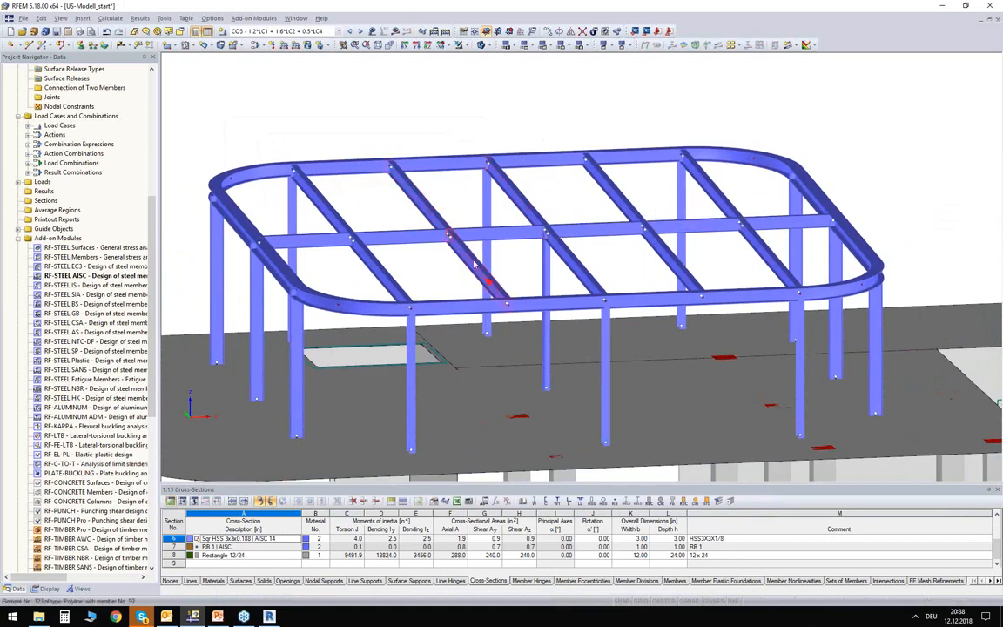
middle_click_drag(477, 220, 459, 206, "ctrl")
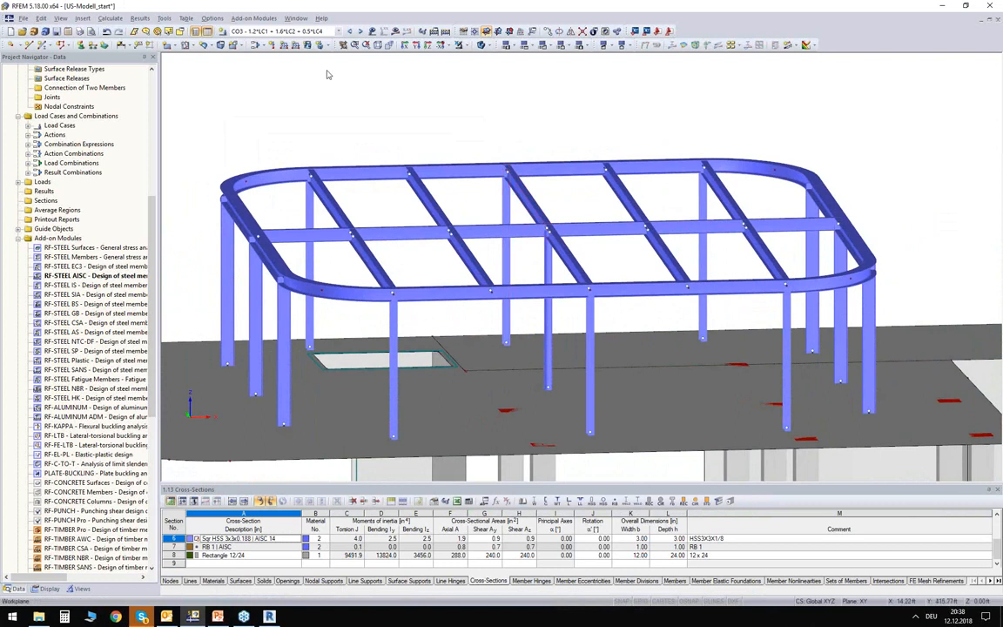
left_click(312, 35)
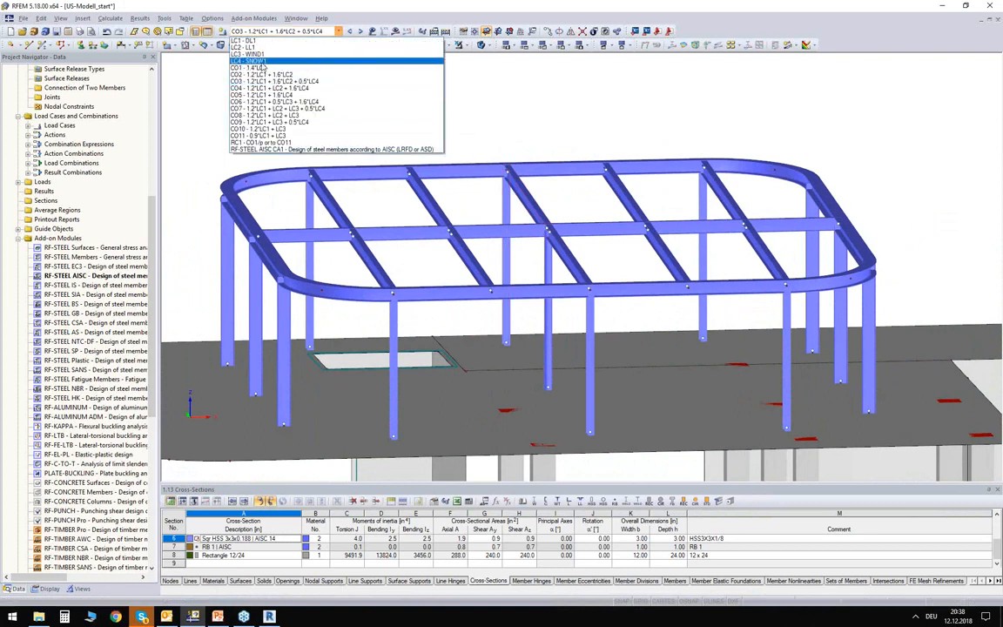
left_click(261, 63)
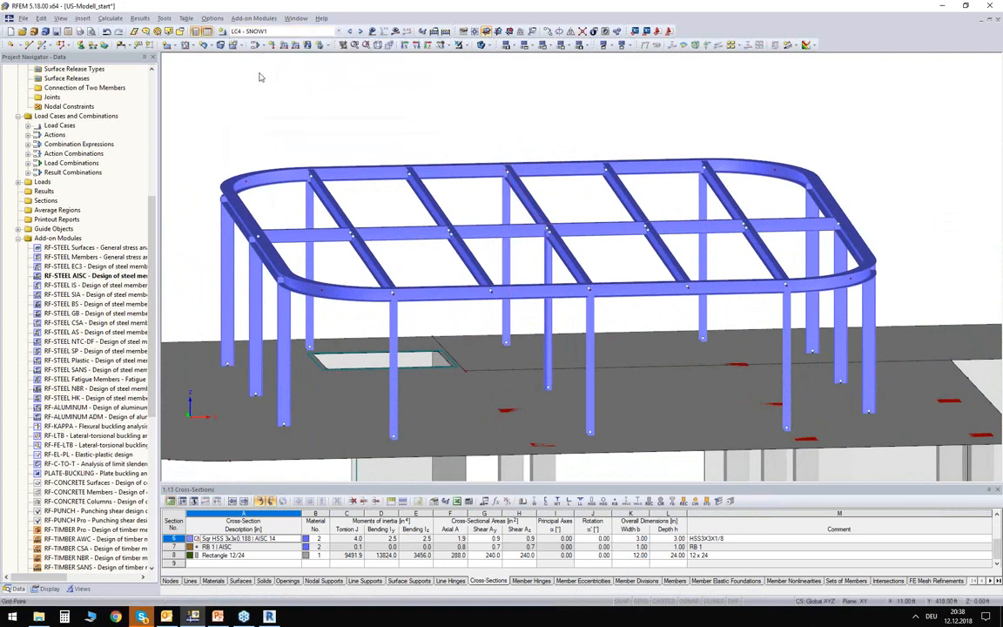
left_click(373, 31)
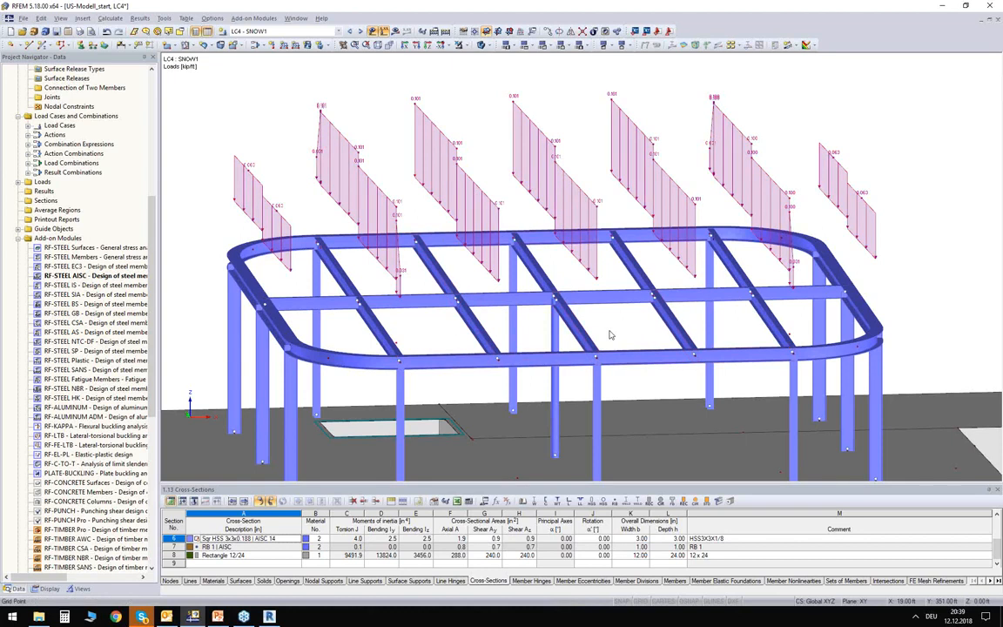
middle_click_drag(556, 256, 557, 253, "ctrl")
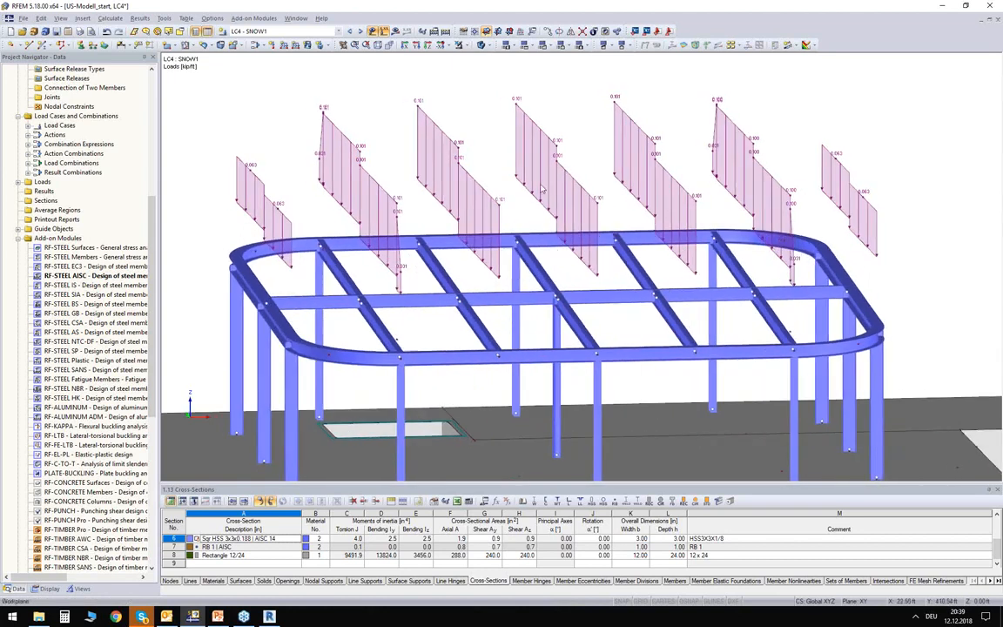
left_click(541, 276)
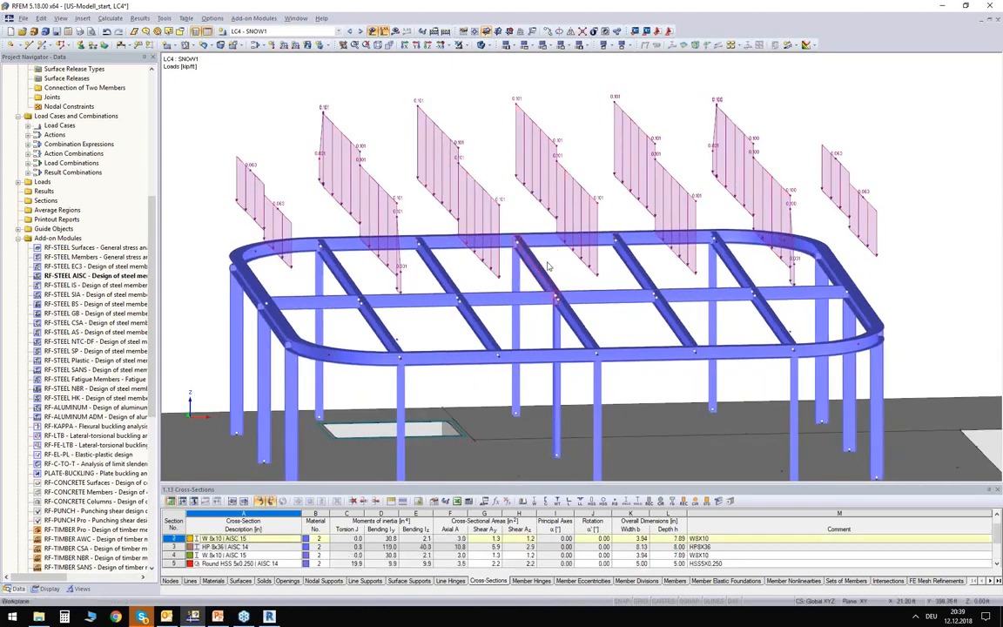
- Reopen the RF-STEEL AISC design case, review the W 8x10 section in the cross-sections table and run the calculation
double_click(96, 275)
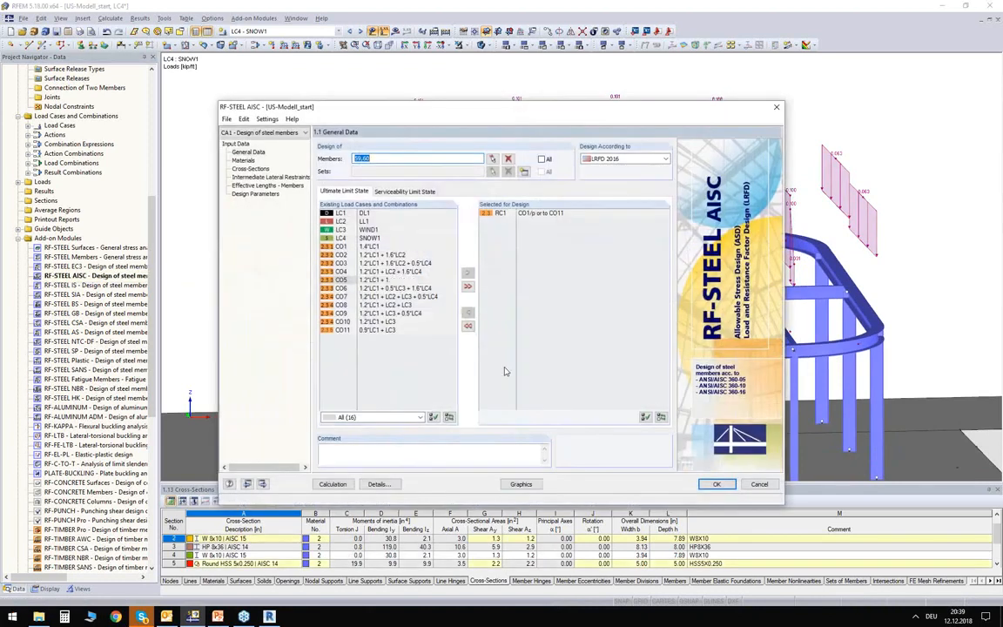
left_click(250, 169)
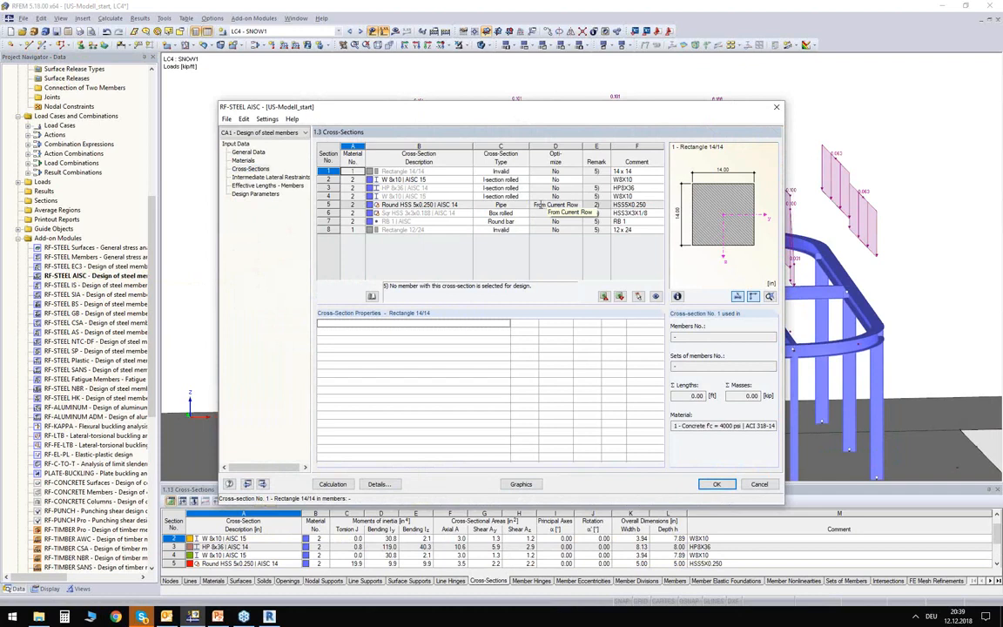
left_click(413, 180)
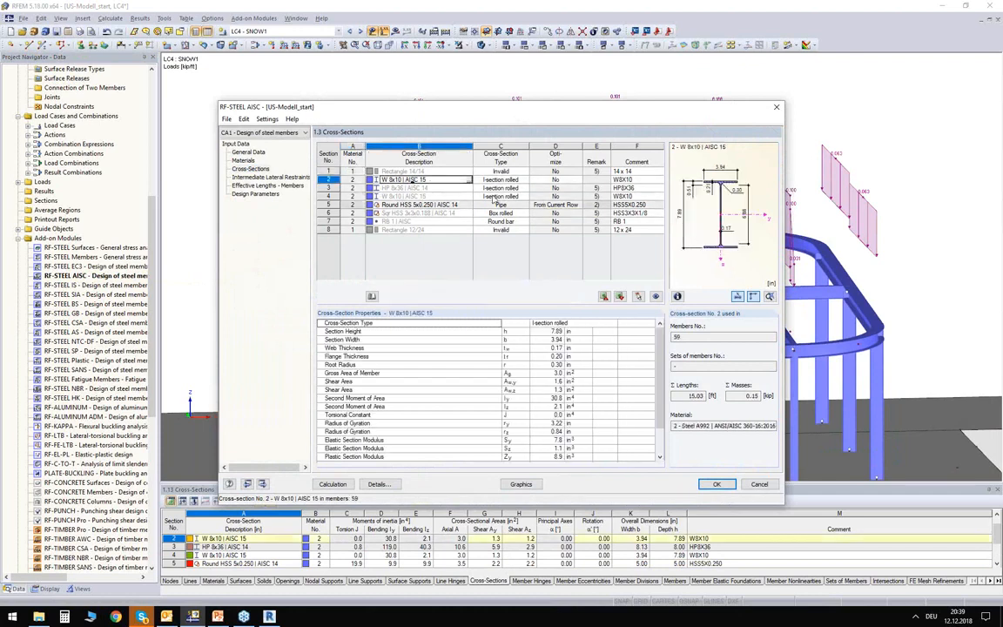
left_click_drag(468, 104, 523, 110)
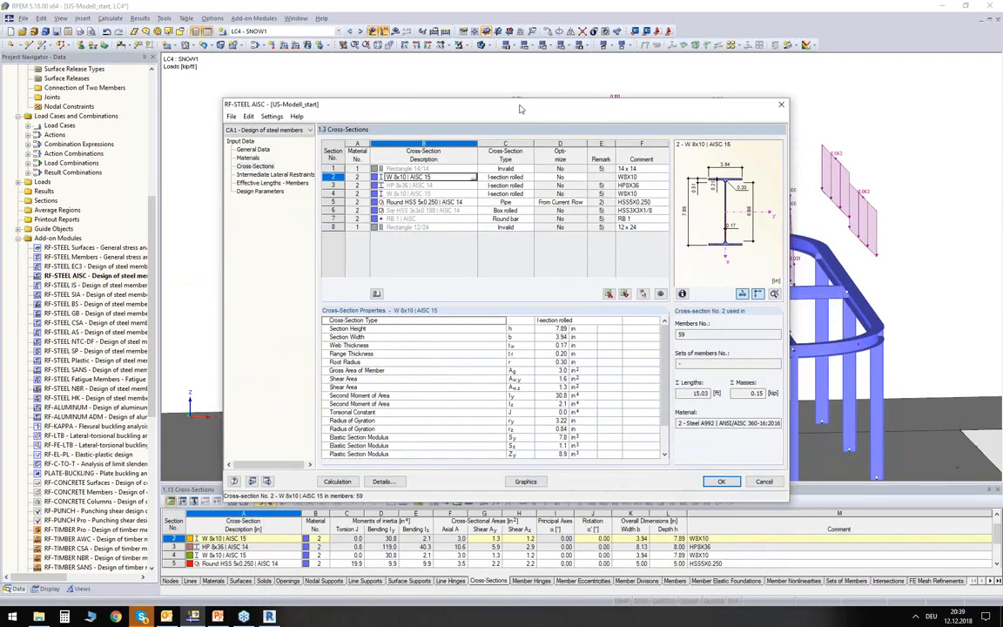
left_click(347, 484)
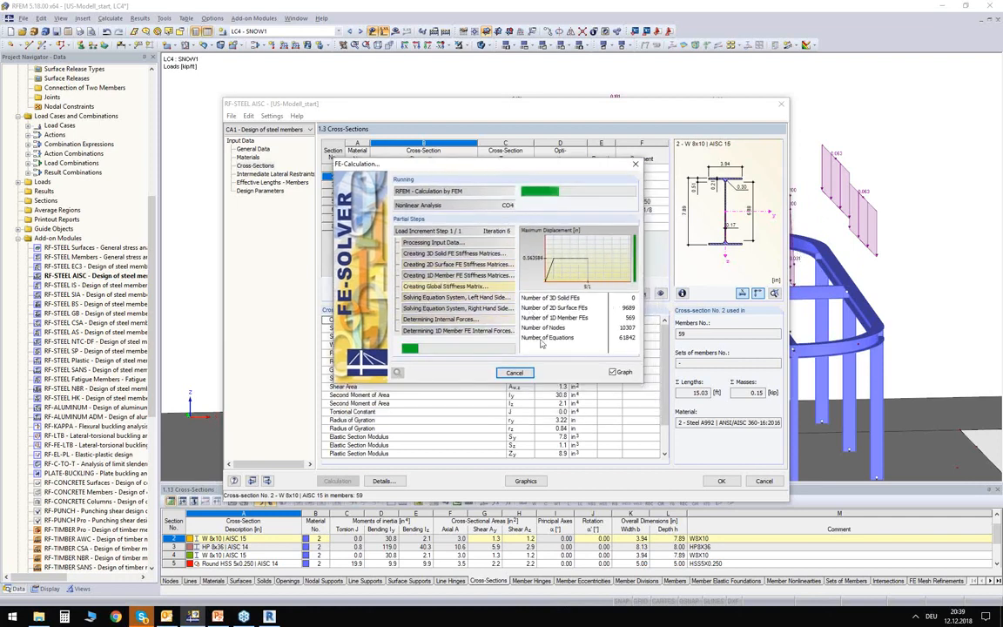
- Check the CPU load in the Windows Task Manager during the FE calculation, and close it
right_click(516, 616)
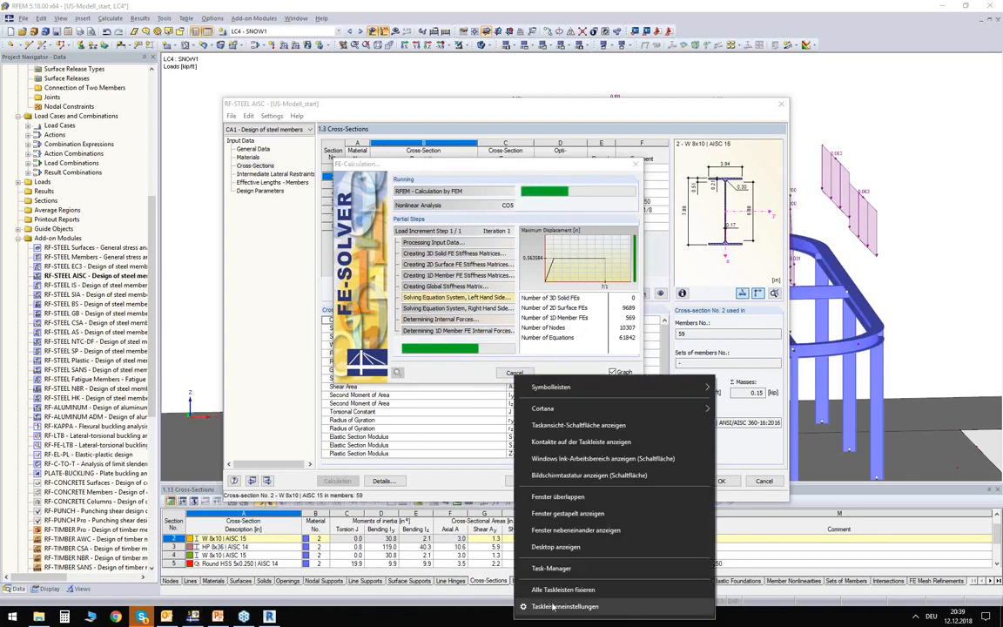
left_click(558, 570)
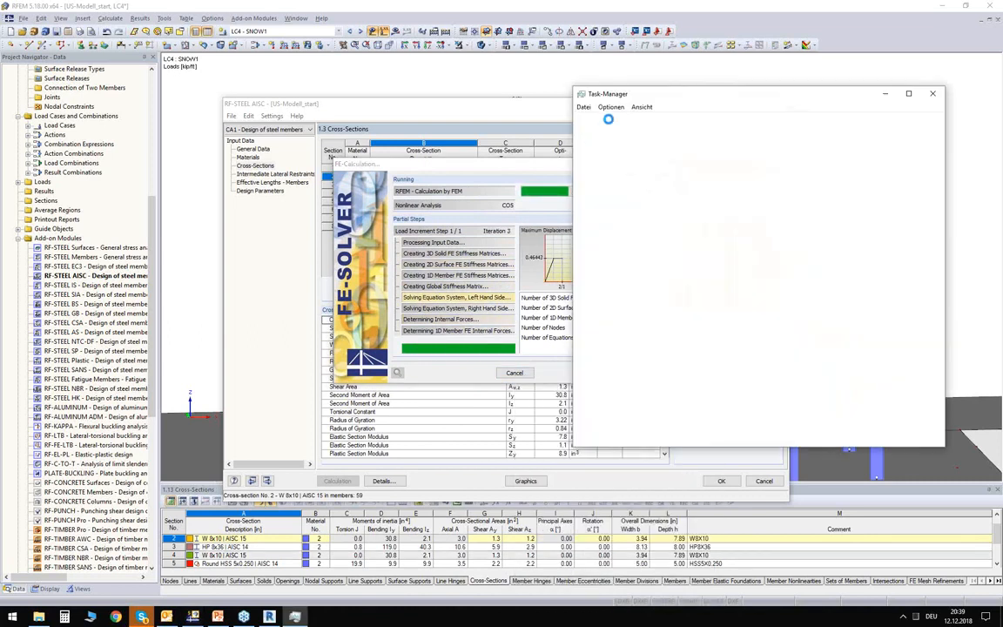
left_click(626, 122)
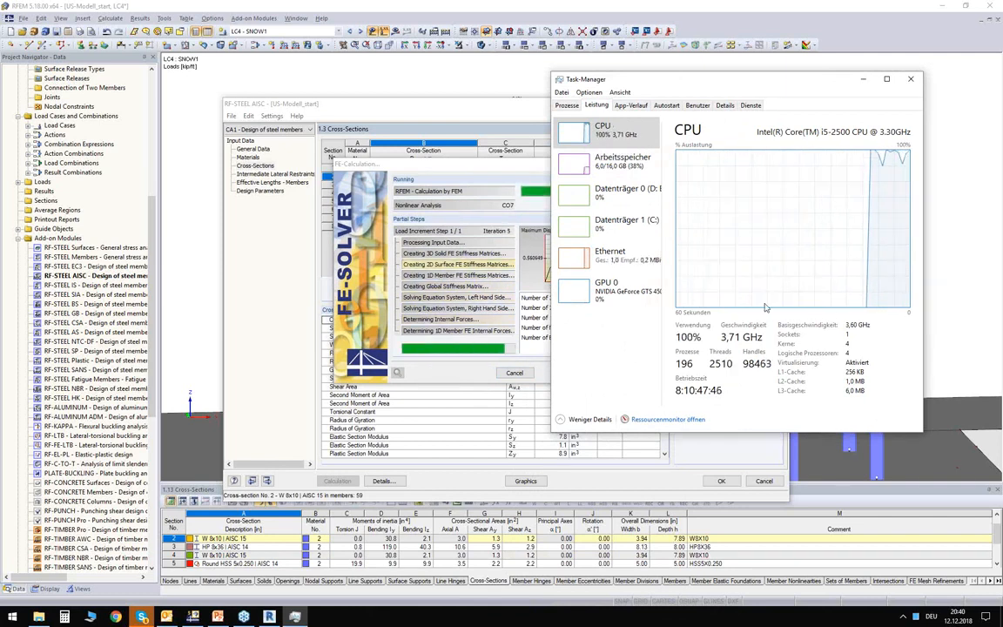
left_click_drag(732, 90, 727, 104)
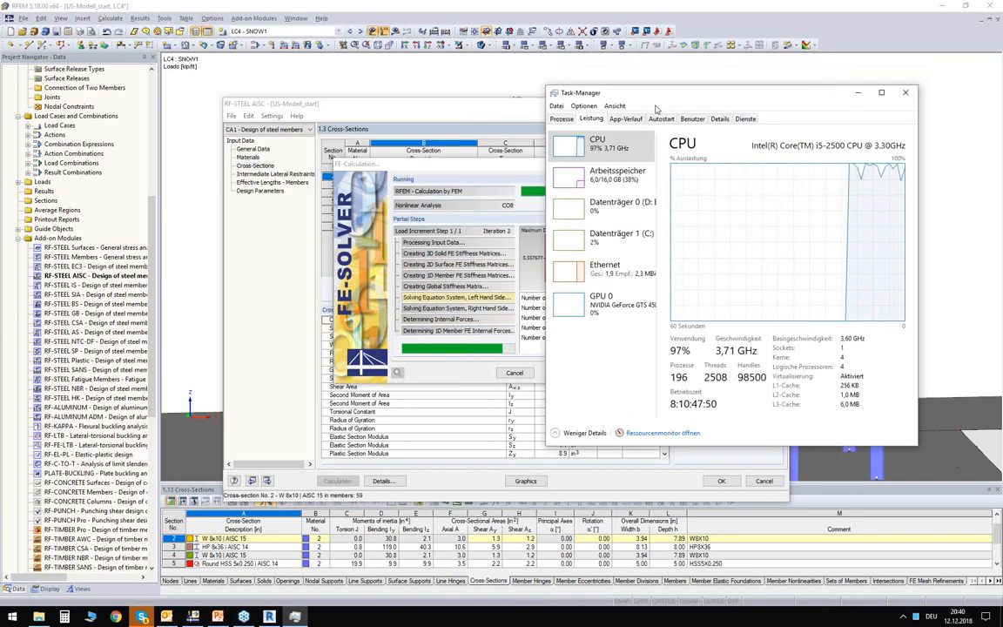
left_click_drag(596, 94, 576, 118)
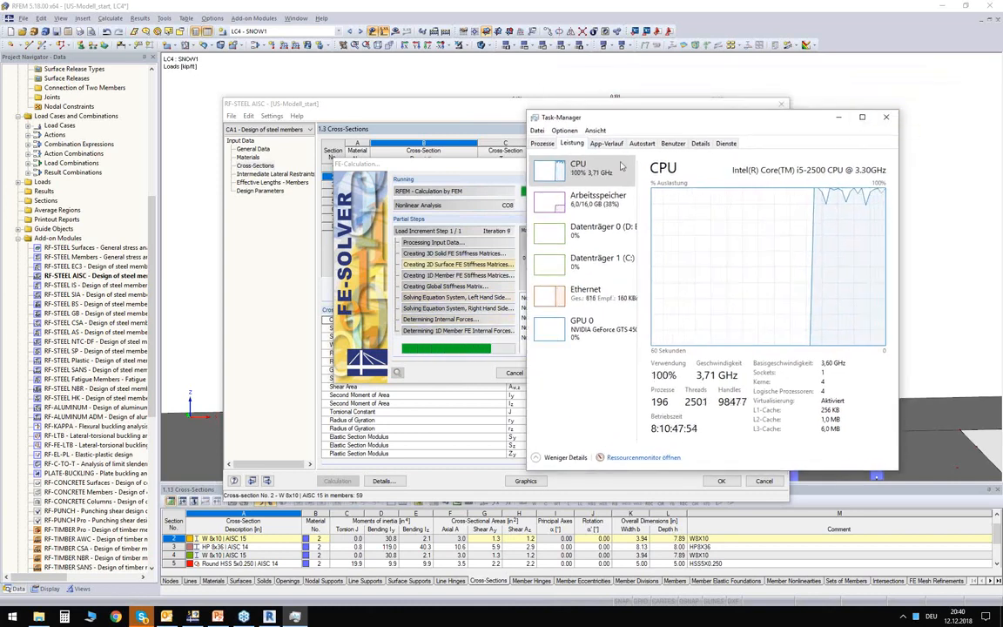
left_click(887, 116)
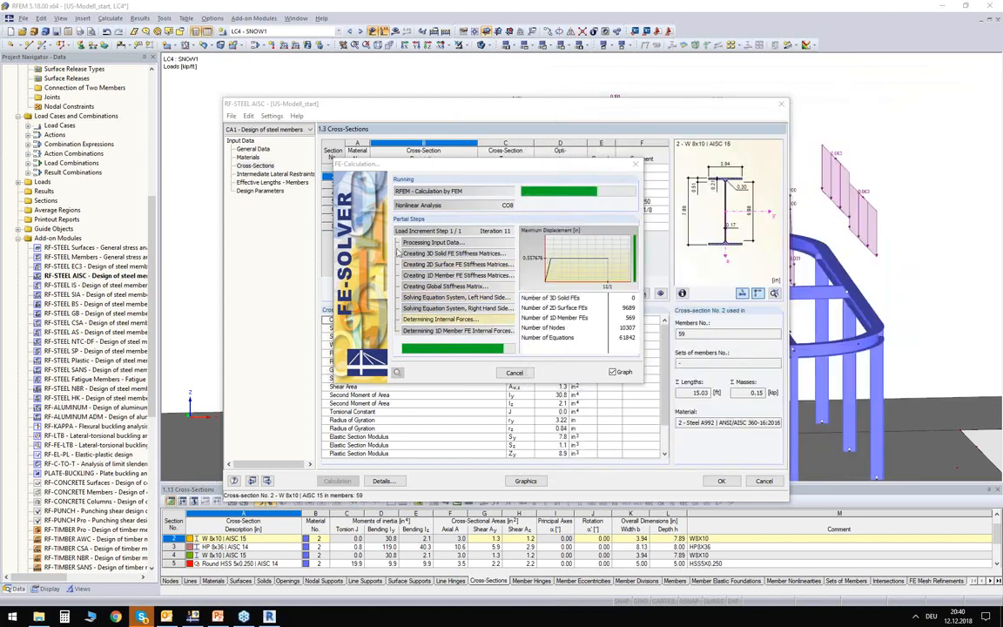
left_click_drag(482, 166, 493, 142)
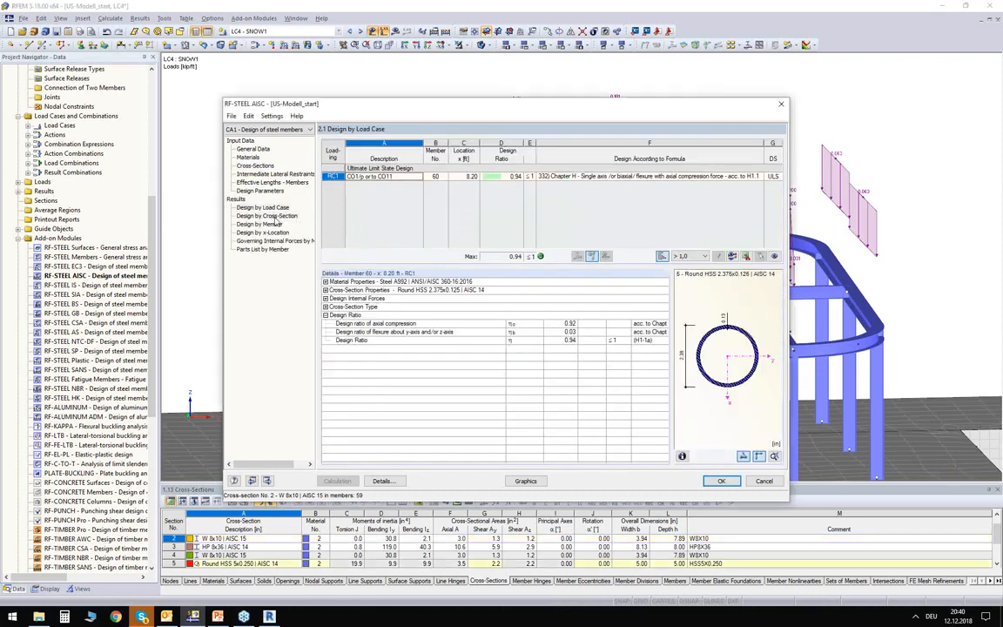
- Review the design results by cross-section, examining the W 8x10 lateral-torsional buckling check and the round HSS pipe's combined axial and flexure check
left_click(266, 215)
left_click(441, 185)
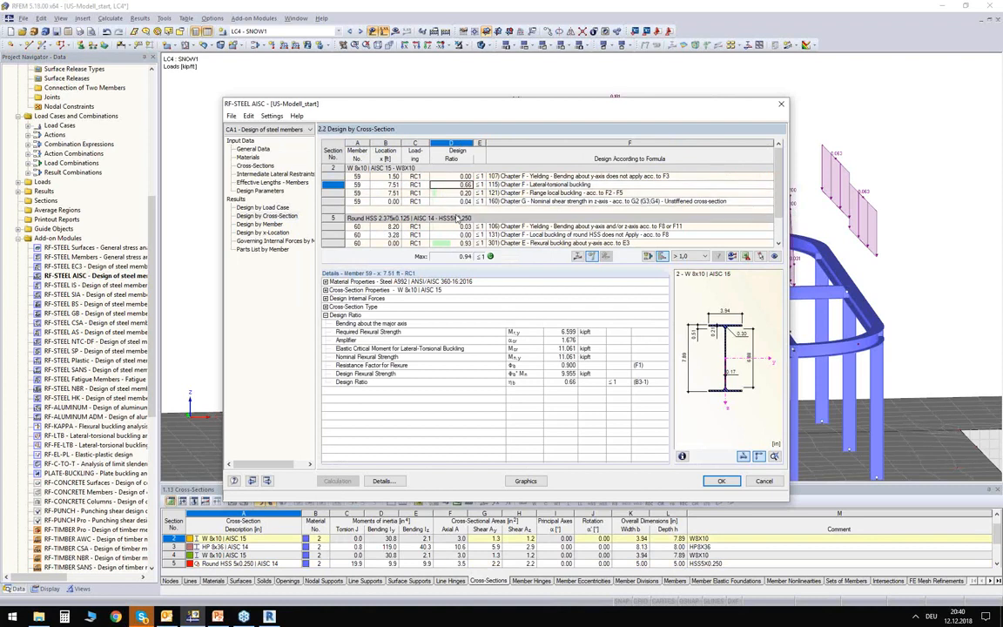
scroll(448, 242, "down", 1)
left_click(462, 243)
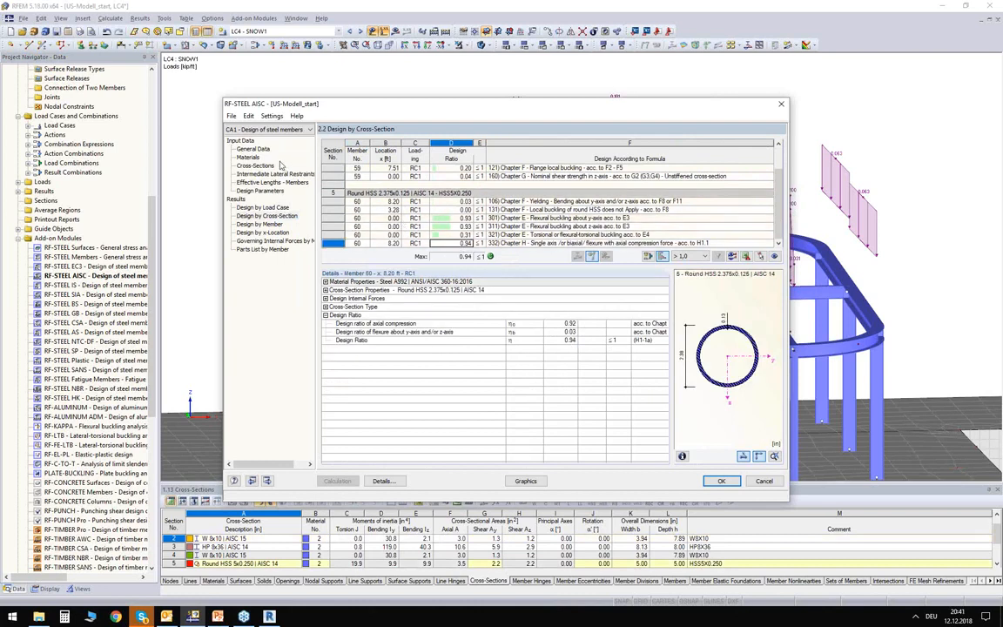
- Examine the Round HSS 2.375x0.125 pipe in the module's cross-sections table, comparing it with the RFEM section and viewing its available export options
left_click(256, 166)
left_click_drag(417, 102, 495, 273)
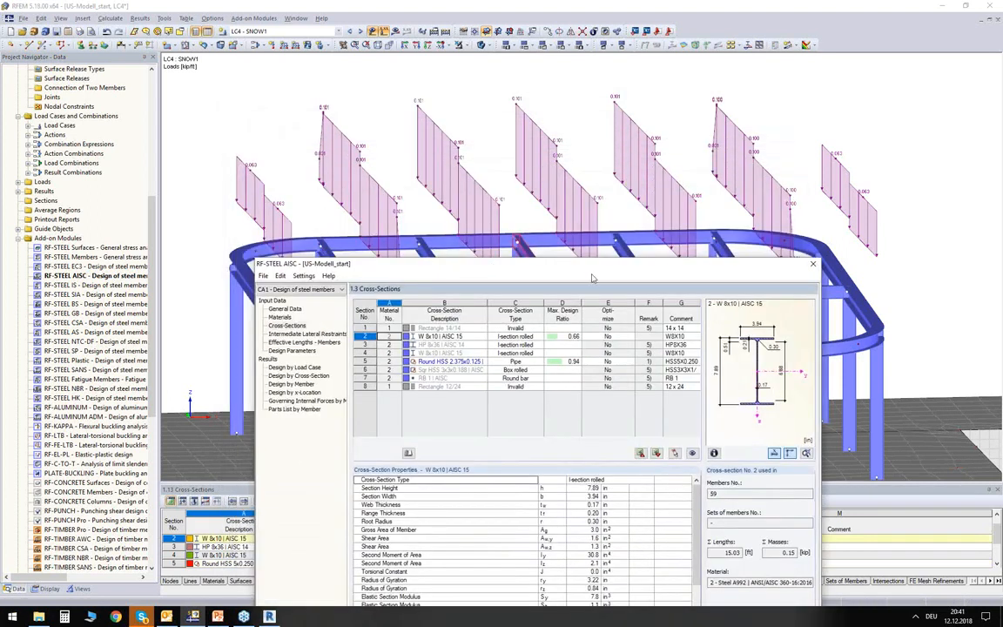
left_click_drag(580, 269, 582, 370)
left_click(462, 461)
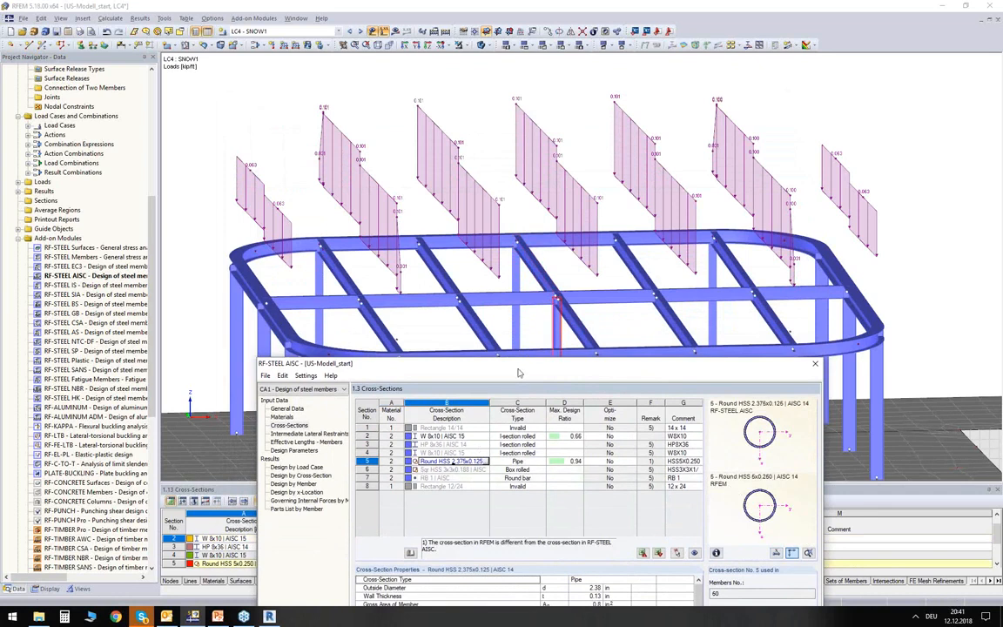
left_click_drag(524, 370, 527, 387)
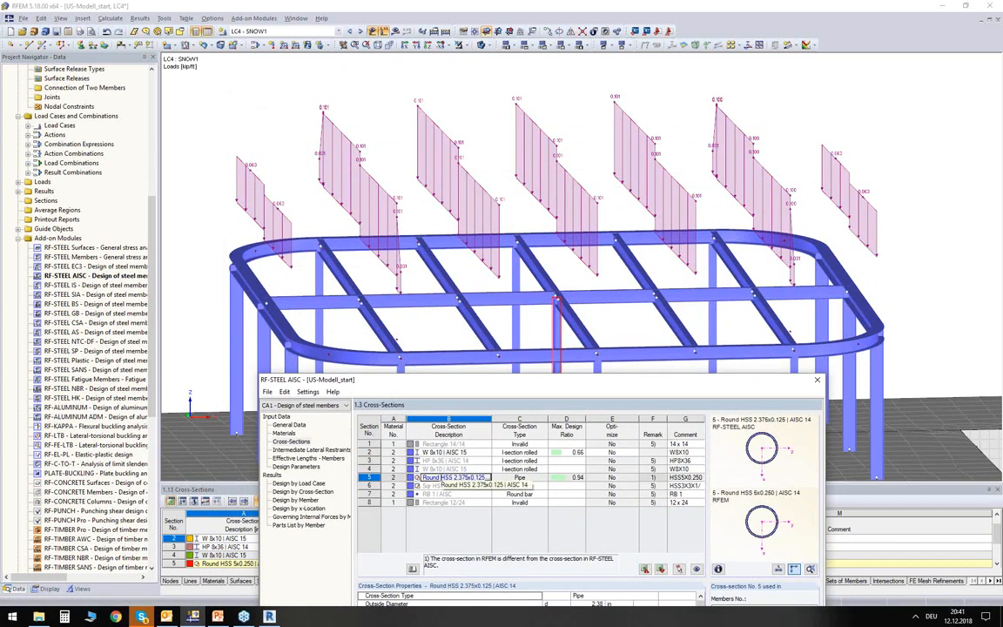
right_click(442, 480)
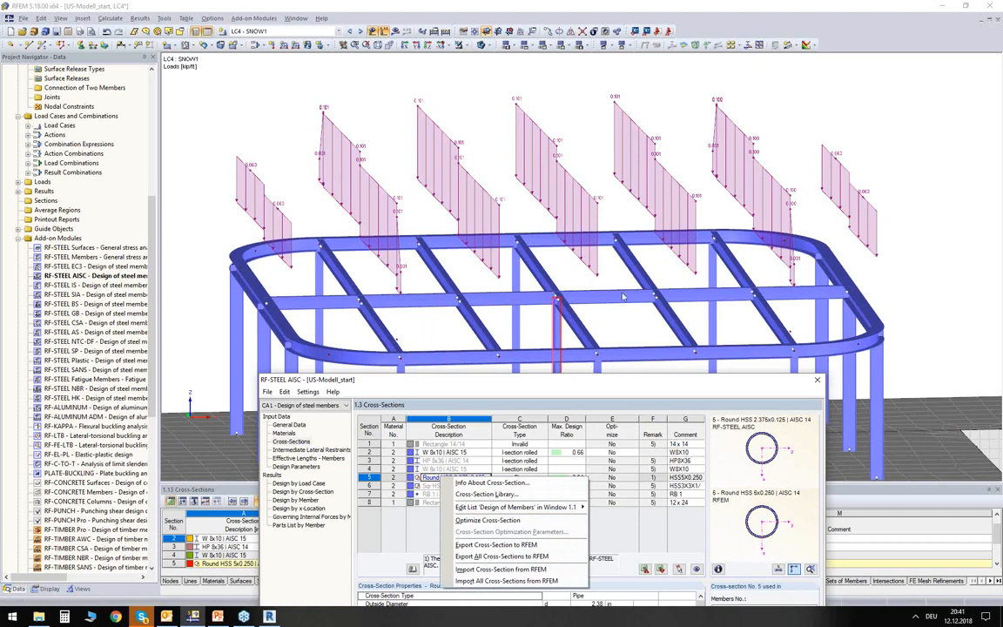
left_click_drag(554, 381, 544, 236)
left_click(453, 329)
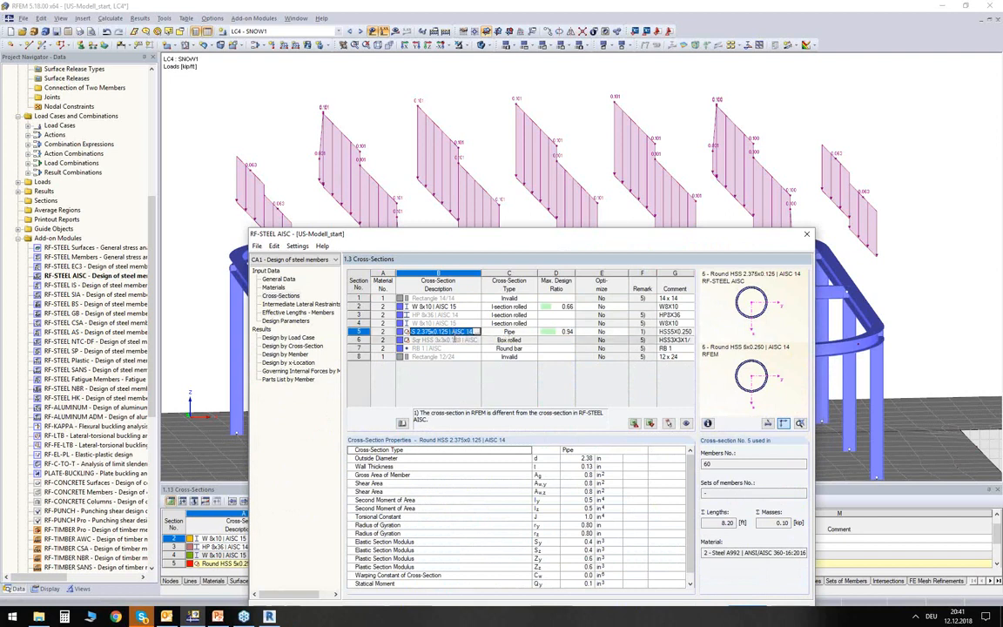
left_click_drag(453, 229, 444, 70)
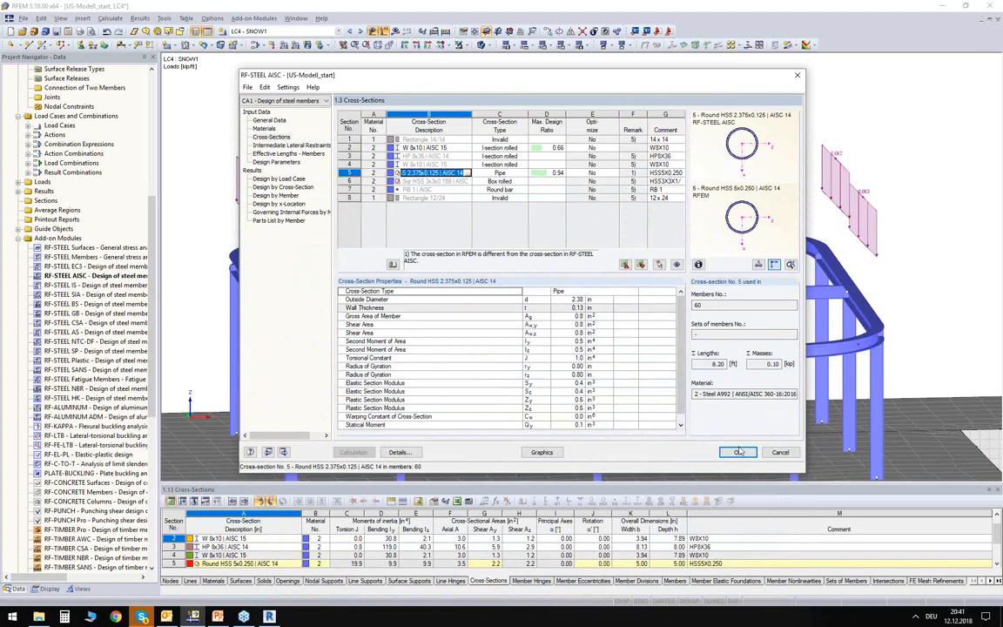
- Display the design ratios graphically on the canopy beam and pipe column, return to the module and close it, accepting its data
left_click(541, 452)
middle_click_drag(411, 230, 530, 282, "ctrl")
scroll(530, 282, "down", 2)
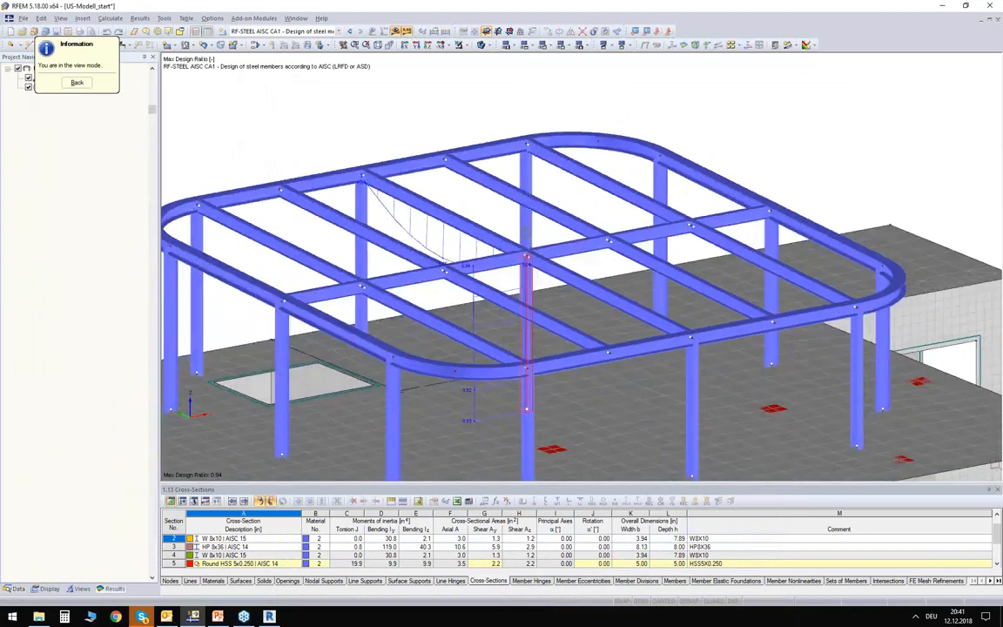
scroll(361, 210, "up", 5)
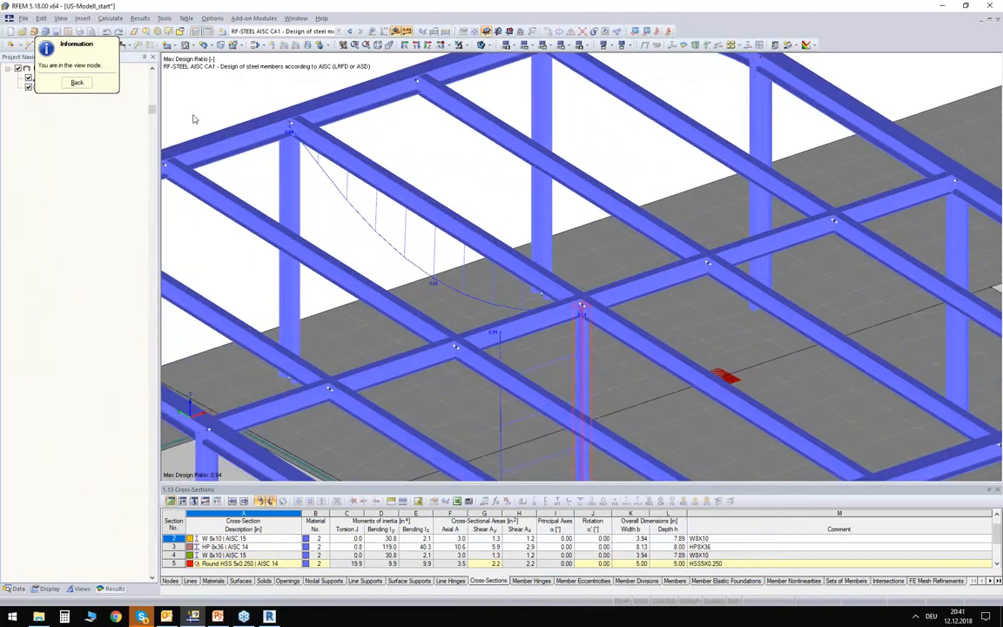
left_click(77, 83)
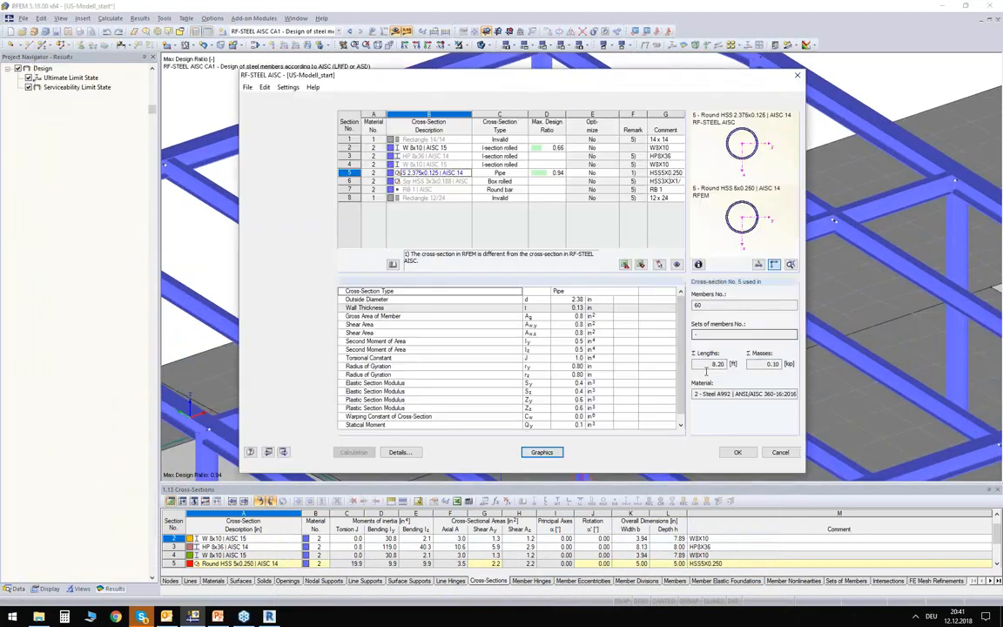
left_click(737, 453)
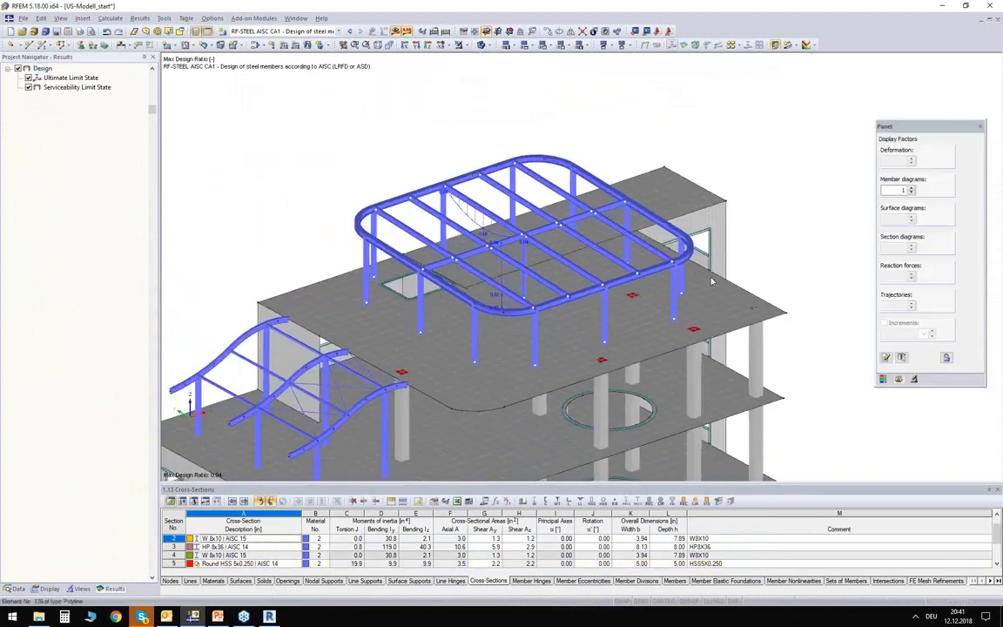
- Select all members of the roof canopy frame in the model with a selection window
middle_click_drag(753, 307, 505, 194, "ctrl")
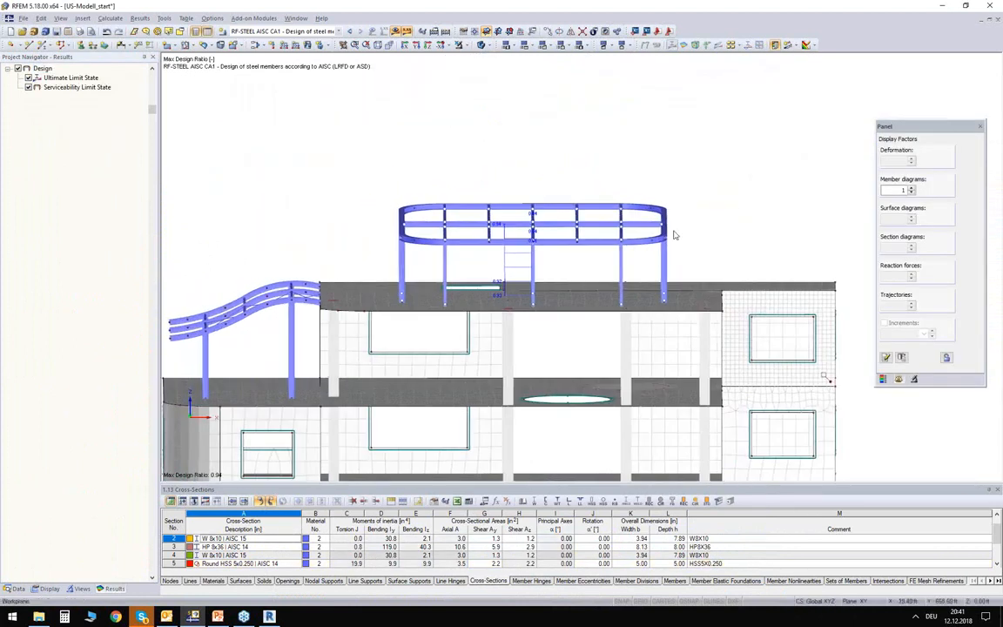
left_click_drag(626, 240, 320, 136)
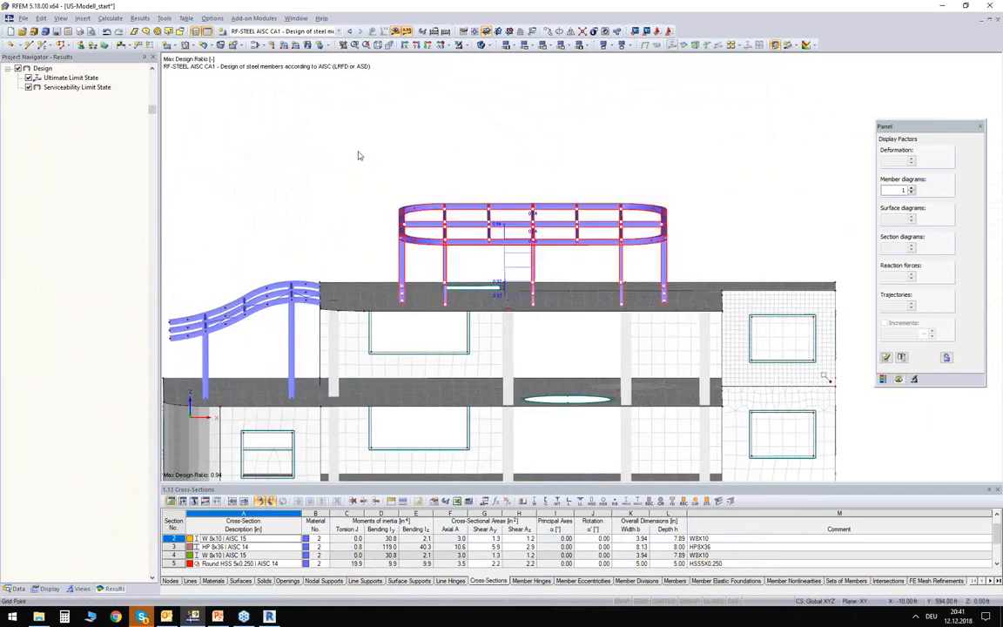
middle_click_drag(292, 153, 447, 208, "ctrl")
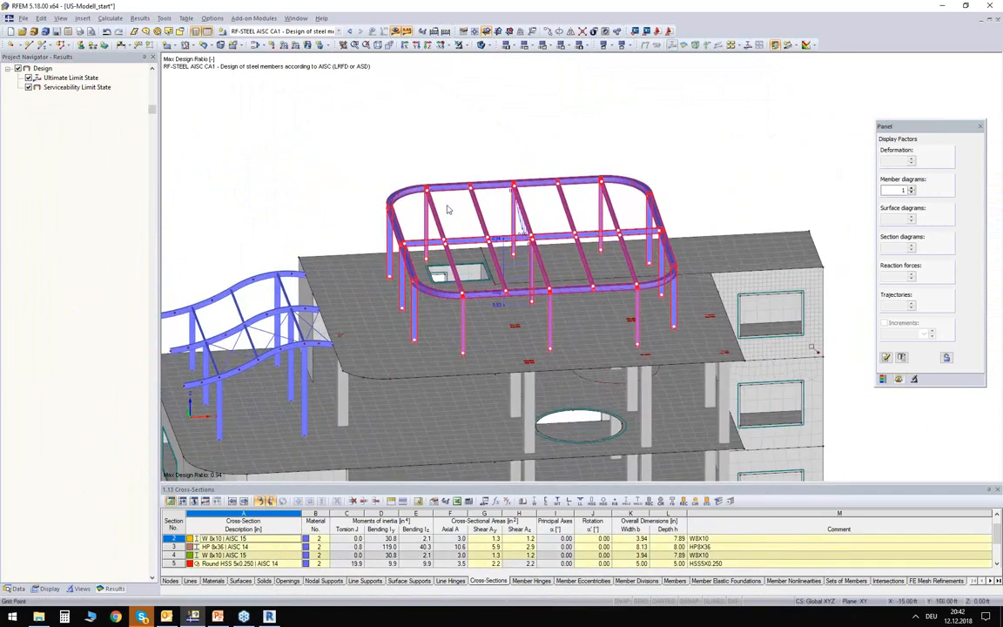
middle_click_drag(336, 206, 299, 141, "ctrl")
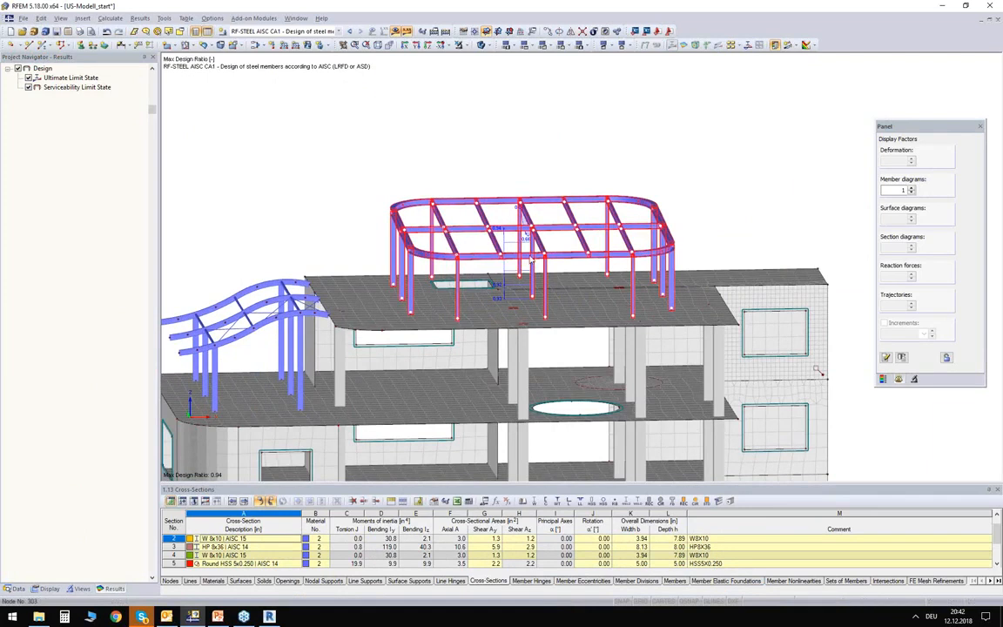
scroll(470, 243, "up", 3)
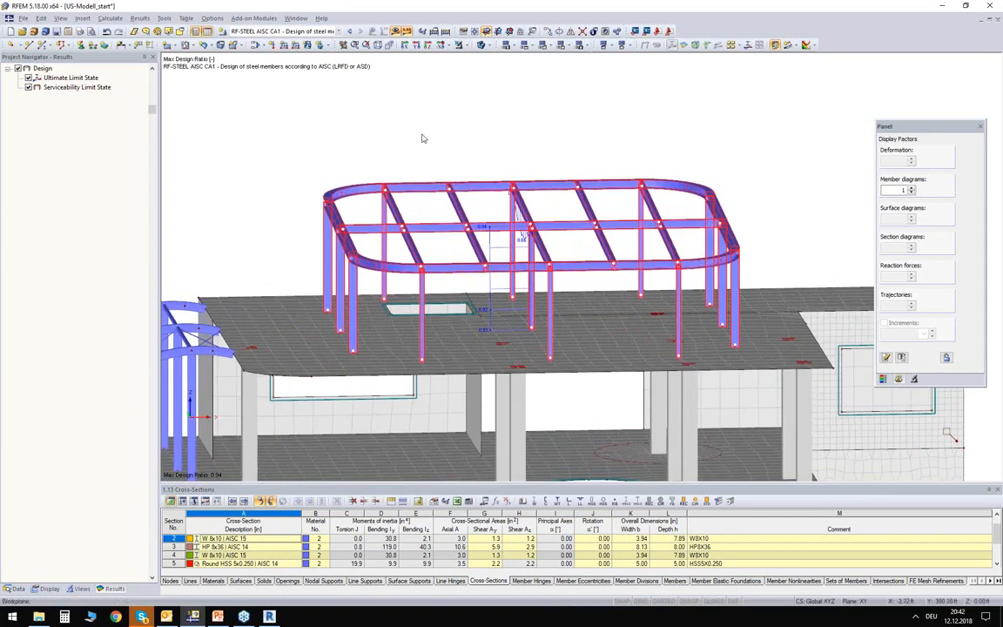
middle_click_drag(452, 150, 419, 114, "ctrl")
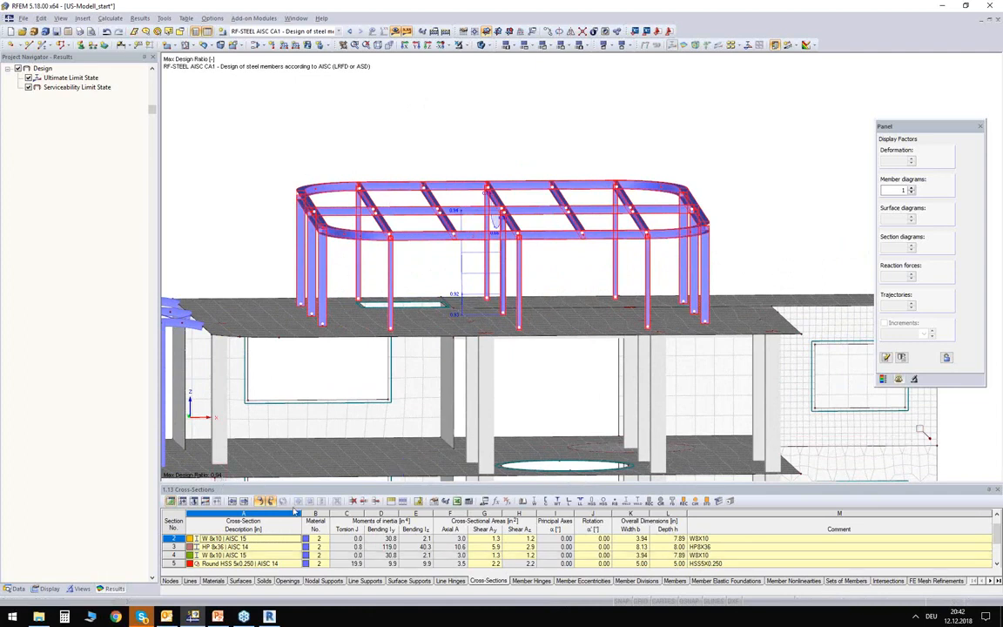
- Switch to the Revit 3D view and set up the RFEM model import for only selected objects, without member eccentricities
left_click(269, 617)
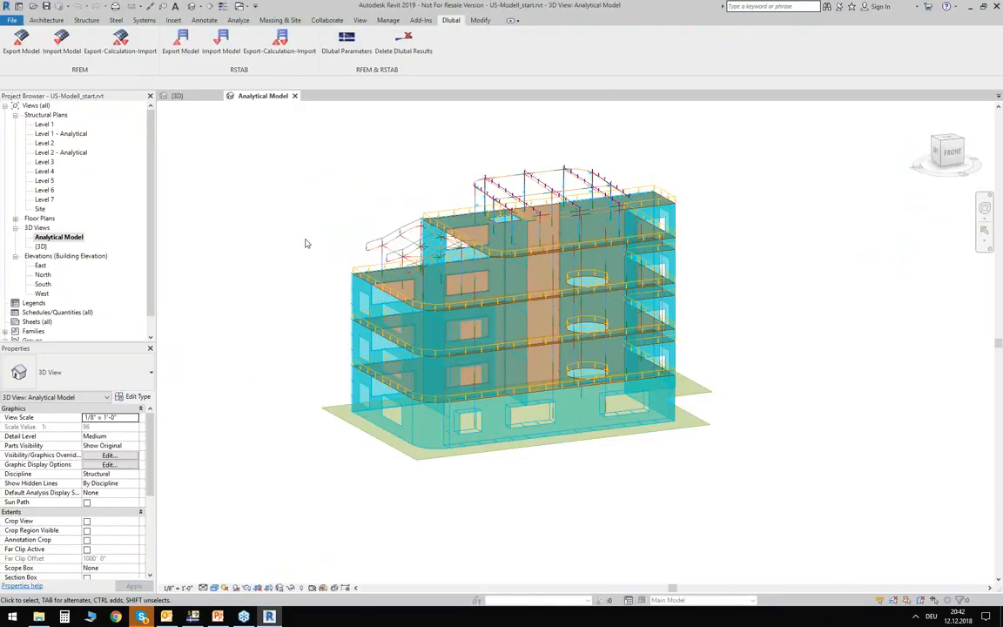
left_click(173, 95)
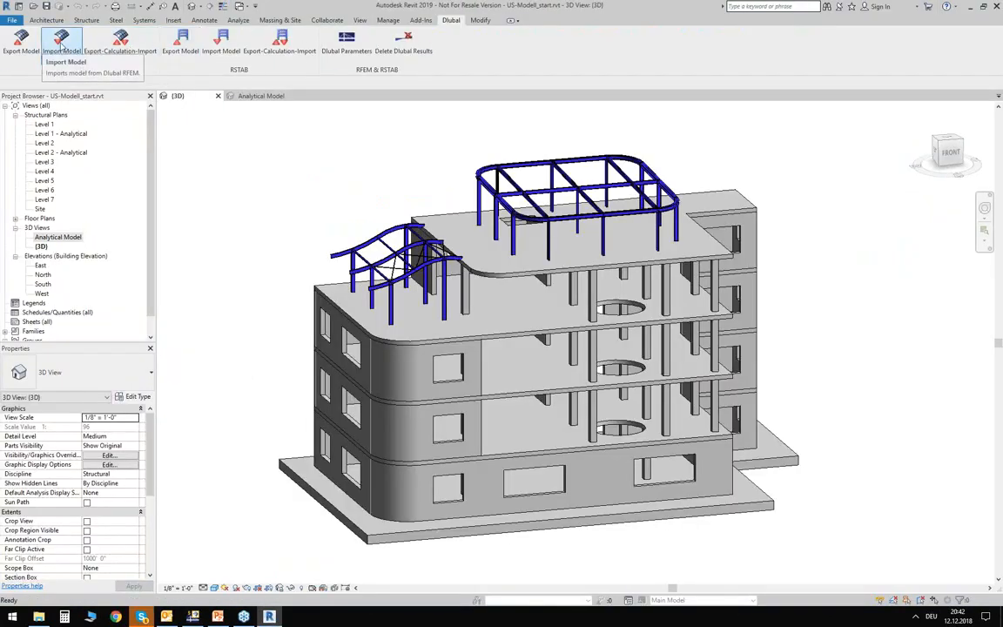
left_click(61, 50)
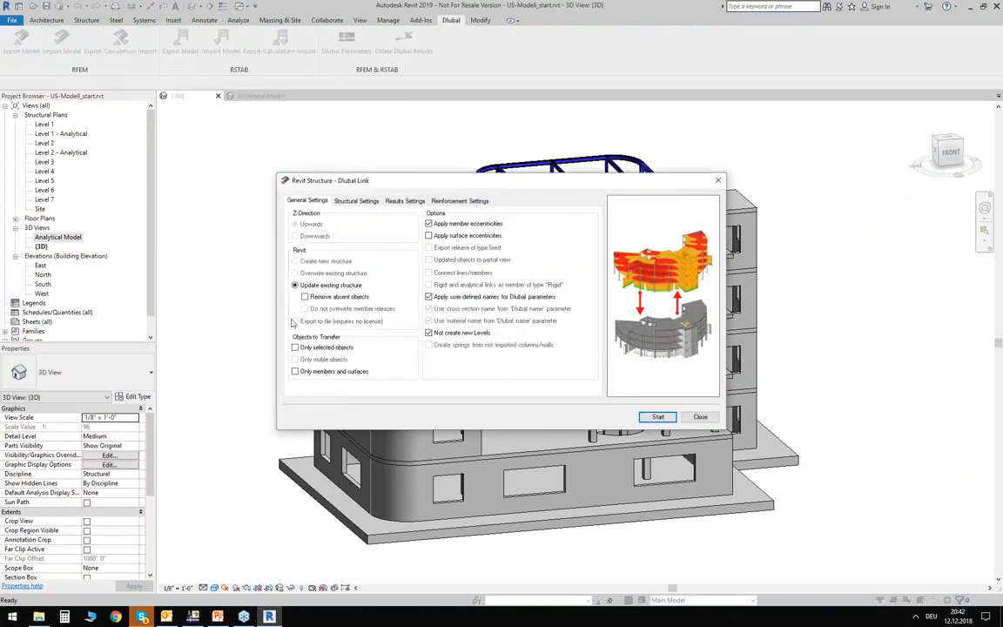
left_click(302, 349)
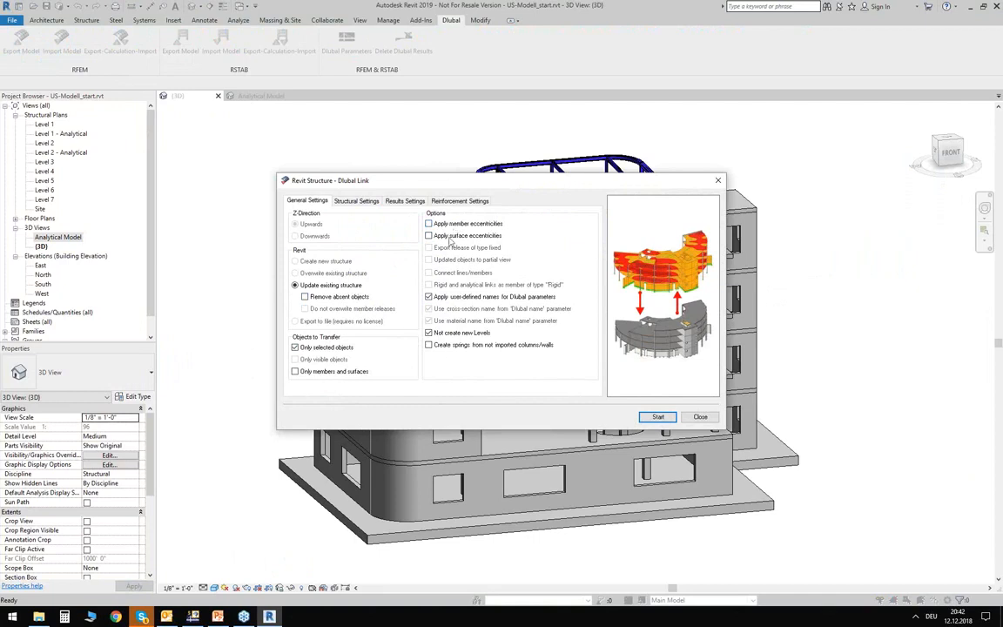
- Check the structural, results and reinforcement settings of the Dlubal link and start the import from RFEM
left_click(356, 201)
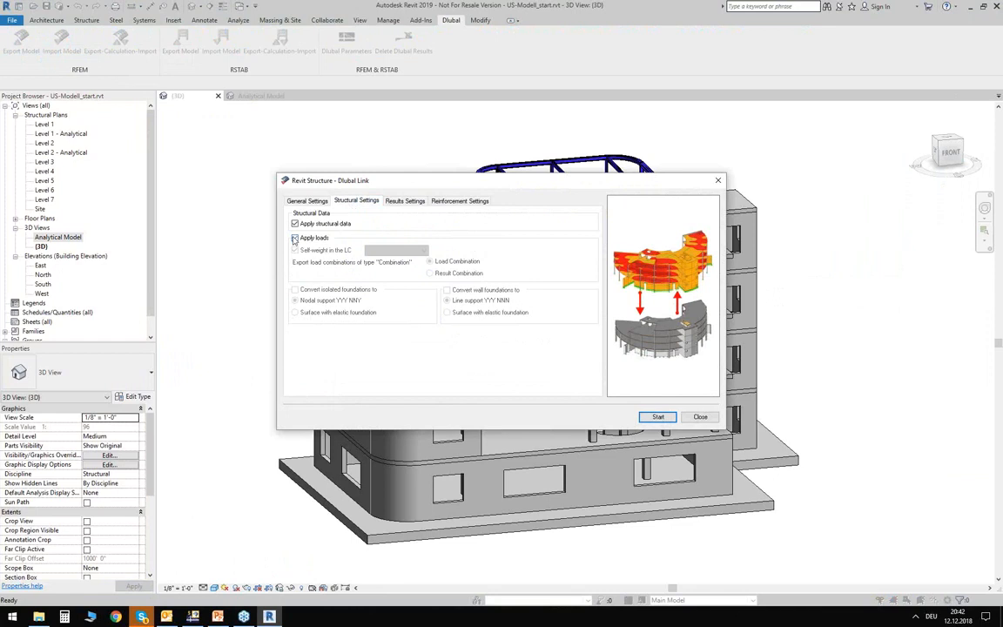
left_click(406, 201)
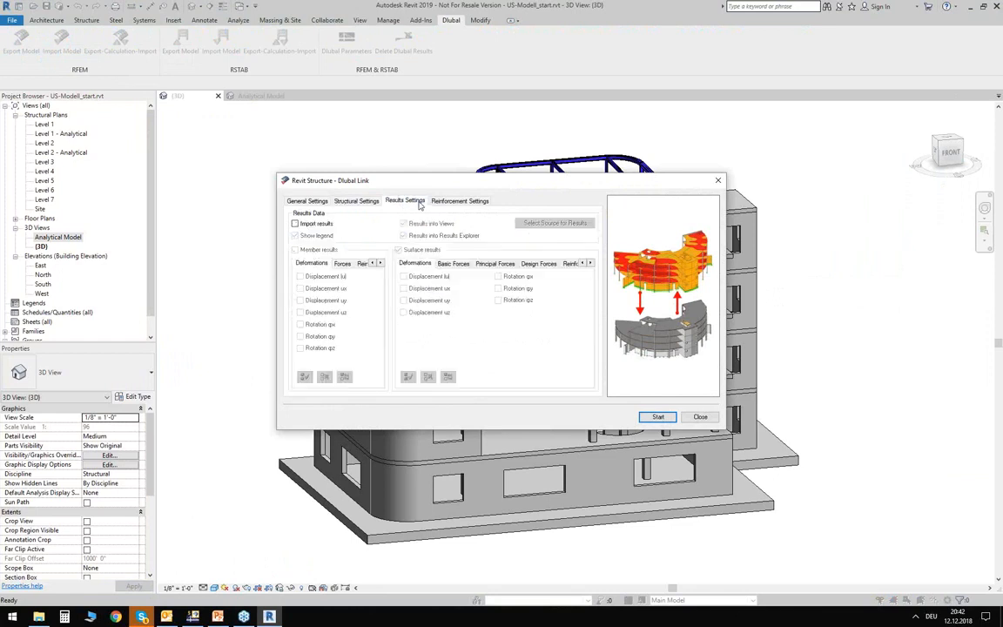
left_click(456, 202)
left_click(399, 202)
left_click(315, 204)
left_click_drag(563, 189, 351, 296)
left_click(443, 526)
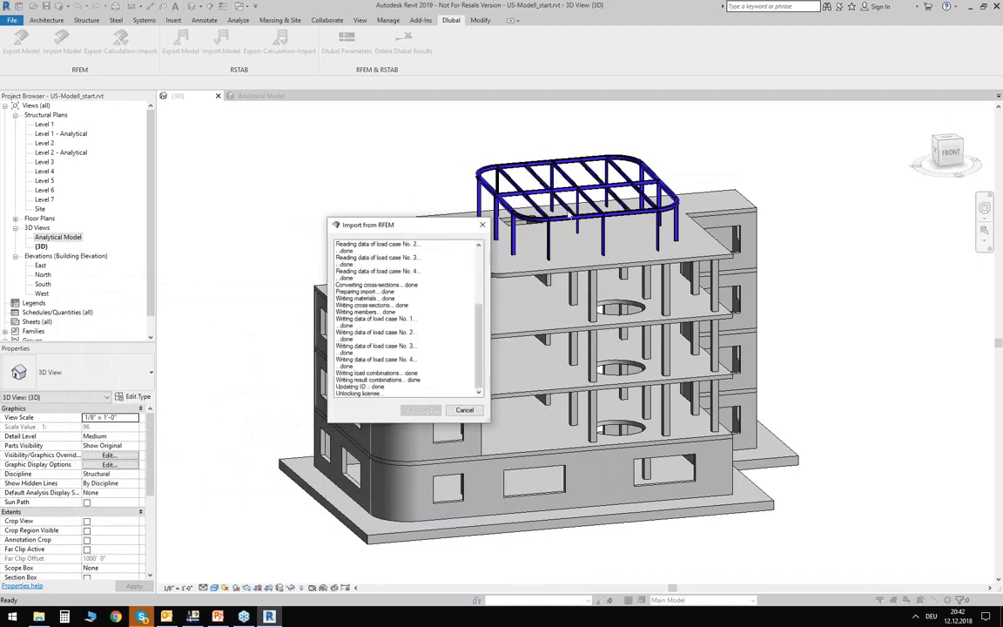
- Look through the report of ignored RFEM objects, and close the report and the import log
left_click_drag(483, 235, 484, 281)
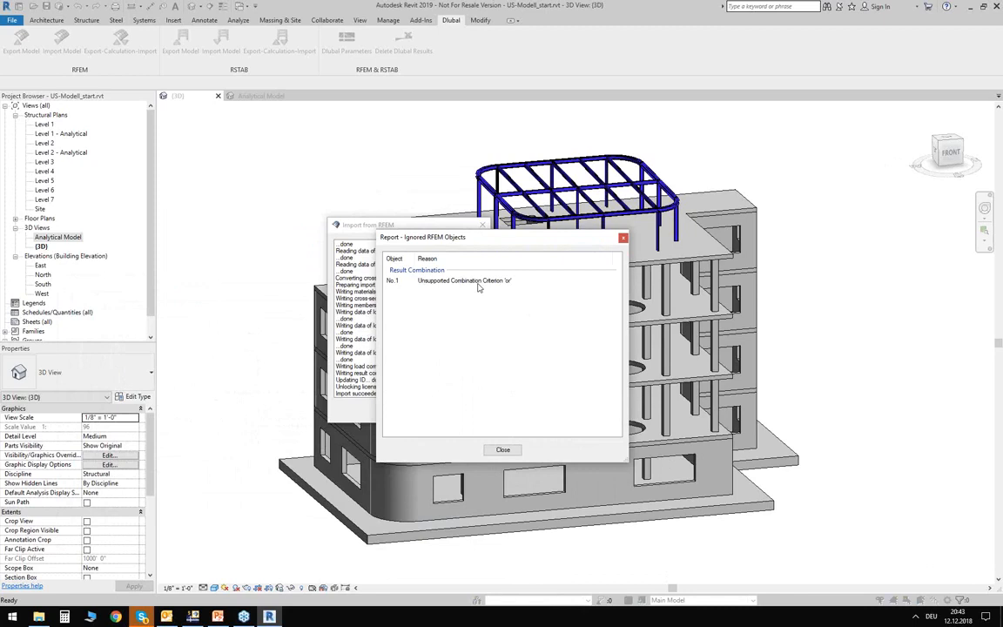
left_click(502, 449)
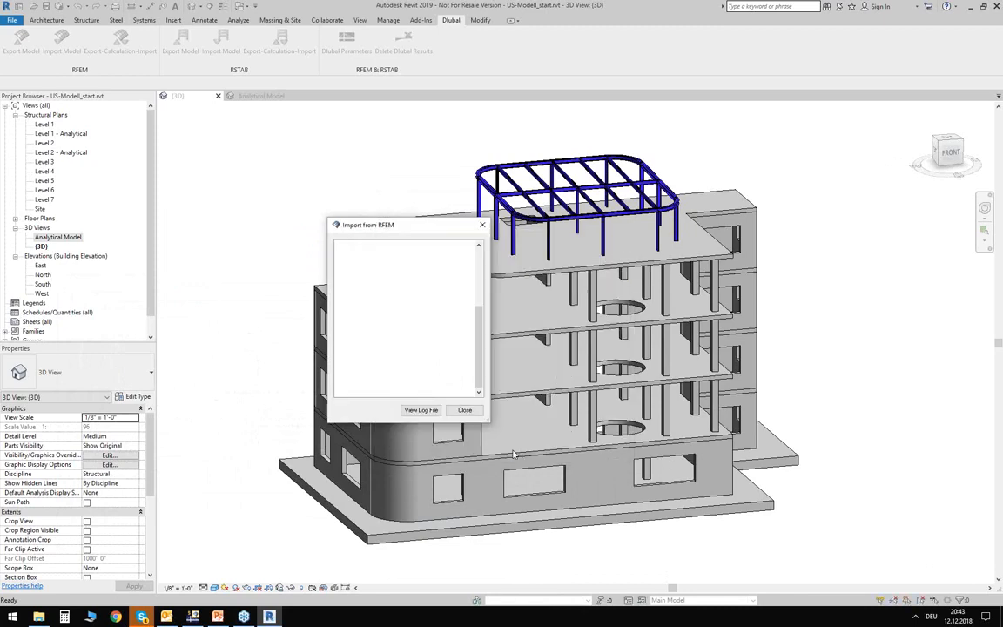
left_click(464, 410)
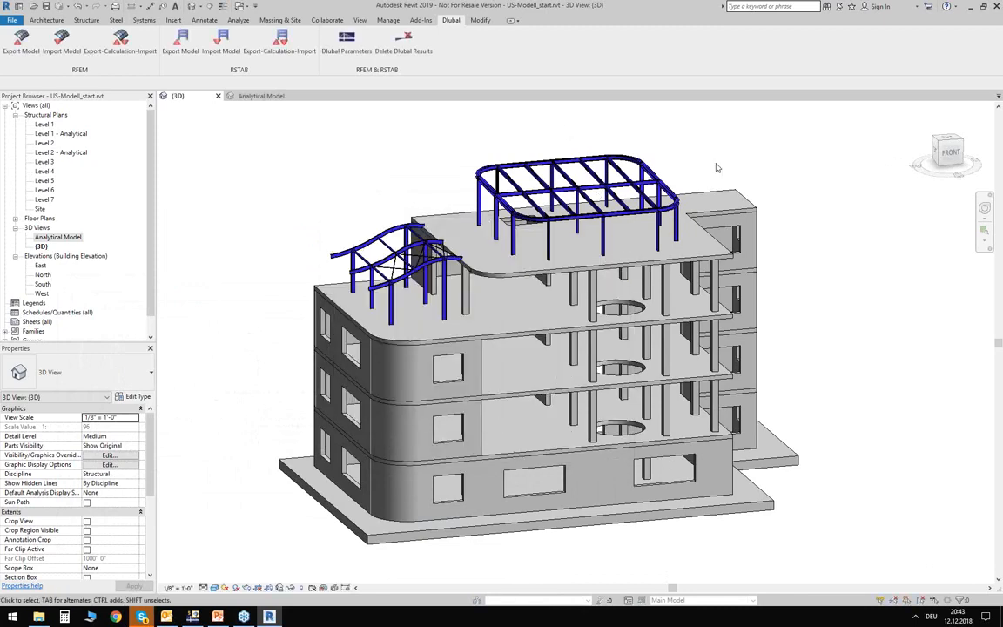
- Select the canopy's W8X10 rear middle column, examine its analytical properties including base and top releases, and clear the selection
scroll(579, 154, "up", 4)
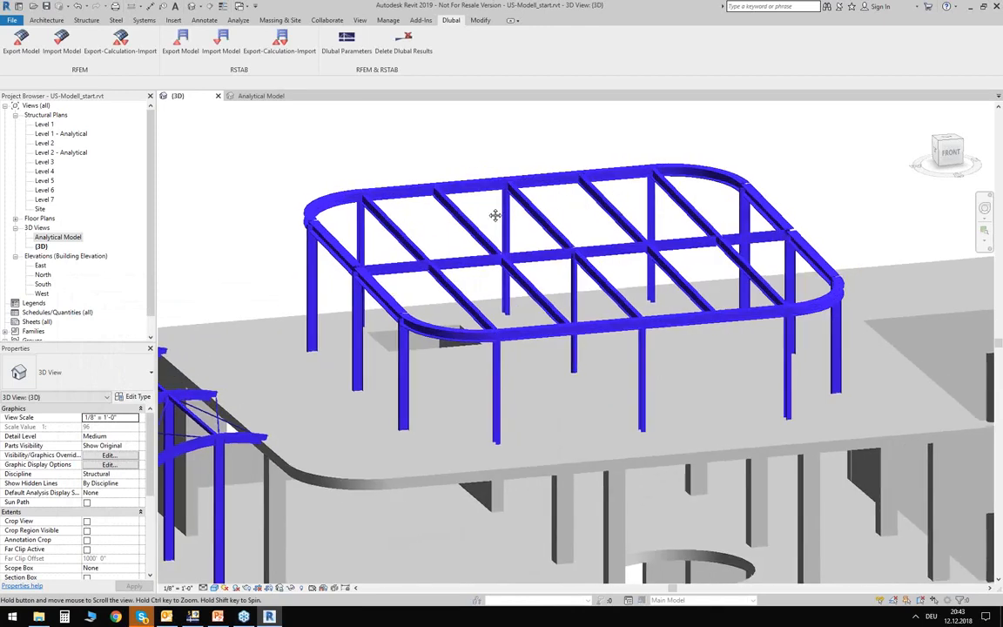
middle_click_drag(494, 215, 488, 217)
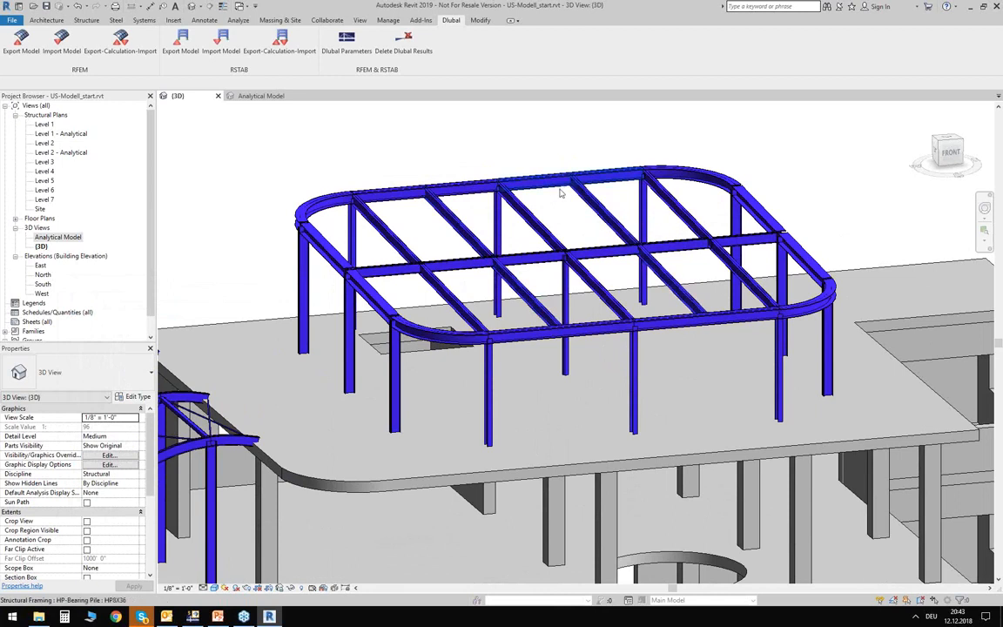
middle_click_drag(511, 243, 543, 221)
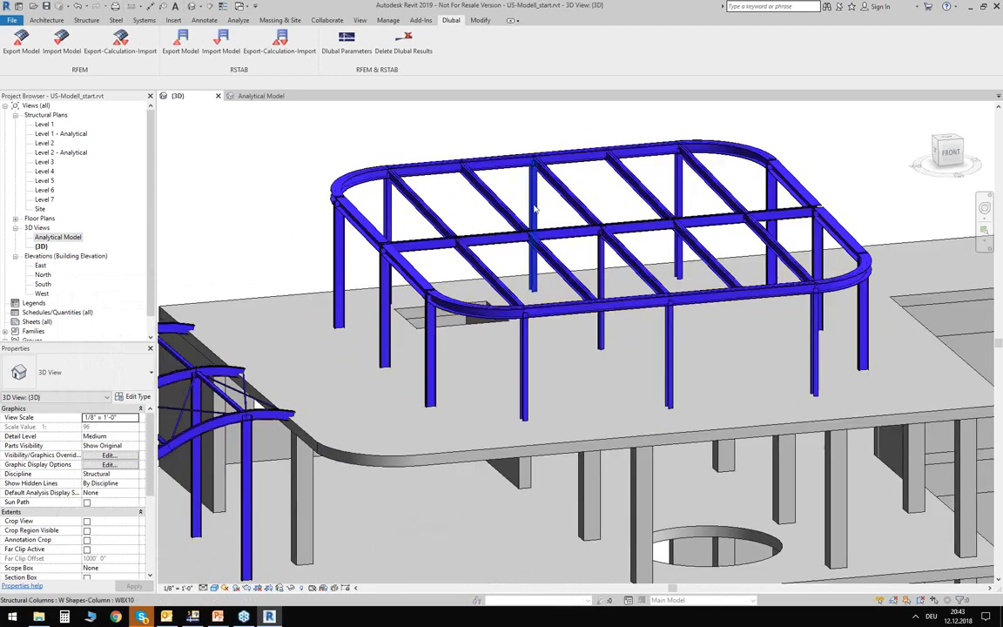
left_click(535, 208)
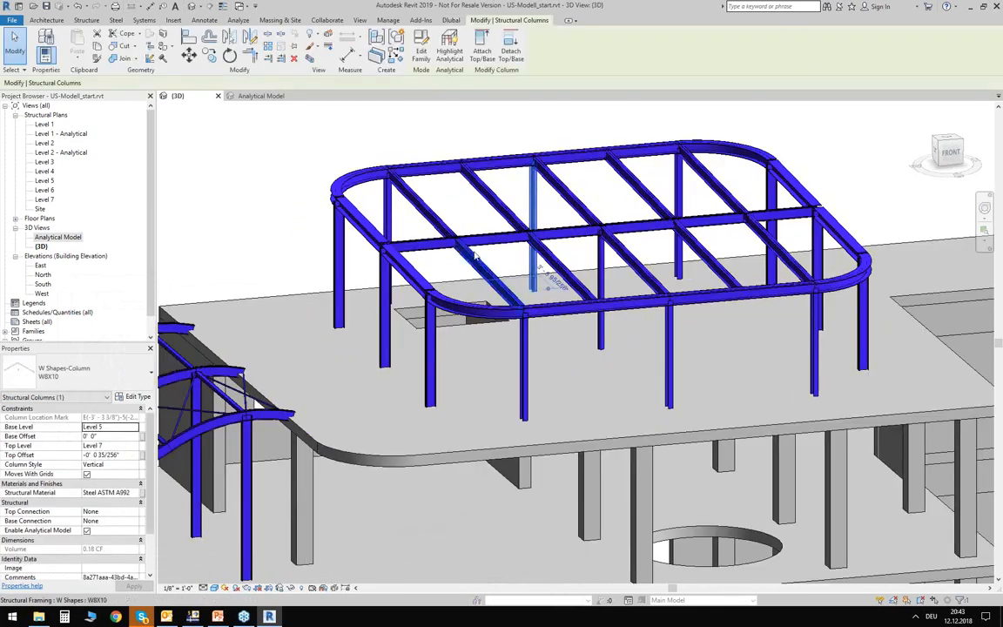
left_click(39, 397)
left_click(38, 407)
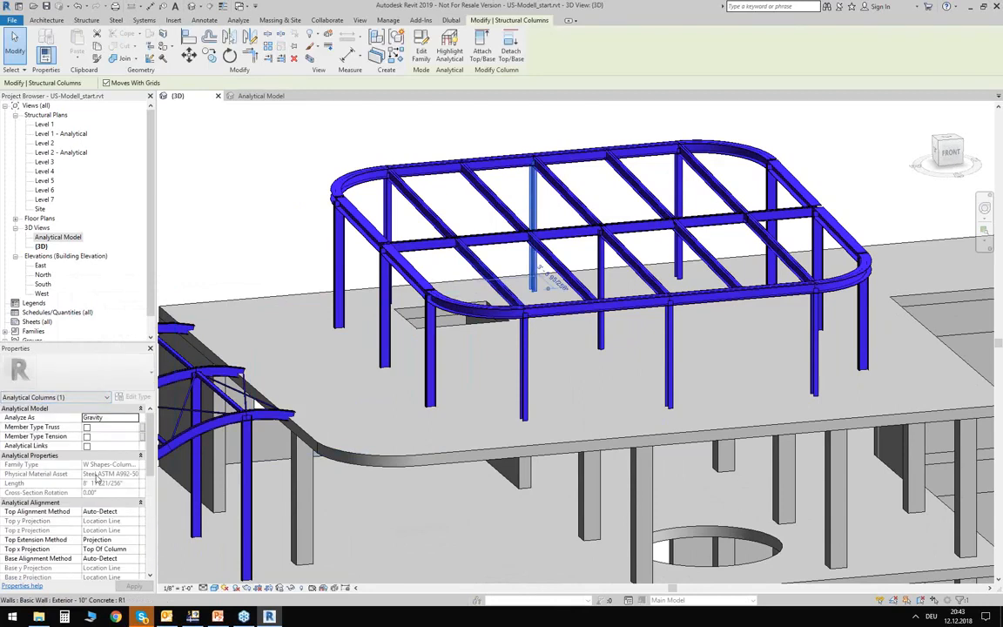
scroll(96, 478, "down", 5)
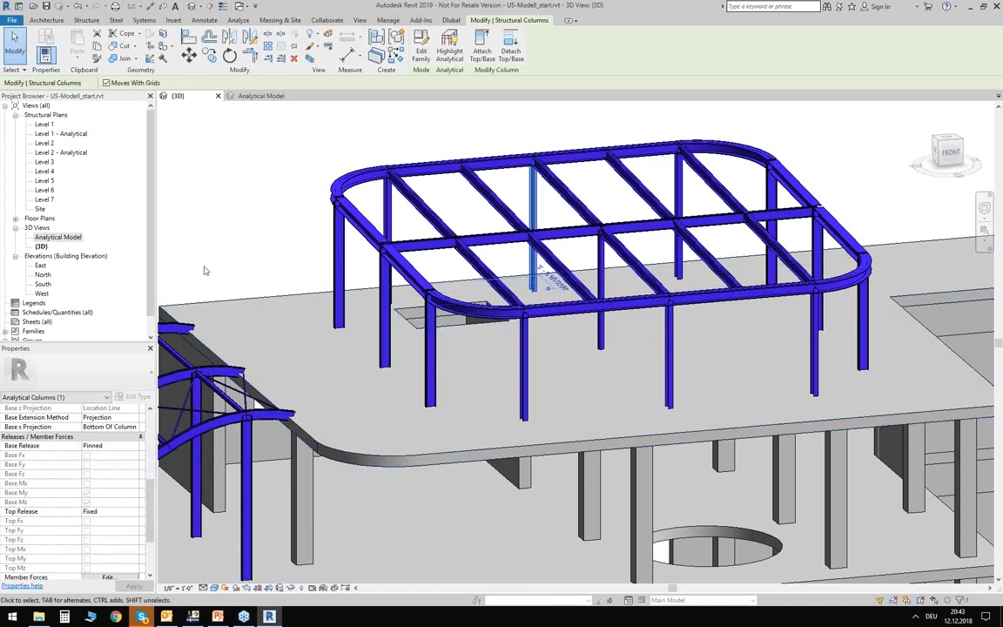
left_click(240, 213)
scroll(245, 224, "down", 3)
middle_click_drag(231, 220, 238, 244)
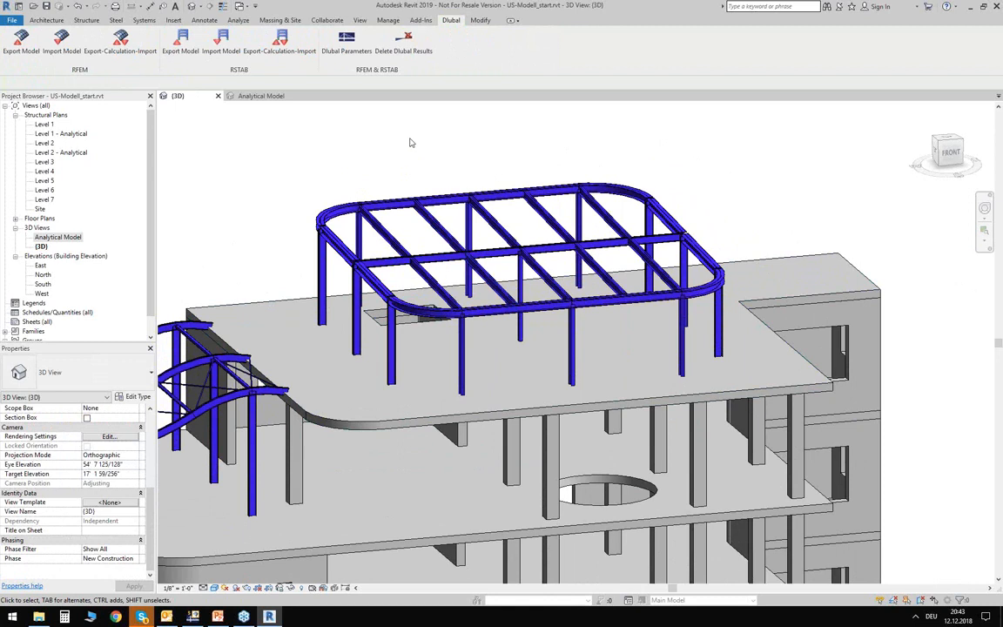
- Examine the whole building in the Revit 3D view, especially the 12 x 24 concrete beams and columns of the top storey
scroll(544, 143, "down", 4)
middle_click_drag(349, 194, 423, 153)
scroll(384, 165, "down", 1)
middle_click_drag(359, 168, 377, 166)
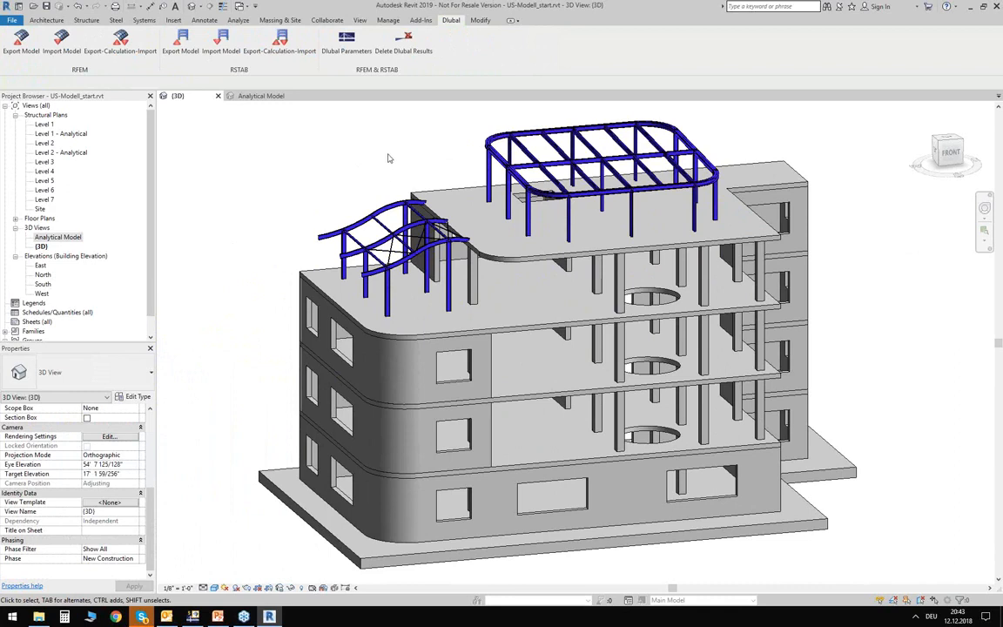
middle_click_drag(368, 179, 329, 103, "shift")
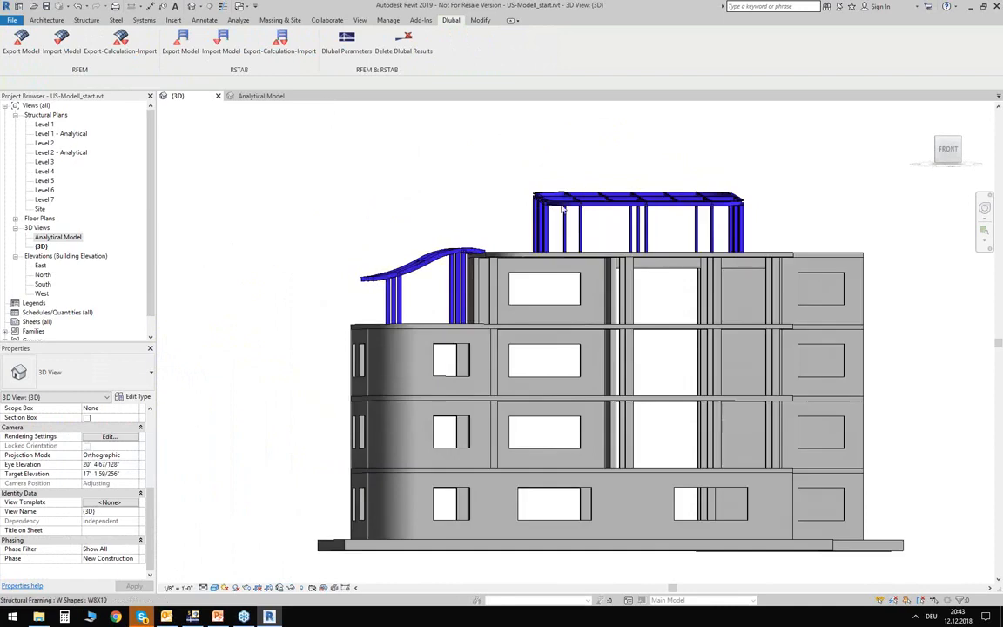
middle_click_drag(656, 295, 662, 271, "shift")
scroll(660, 272, "up", 5)
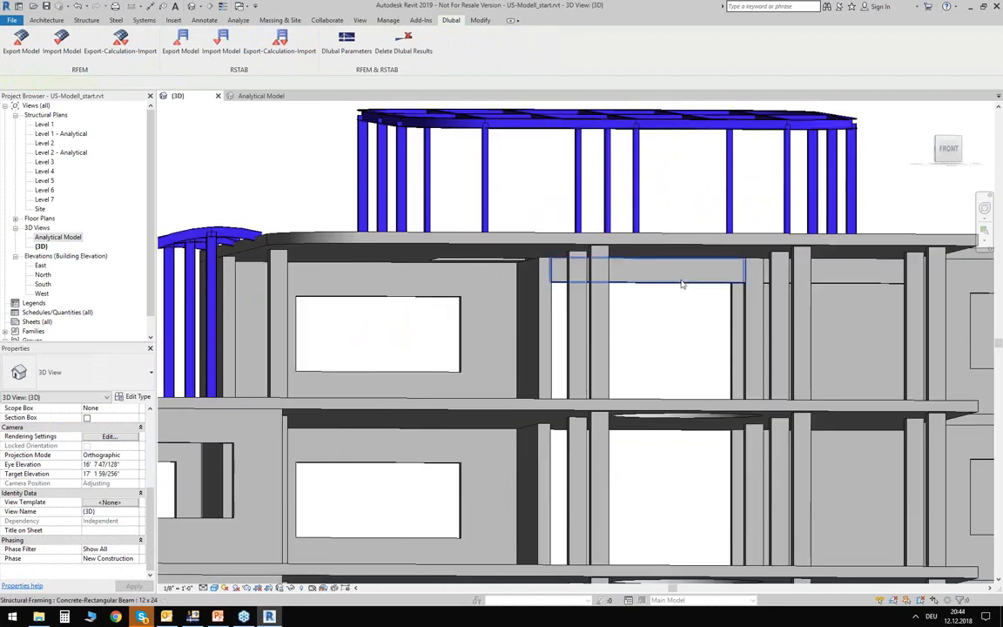
left_click(679, 276)
left_click(841, 271)
scroll(644, 340, "up", 5)
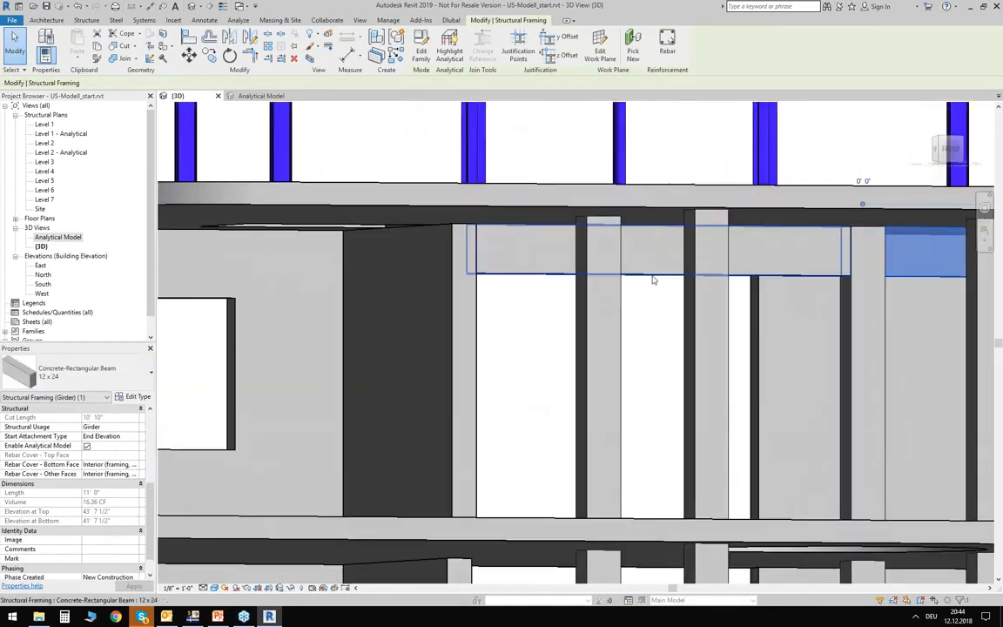
key("Escape")
scroll(645, 314, "down", 8)
middle_click_drag(635, 300, 392, 291, "shift")
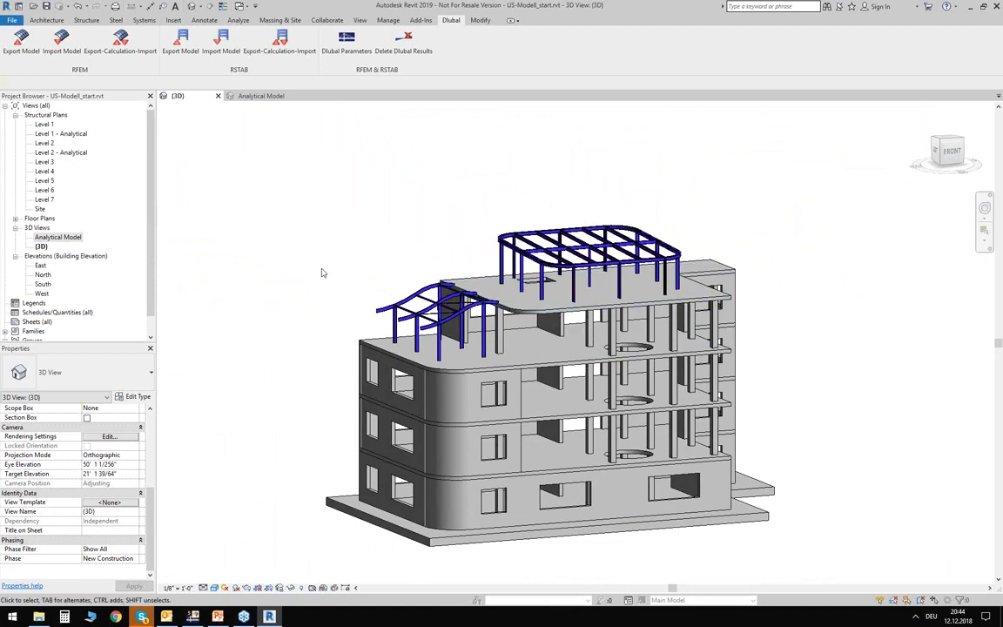
- Switch to RFEM, open the RF-CONCRETE Members module, and set it to ACI 318-14 with result combination RC1 selected for strength design
left_click(192, 616)
middle_click_drag(616, 195, 613, 151, "ctrl")
left_click(623, 193)
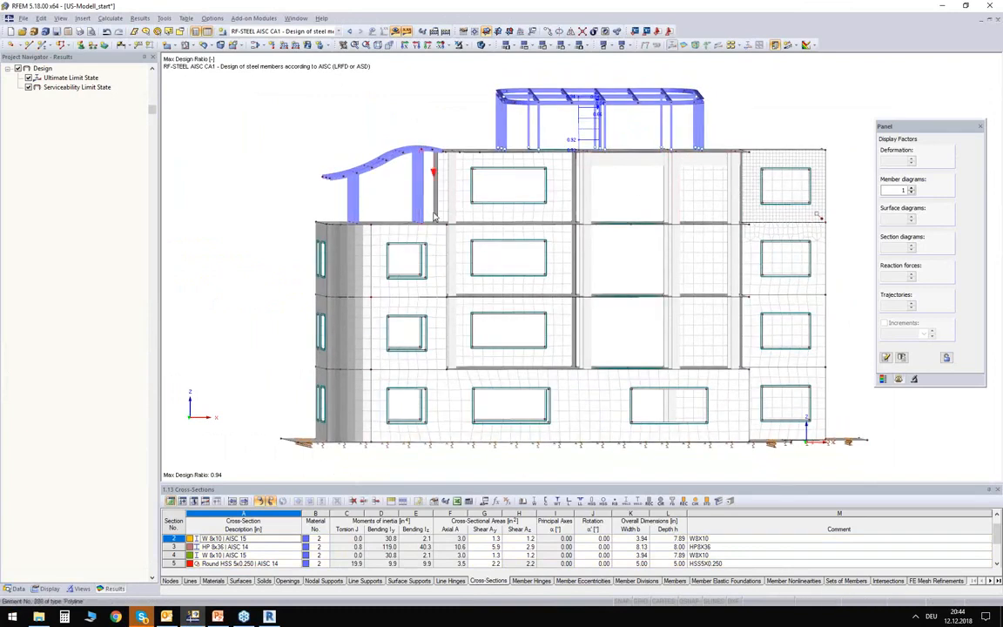
left_click(16, 589)
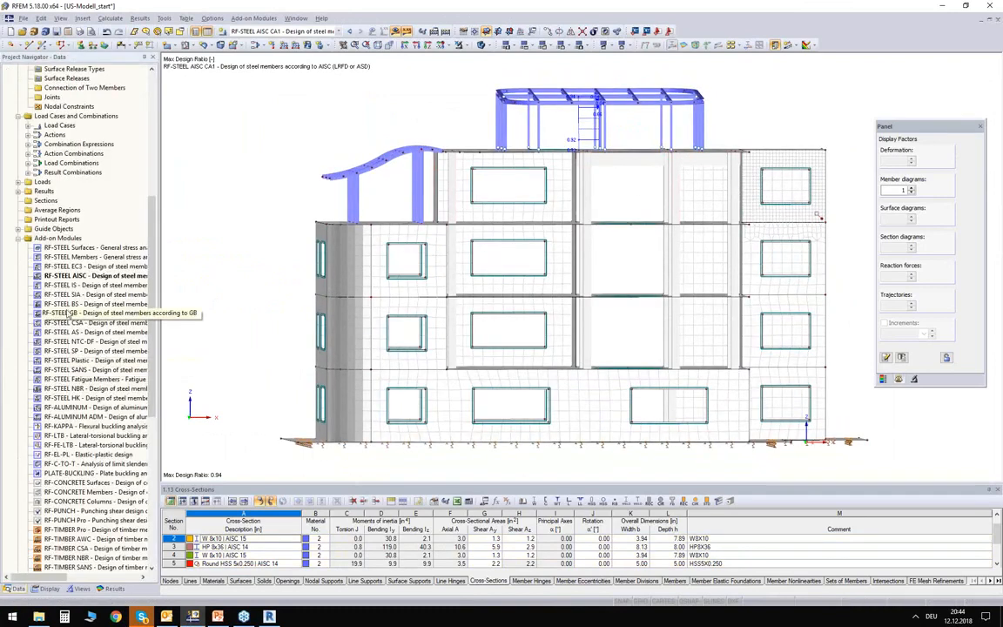
double_click(87, 492)
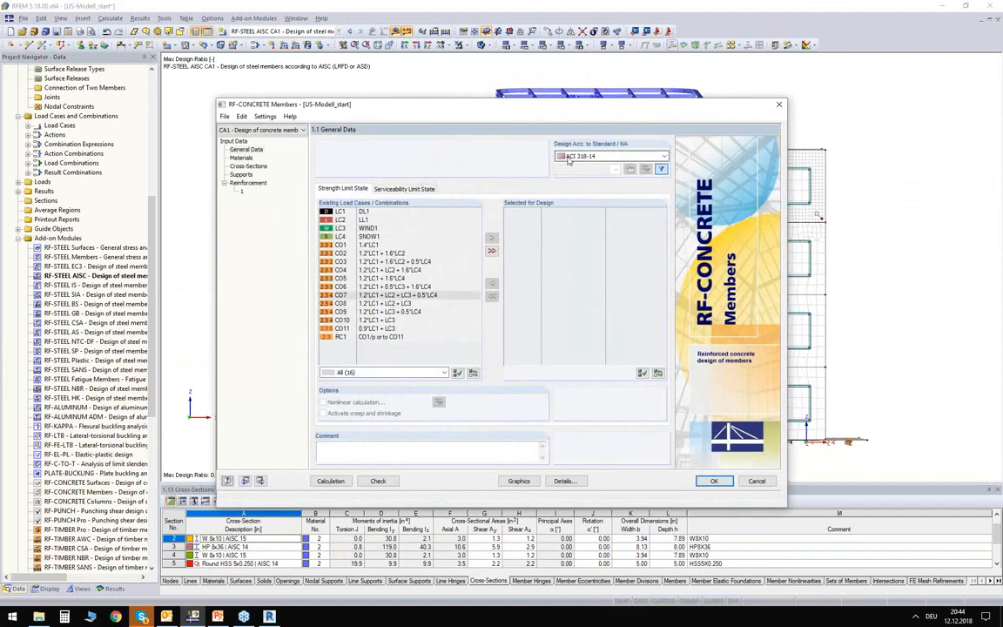
left_click(596, 157)
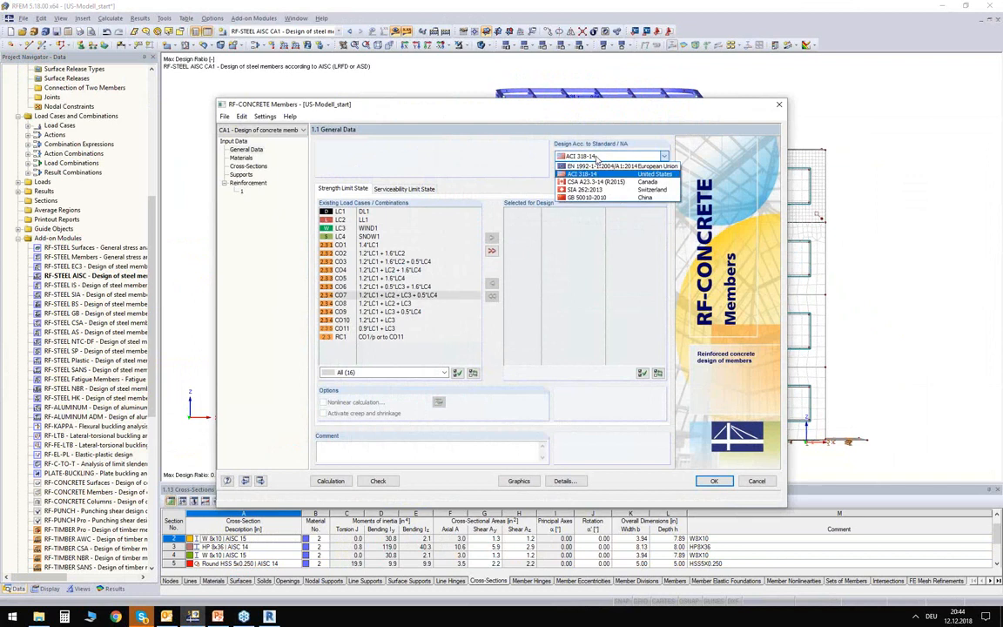
left_click(601, 173)
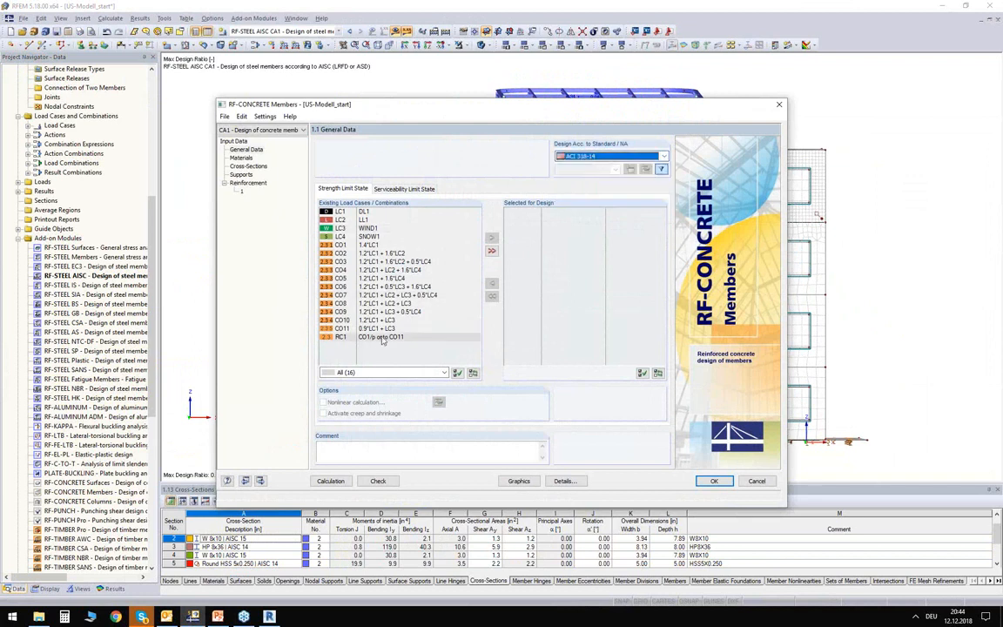
double_click(340, 337)
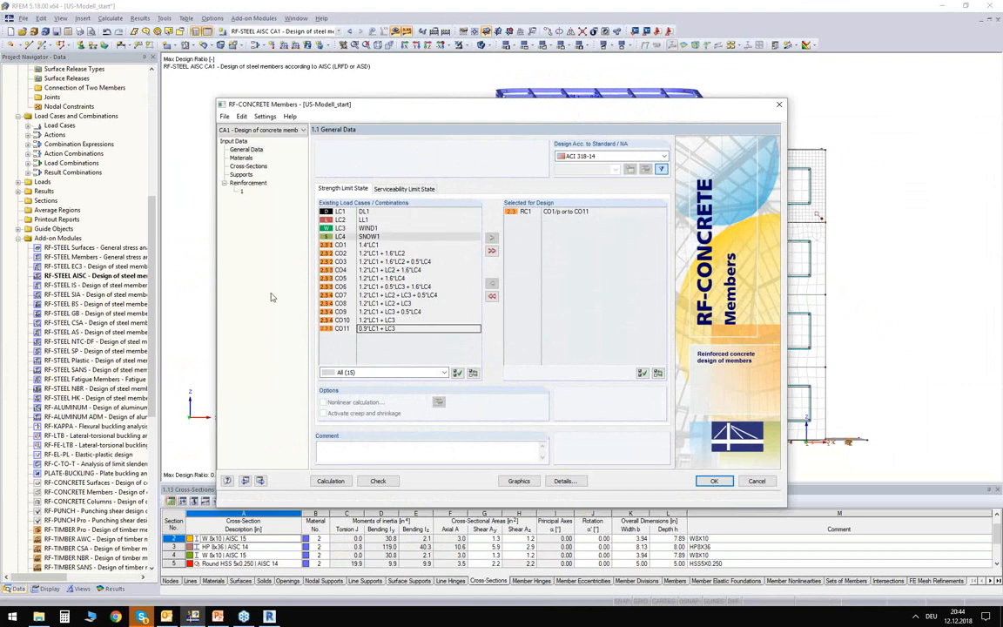
- Review the concrete design's materials, cross-sections, and the reinforcement settings for longitudinal bars, stirrups and layout
left_click(241, 158)
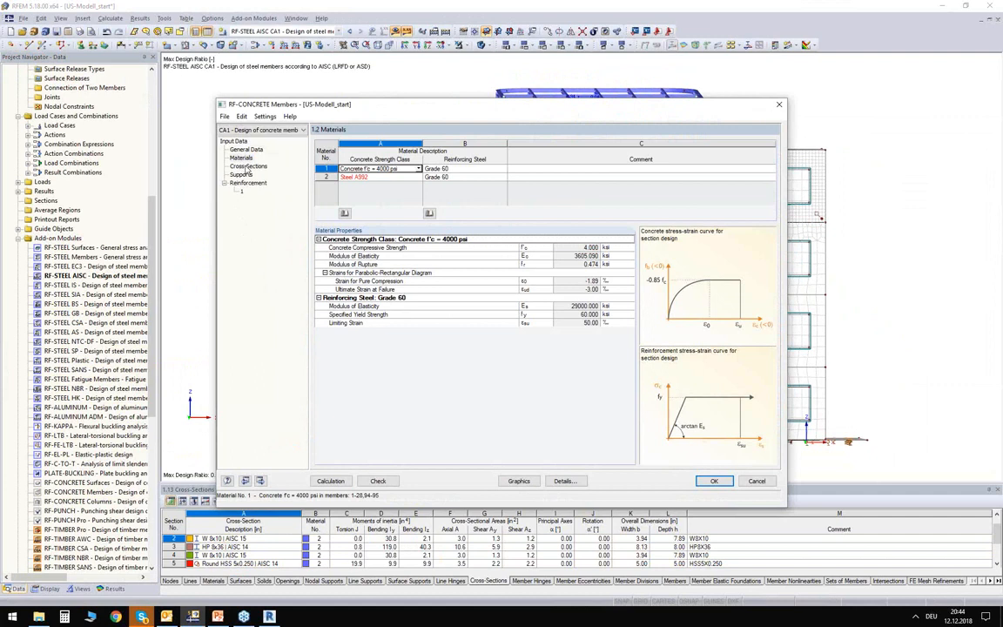
left_click(249, 167)
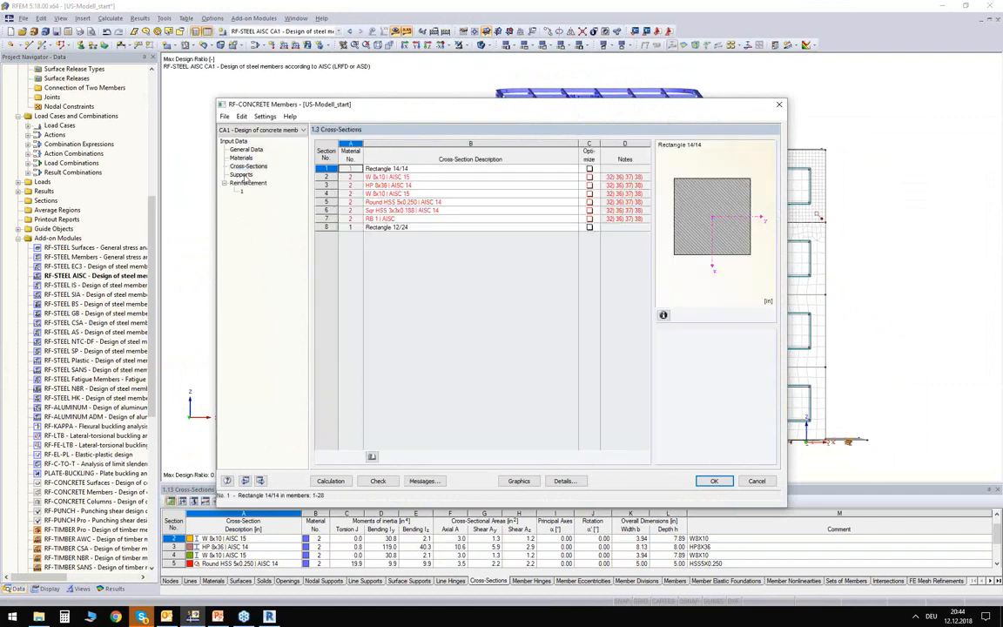
left_click(245, 185)
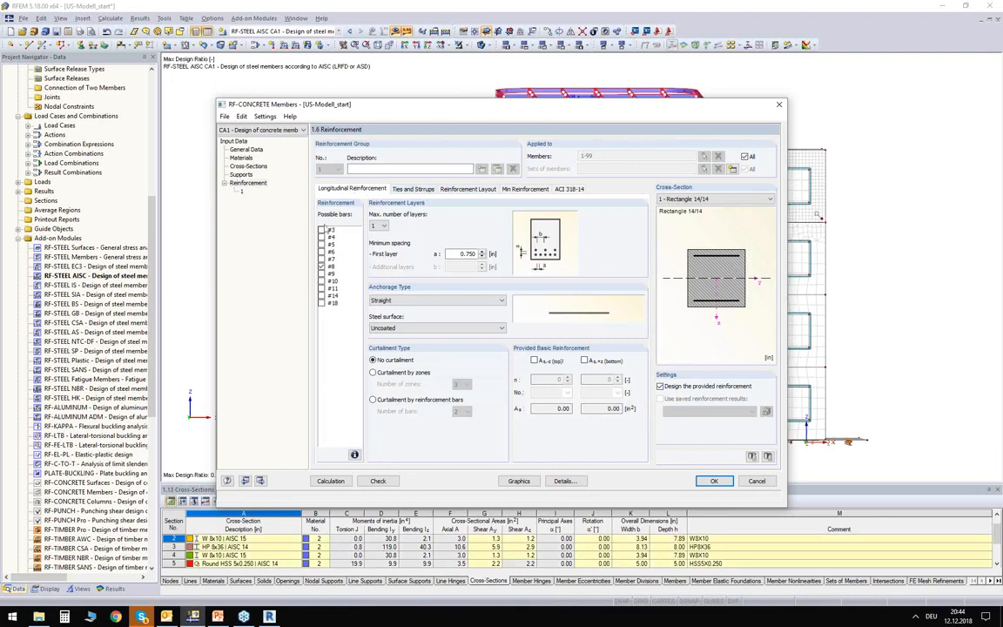
left_click(413, 190)
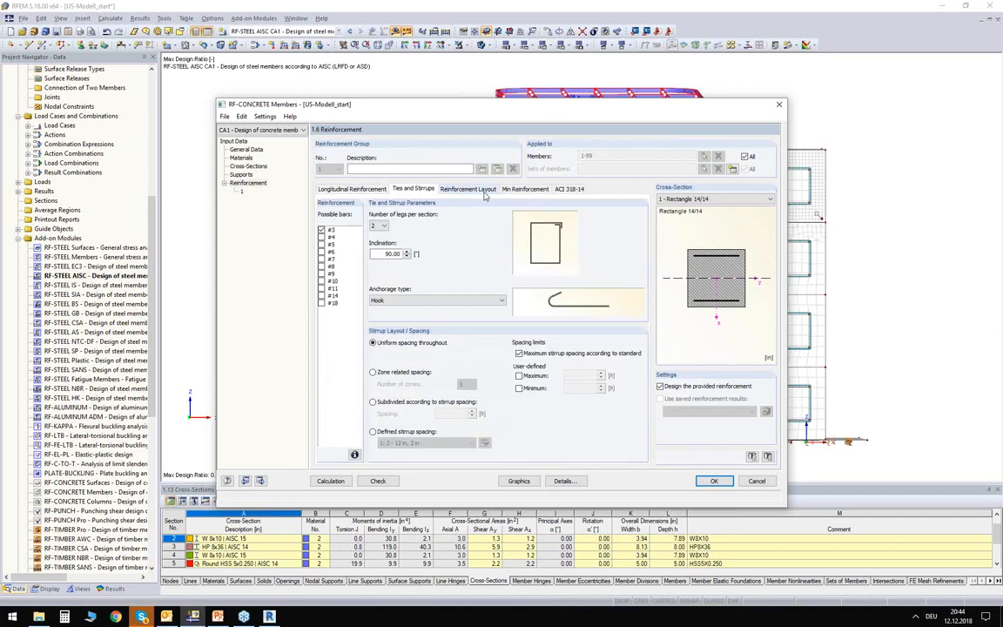
left_click(468, 189)
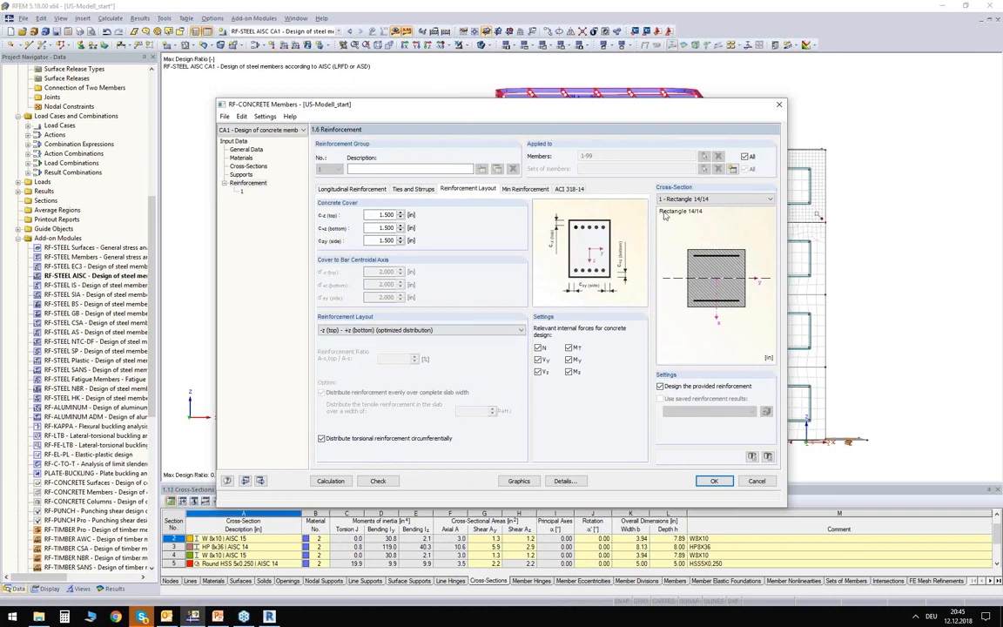
- Limit the reinforcement group to the top-storey concrete members 21-28, 94 and 95, and run the design calculation
left_click(745, 157)
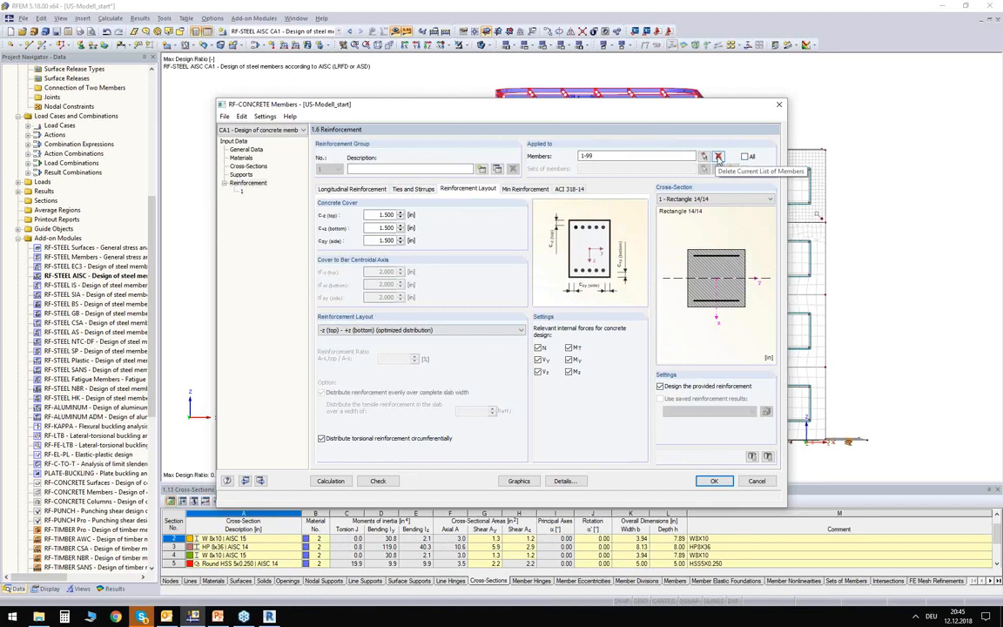
left_click(719, 158)
left_click(704, 157)
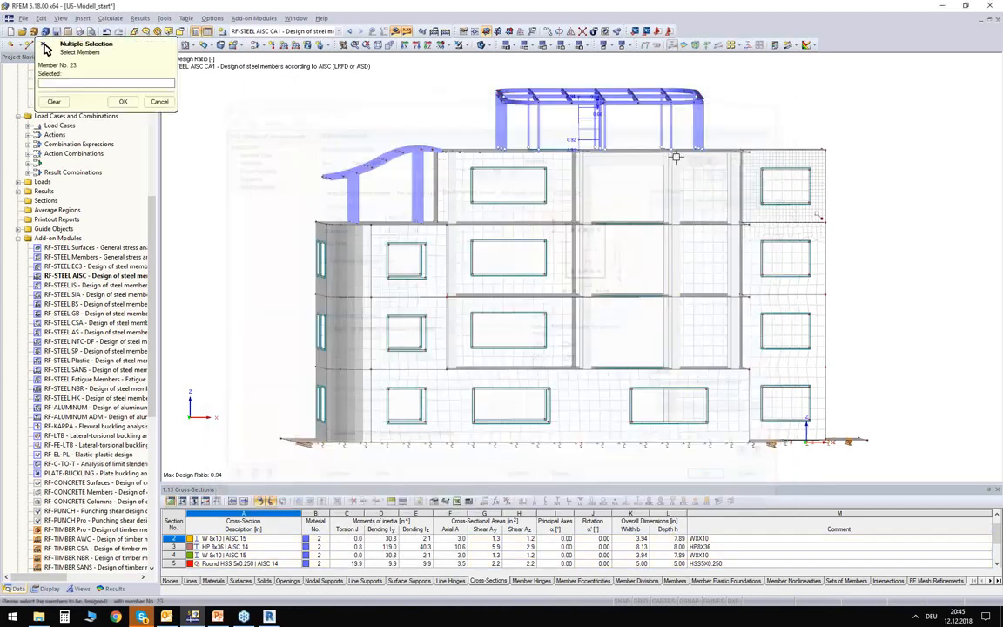
left_click_drag(642, 197, 405, 145)
middle_click_drag(556, 170, 573, 196, "ctrl")
scroll(631, 184, "up", 2)
left_click(123, 101)
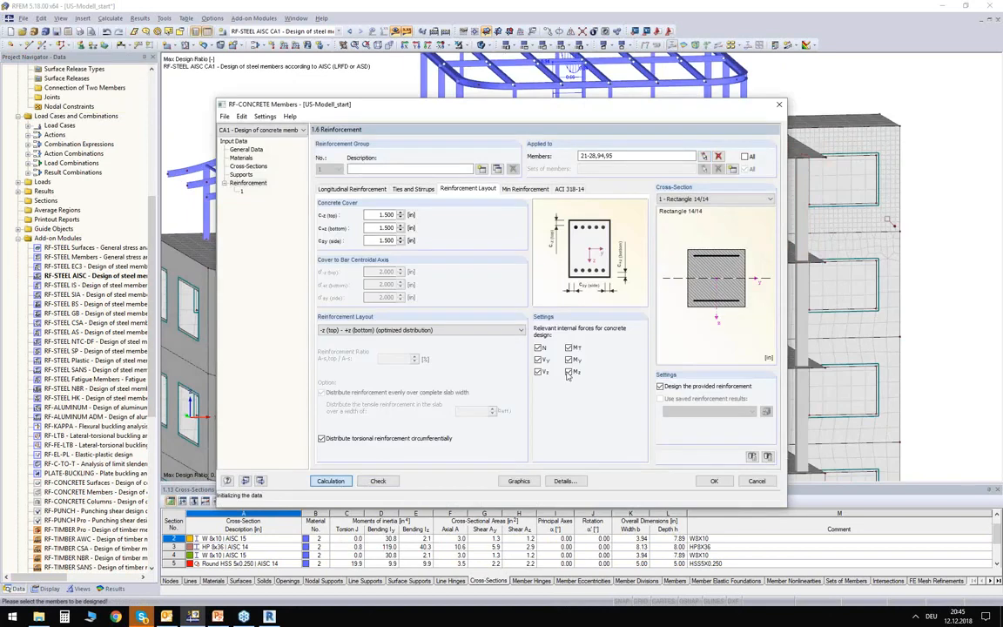
left_click(330, 481)
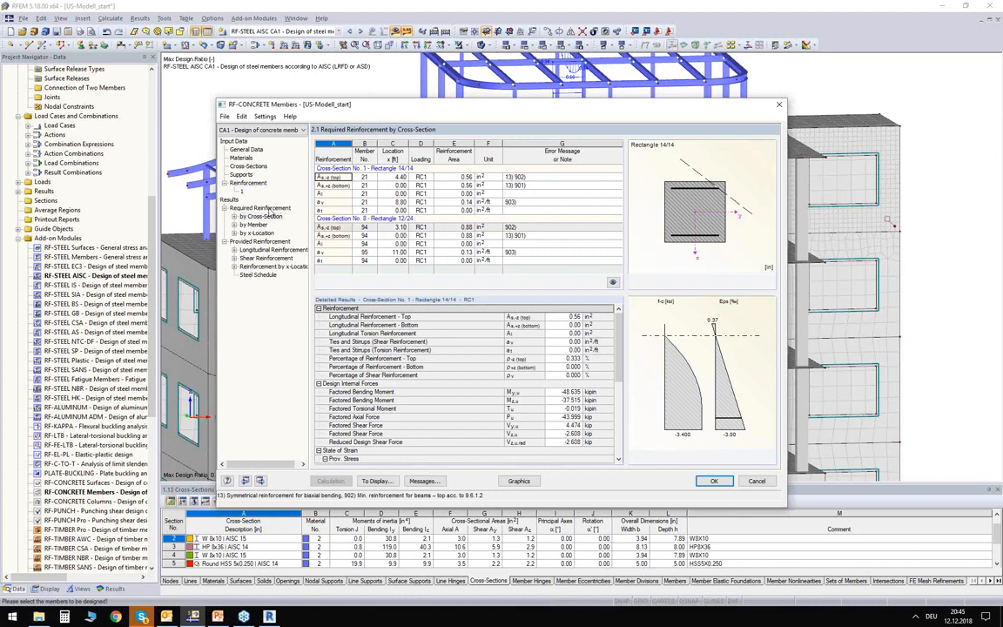
- Examine the required reinforcement by cross-section for Rectangle 14/14, covering the top, bottom and shear reinforcement
left_click(261, 216)
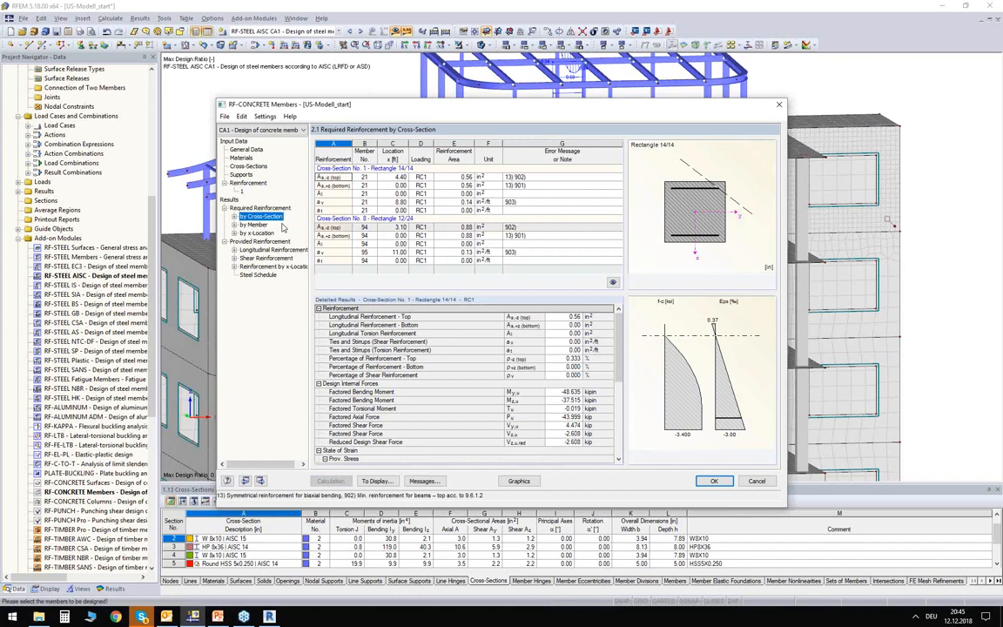
left_click_drag(461, 176, 450, 188)
left_click(451, 178)
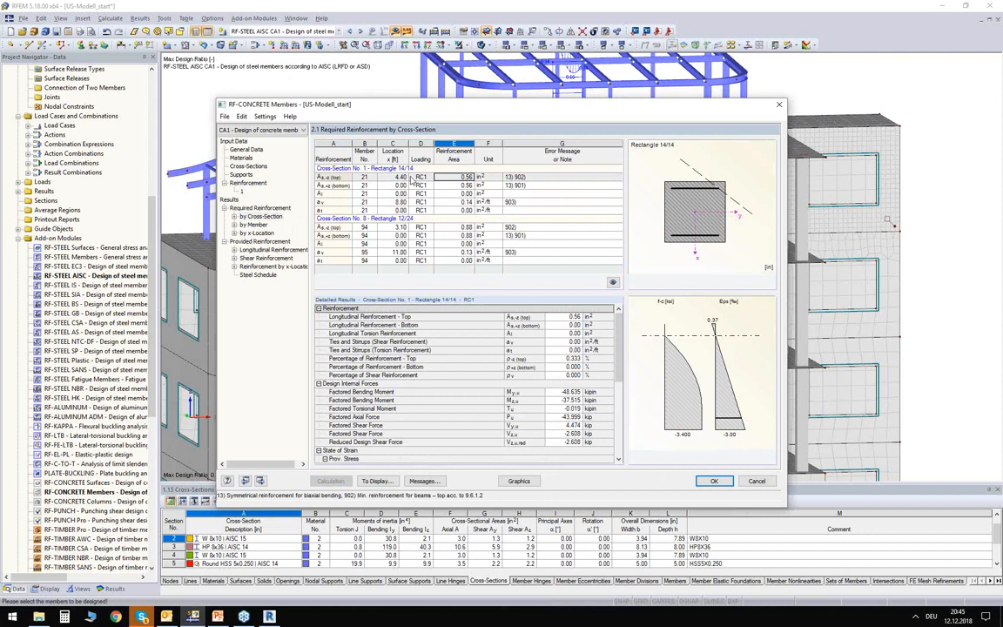
left_click_drag(342, 178, 479, 180)
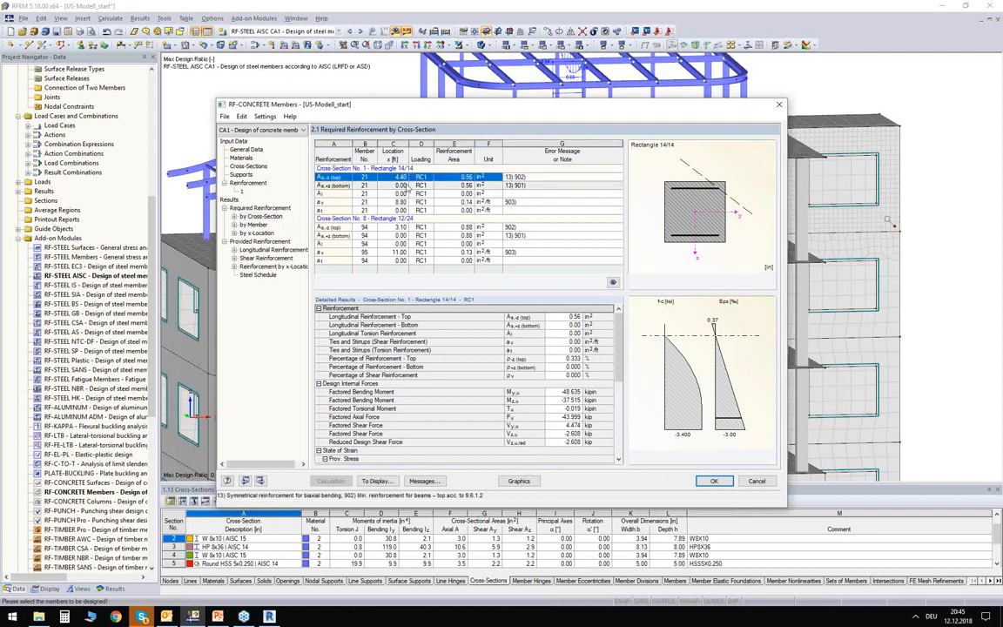
left_click(356, 187)
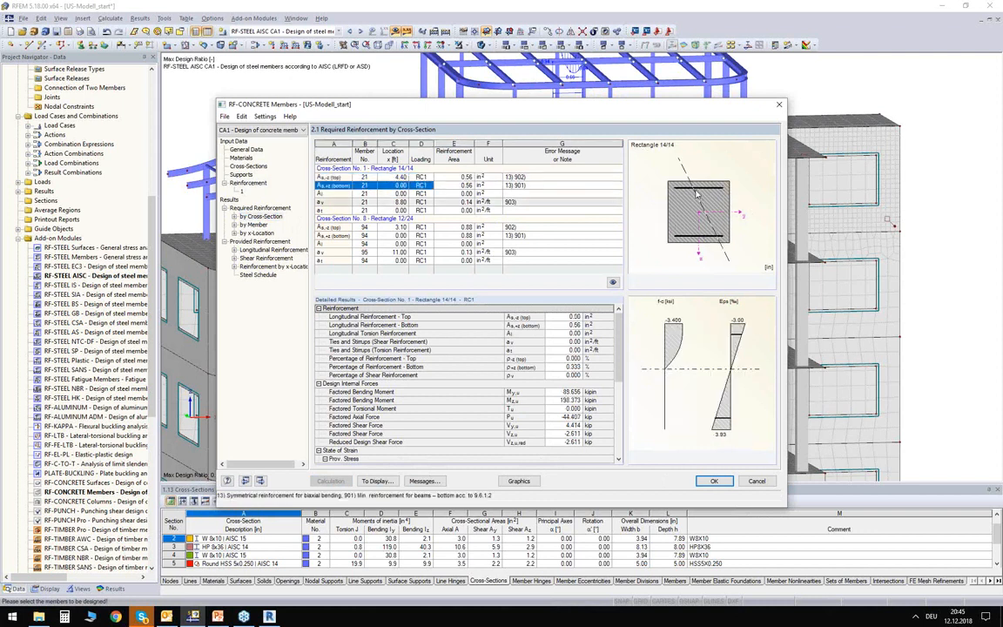
left_click(453, 201)
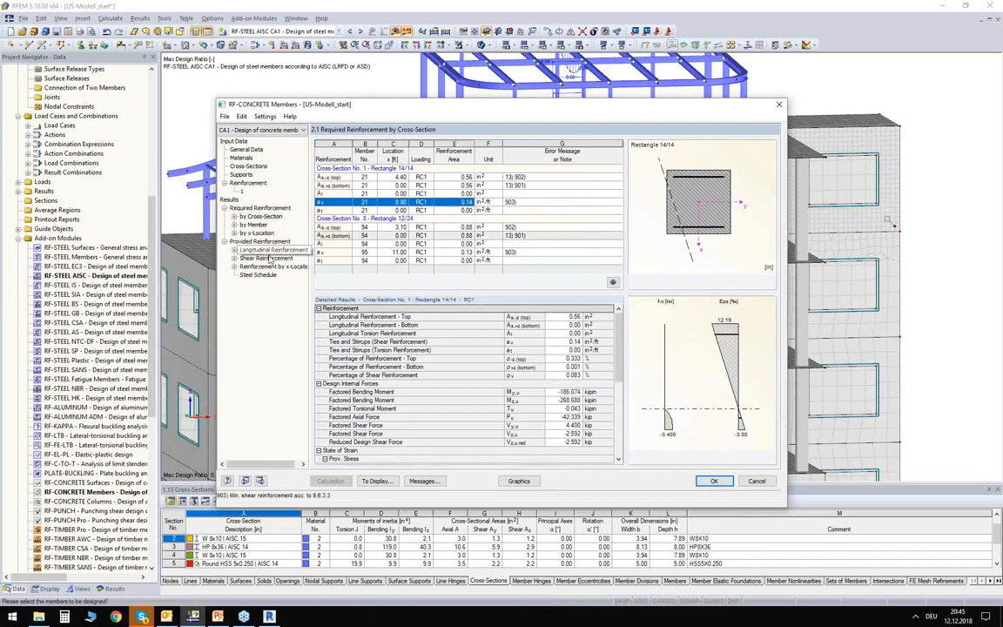
- Inspect the provided longitudinal reinforcement and its 3D preview for member 21, and close the concrete design module
left_click(261, 251)
left_click_drag(388, 364, 531, 359)
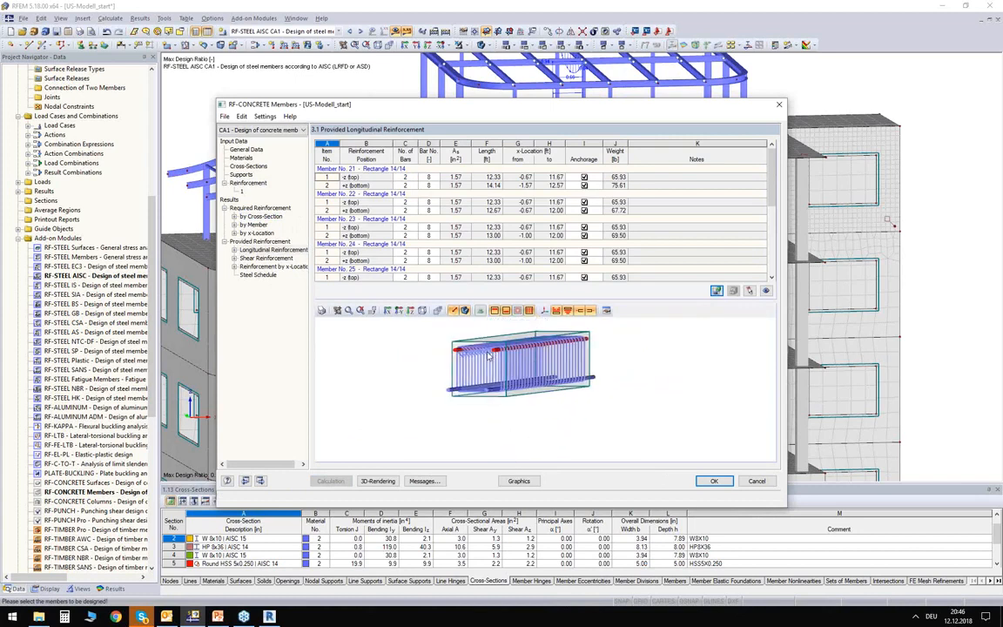
left_click(713, 482)
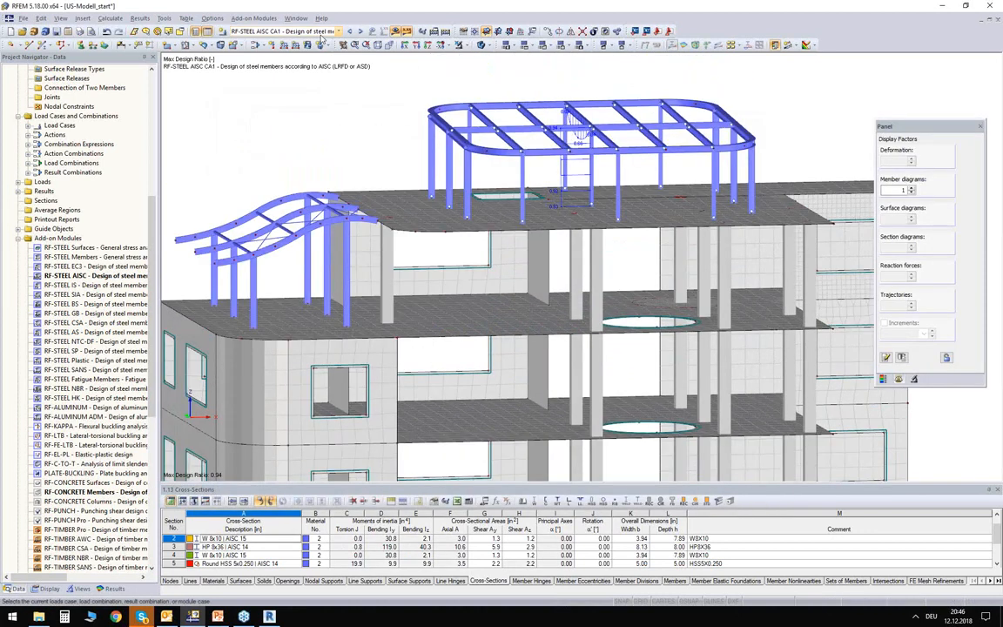
- Show the RF-CONCRETE Members CA1 results in the model, with the required reinforcement diagrams off and the reinforcement rendering on
left_click(338, 31)
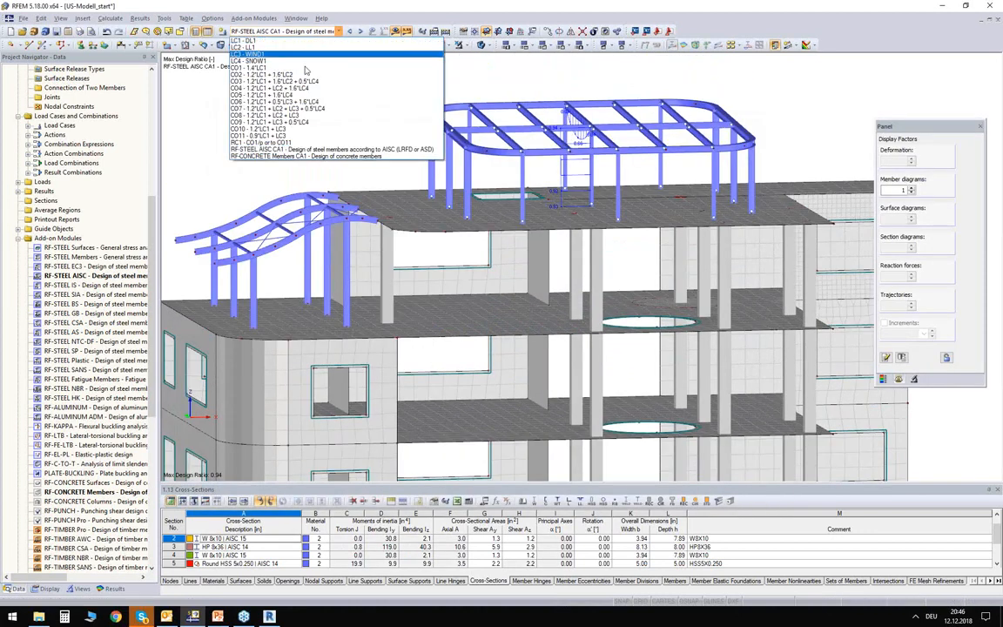
left_click(265, 158)
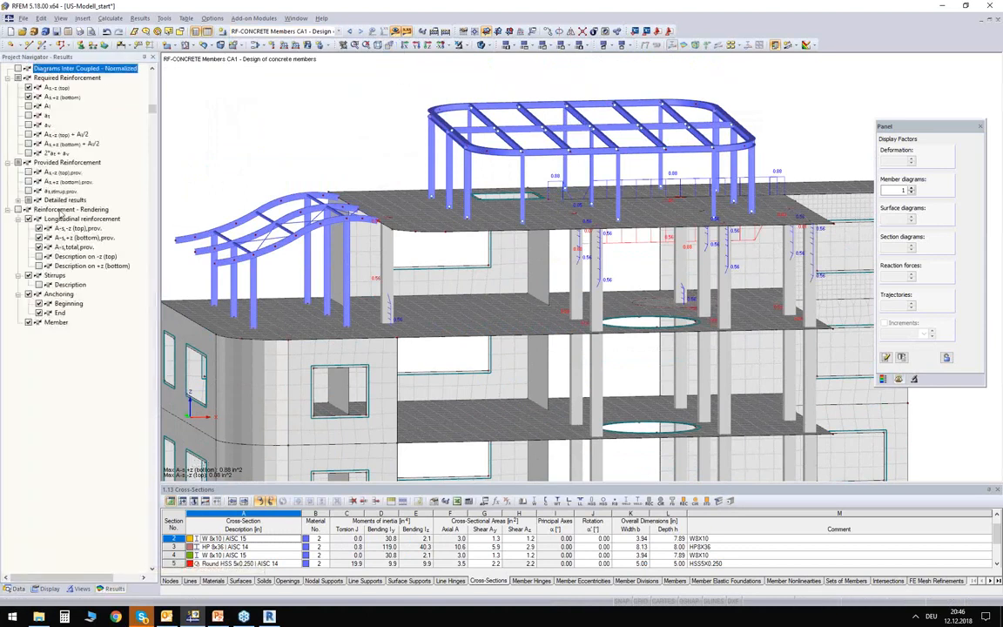
left_click(29, 87)
left_click(18, 199)
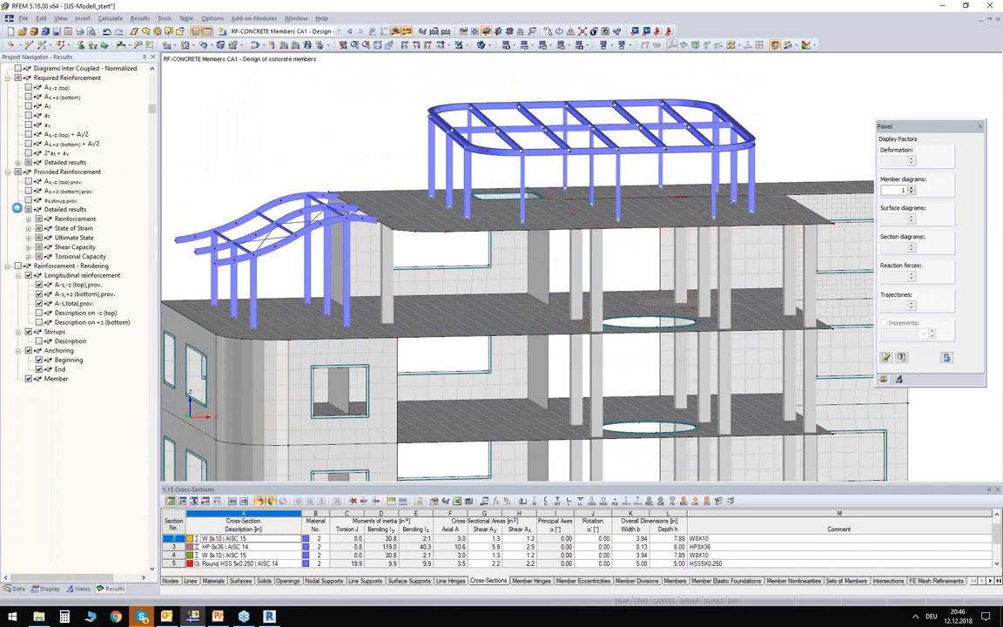
left_click(18, 267)
- Inspect the rendered longitudinal bars and stirrups of the top-storey concrete columns up close
middle_click_drag(346, 178, 568, 163)
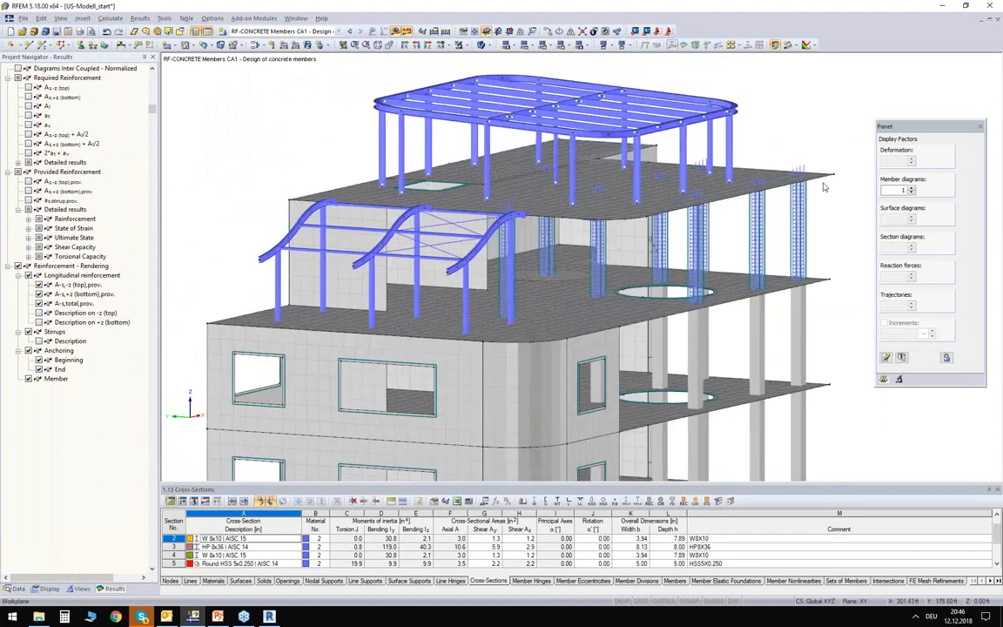
scroll(787, 211, "up", 5)
scroll(787, 211, "up", 6)
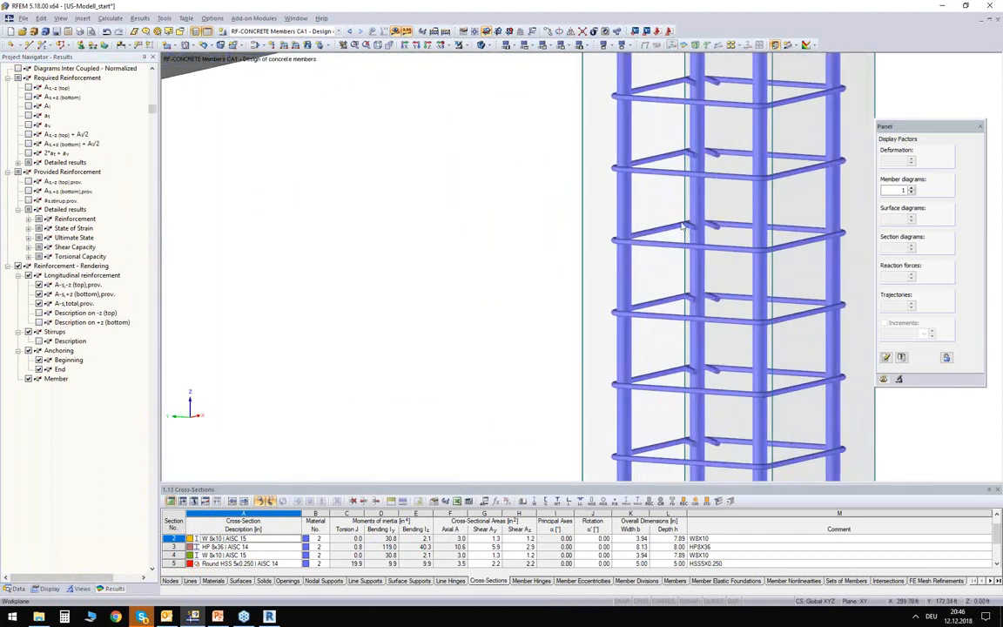
scroll(733, 189, "down", 6)
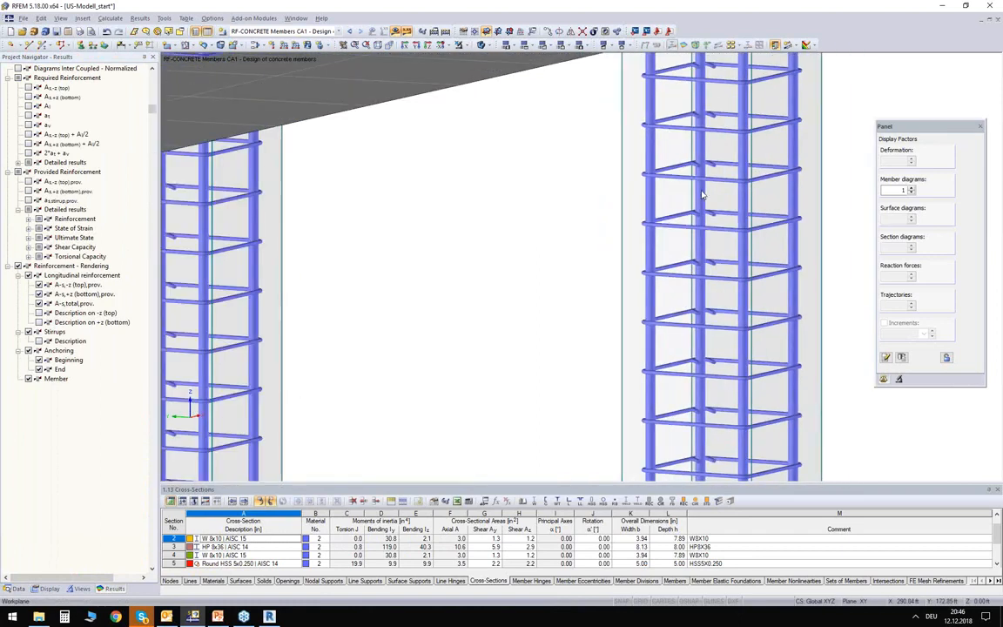
scroll(747, 169, "down", 8)
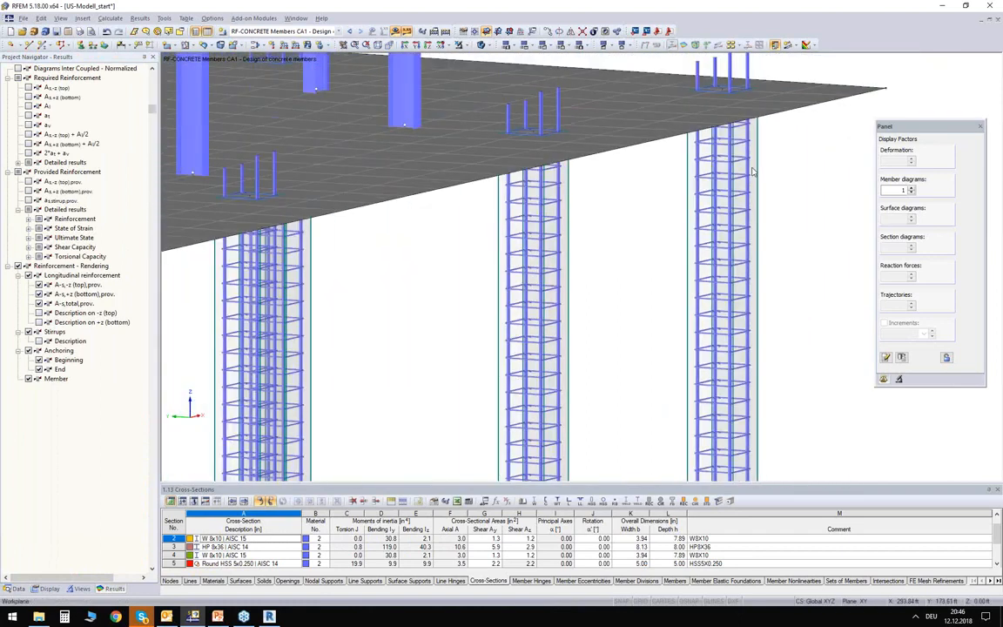
scroll(738, 272, "up", 8)
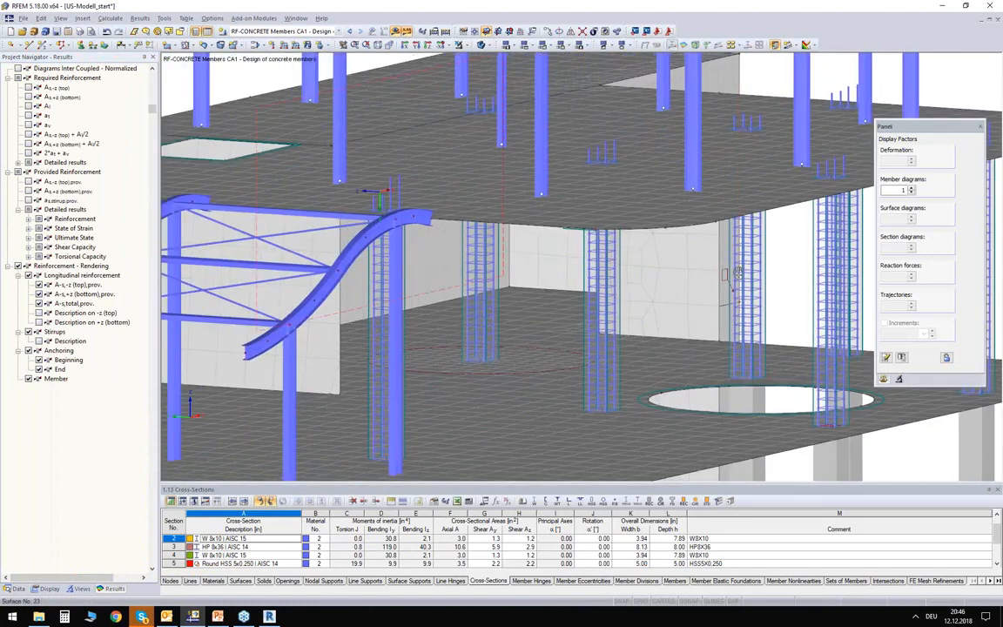
- Inspect the rendered stirrups and longitudinal bars at the wall end of the top-storey concrete beam up close
scroll(542, 178, "up", 5)
middle_click_drag(544, 203, 535, 273, "ctrl")
scroll(535, 273, "up", 2)
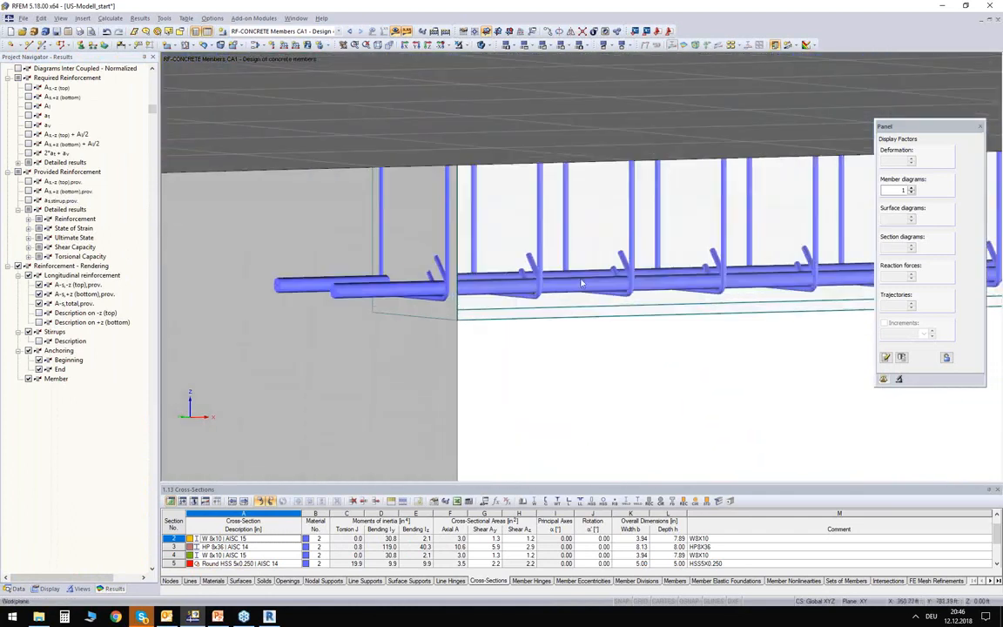
scroll(545, 283, "up", 2)
scroll(469, 242, "down", 2)
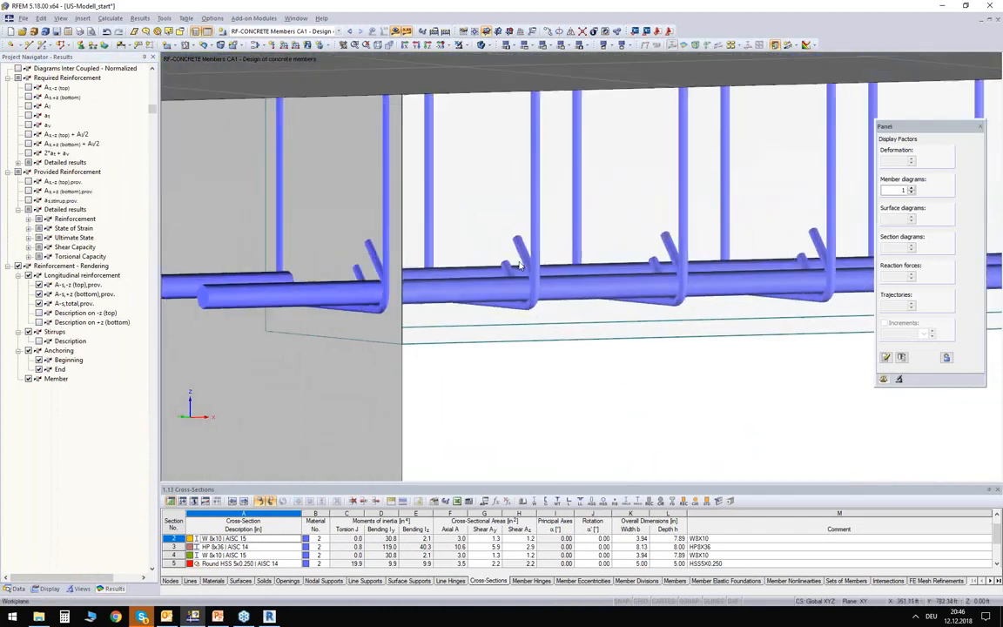
scroll(466, 245, "down", 2)
scroll(494, 275, "down", 5)
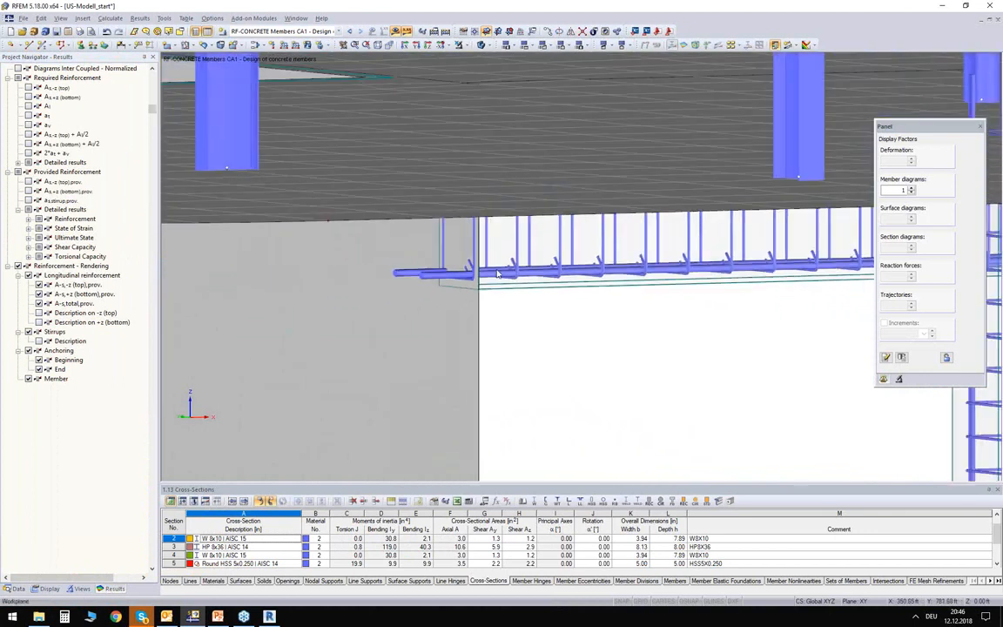
scroll(448, 305, "down", 5)
middle_click_drag(453, 301, 525, 290, "ctrl")
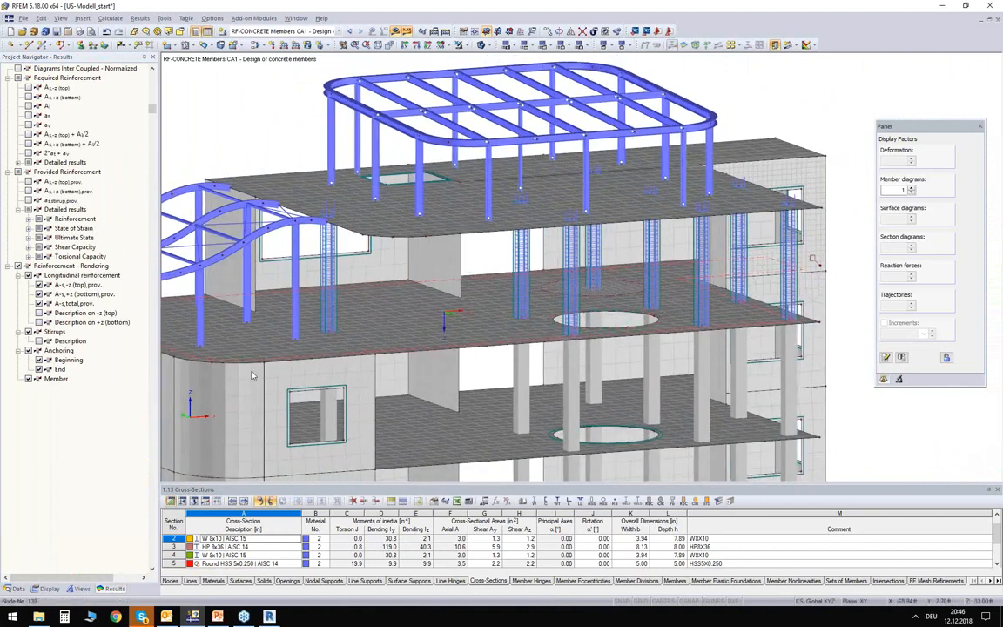
middle_click_drag(482, 231, 464, 185)
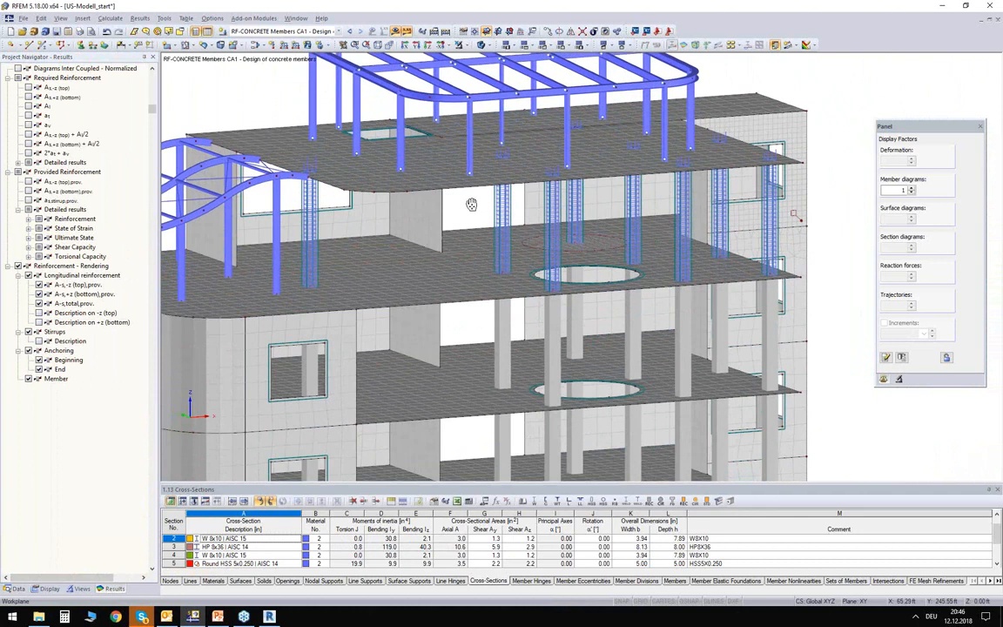
- Switch to Revit and set up an RFEM model import that is not limited to selected objects
left_click(268, 617)
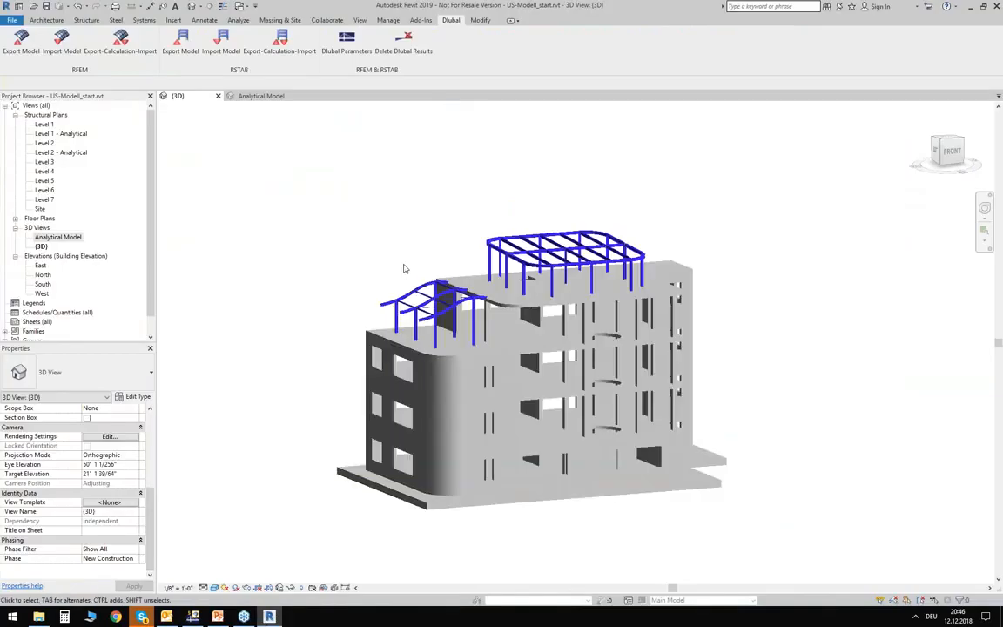
middle_click_drag(406, 221, 364, 299)
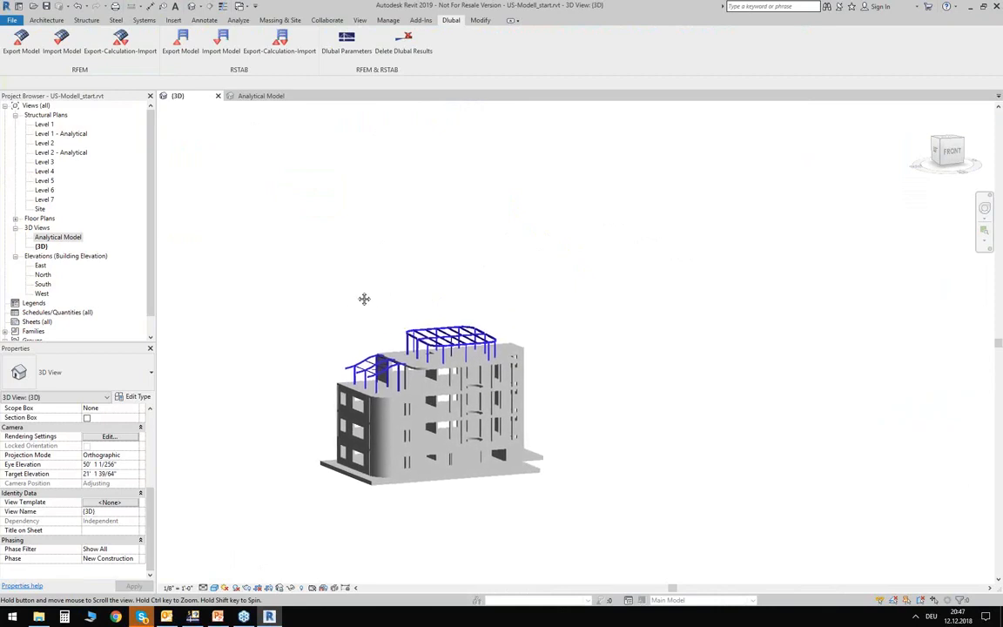
left_click(63, 45)
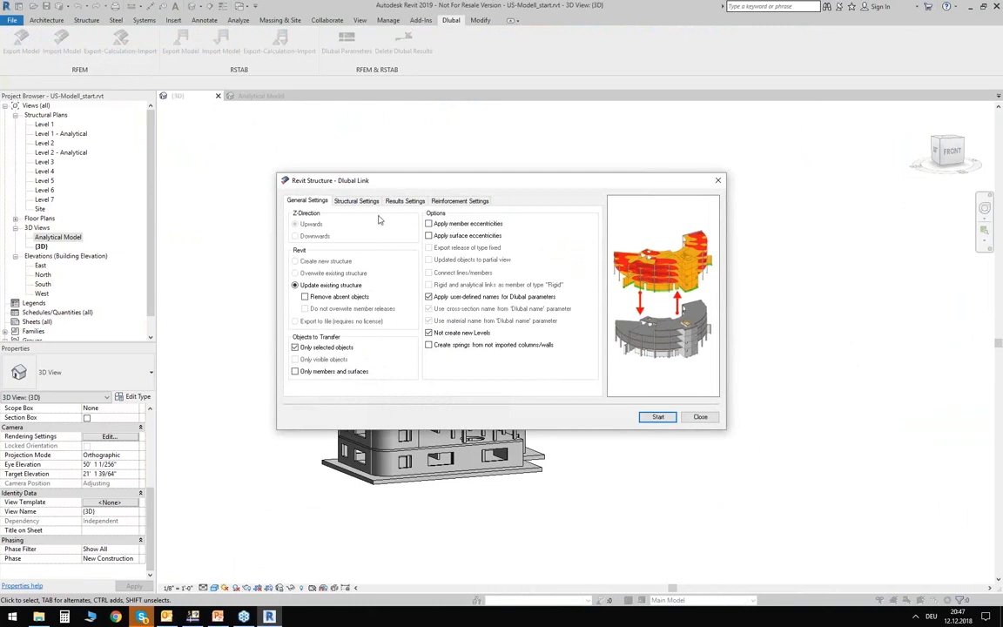
left_click(306, 348)
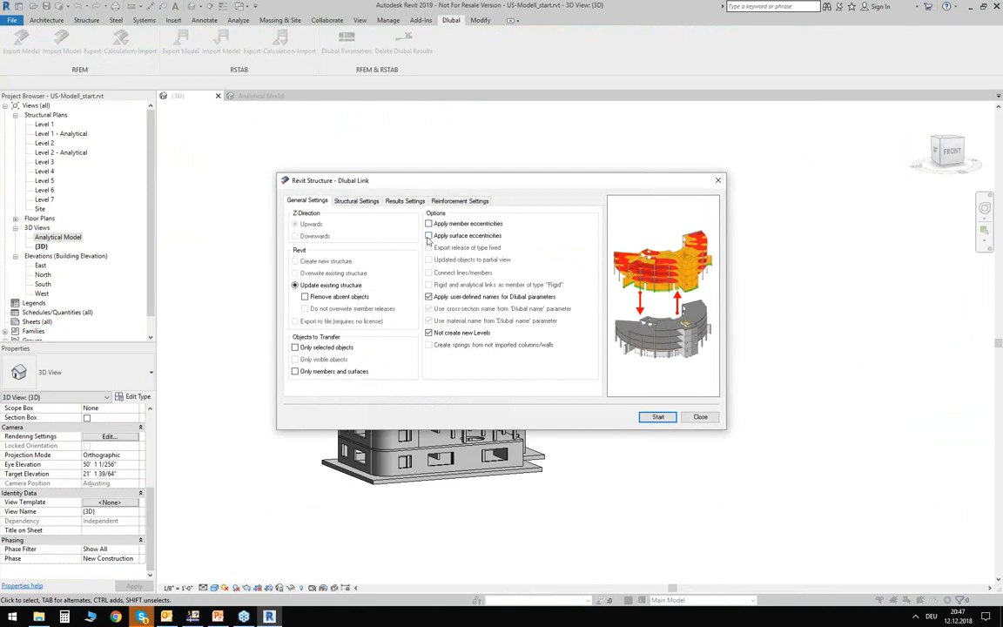
- Import the RFEM model with member reinforcements into views, including longitudinal reinforcement and stirrups, without surface reinforcements, and dismiss the import report
left_click(355, 202)
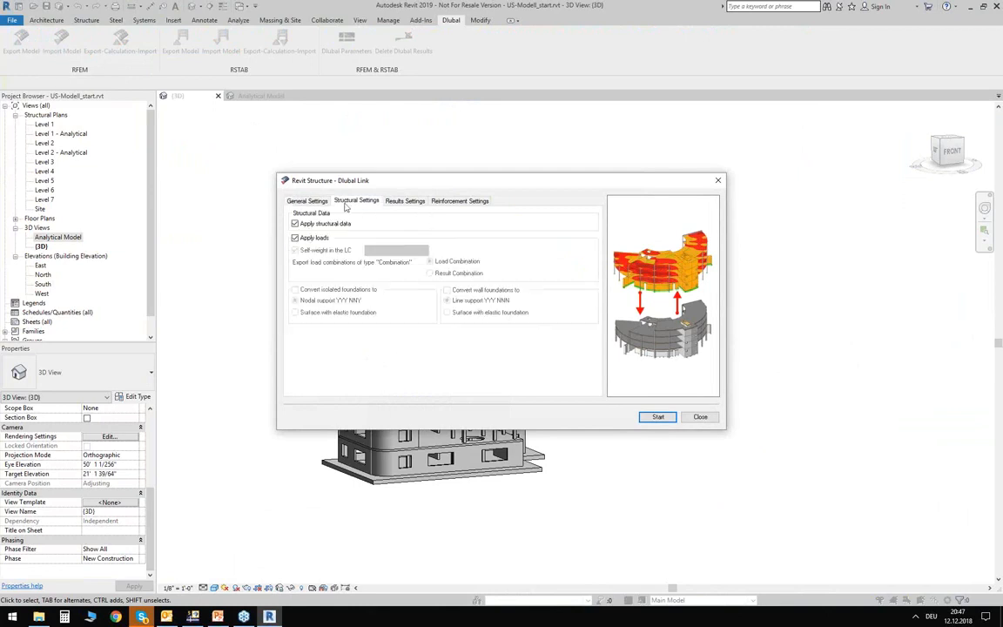
left_click(406, 201)
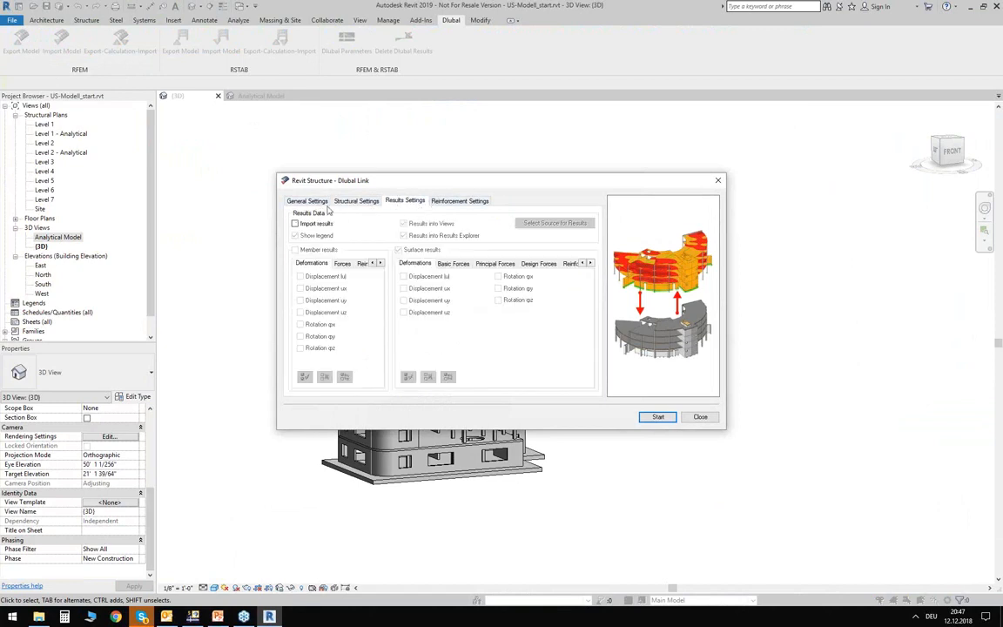
left_click(461, 202)
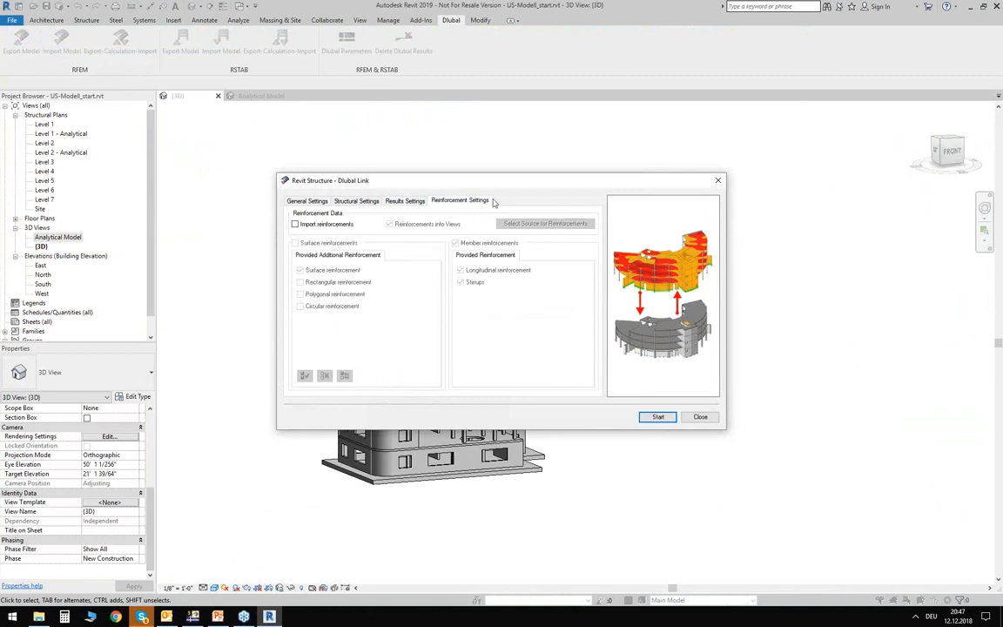
left_click(295, 224)
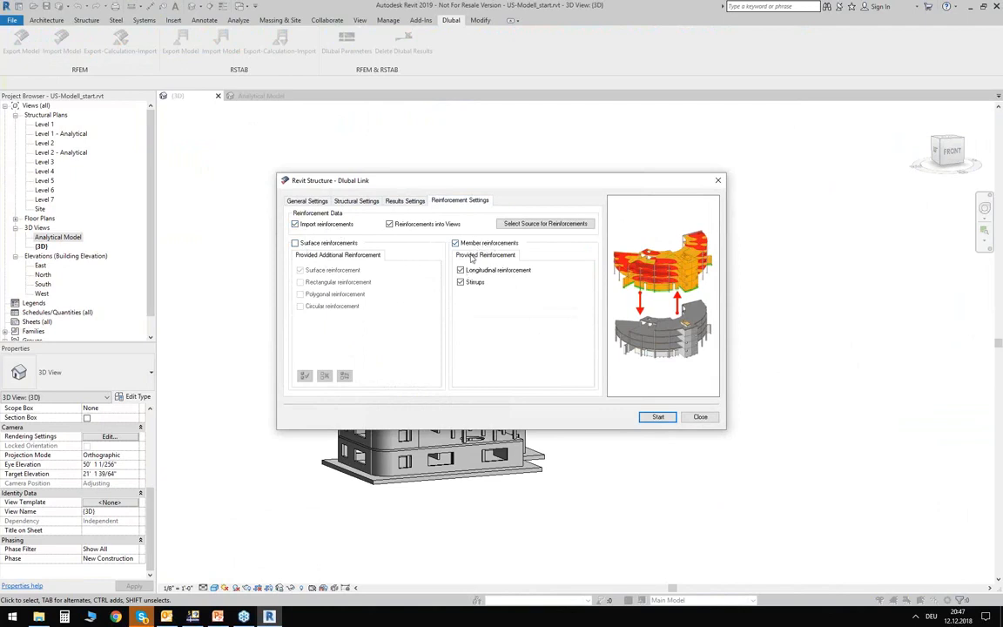
left_click(658, 417)
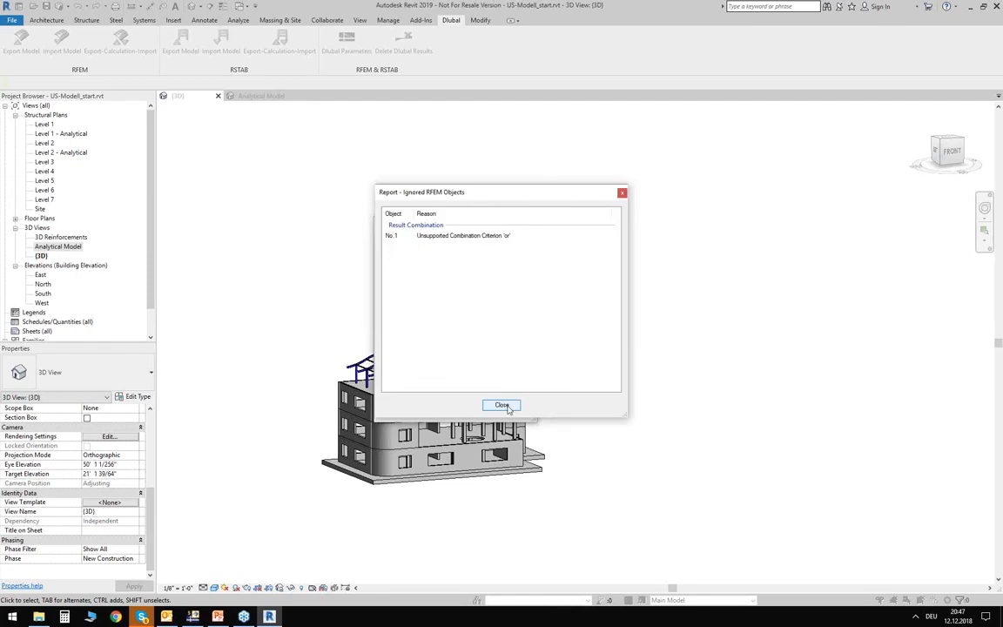
left_click(505, 408)
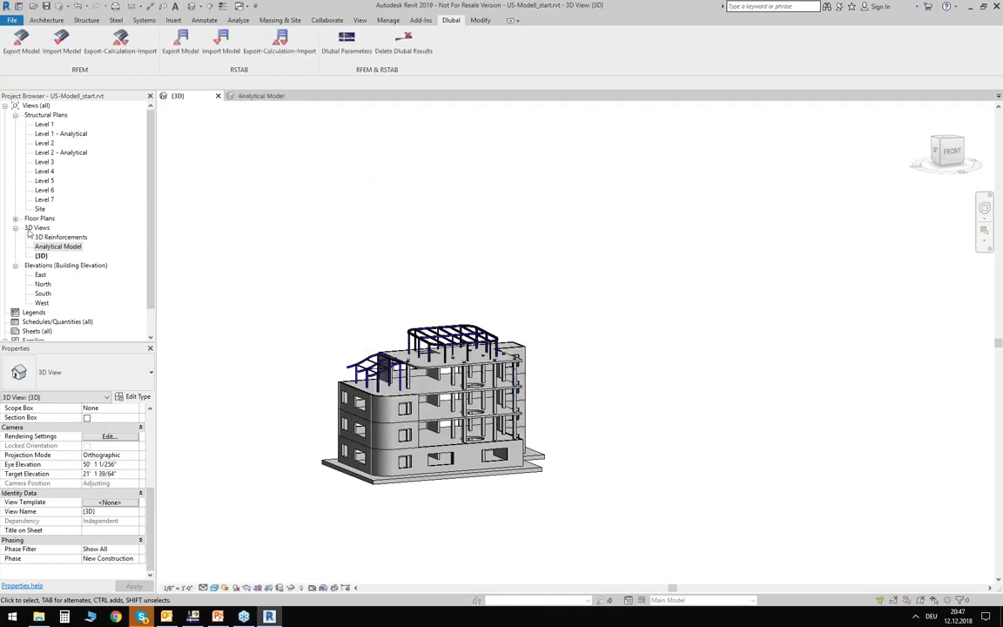
- Open the 3D Reinforcements view and examine the imported stirrups and bars of the top-storey columns
double_click(61, 237)
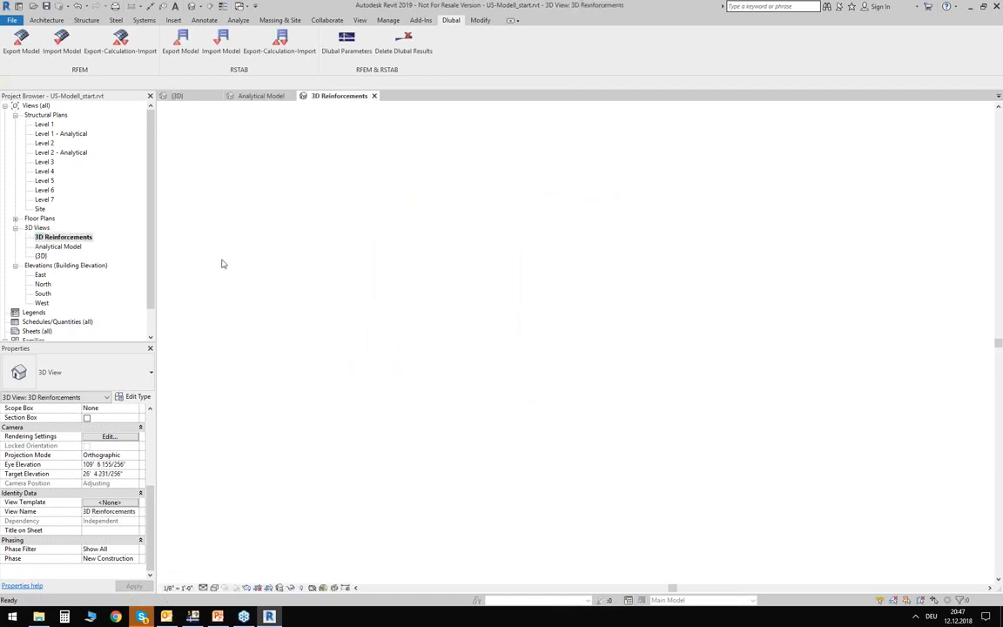
middle_click_drag(440, 479, 635, 435, "shift")
scroll(595, 305, "up", 2)
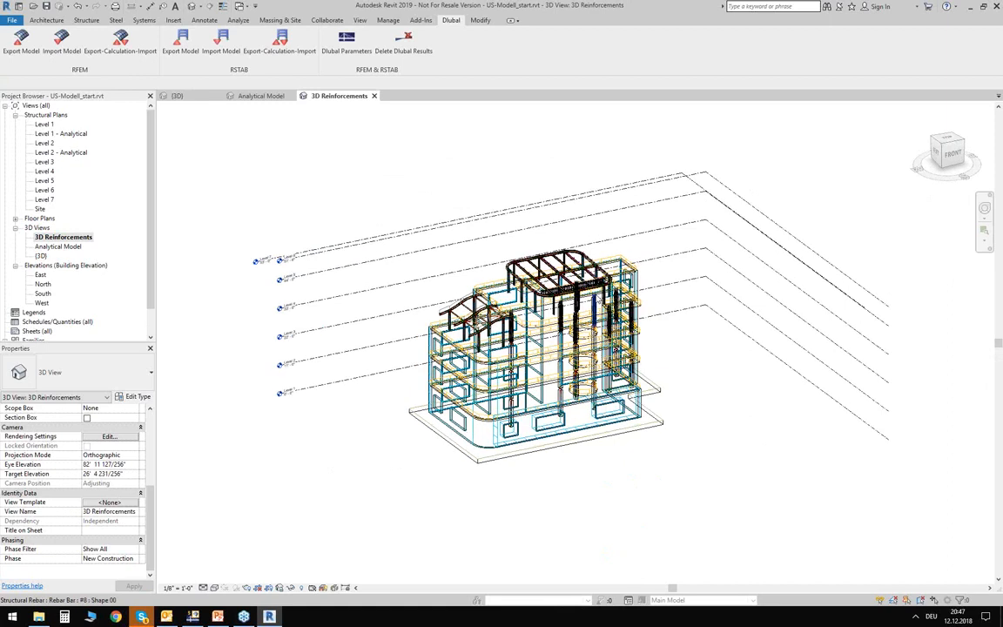
scroll(605, 304, "up", 10)
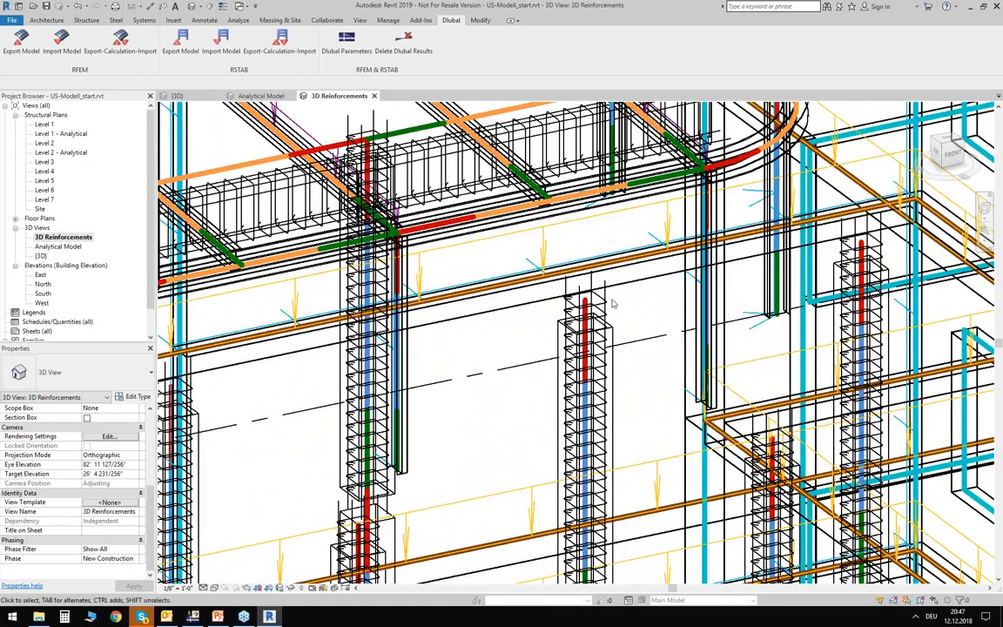
scroll(605, 304, "up", 3)
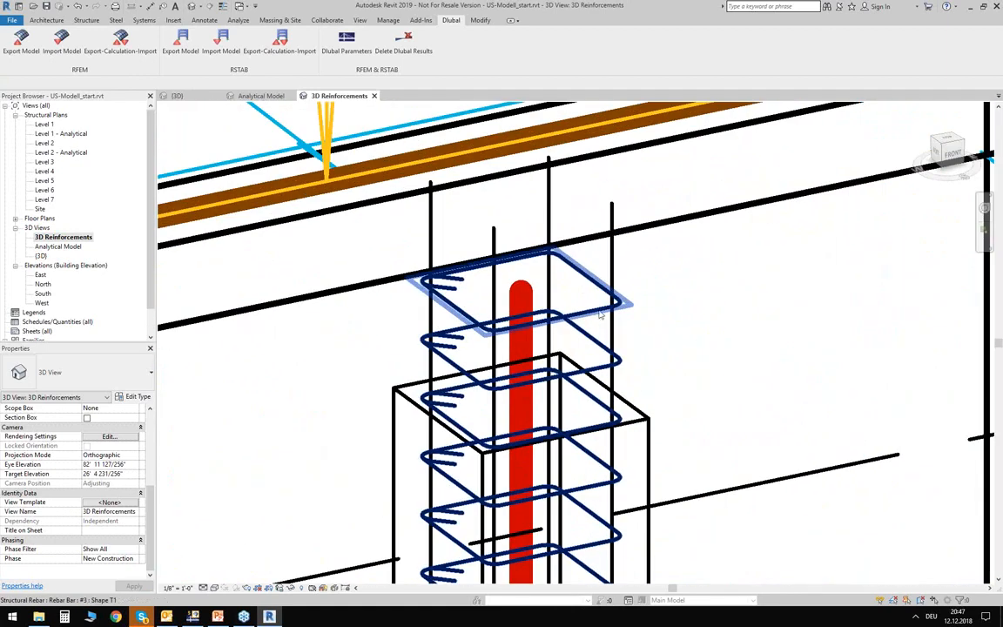
scroll(631, 292, "down", 10)
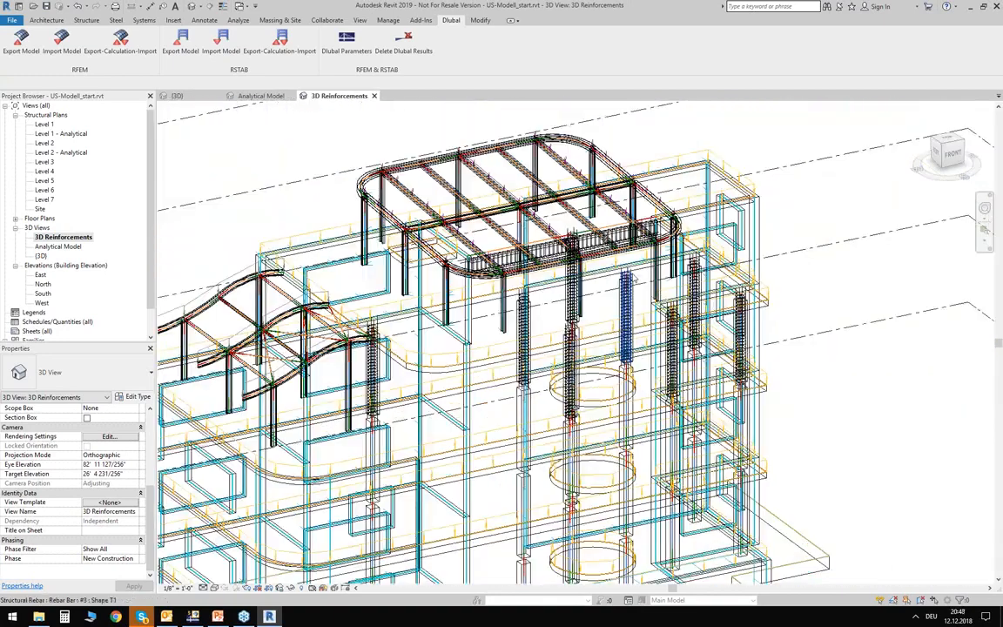
scroll(635, 279, "down", 3)
- Set the structural rebar in the upper storeys to view unobscured and as solid in the 3D Reinforcements view
middle_click_drag(767, 382, 576, 259, "shift")
left_click_drag(327, 142, 842, 417)
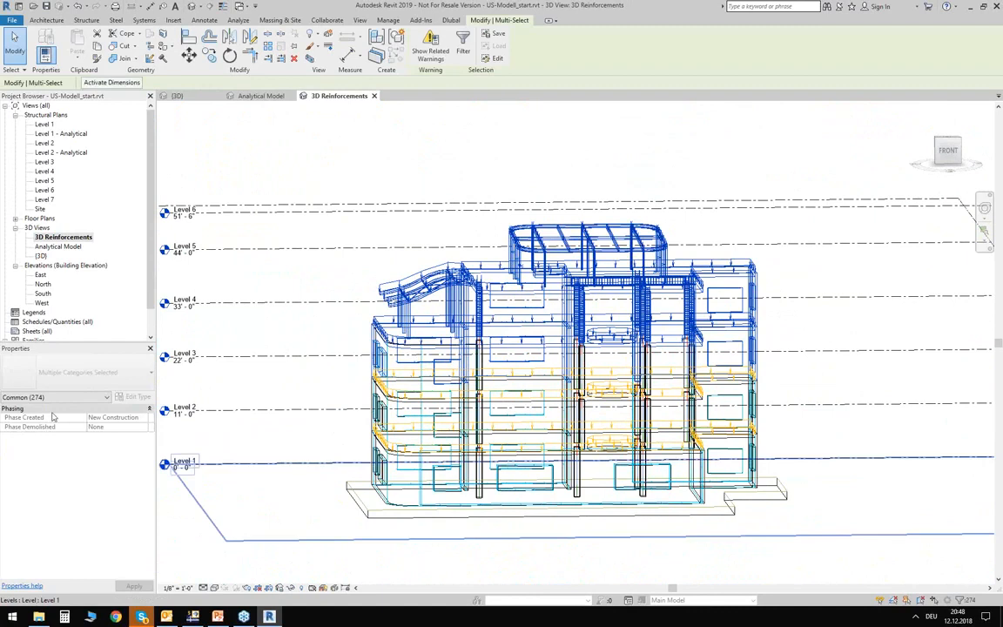
left_click(54, 397)
left_click(33, 509)
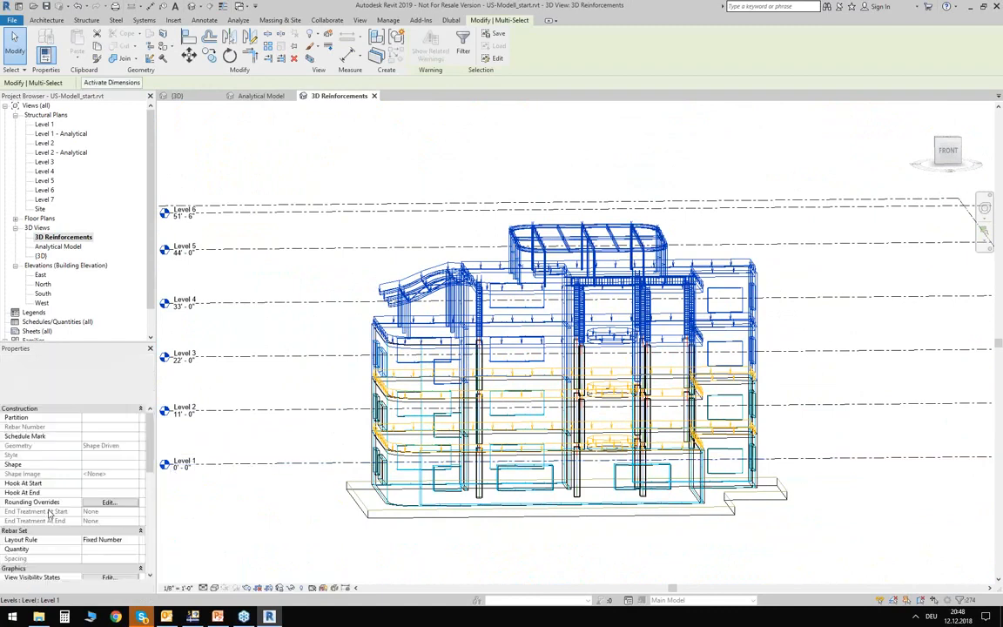
scroll(129, 511, "down", 3)
left_click(106, 503)
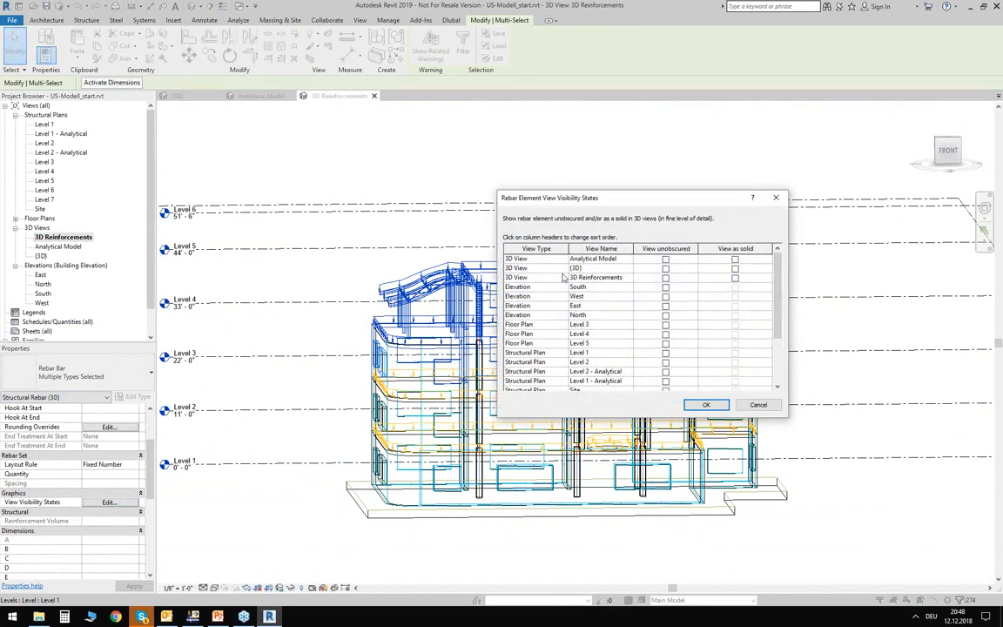
left_click(666, 279)
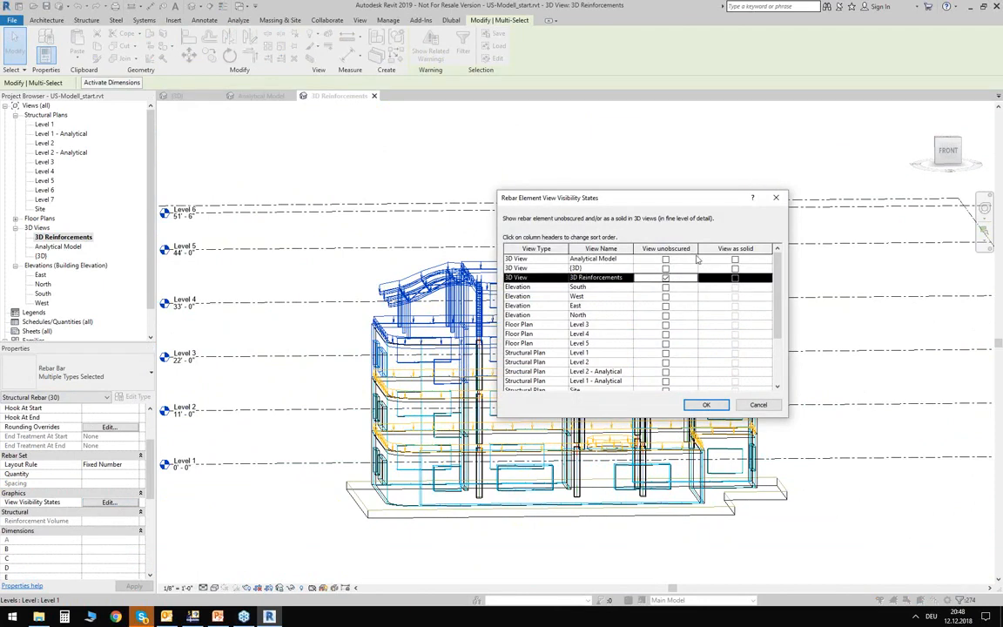
left_click(735, 278)
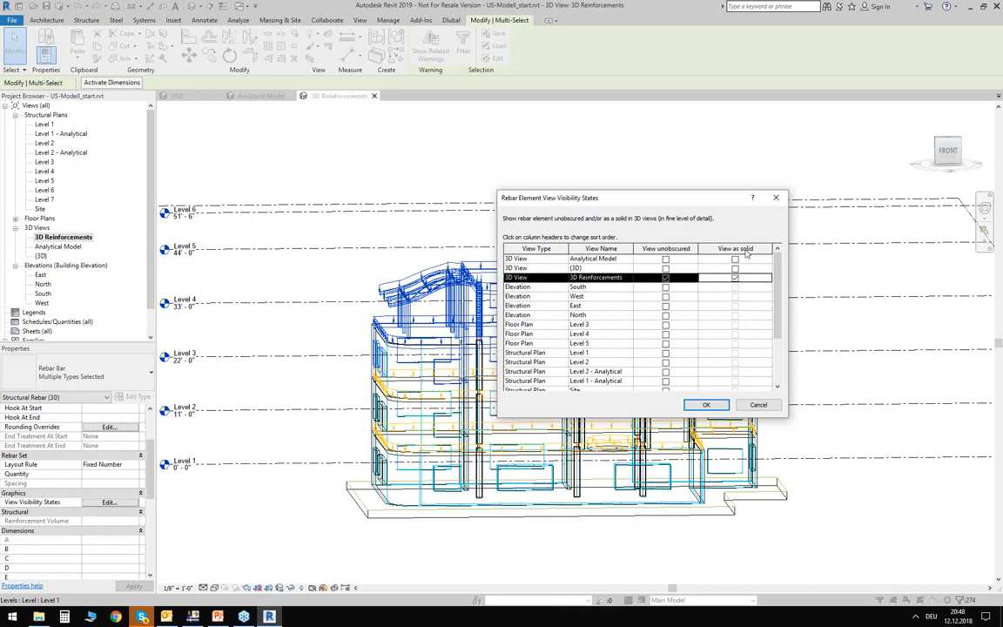
left_click(704, 406)
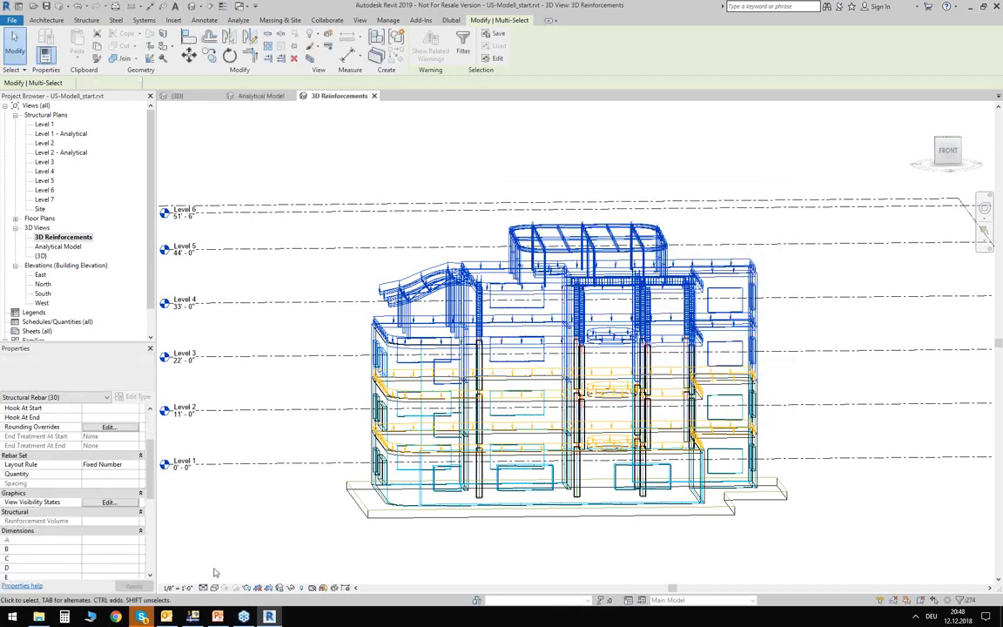
- Set the 3D Reinforcements view to the Fine detail level and a shaded visual style
left_click(214, 588)
left_click(218, 576)
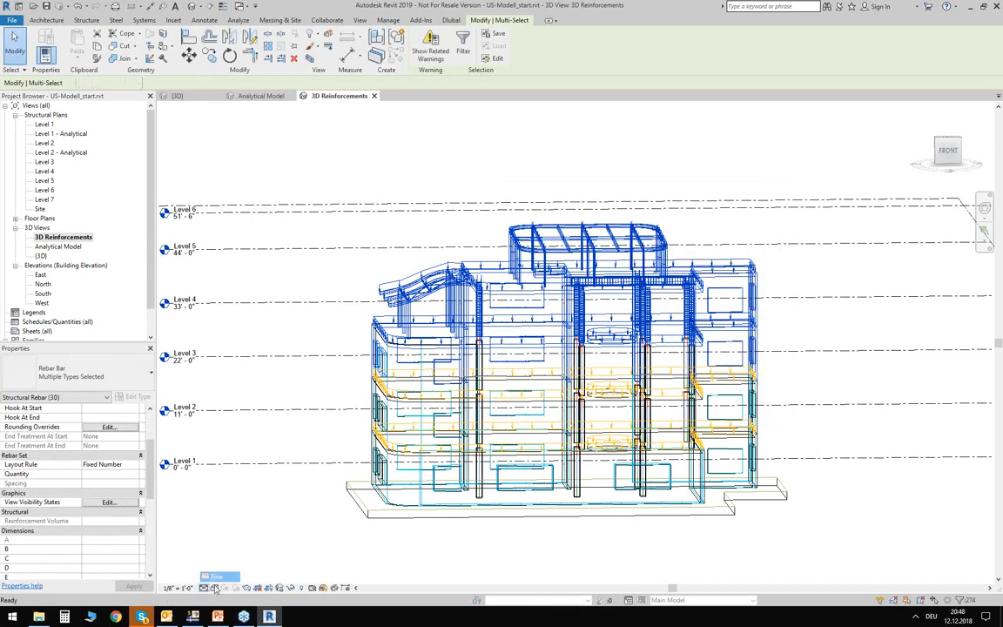
key("Escape")
left_click(215, 588)
left_click(231, 490)
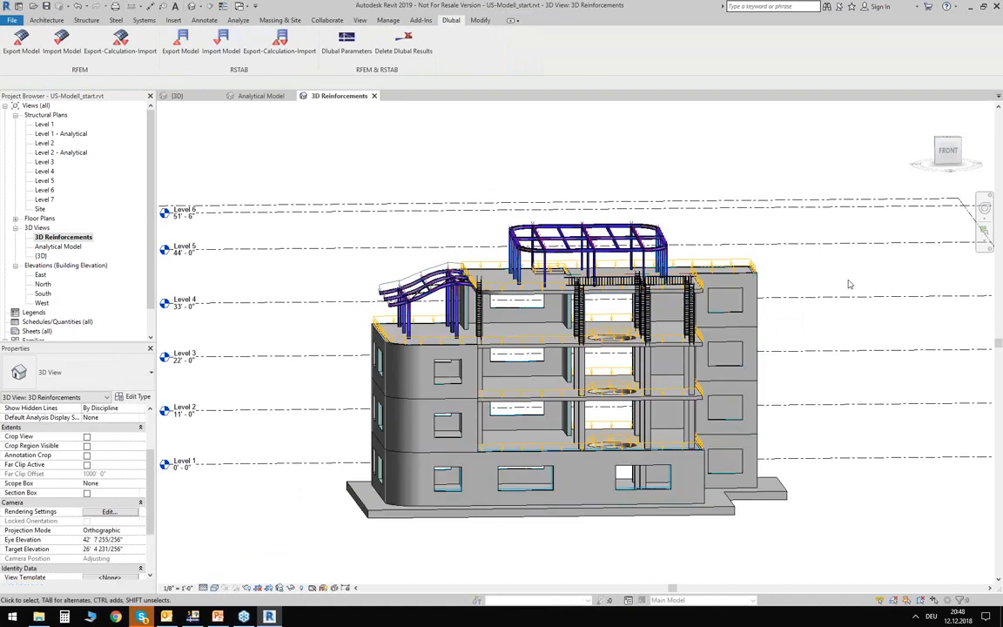
- Inspect the solid longitudinal bars and stirrups of the top-storey columns and beam from several angles
middle_click_drag(827, 271, 541, 279, "shift")
scroll(590, 279, "up", 5)
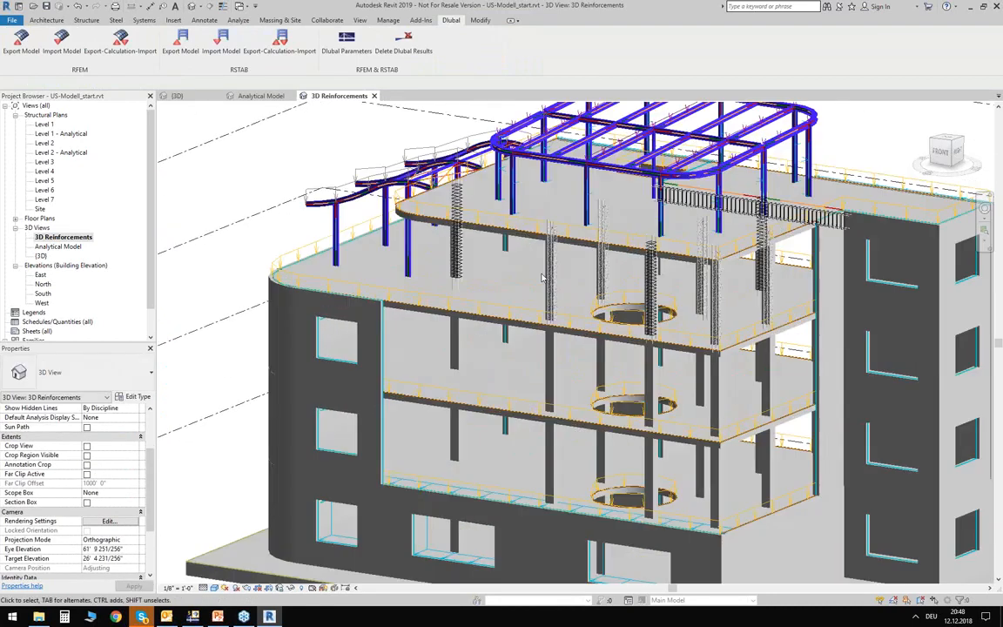
scroll(565, 283, "up", 10)
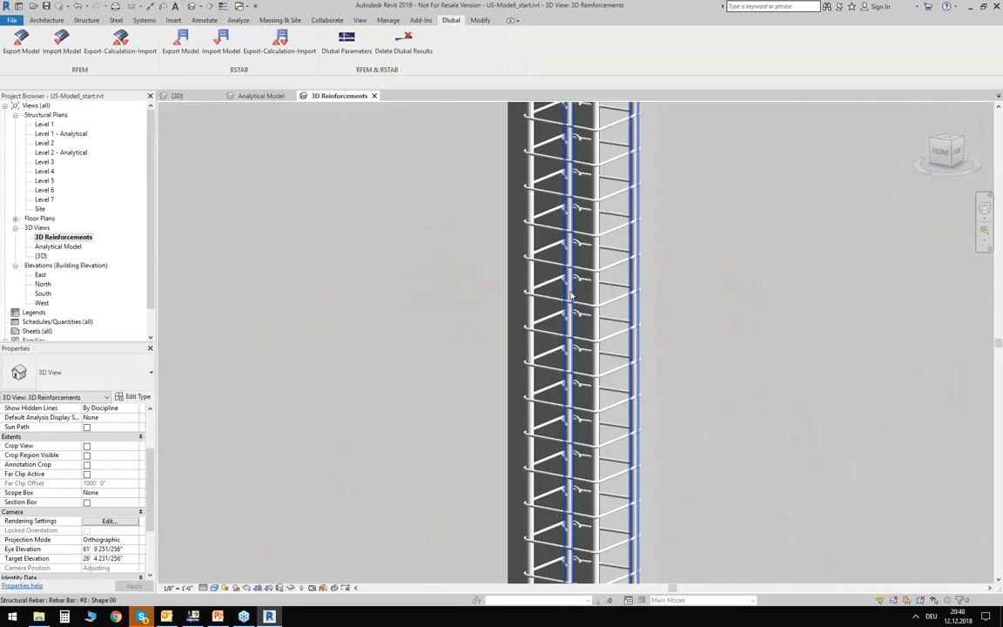
scroll(578, 262, "up", 4)
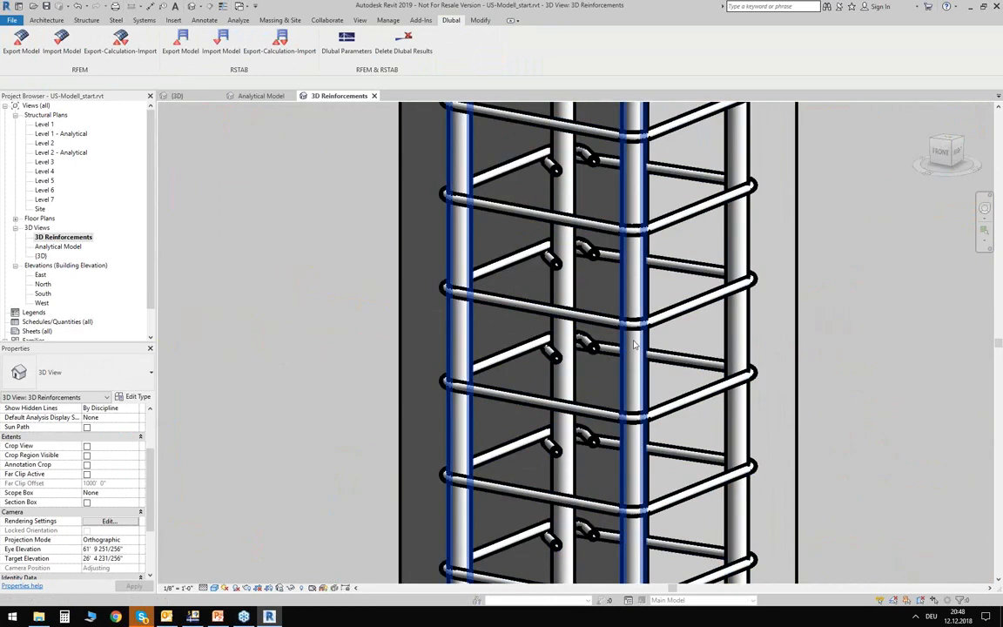
scroll(540, 254, "down", 8)
scroll(697, 296, "down", 10)
middle_click_drag(697, 297, 785, 209, "shift")
scroll(785, 209, "up", 8)
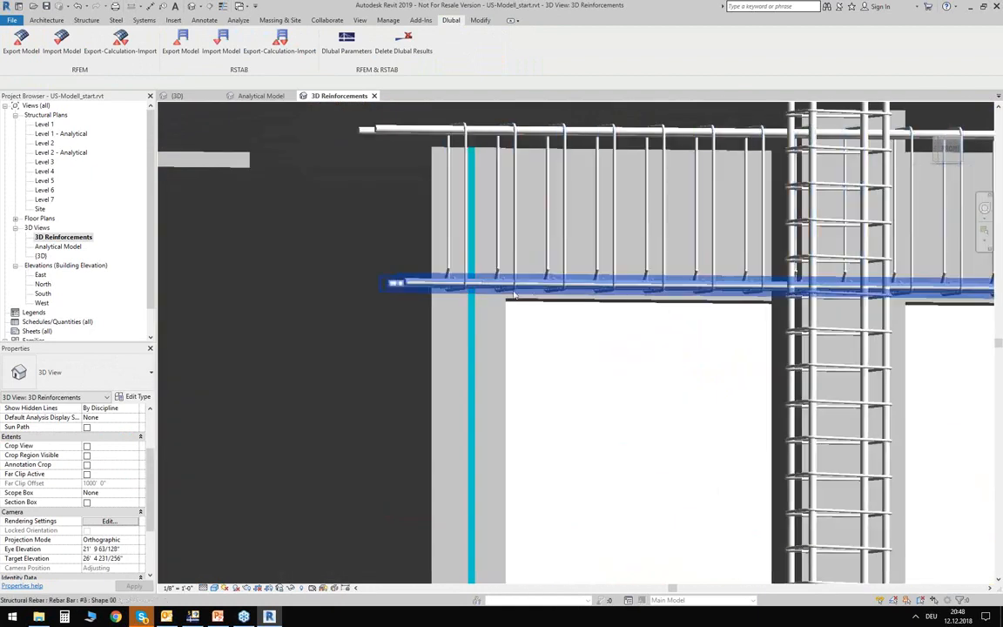
scroll(514, 296, "down", 5)
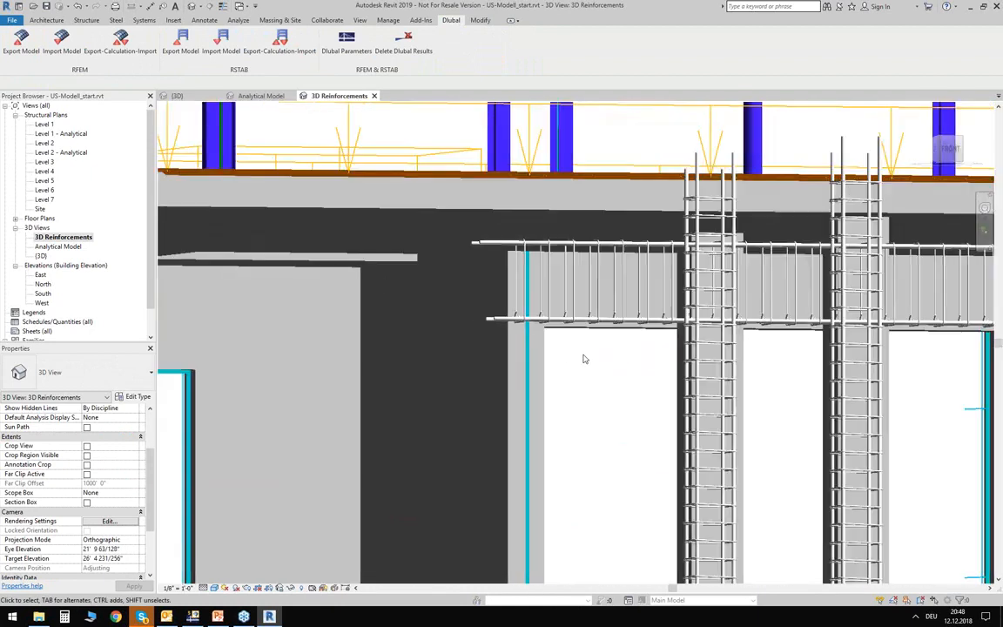
middle_click_drag(585, 359, 464, 375, "shift")
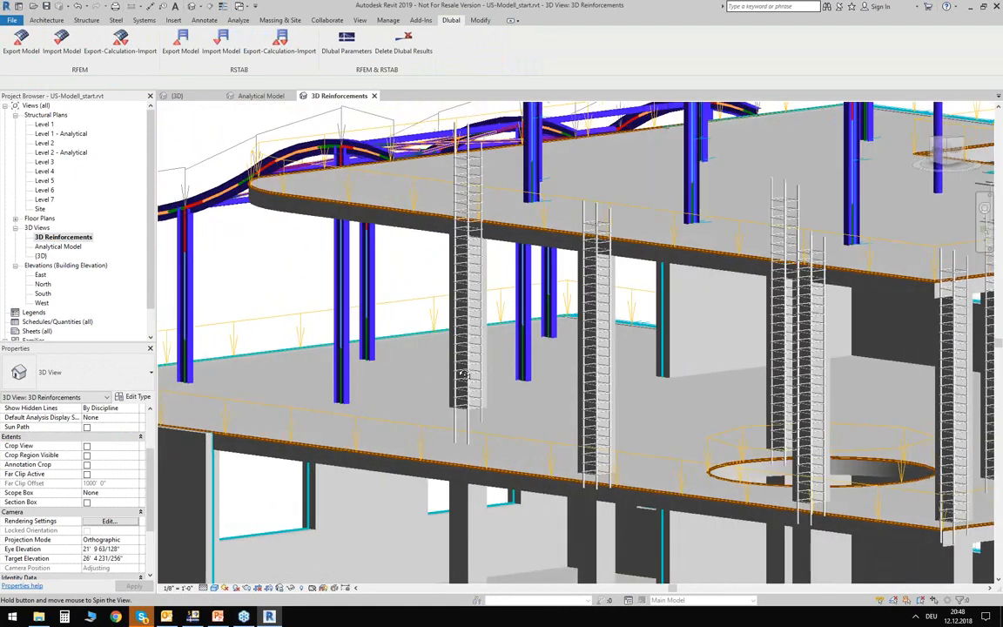
scroll(593, 376, "up", 6)
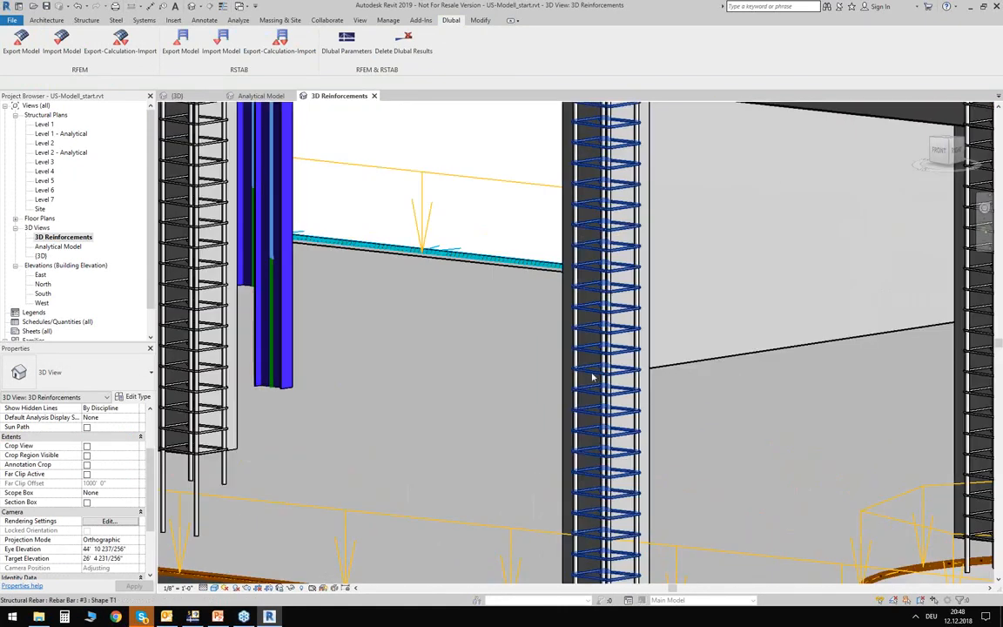
- Select the #3 stirrup set of the top-storey column and review its shape, end hooks, layout rule and quantity
left_click(593, 376)
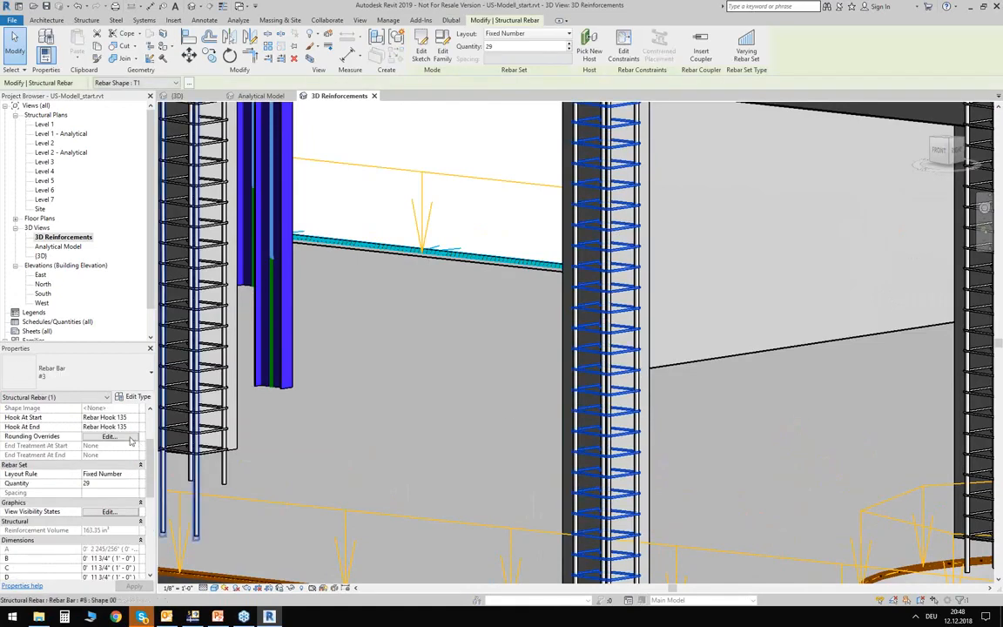
scroll(131, 441, "up", 3)
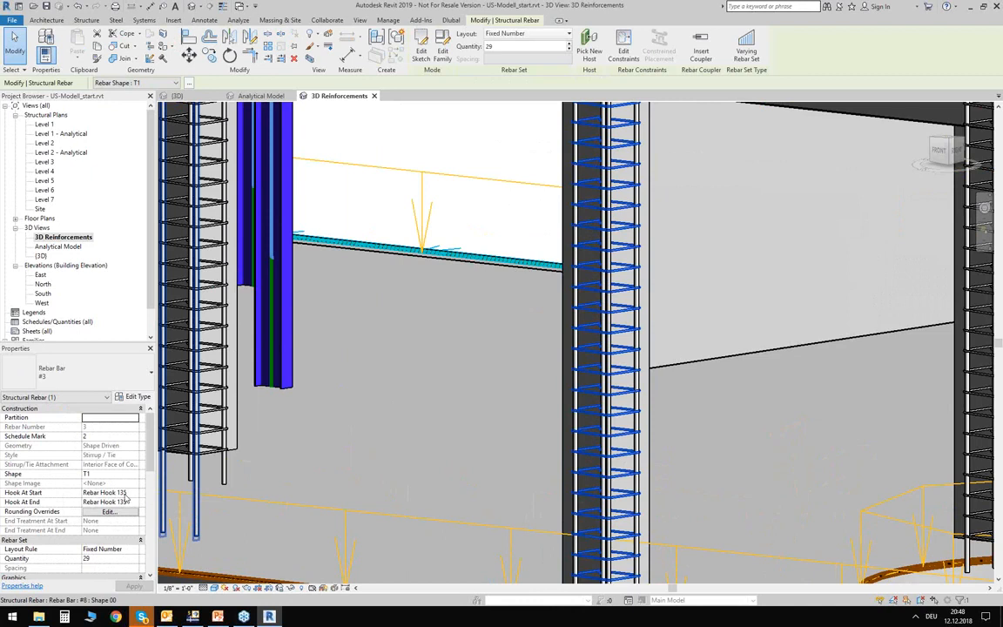
scroll(123, 496, "down", 2)
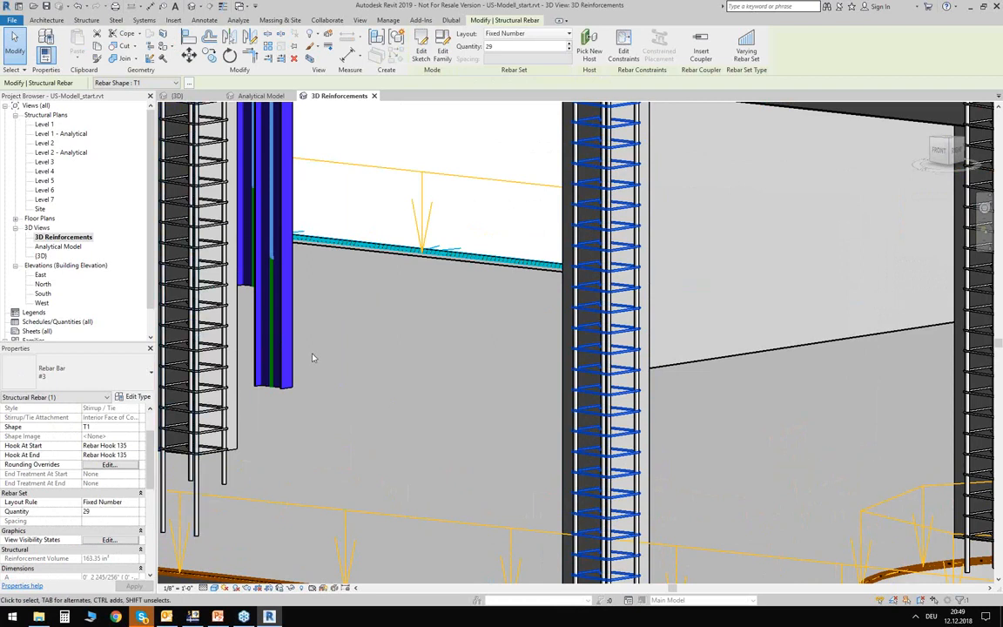
scroll(484, 316, "down", 8)
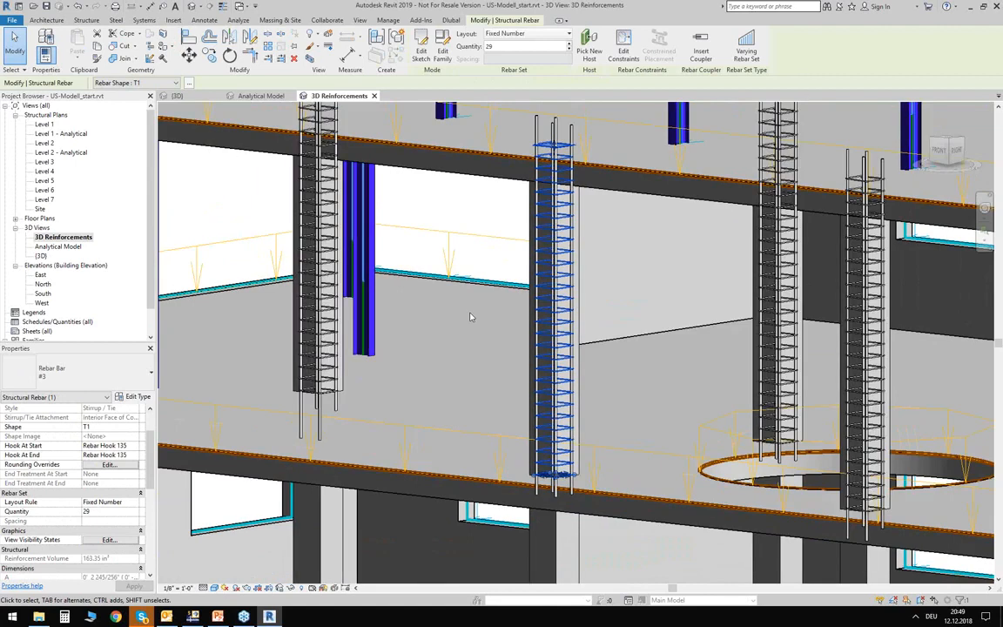
scroll(467, 317, "down", 5)
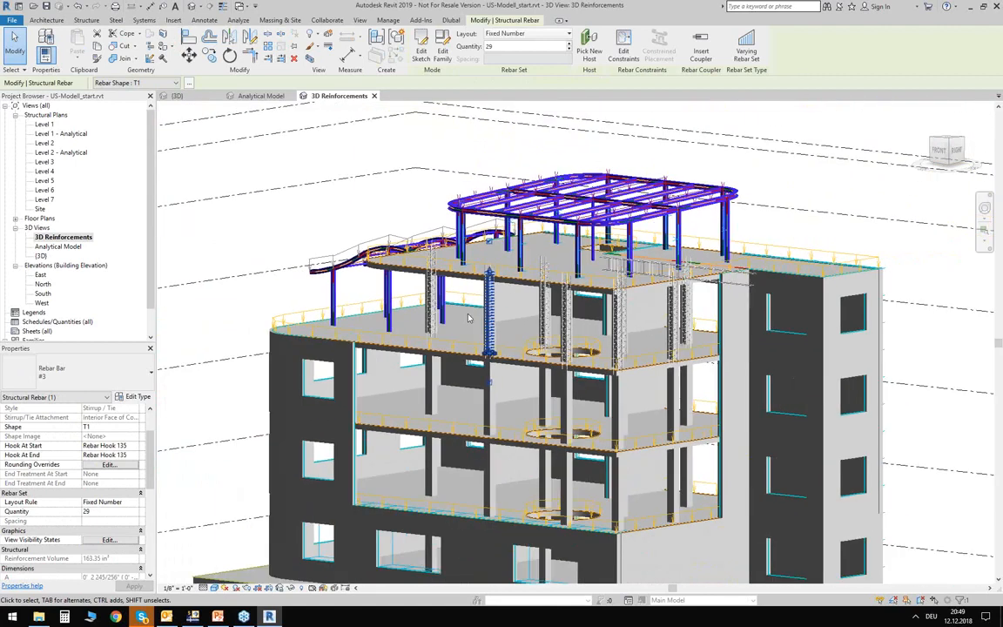
- Examine the whole building with its canopy steel and top-storey reinforcement from several angles and in front view
middle_click_drag(218, 218, 781, 254, "shift")
left_click(756, 295)
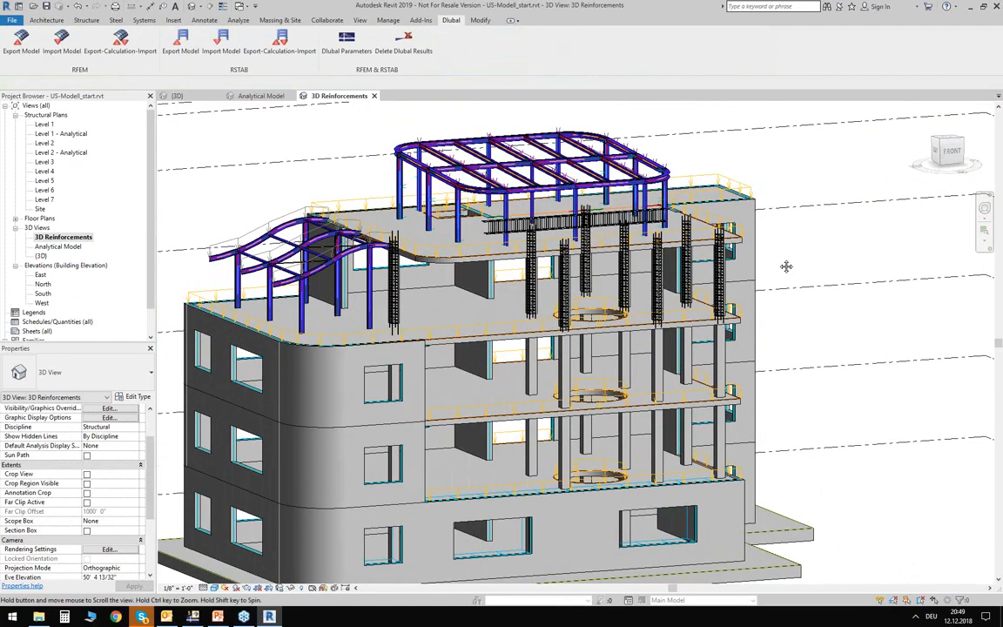
middle_click_drag(784, 269, 800, 277)
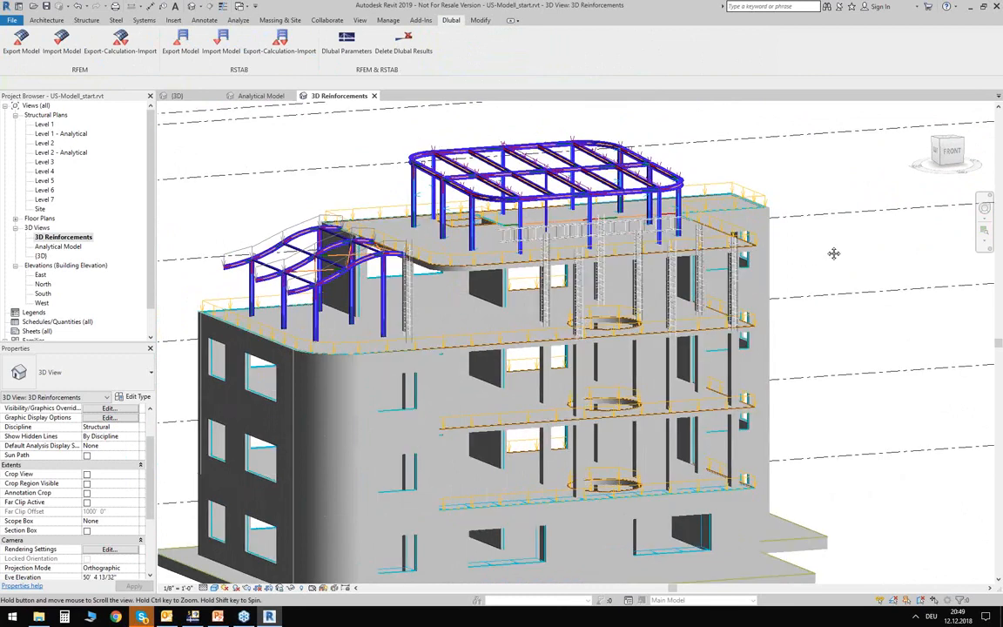
middle_click_drag(818, 256, 830, 246)
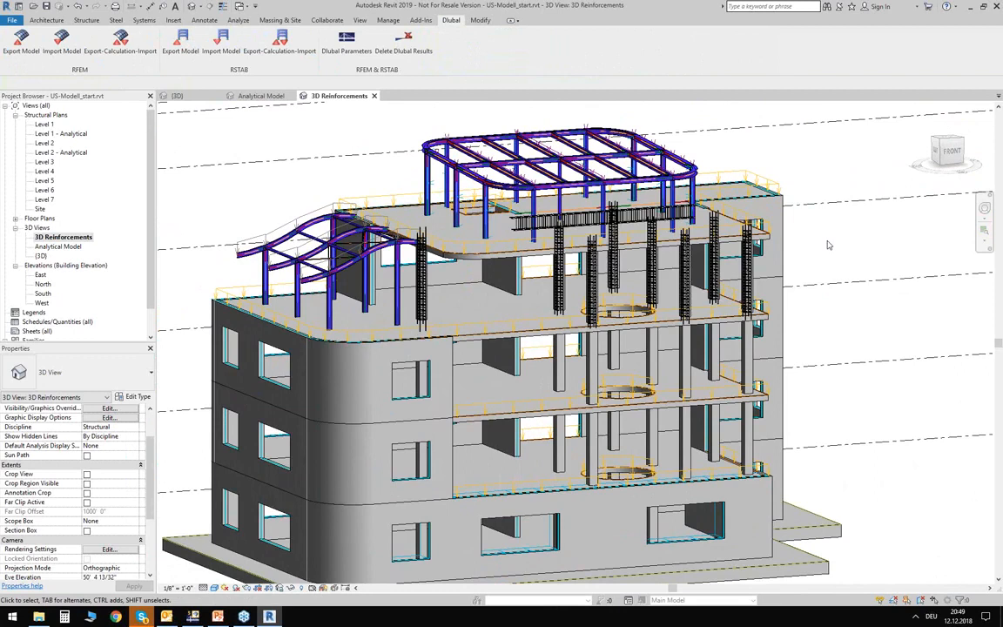
scroll(815, 233, "down", 3)
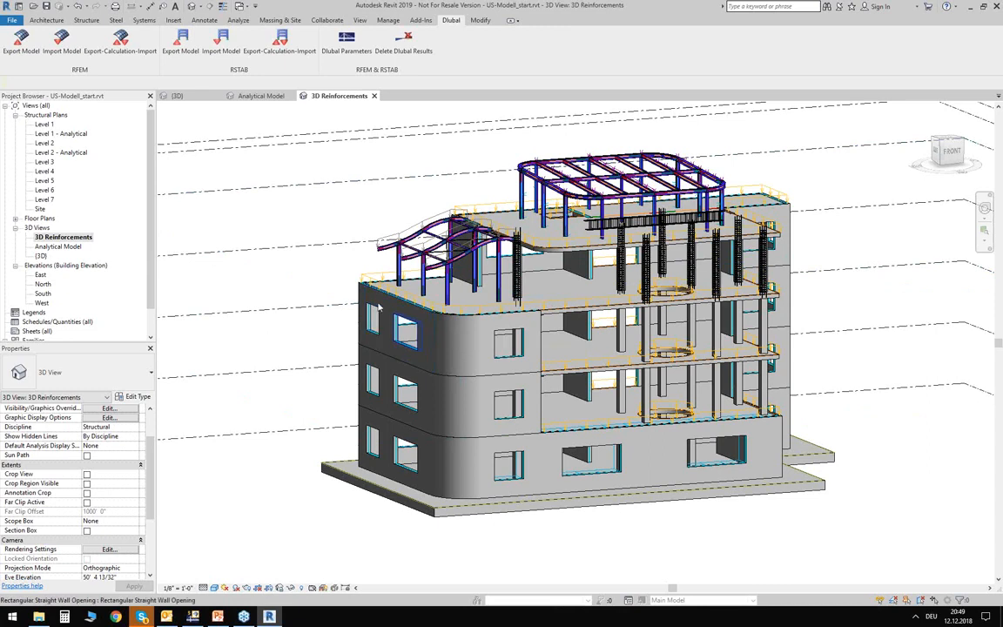
scroll(386, 195, "down", 1)
middle_click_drag(387, 195, 407, 227)
middle_click_drag(852, 332, 790, 288, "shift")
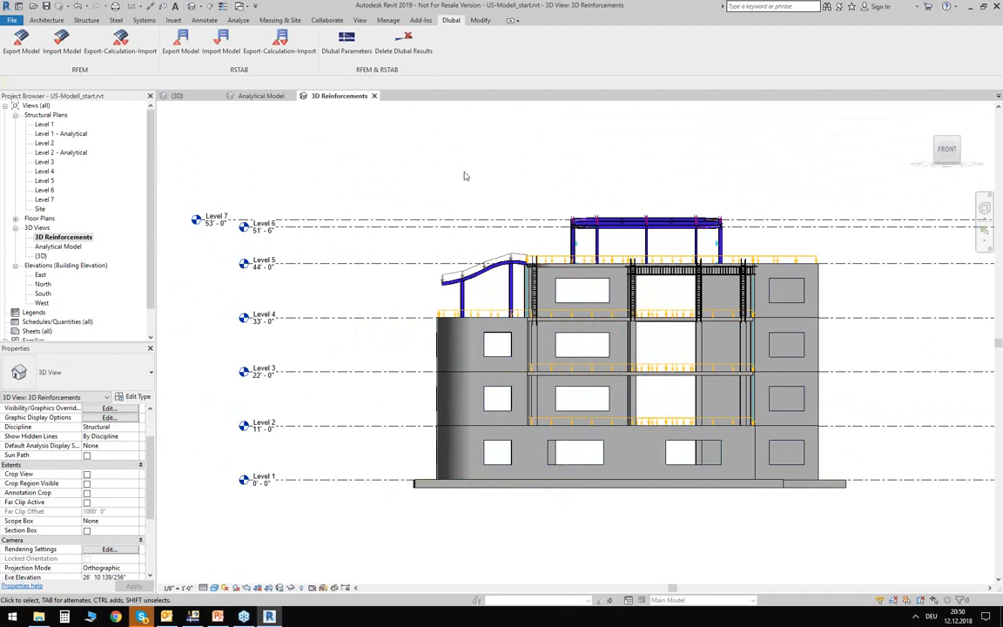
middle_click_drag(599, 204, 503, 184)
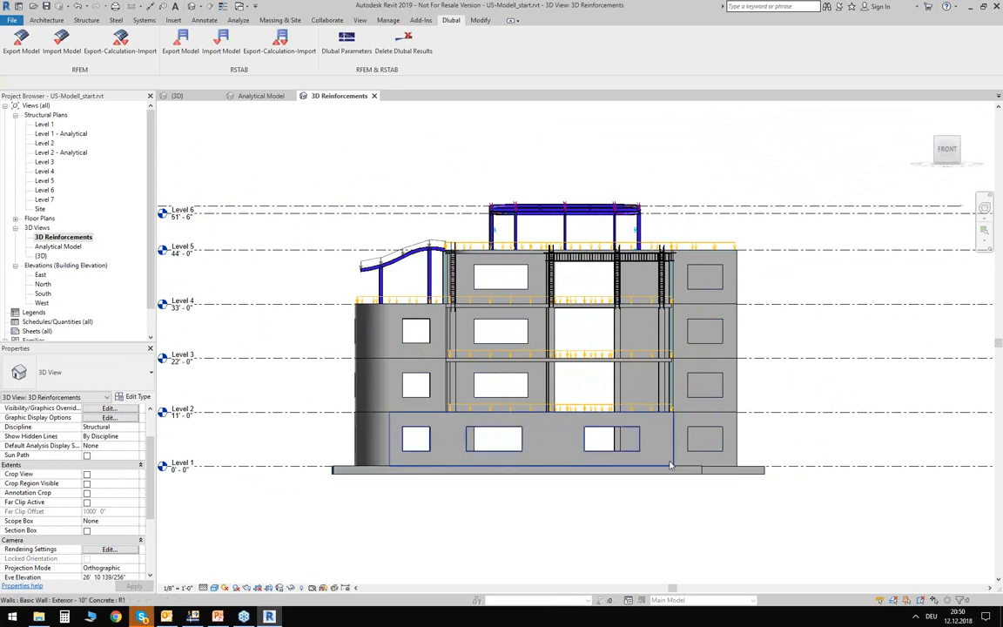
scroll(518, 176, "up", 2)
scroll(518, 178, "up", 2)
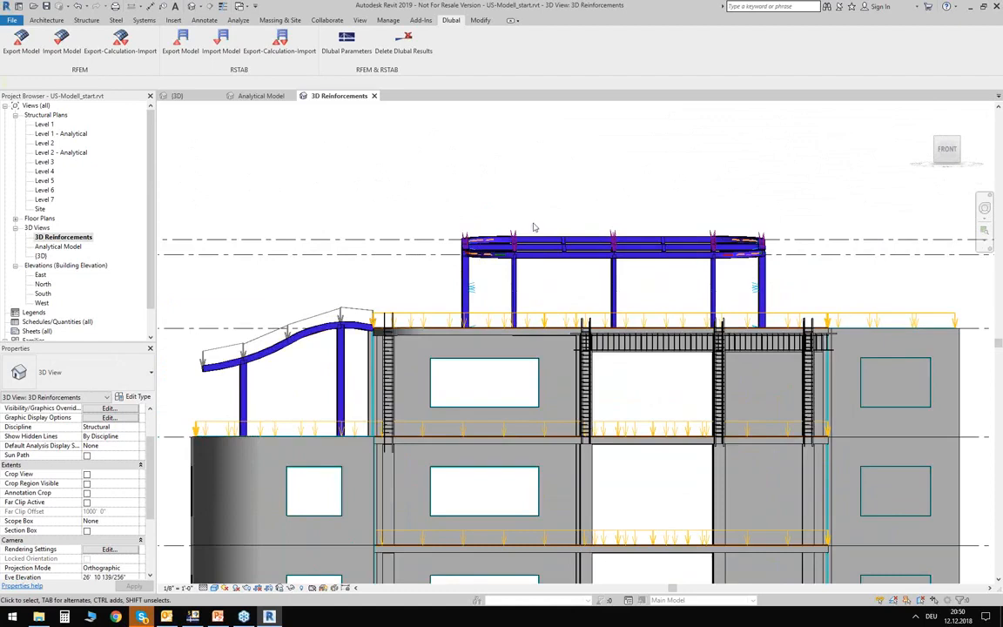
- Switch to RFEM and open the model file Pavilion.rf5 to view the canopy as a separate structure
left_click_drag(793, 285, 832, 279)
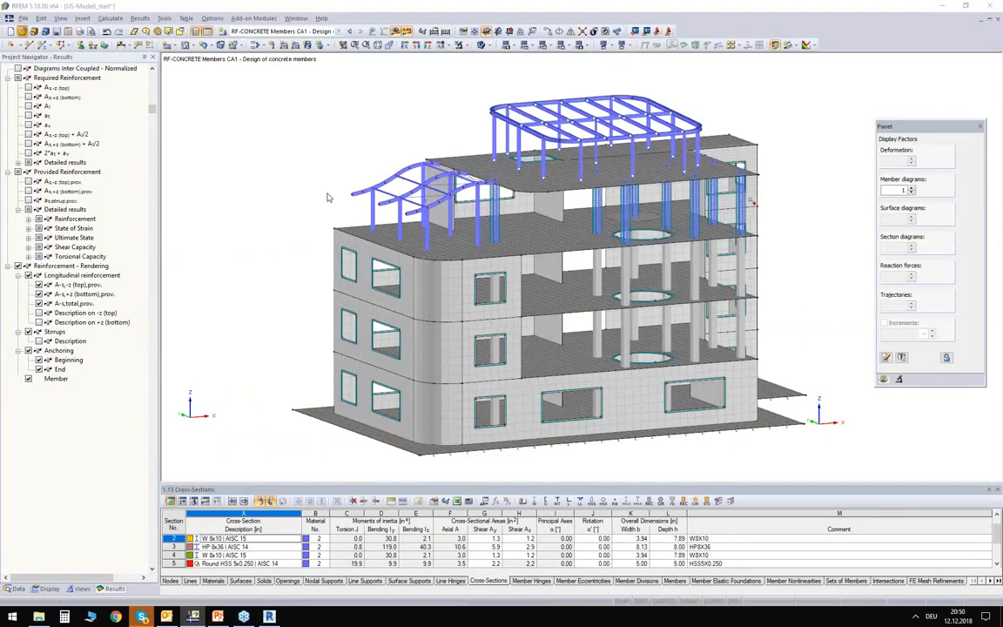
key("ctrl+o")
left_click(370, 199)
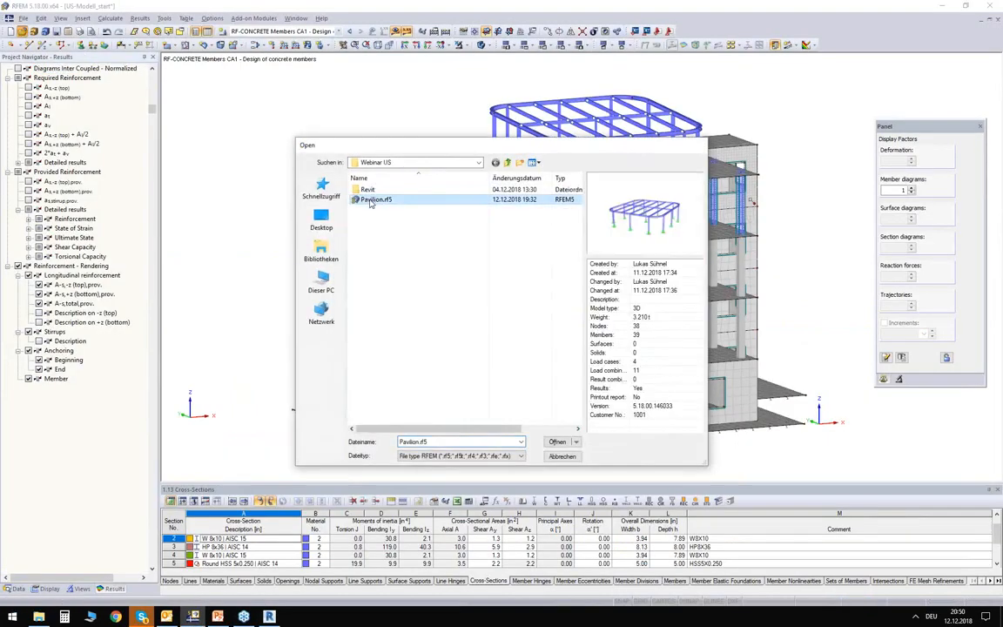
double_click(371, 199)
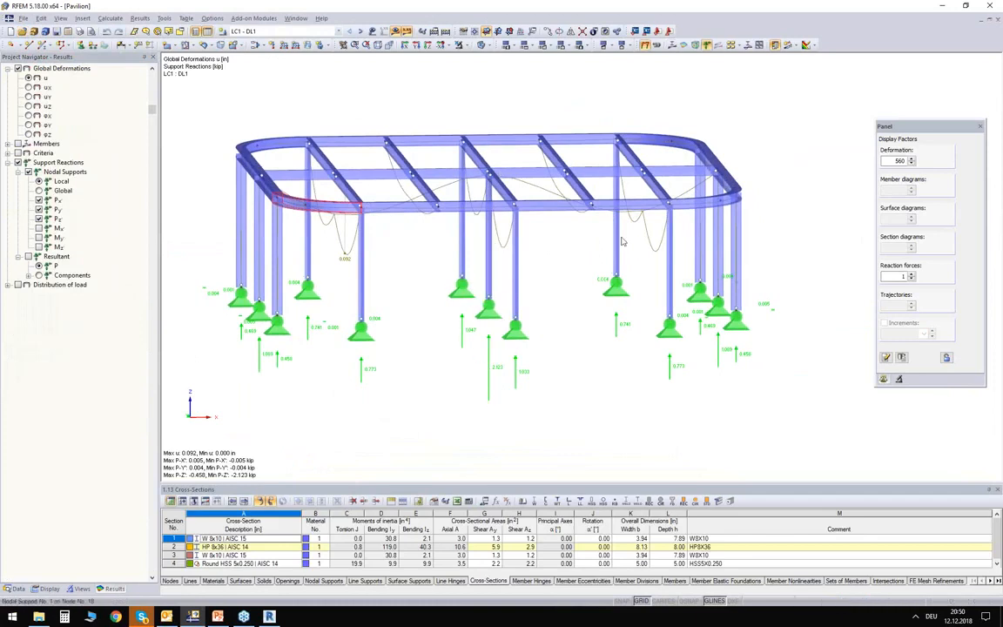
- Return to Revit and select the complete top storey's walls, columns, slab and loads in the Analytical Model view
left_click(270, 617)
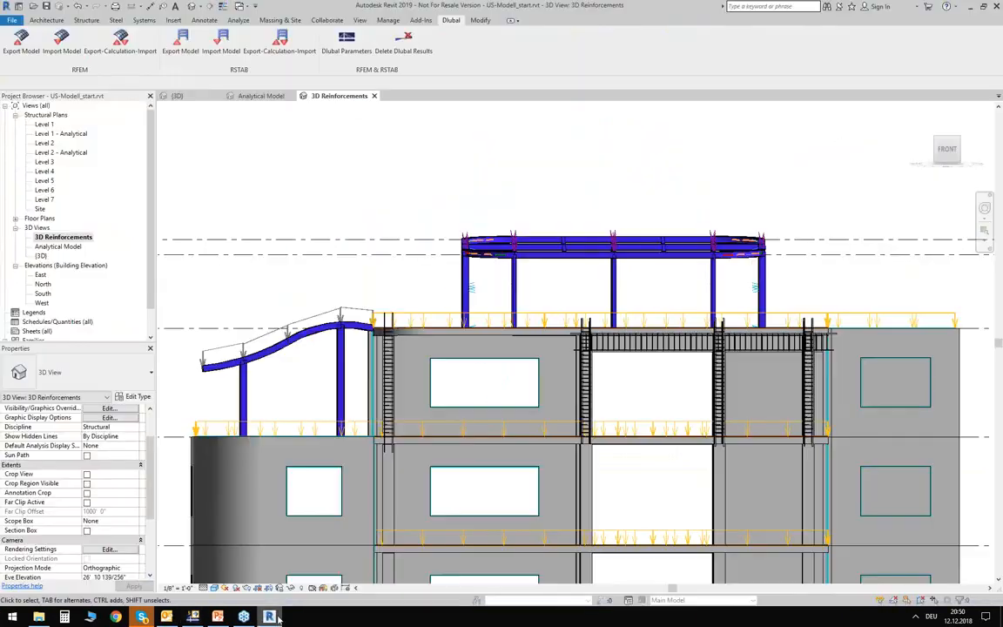
middle_click_drag(432, 202, 422, 129)
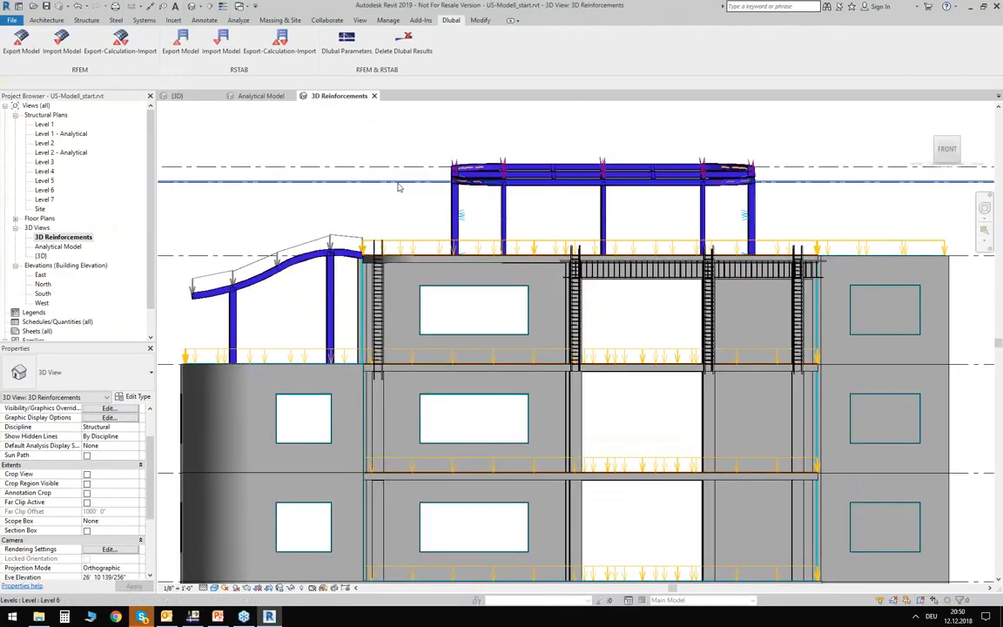
left_click(263, 96)
middle_click_drag(751, 315, 717, 258, "shift")
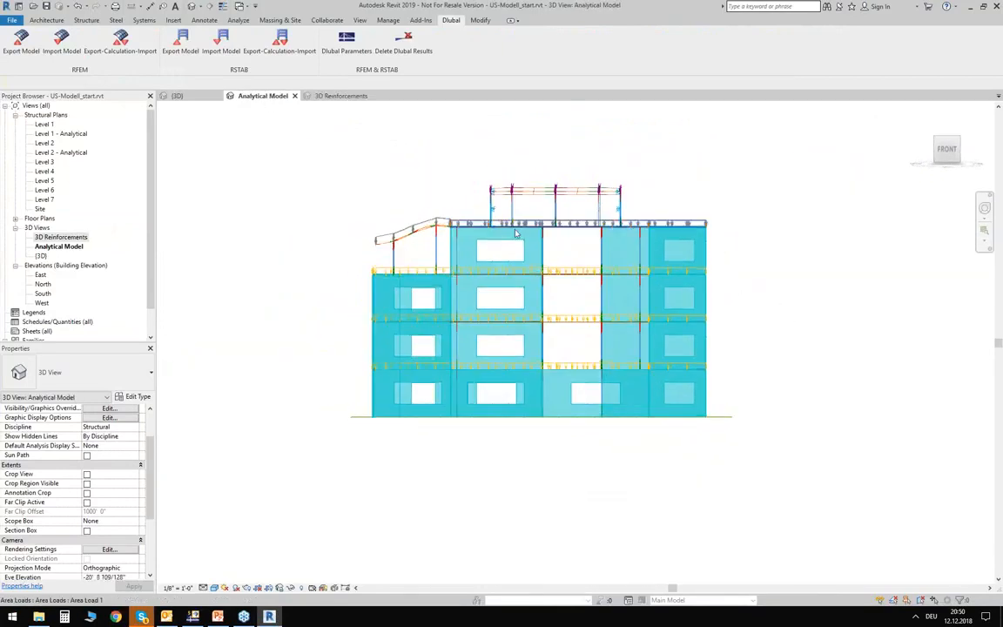
scroll(513, 233, "up", 2)
scroll(514, 233, "up", 1)
left_click_drag(372, 199, 931, 332)
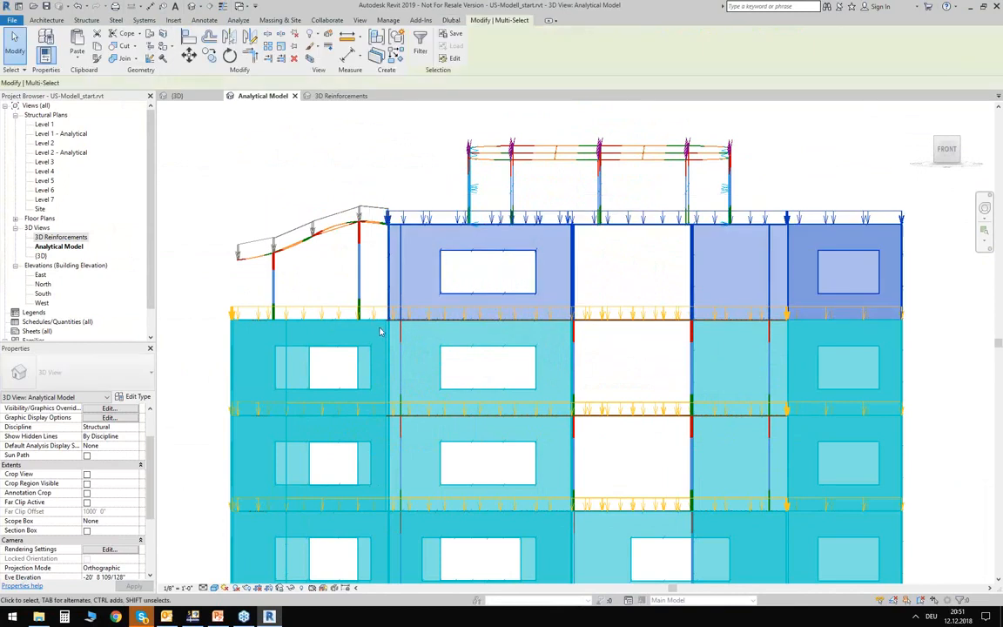
middle_click_drag(247, 188, 335, 240, "shift")
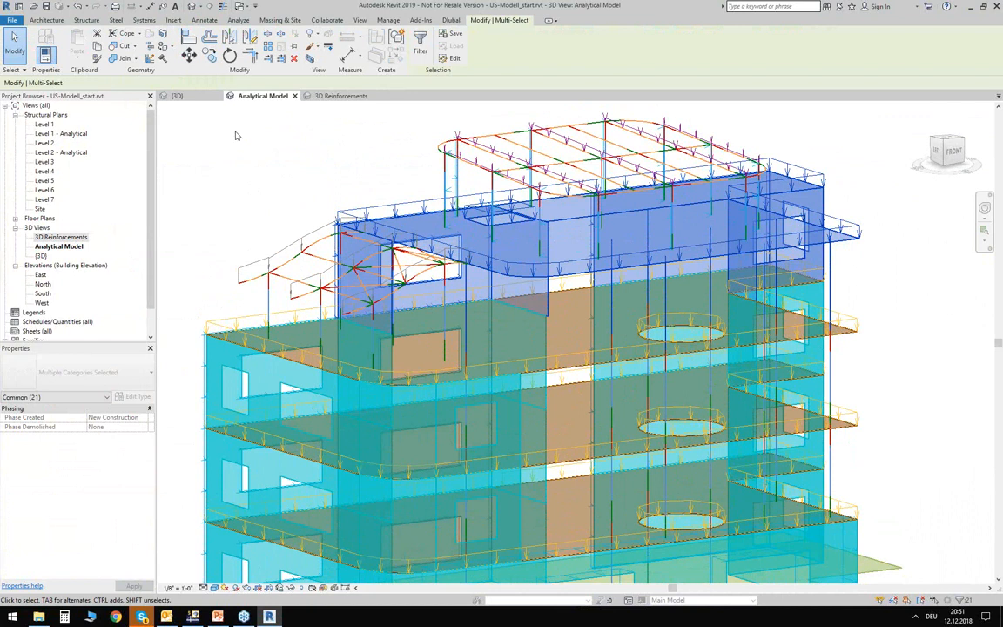
- Export only the selected objects to RFEM as a new structure, including structural data and loads
left_click(450, 20)
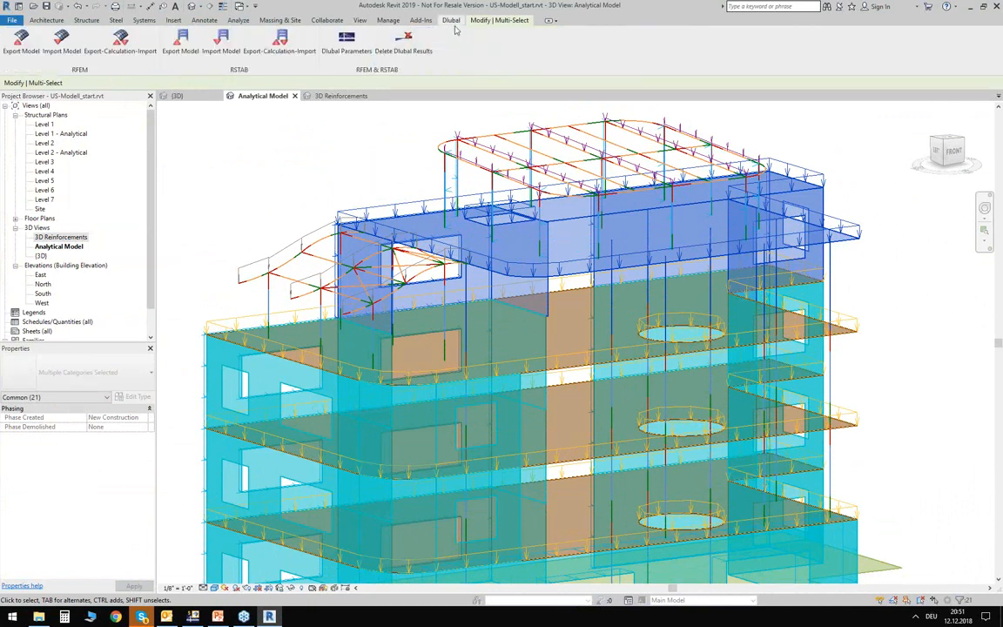
left_click(24, 47)
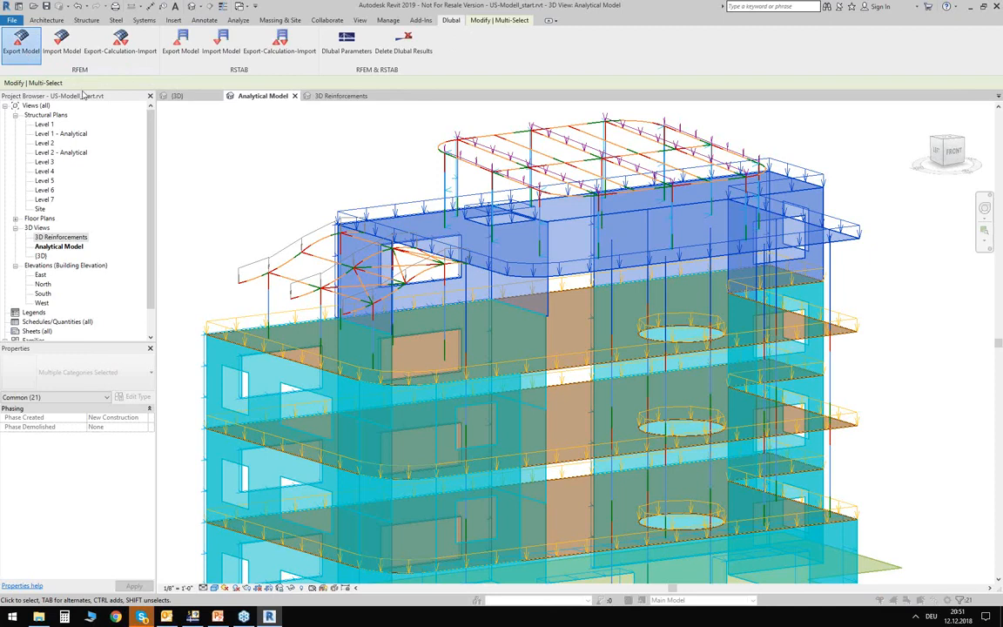
left_click(294, 261)
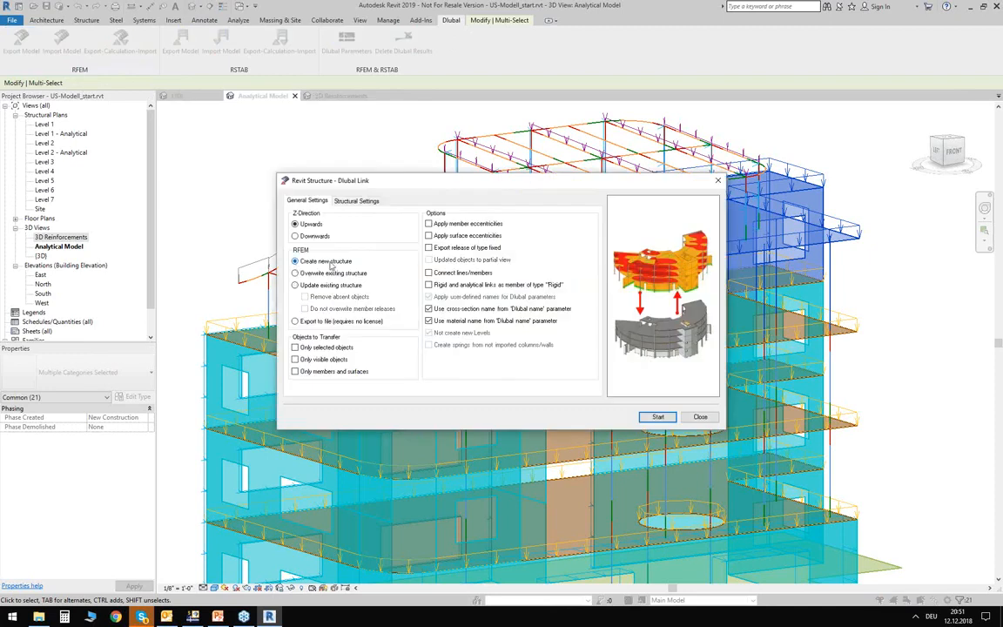
left_click(300, 348)
left_click(367, 201)
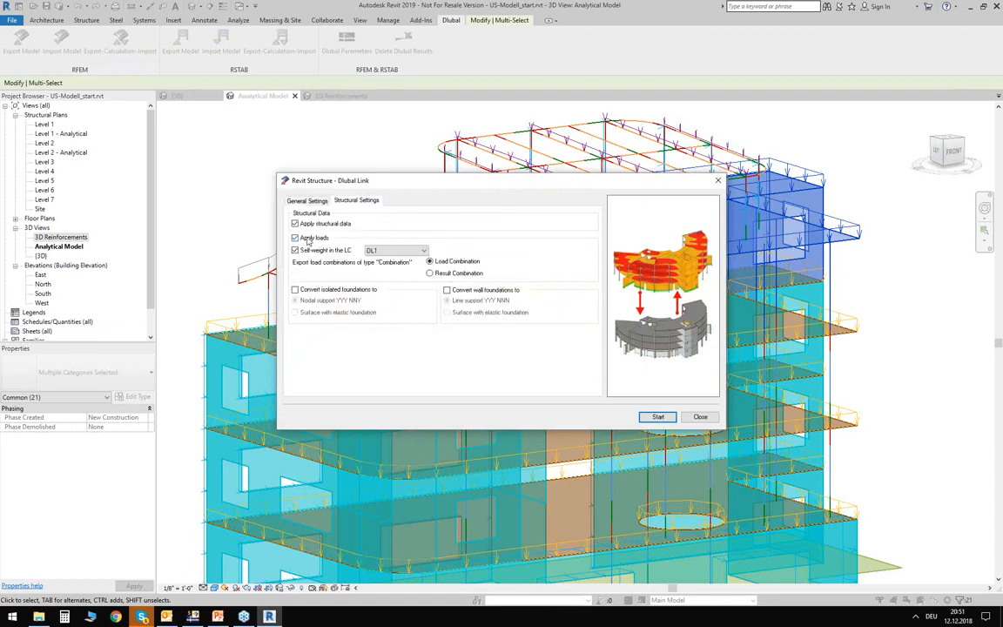
left_click(658, 416)
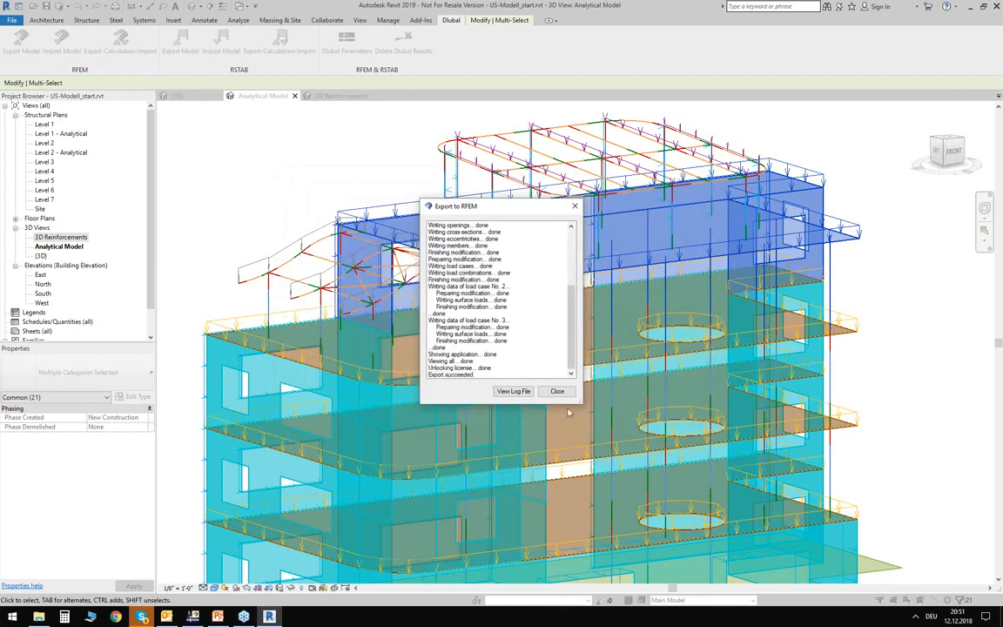
left_click(557, 391)
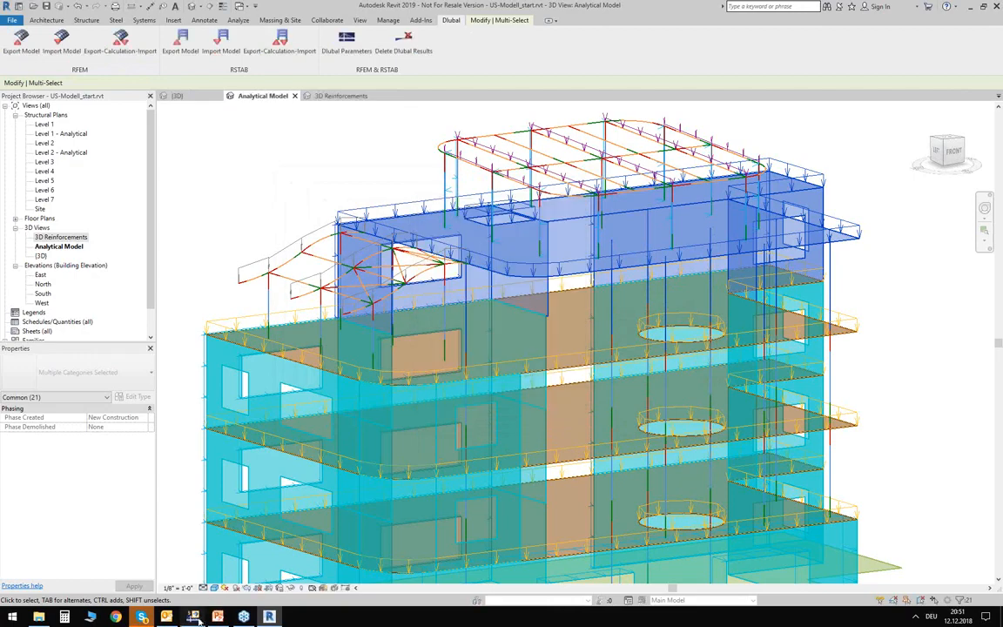
- Switch to RFEM and assign hinged nodal supports to the base nodes of all columns in the exported storey
left_click(194, 617)
middle_click_drag(311, 376, 493, 349)
scroll(334, 227, "down", 2)
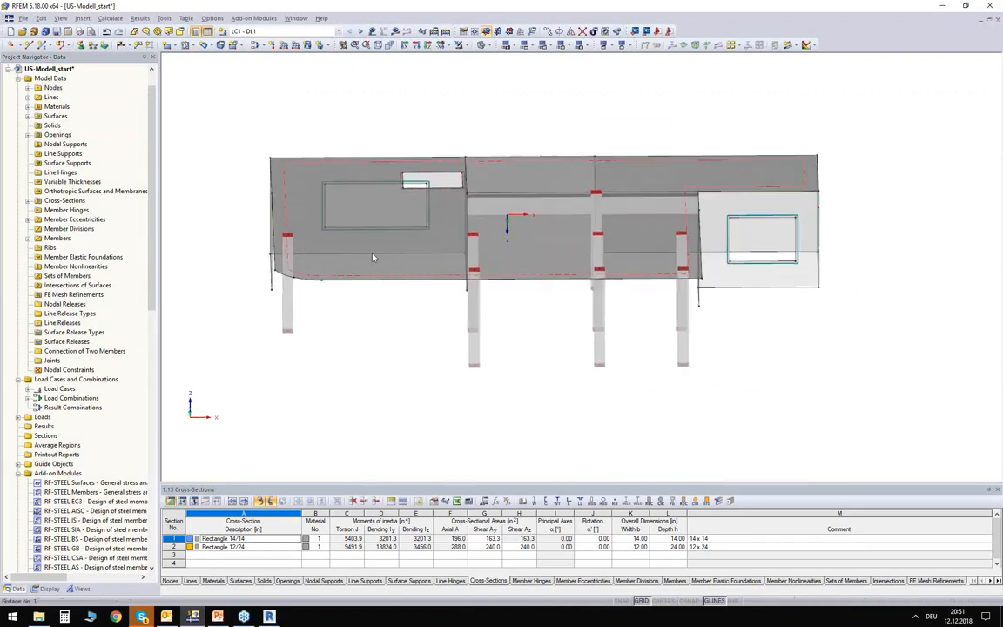
left_click(79, 47)
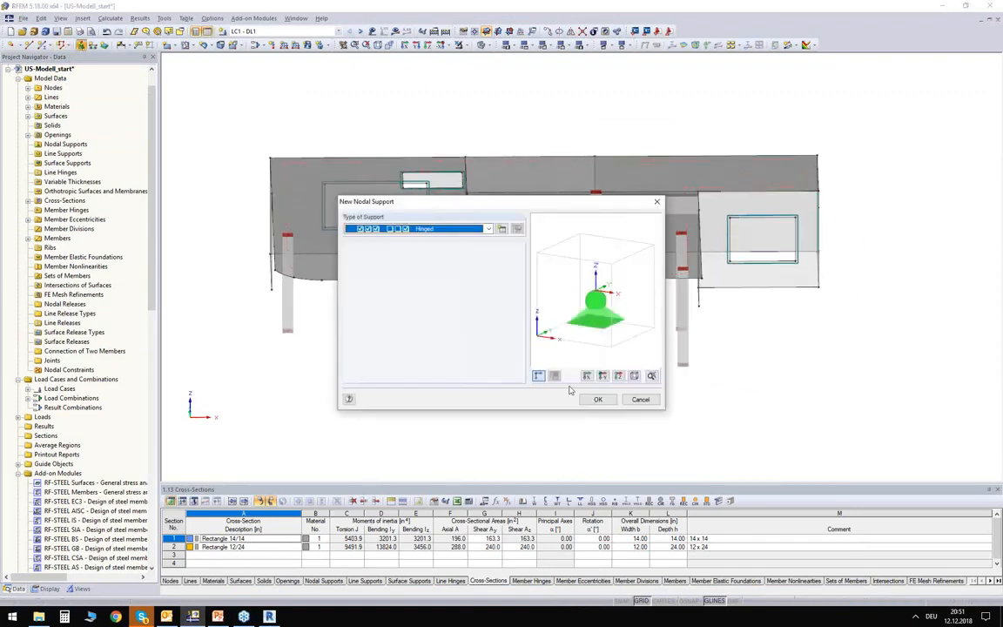
left_click(593, 397)
left_click_drag(226, 277, 644, 390)
middle_click_drag(652, 378, 636, 338, "ctrl")
key("Escape")
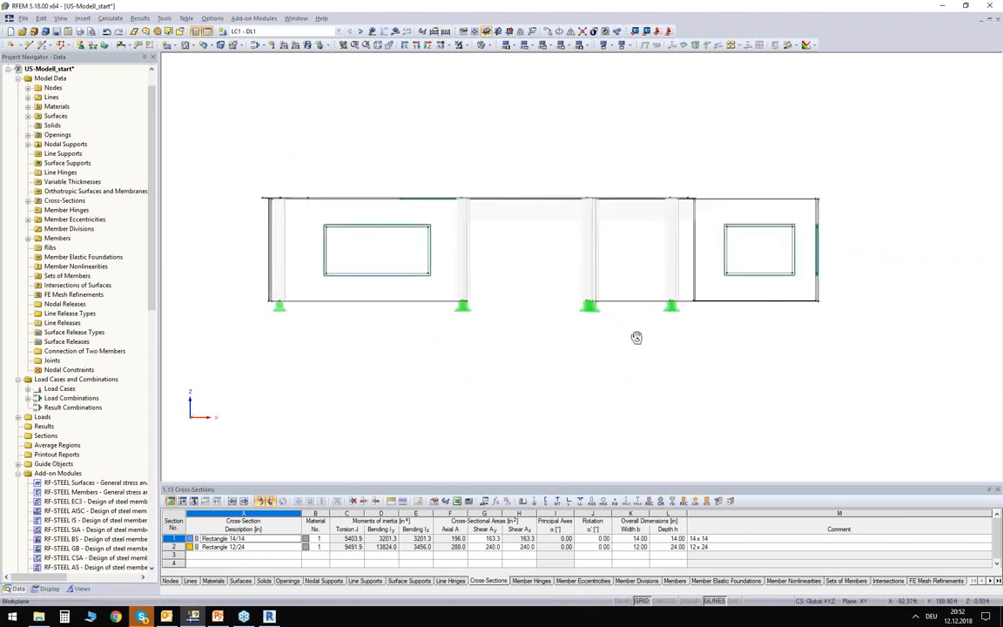
- Assign line supports along the base lines of the exported storey's walls
left_click(94, 45)
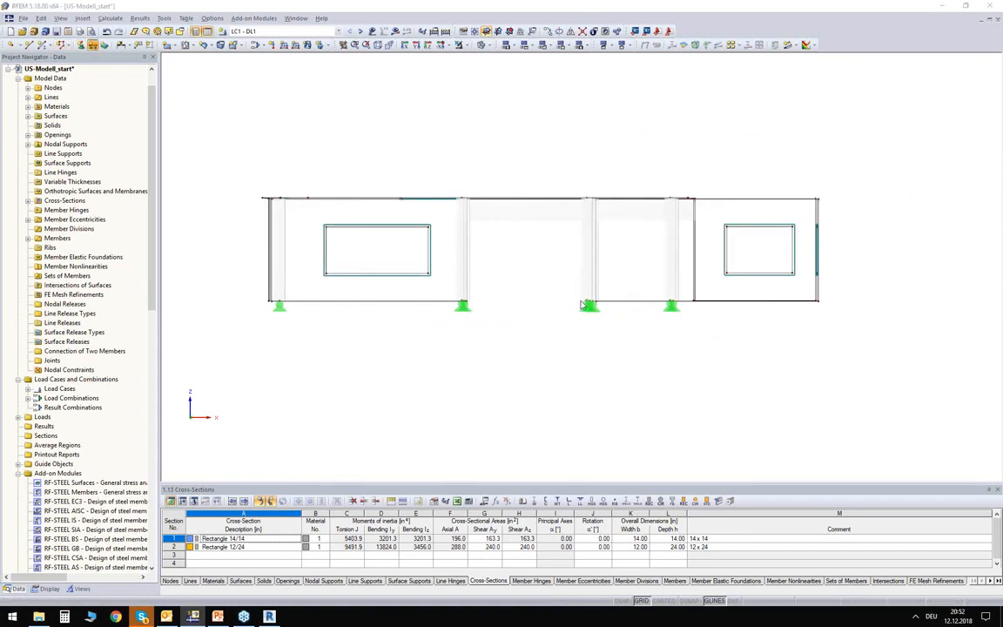
left_click(599, 400)
left_click_drag(210, 262, 738, 307)
middle_click_drag(820, 344, 499, 384, "ctrl")
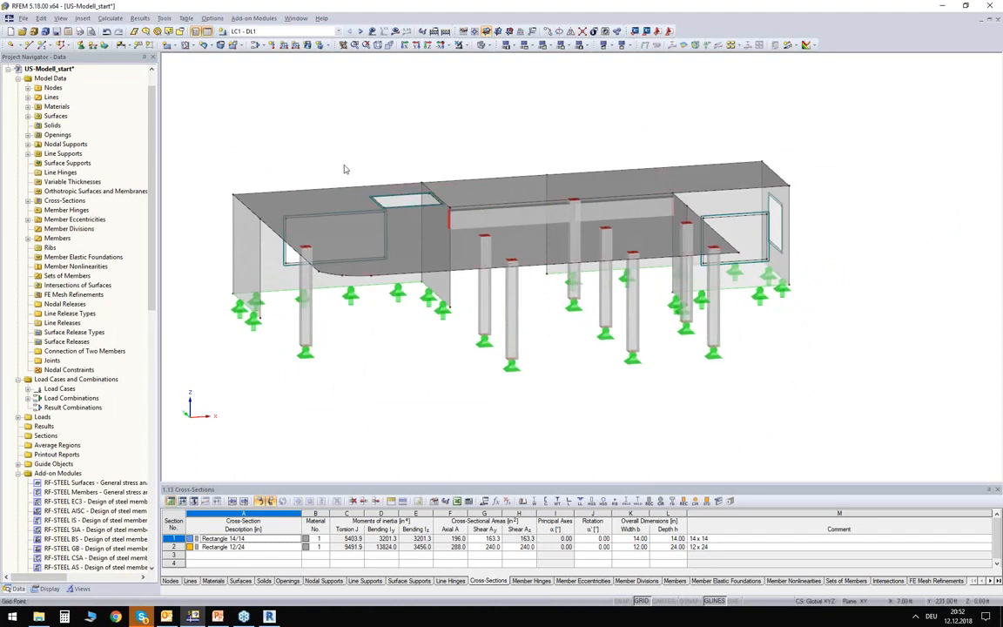
- Display the loads and review load cases LC2 - LL1, LC3 - WIND1 and LC1 - DL1 on the exported storey
left_click(248, 31)
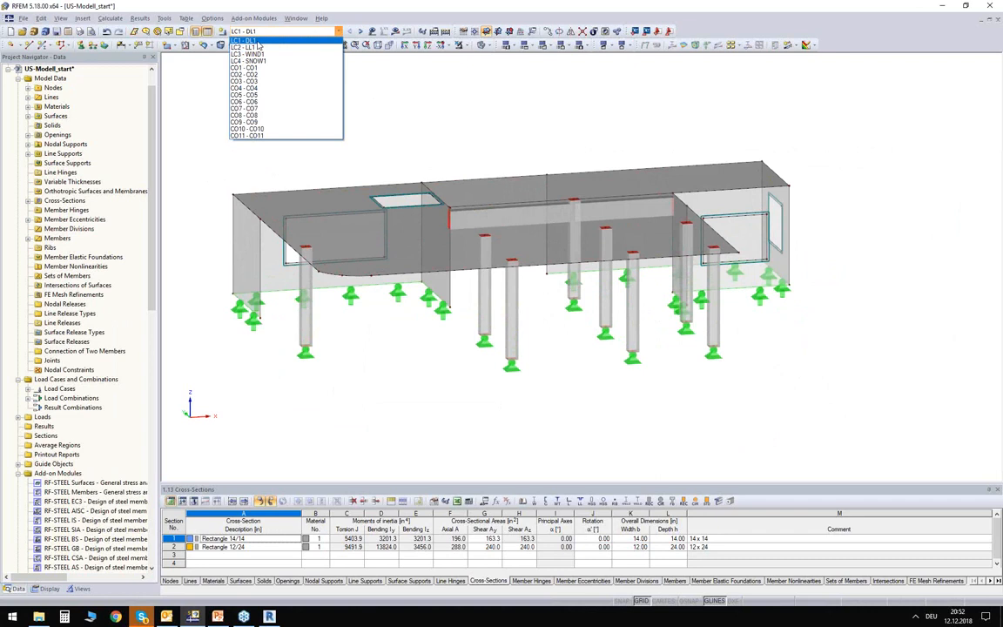
left_click(258, 41)
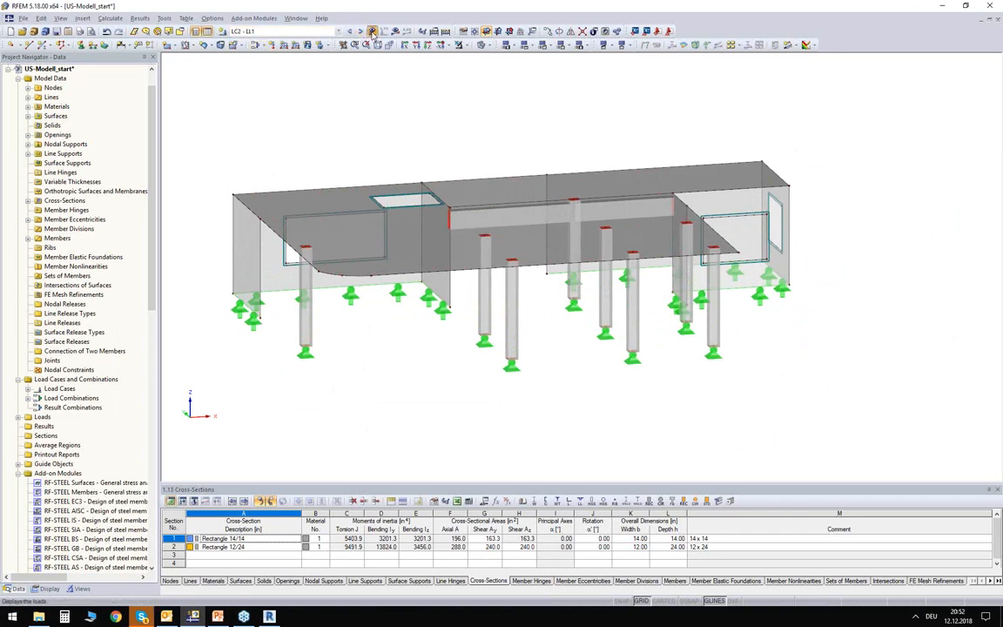
left_click(361, 31)
middle_click_drag(301, 129, 418, 175, "ctrl")
left_click(360, 31)
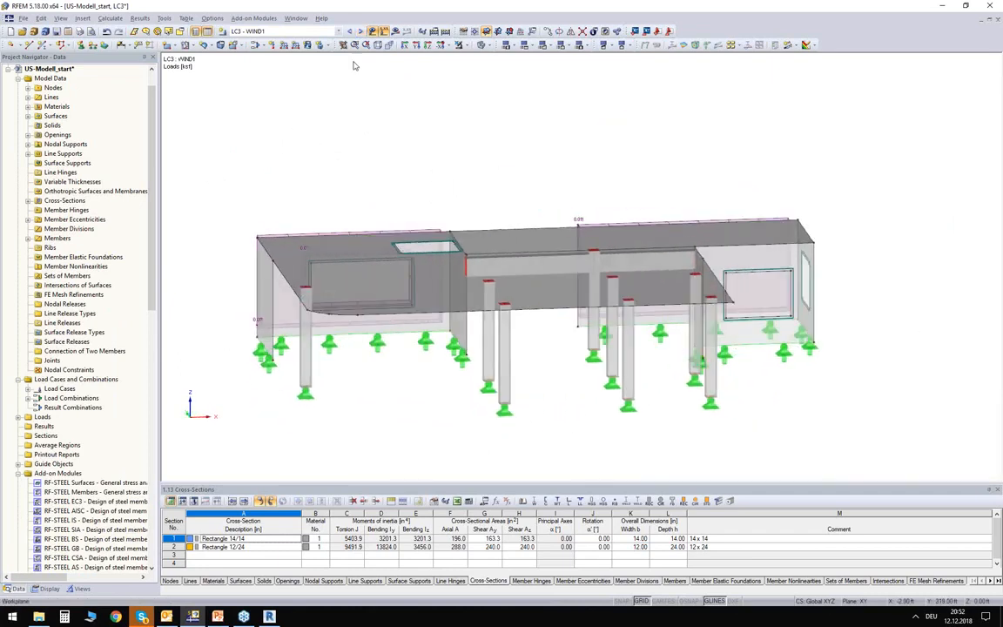
left_click(338, 32)
left_click(261, 39)
middle_click_drag(453, 174, 506, 143, "ctrl")
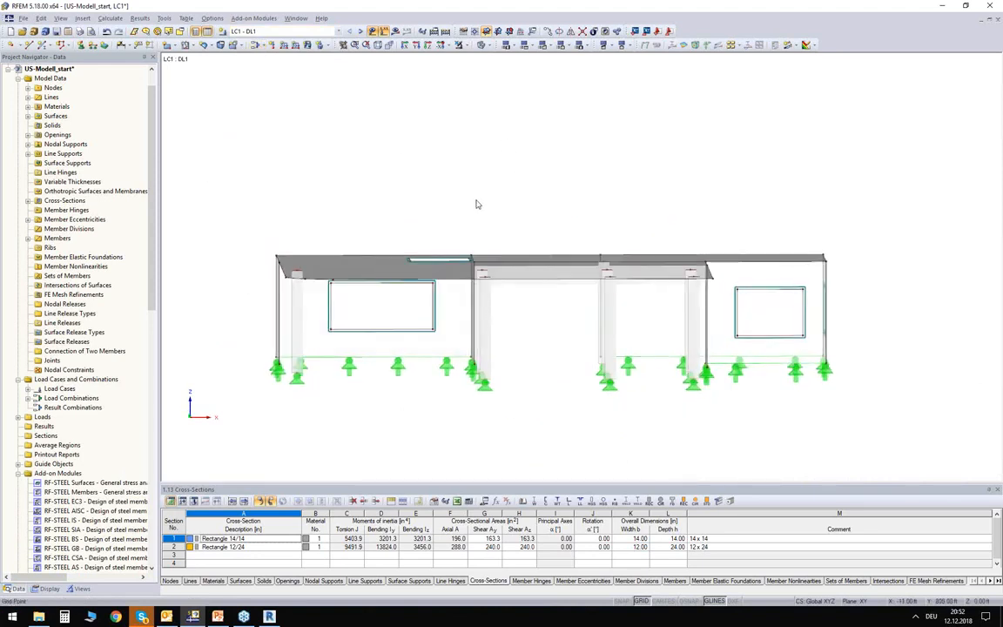
- Start importing support reactions as loads, using Pavilion.rf5 as the source model and load case LC1 - DL1
mouse_move(401, 163)
middle_mouse_down("ctrl")
mouse_move(449, 193)
mouse_move(413, 180)
middle_mouse_up("ctrl")
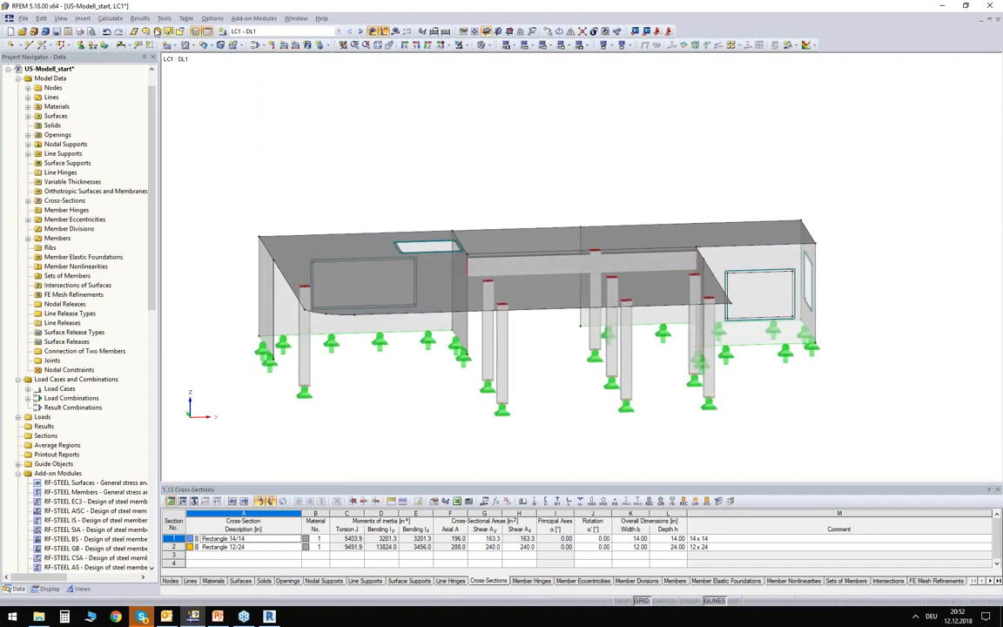
left_click(163, 18)
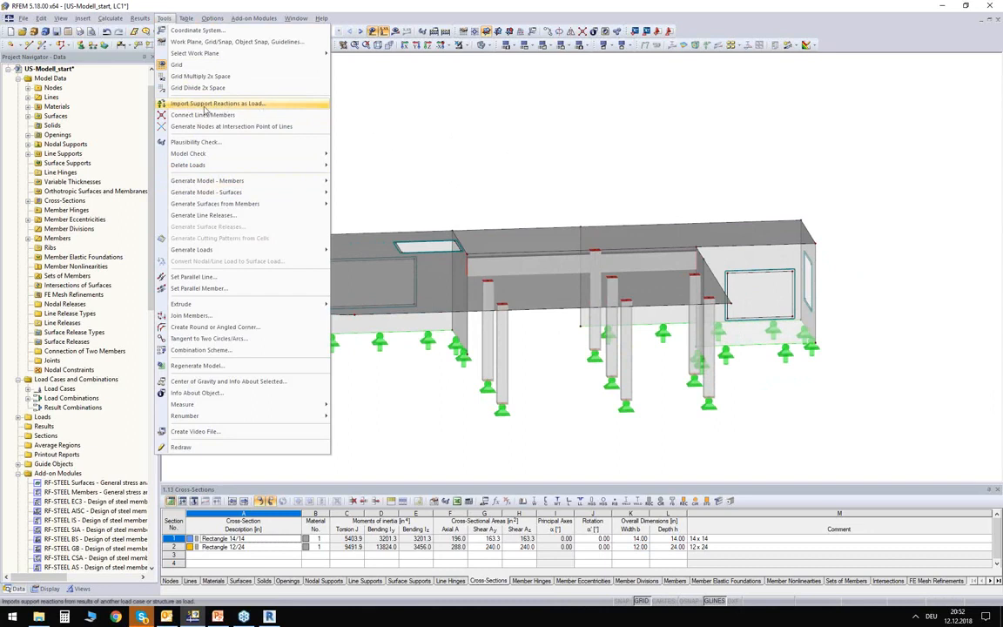
left_click(205, 108)
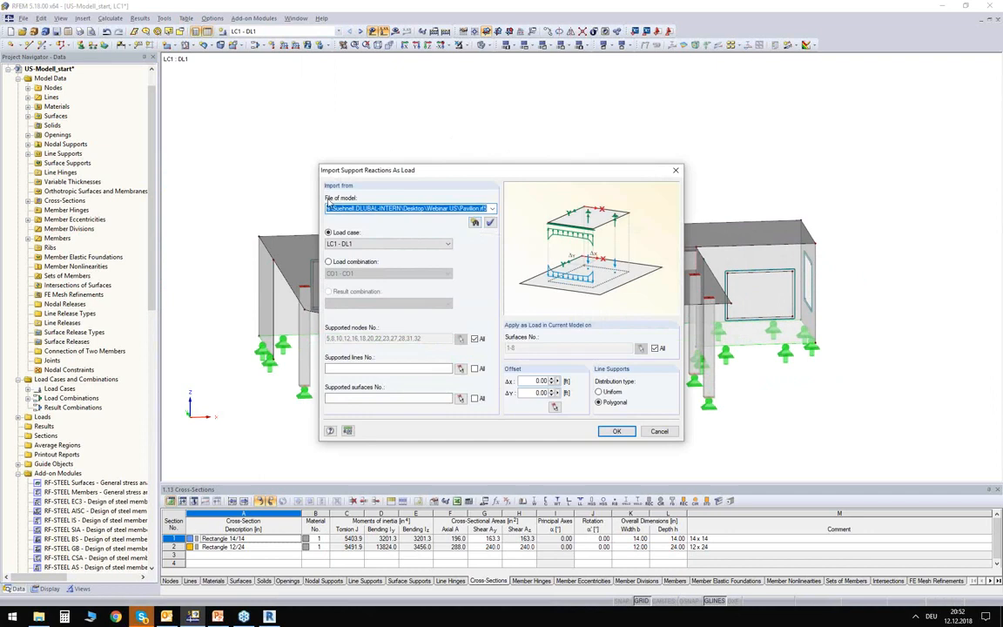
left_click(475, 222)
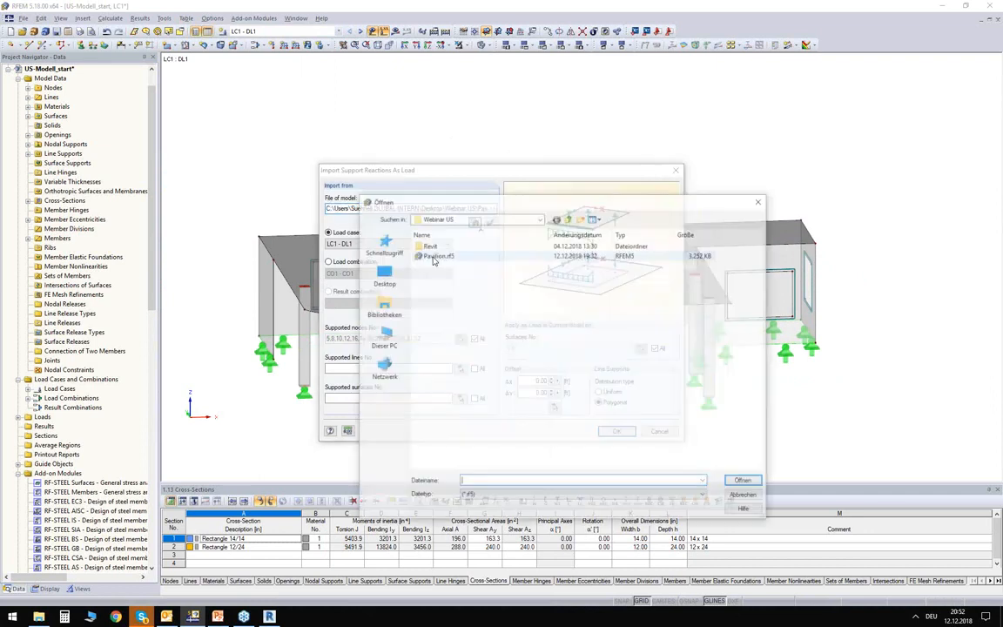
double_click(448, 257)
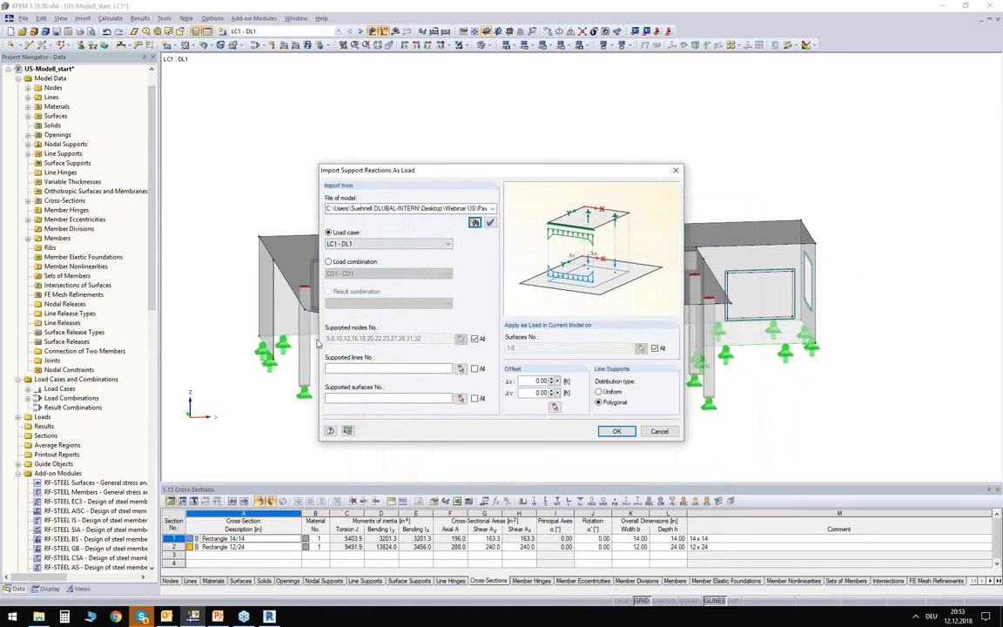
left_click(359, 244)
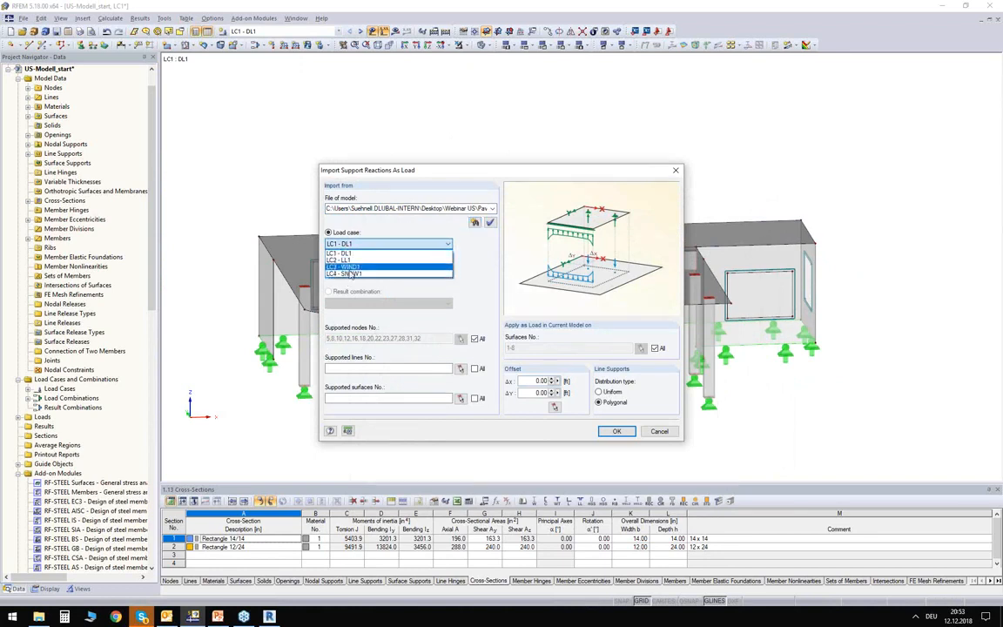
left_click(344, 250)
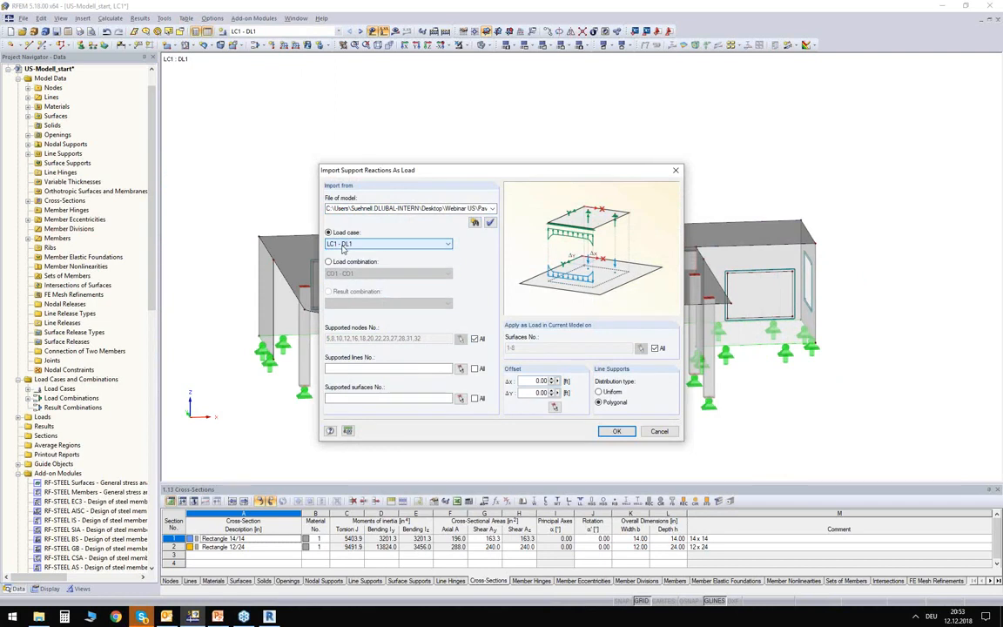
- Apply the imported support reactions only to surface 1, the roof slab, and run the import
left_click(655, 348)
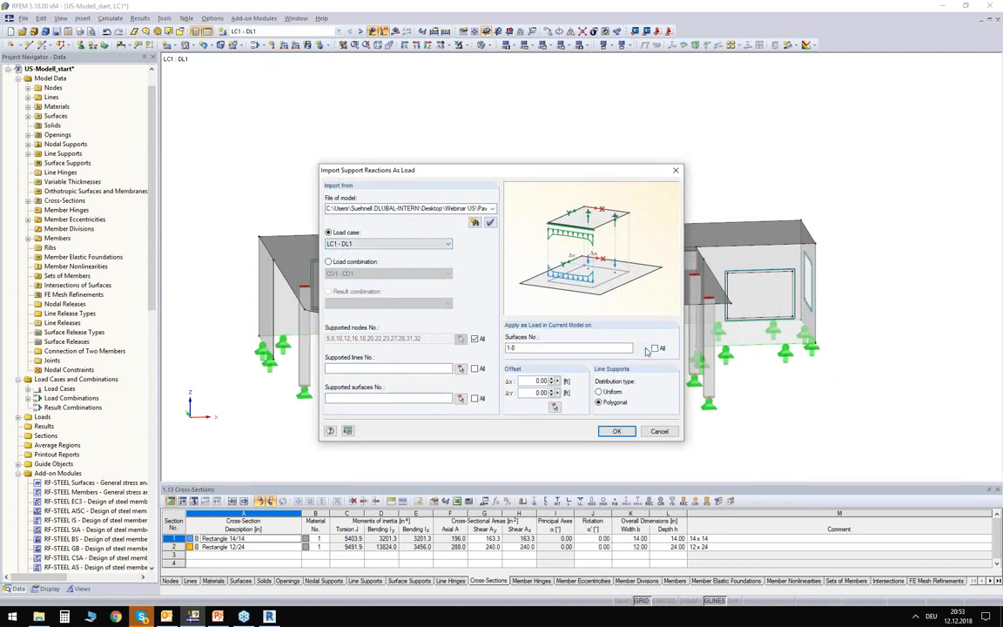
left_click(63, 101)
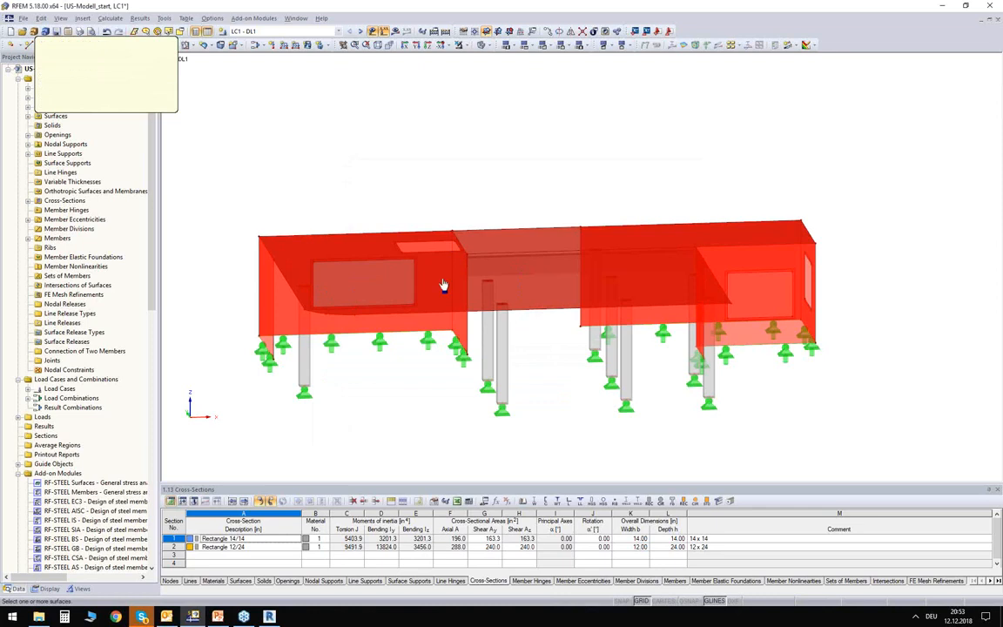
type("1")
left_click(123, 102)
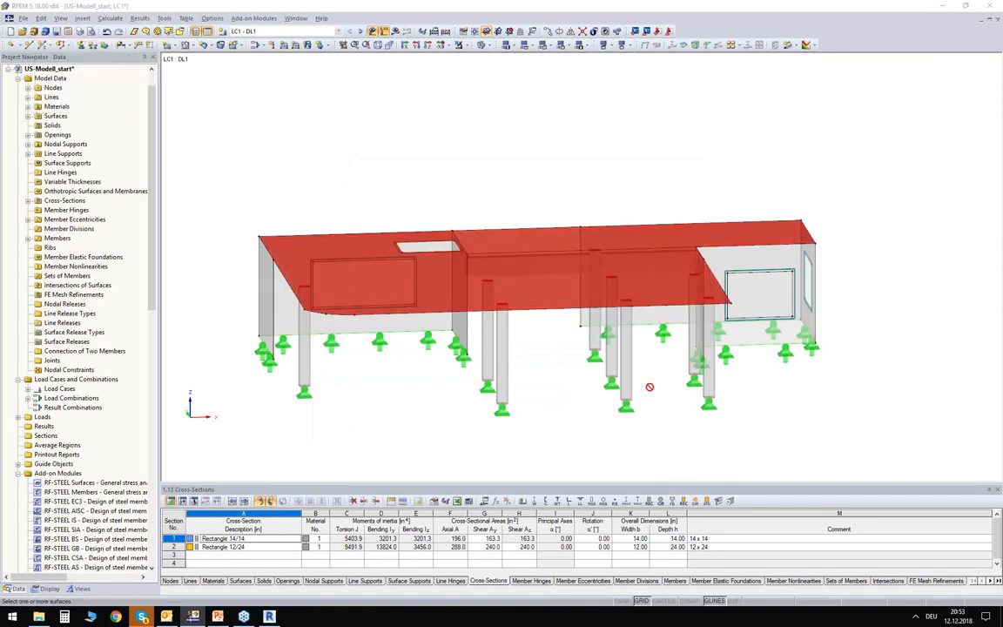
left_click(624, 433)
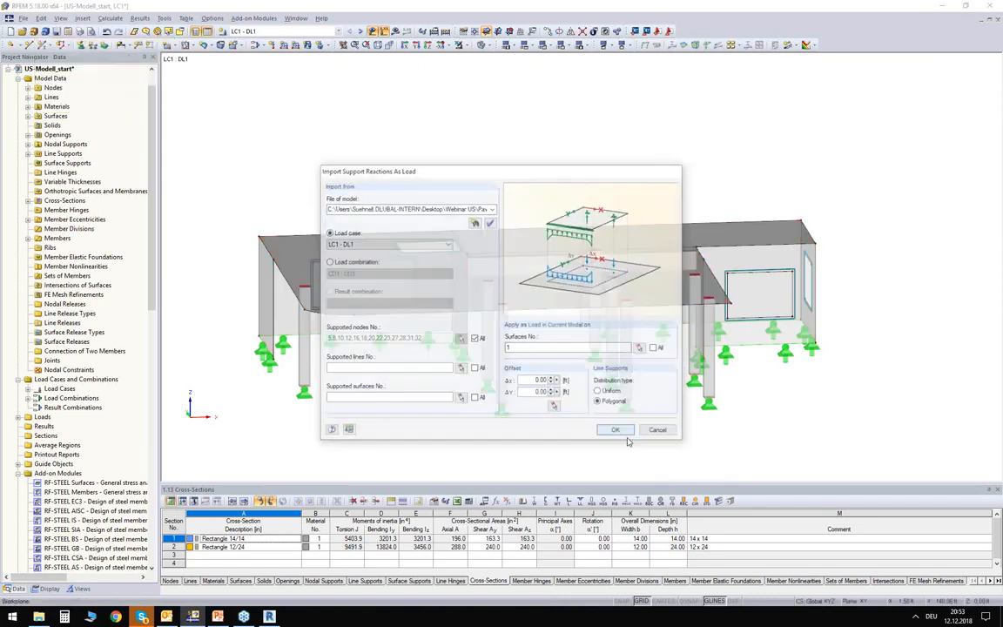
- Examine the imported concentrated loads on the roof slab from several angles
middle_click_drag(568, 403, 540, 331, "ctrl")
scroll(540, 331, "up", 5)
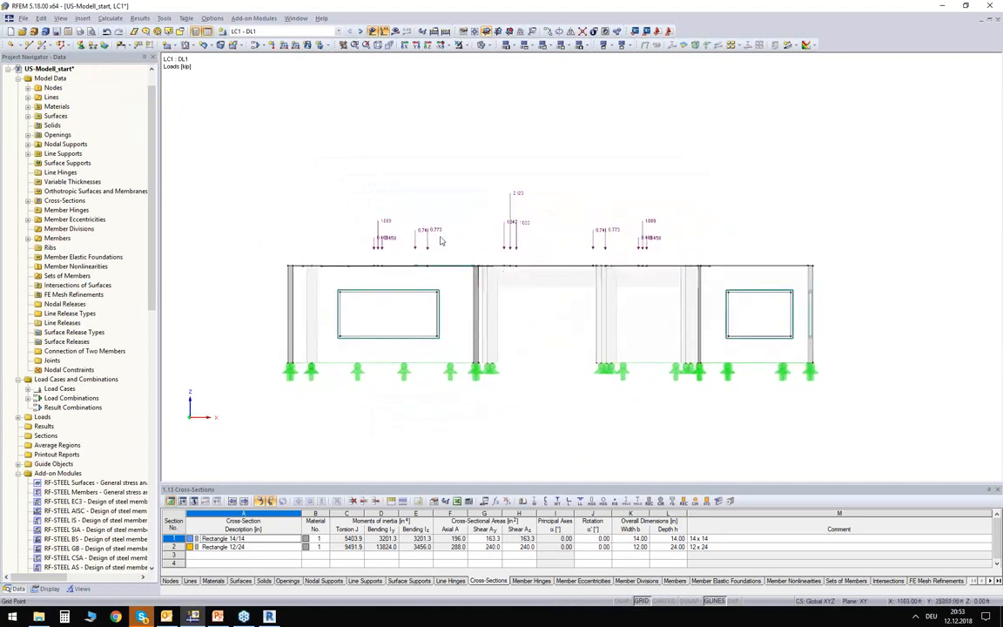
middle_click_drag(454, 243, 488, 277, "ctrl")
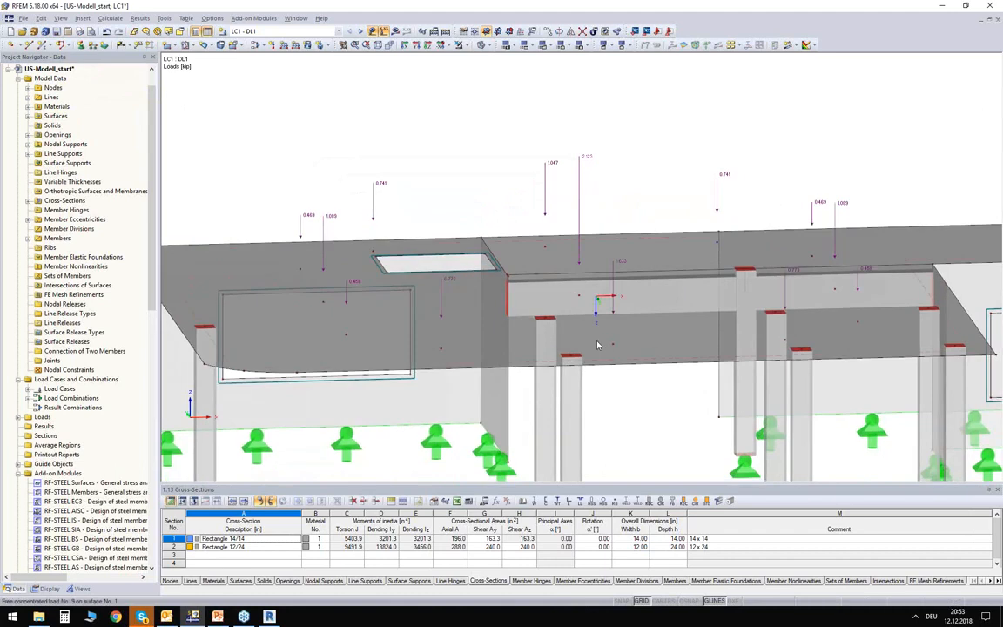
middle_click_drag(462, 212, 467, 251, "ctrl")
scroll(468, 251, "down", 2)
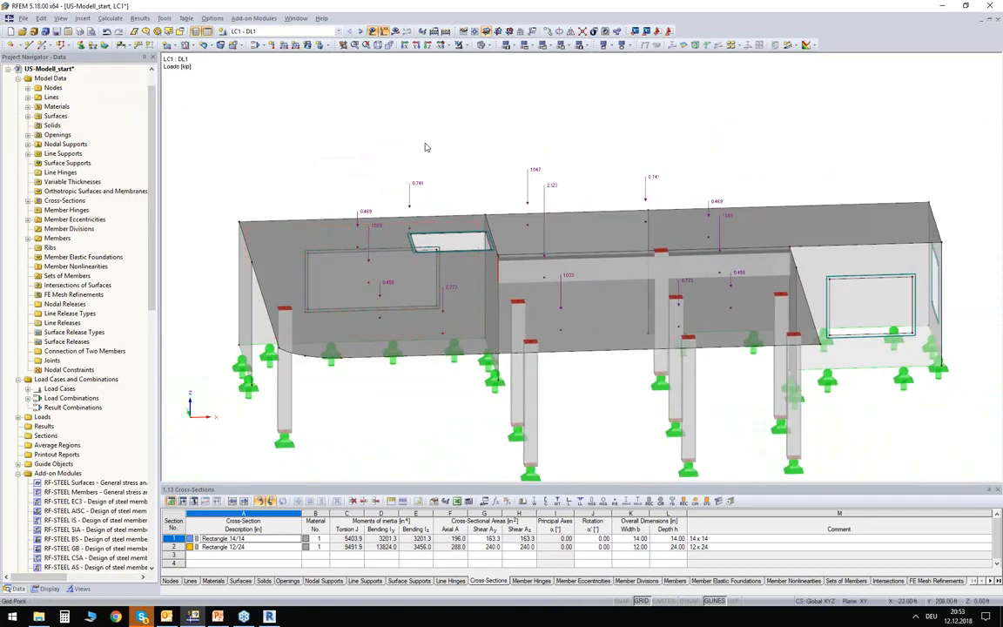
scroll(535, 183, "up", 4)
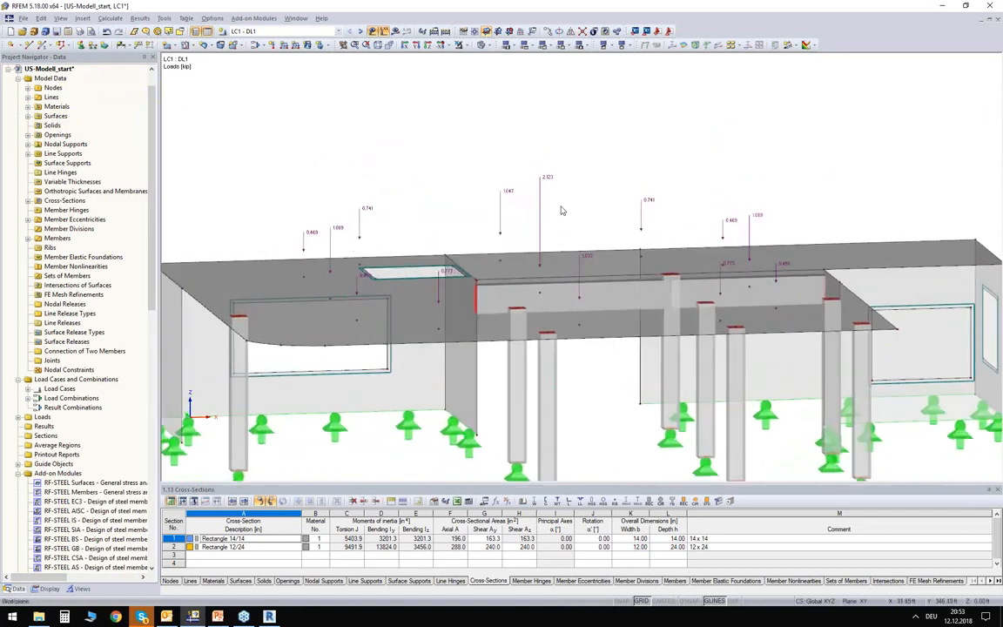
middle_click_drag(452, 164, 447, 172, "ctrl")
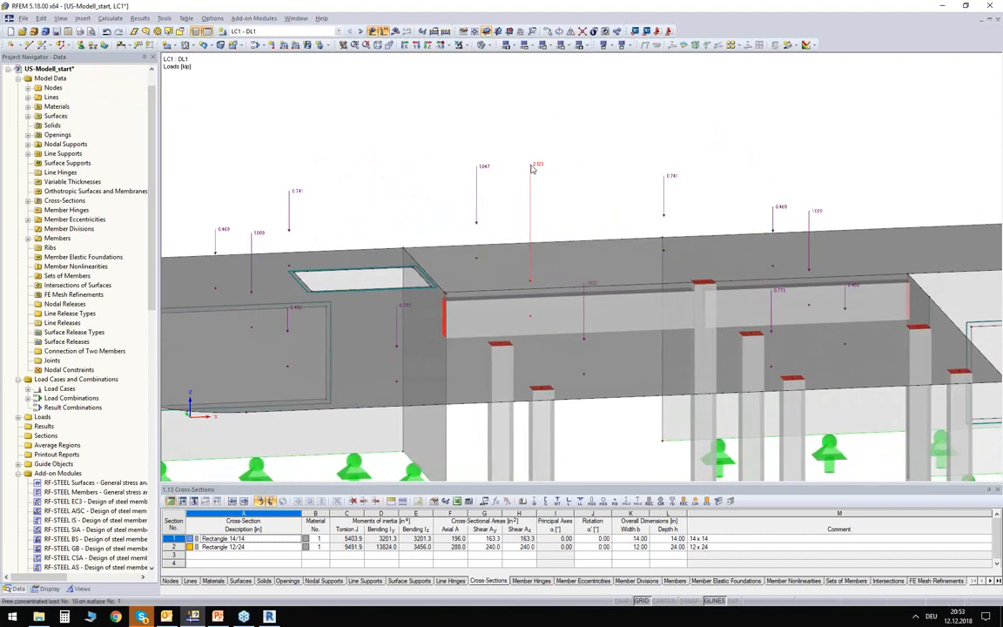
- Compare the imported loads with the support reactions in the Pavilion model and return to the storey model
left_click(296, 19)
left_click(271, 152)
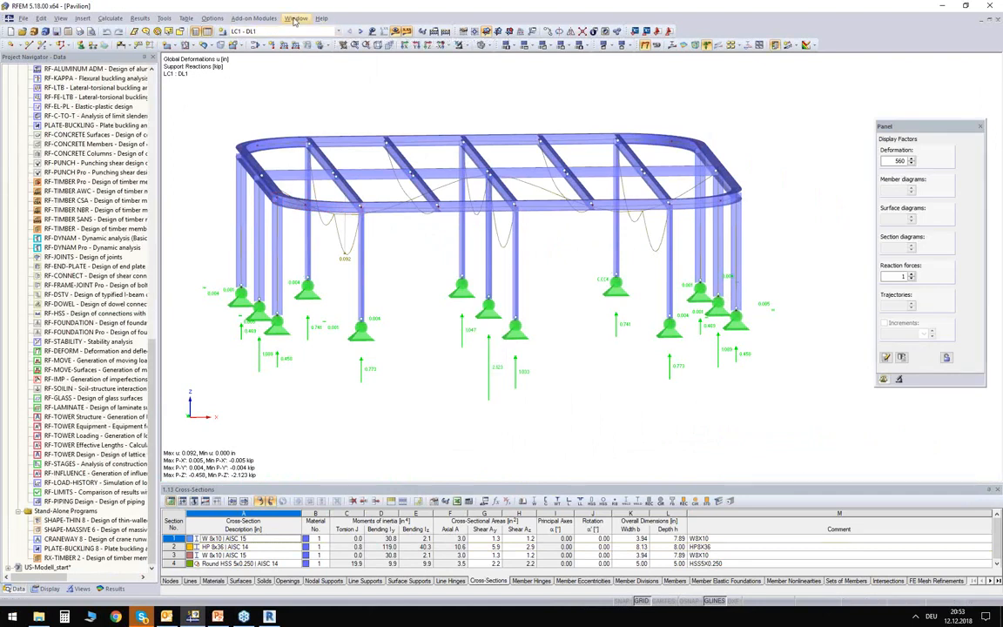
left_click(294, 20)
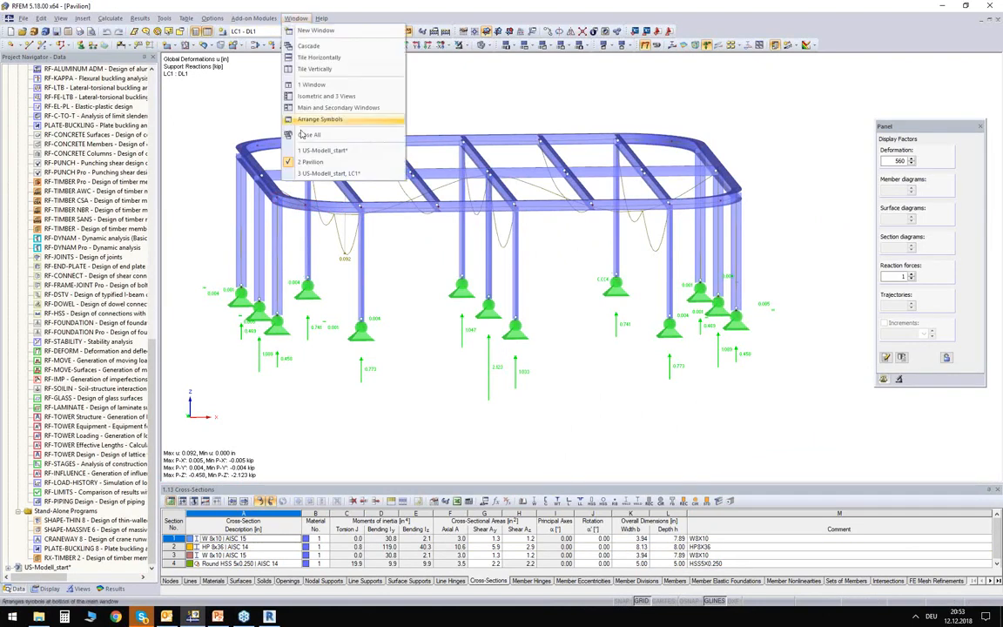
left_click(300, 174)
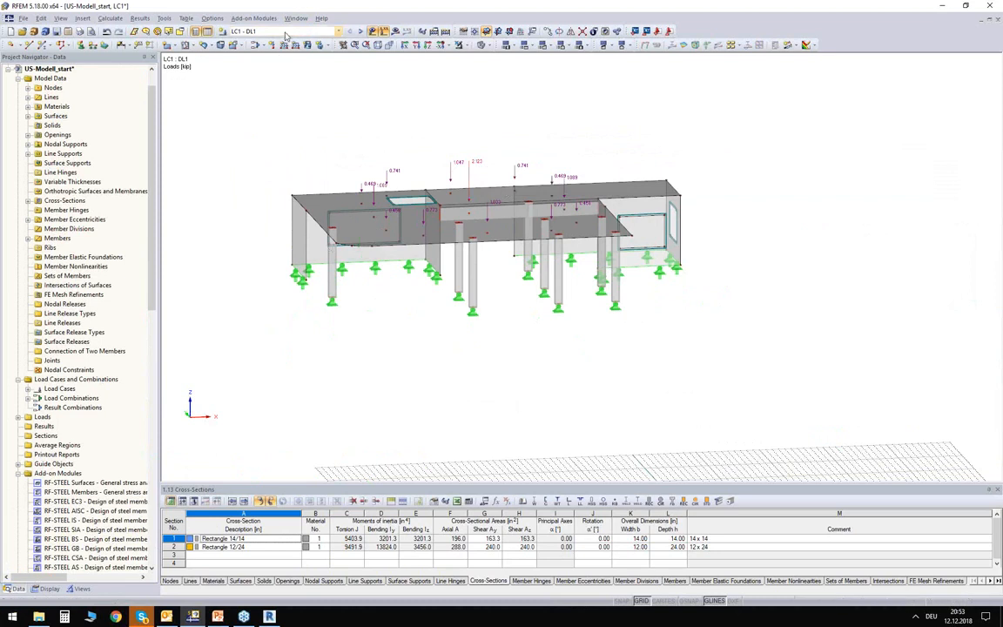
- Display load combination CO3 to review its combined loads on the roof slab, and hide the loads again
left_click(258, 31)
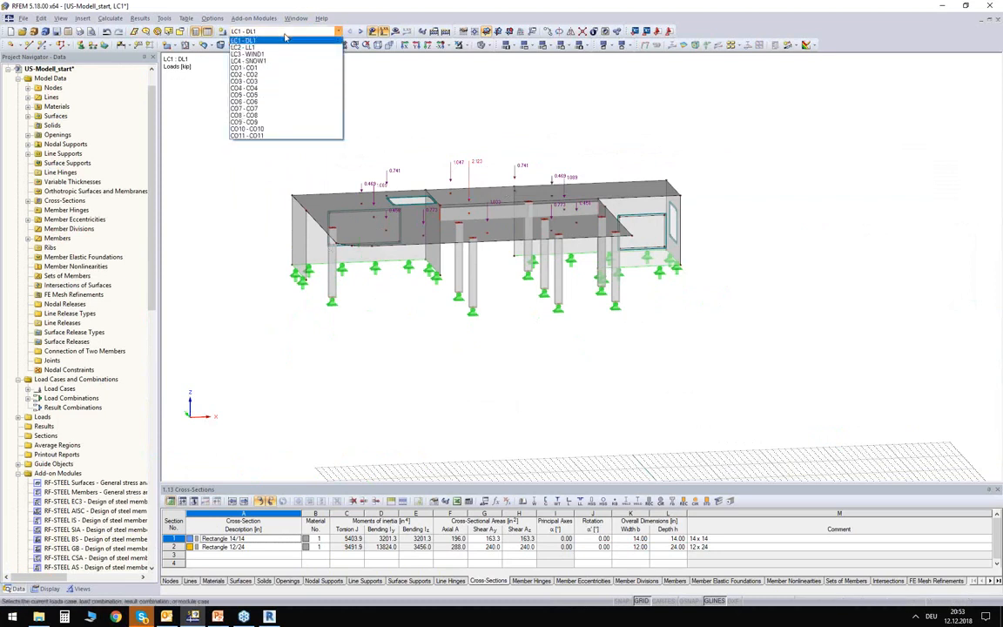
left_click(260, 83)
mouse_move(451, 133)
middle_mouse_down("ctrl")
mouse_move(449, 88)
mouse_move(453, 112)
middle_mouse_up("ctrl")
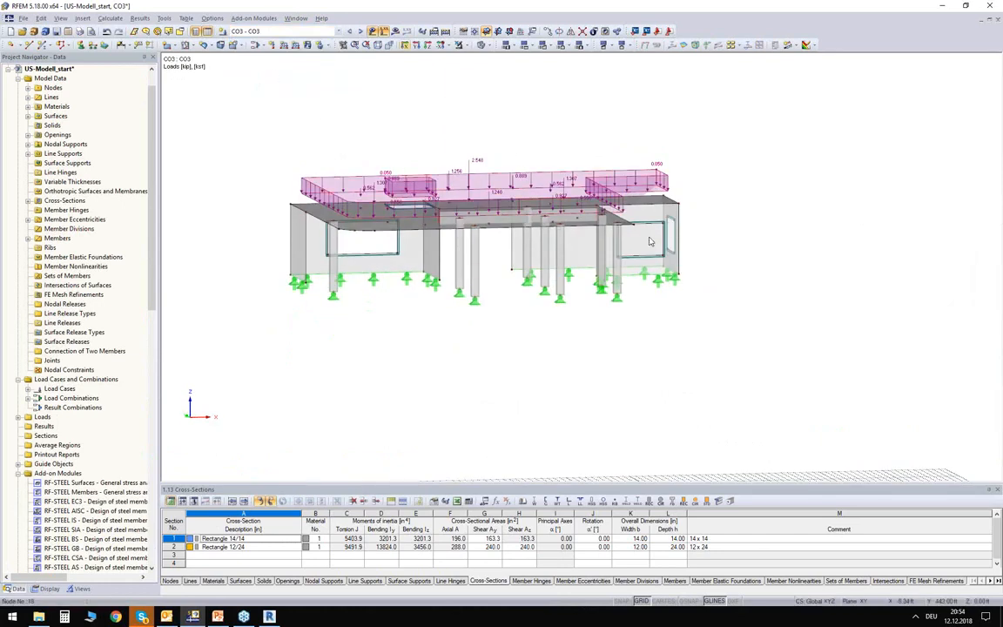
middle_click_drag(376, 120, 380, 149, "ctrl")
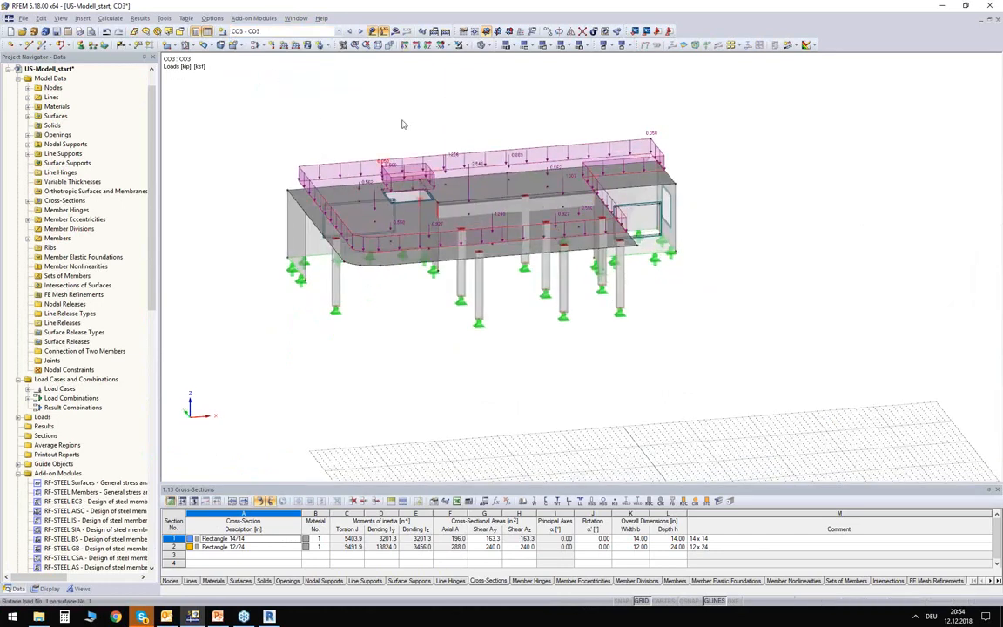
left_click(373, 31)
- Open the RF-CONCRETE Surfaces module and select load combination CO3 for strength limit state design
scroll(96, 444, "down", 15)
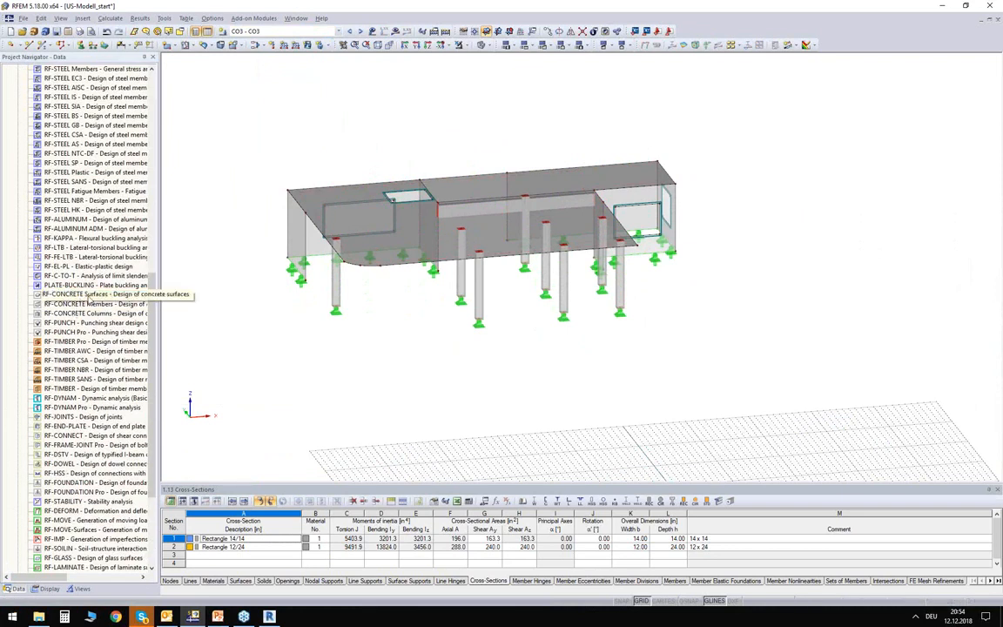
double_click(117, 294)
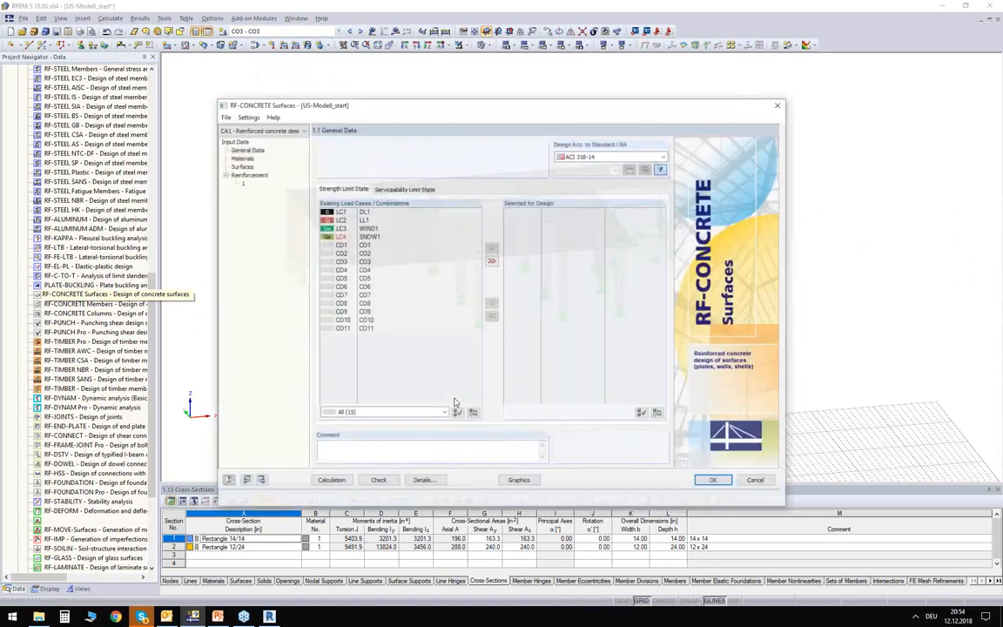
double_click(366, 262)
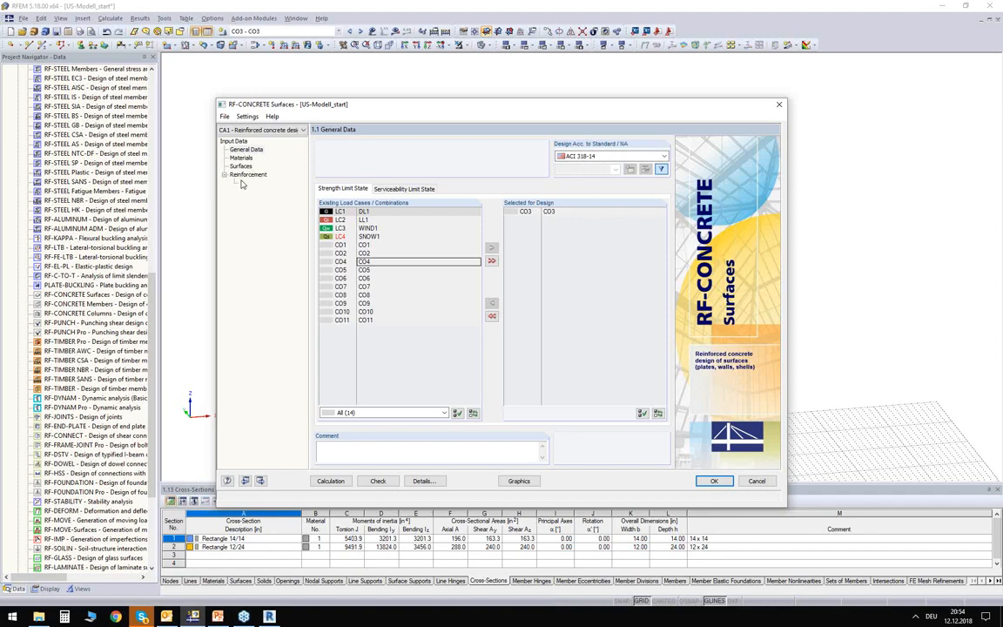
- Assign reinforcement group 1 only to the roof slab, surface 1, instead of all surfaces
left_click(243, 183)
left_click(744, 167)
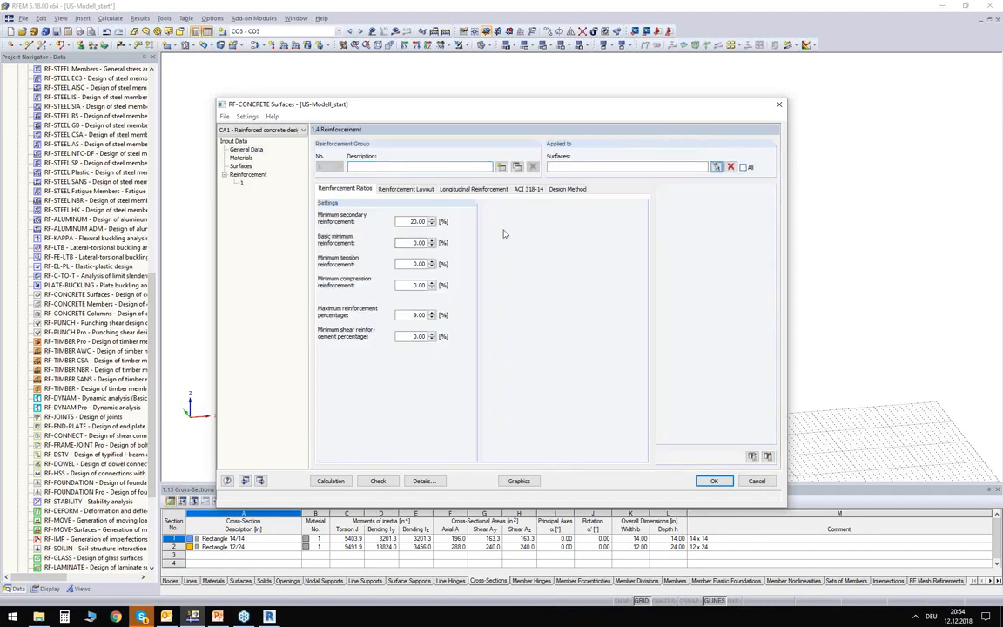
left_click(716, 167)
left_click(344, 229)
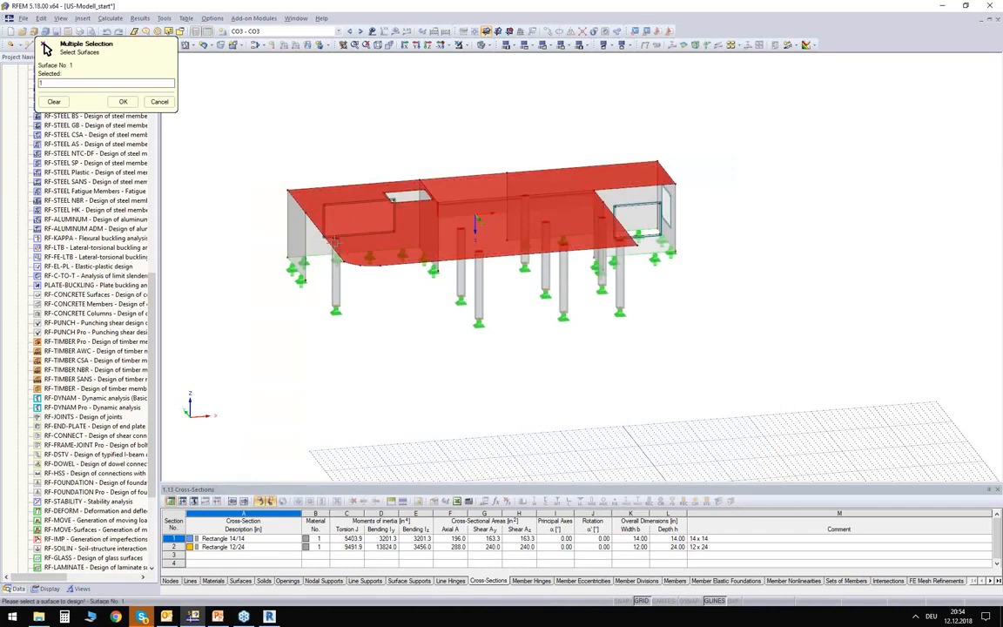
left_click(122, 102)
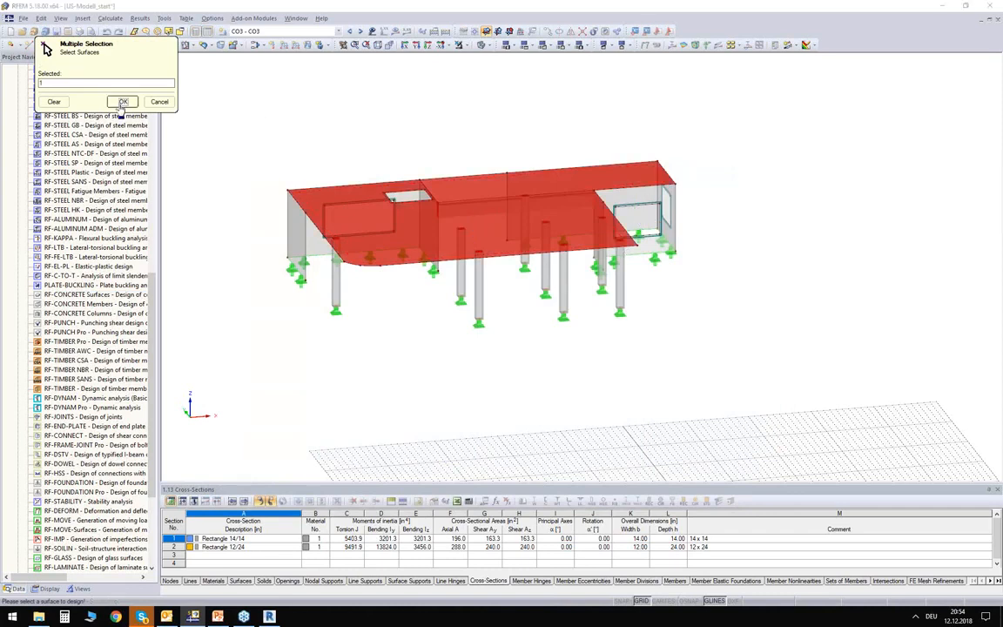
- Calculate the concrete surface design and show the required reinforcement graphically on the roof slab
left_click(331, 481)
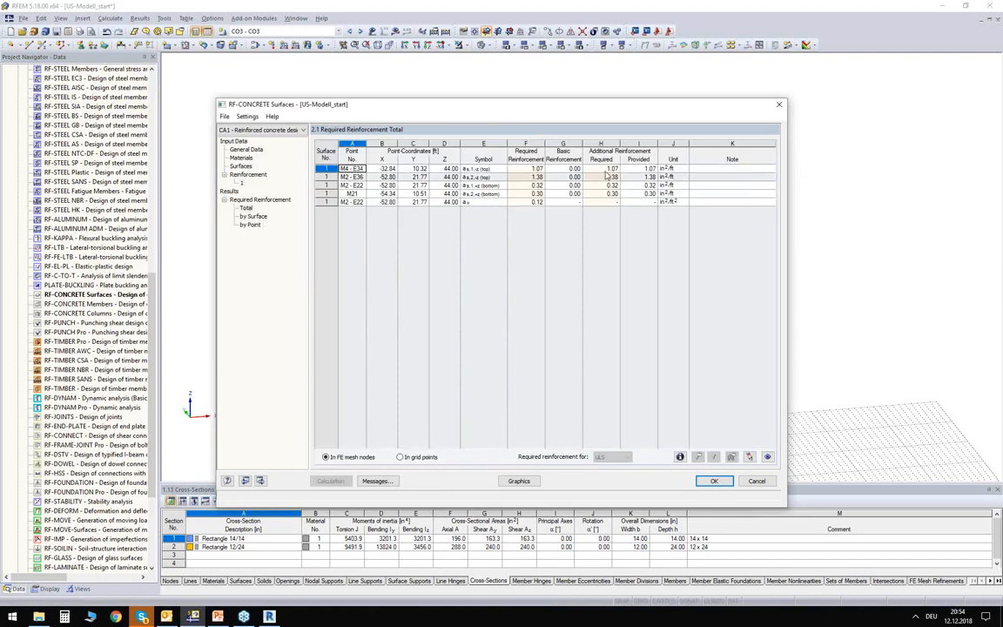
left_click_drag(527, 168, 525, 206)
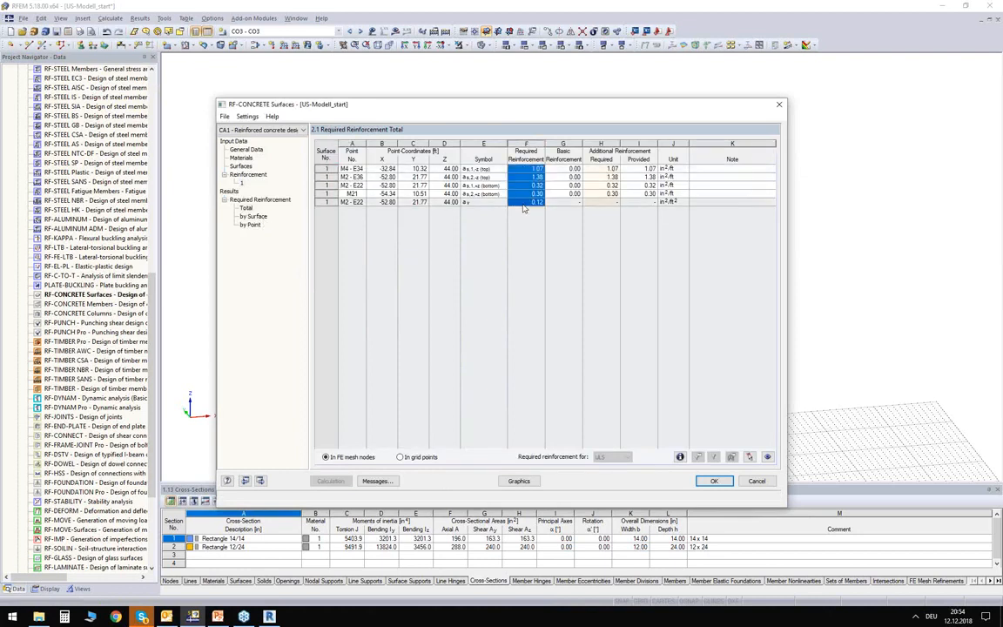
left_click(533, 484)
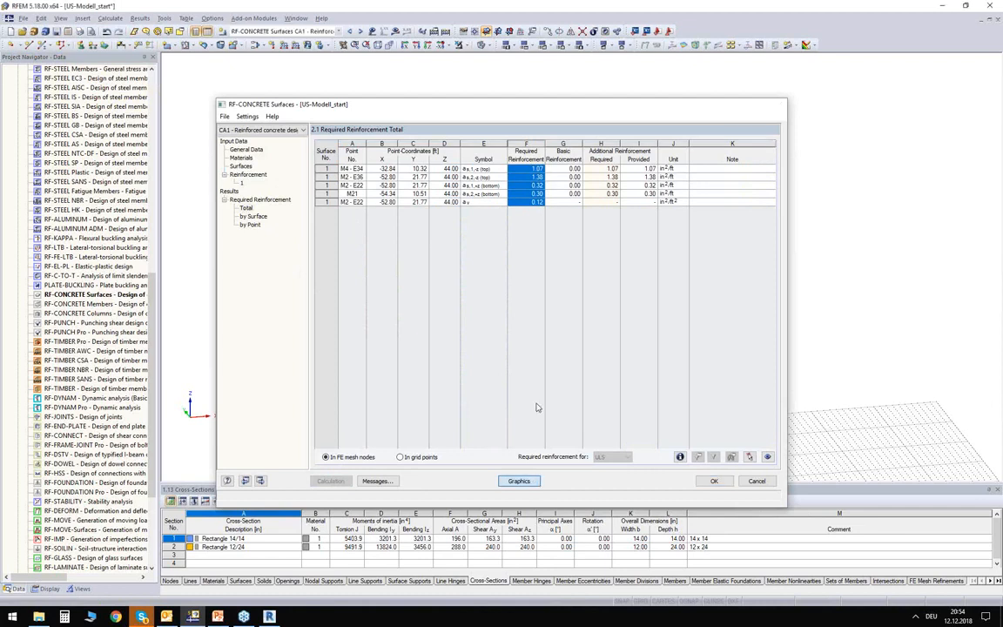
scroll(521, 309, "up", 5)
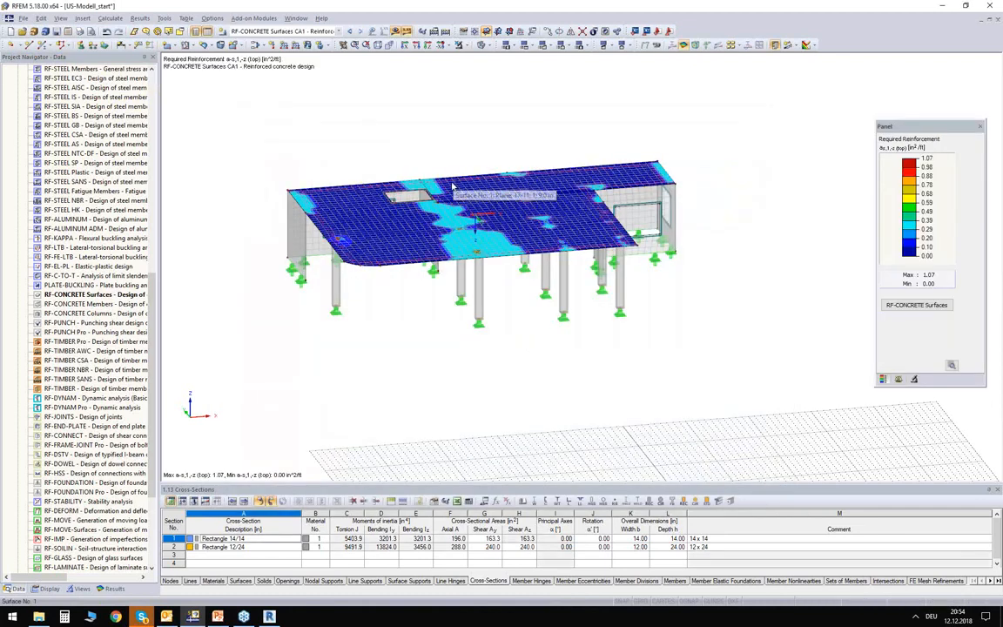
scroll(455, 185, "up", 2)
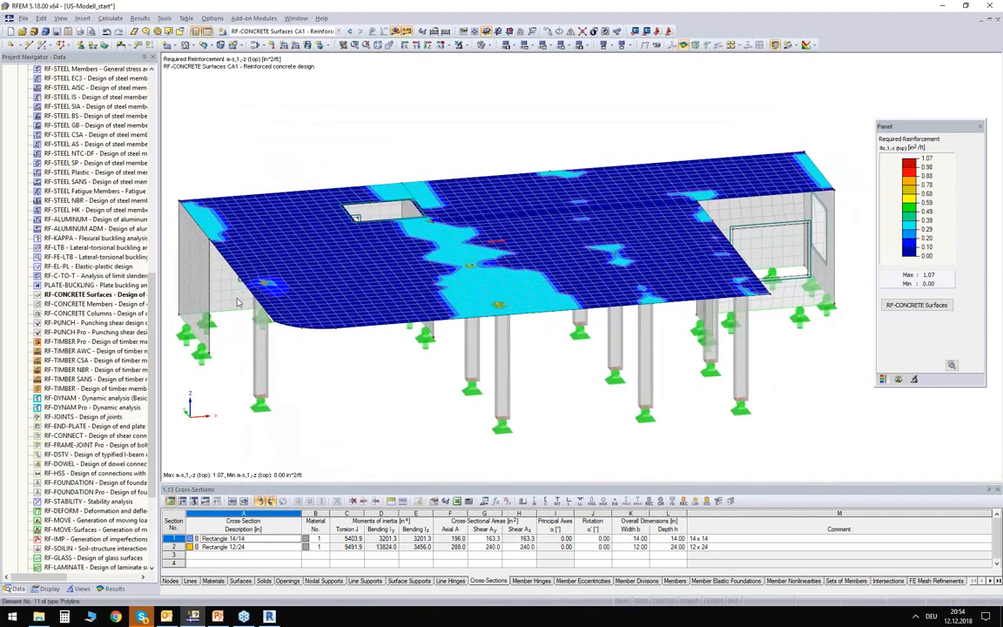
- Display the required longitudinal reinforcement as,1,+z (bottom) and view the slab from below
left_click(111, 589)
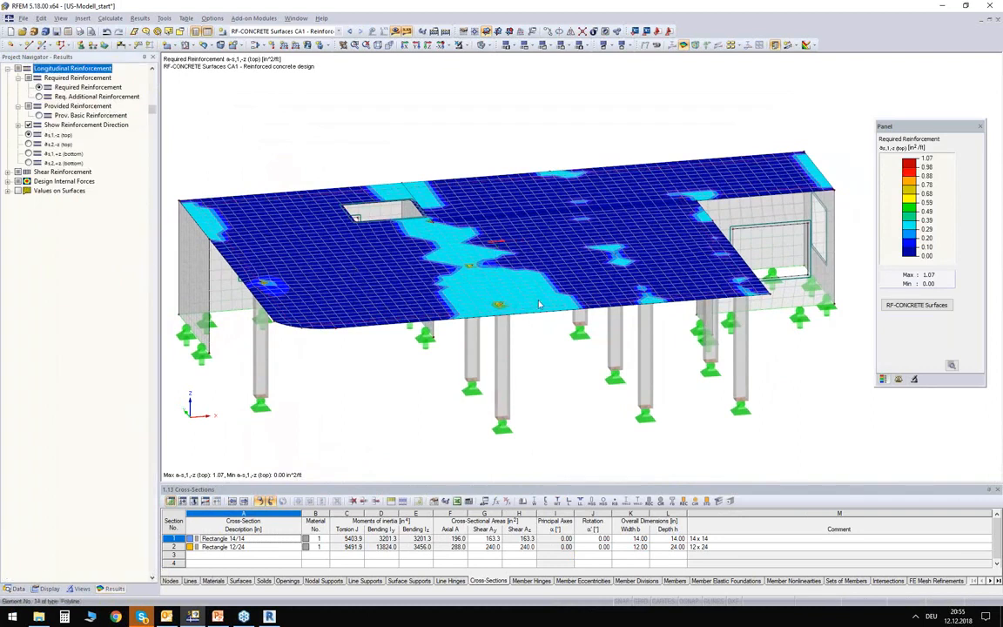
left_click(29, 153)
middle_click_drag(352, 376, 303, 262, "ctrl")
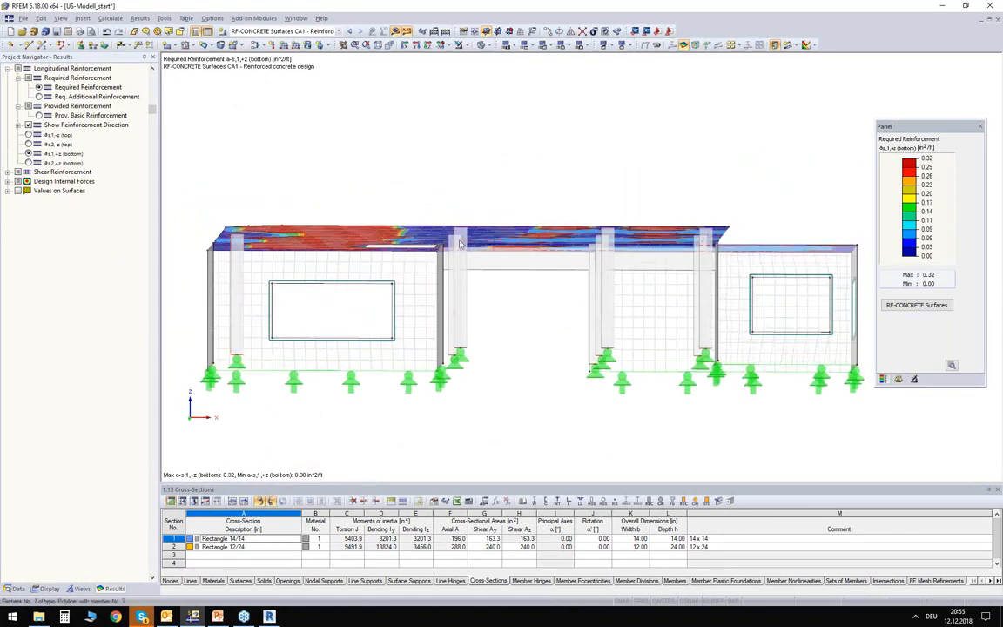
- Switch to Revit and set up an RFEM model import that is not limited to selected objects
middle_click_drag(365, 144, 419, 274, "ctrl")
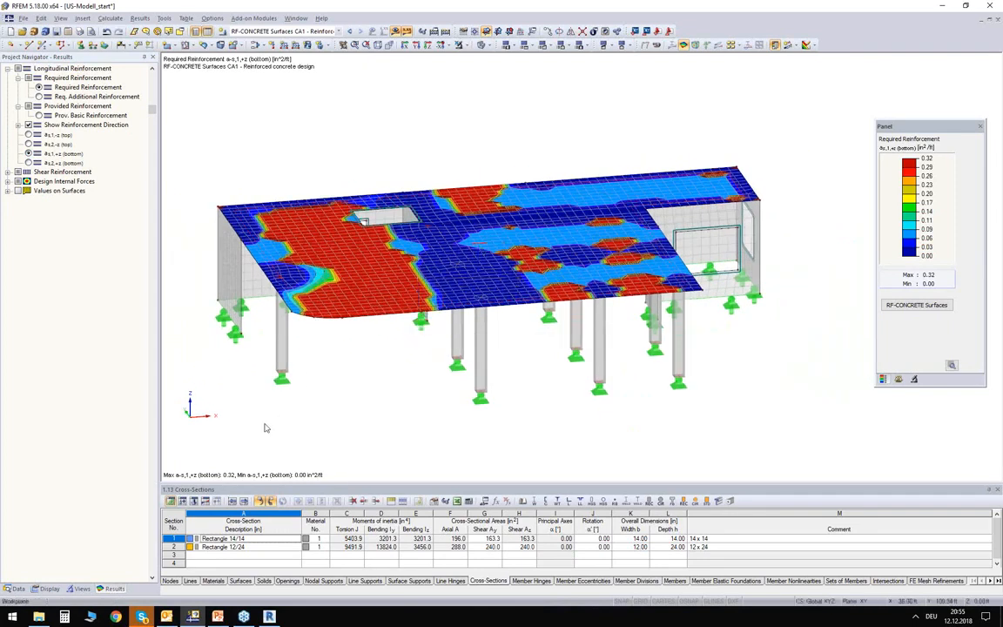
mouse_move(337, 407)
middle_mouse_down("ctrl")
mouse_move(338, 397)
mouse_move(354, 404)
middle_mouse_up("ctrl")
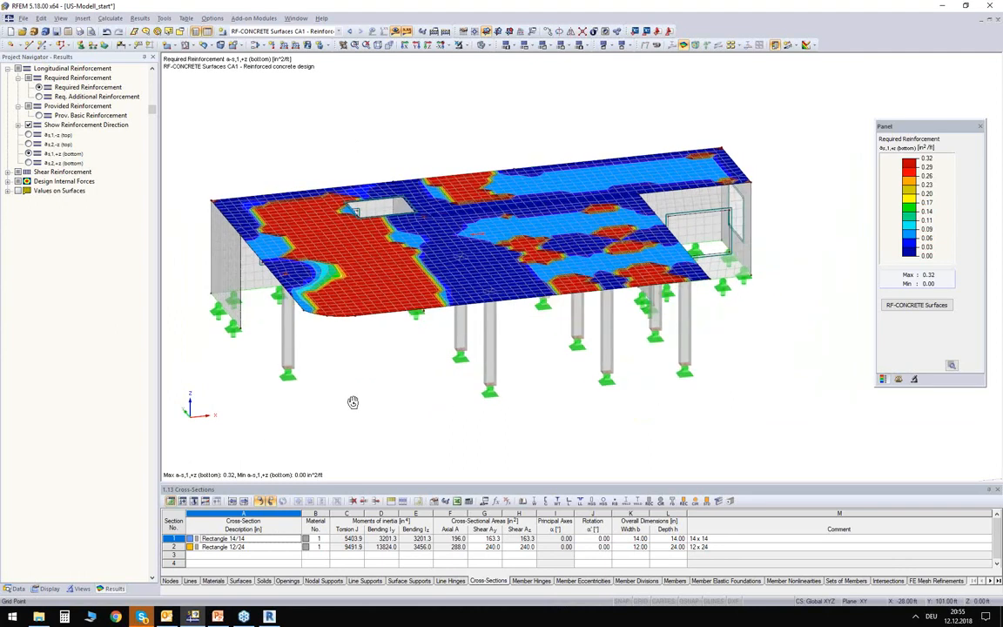
left_click(269, 616)
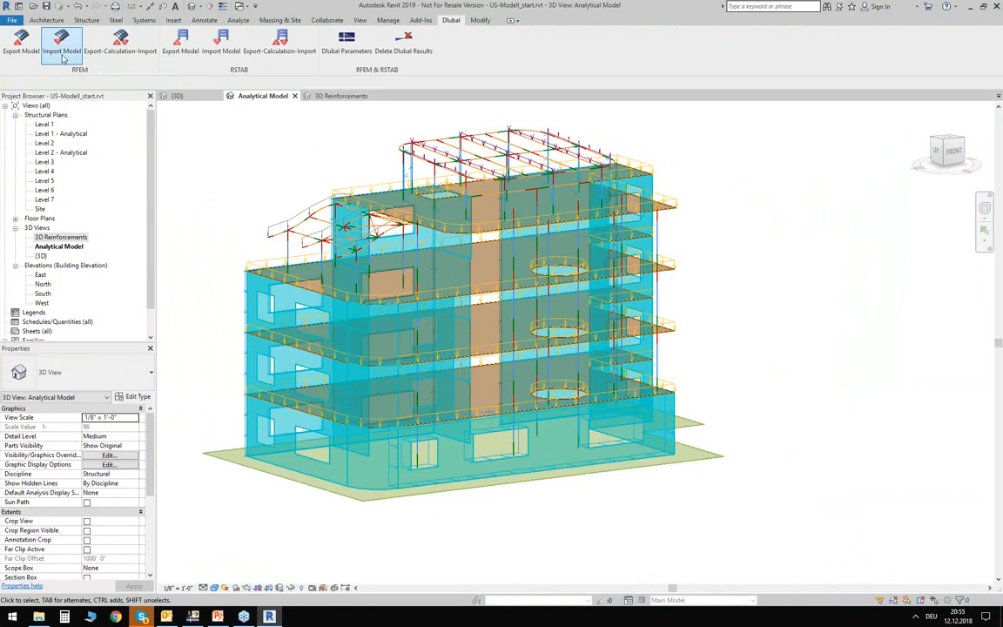
left_click(61, 51)
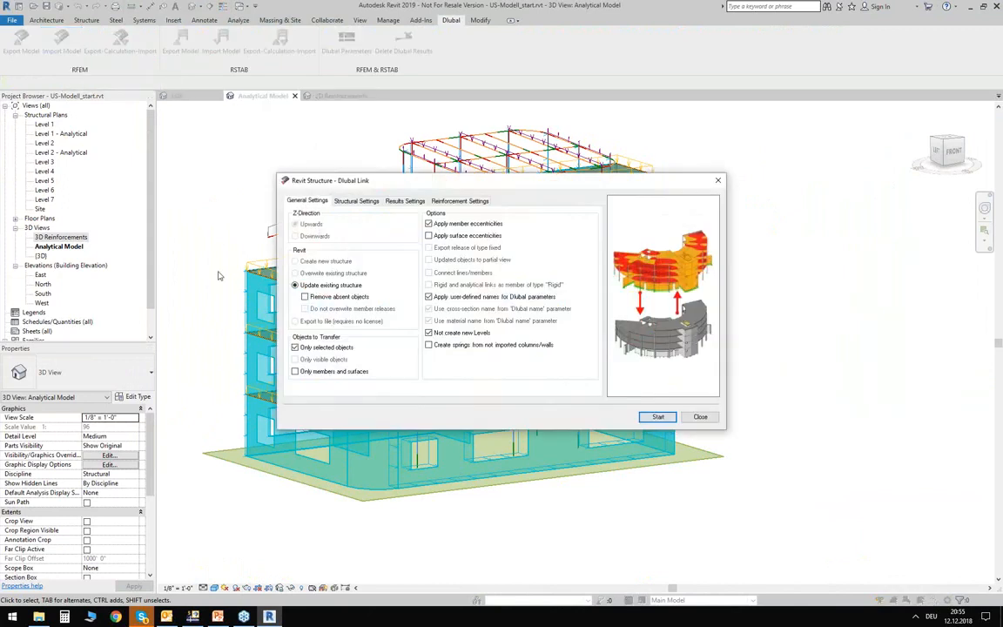
left_click(318, 351)
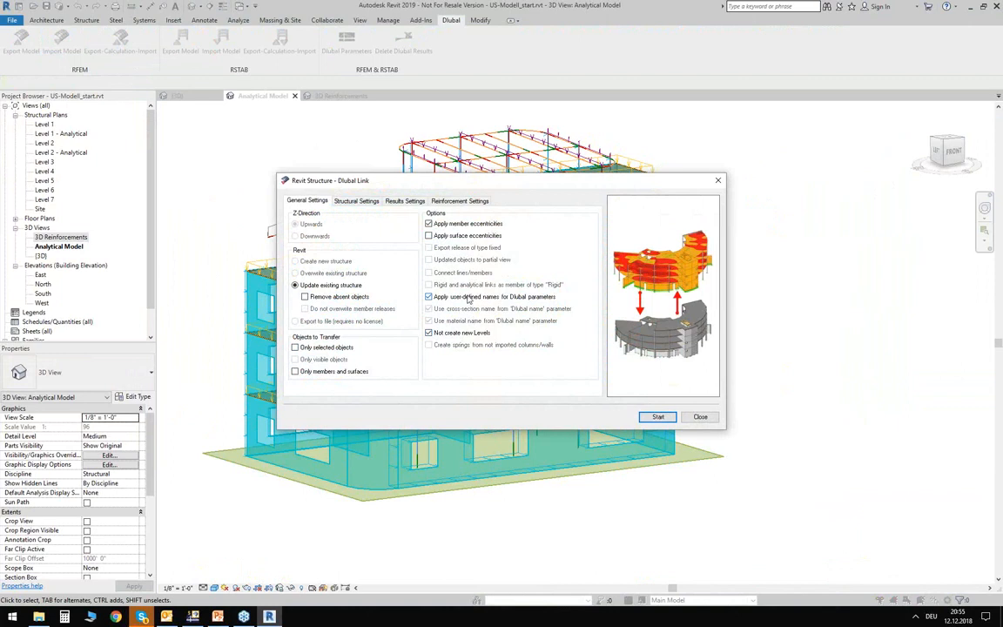
- Review the import's structural and results settings and turn off the import of reinforcements
left_click(357, 201)
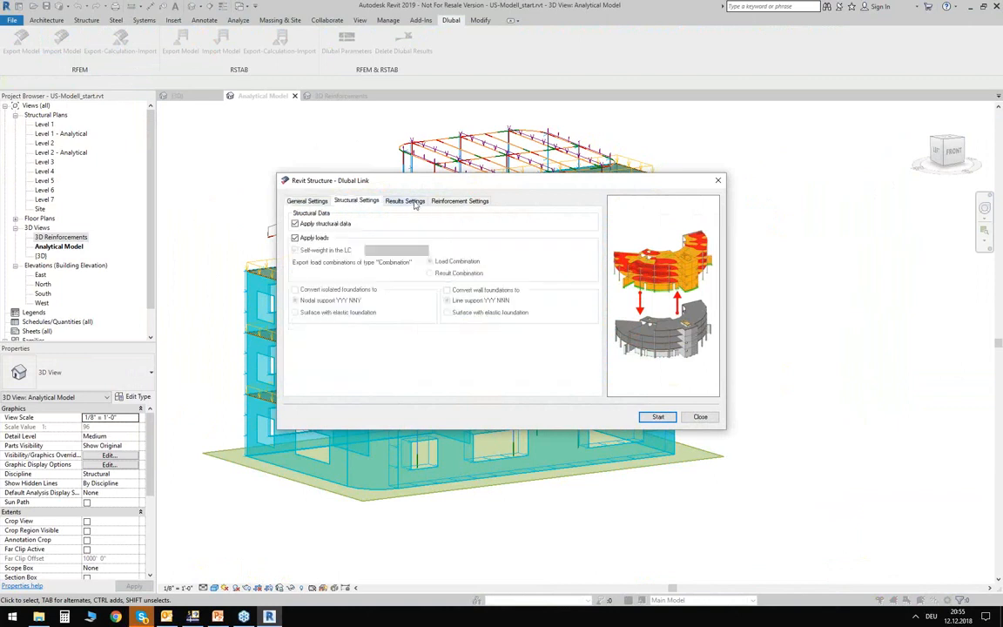
left_click(409, 203)
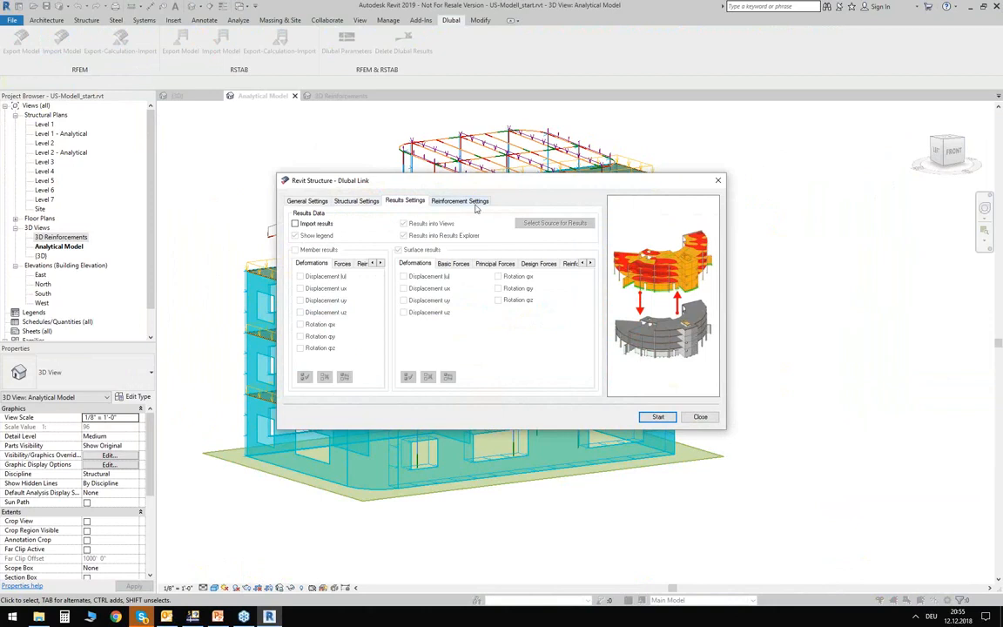
left_click(462, 202)
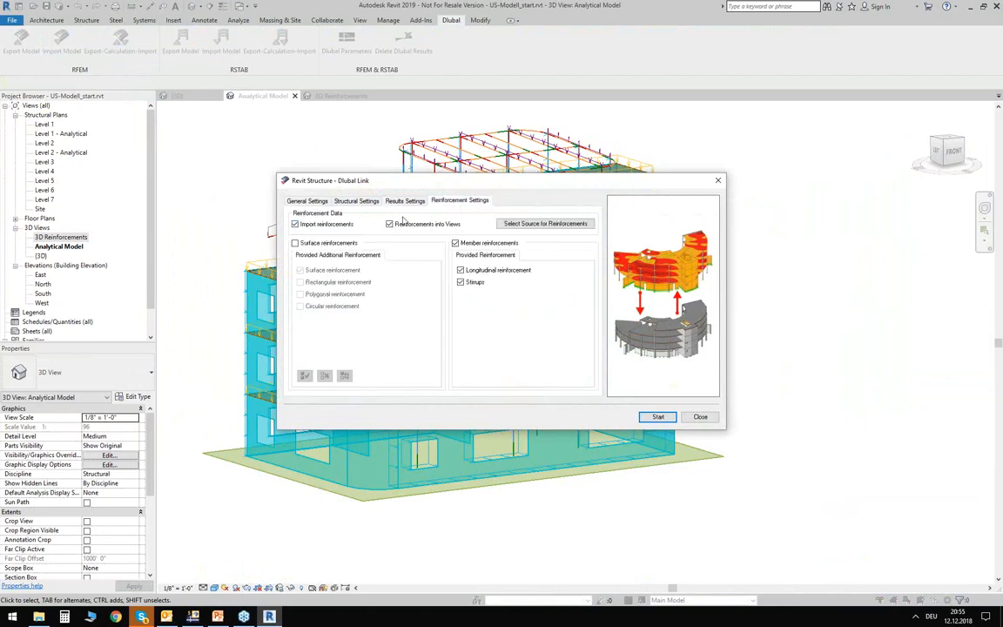
left_click(324, 225)
left_click(404, 201)
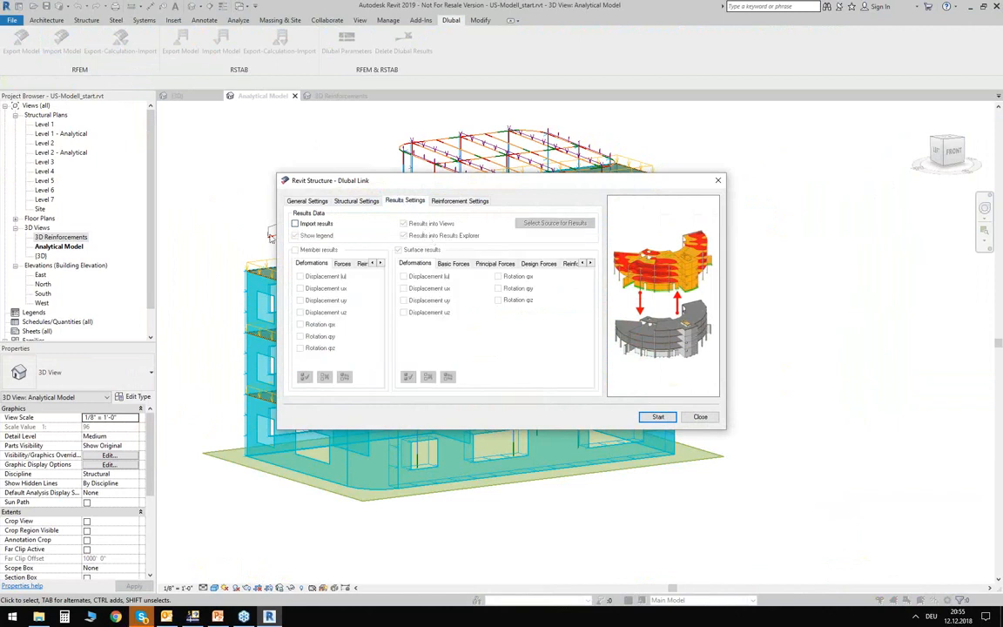
- Enable importing the required surface reinforcement results, with RF-CONCRETE Surfaces CA1 from the US-Modell_start model as source
left_click(295, 223)
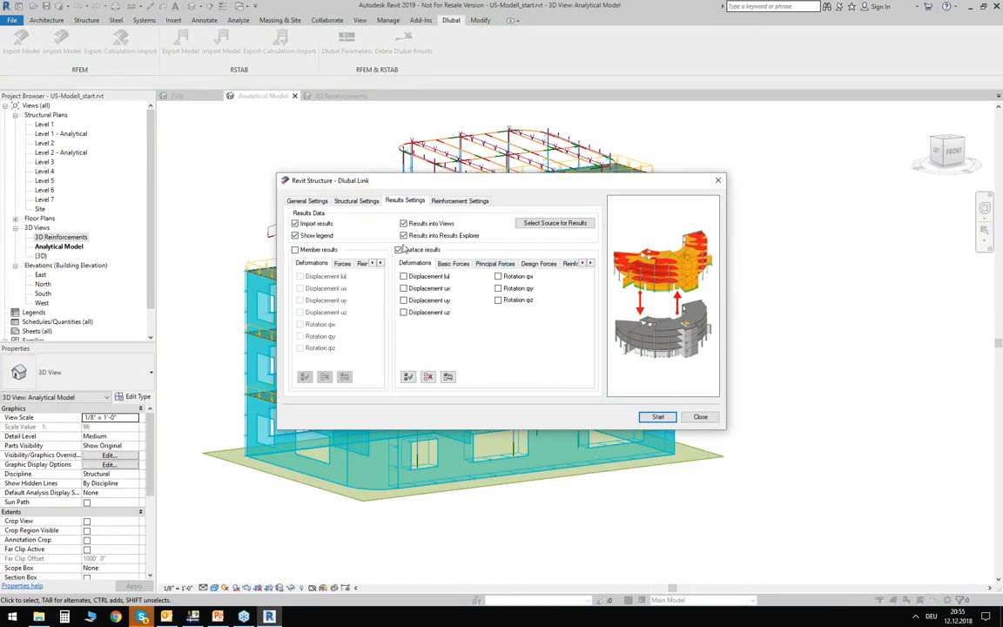
left_click(572, 263)
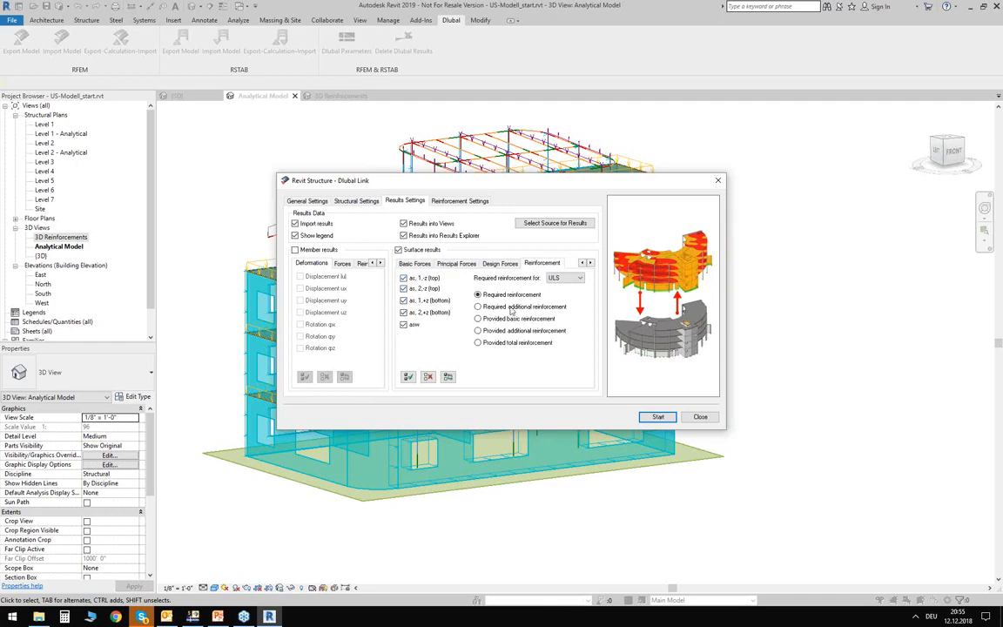
left_click(569, 225)
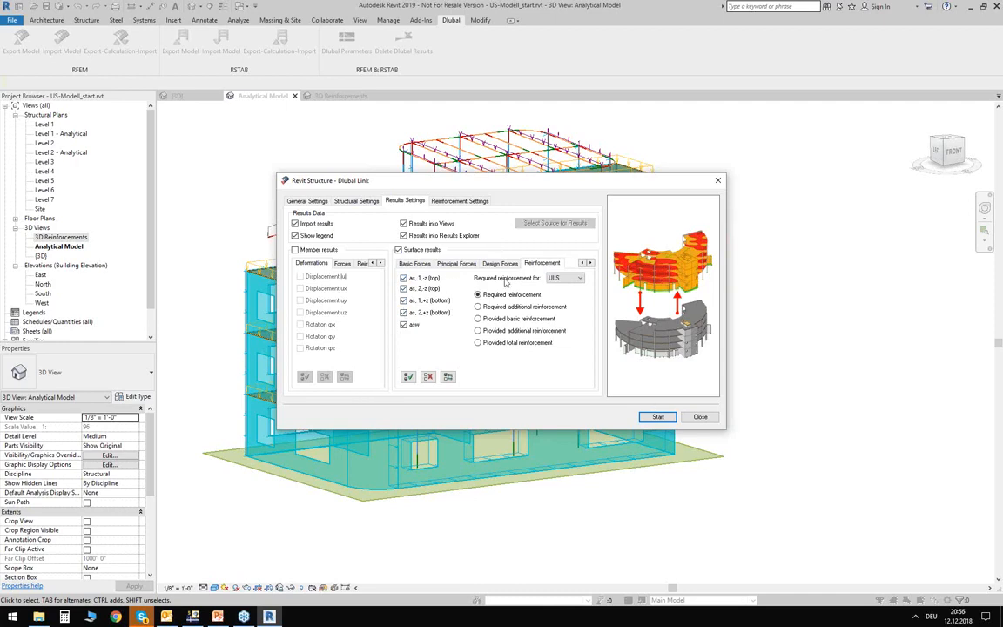
left_click(70, 78)
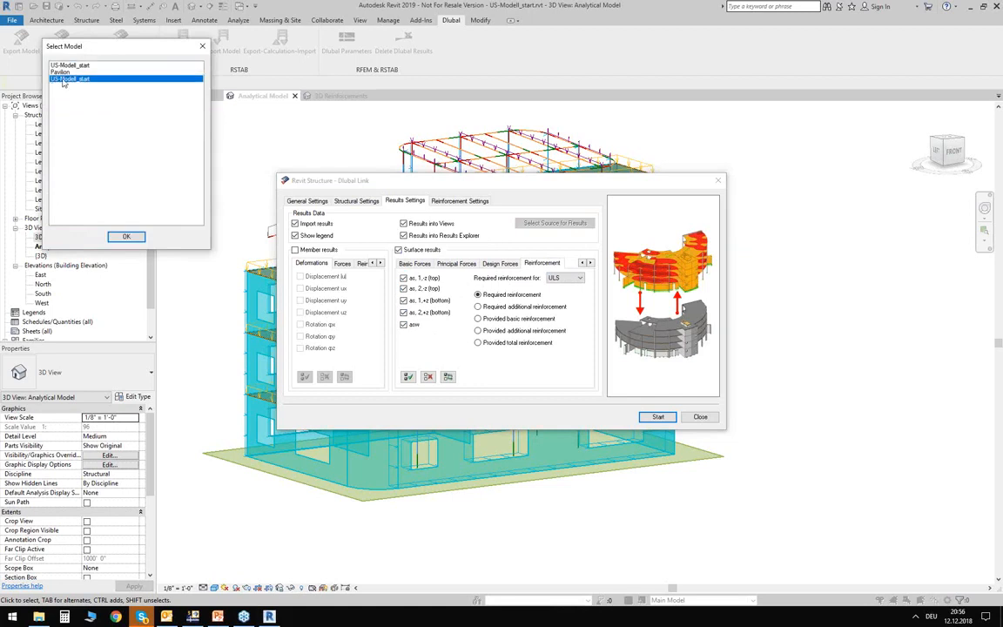
left_click(127, 236)
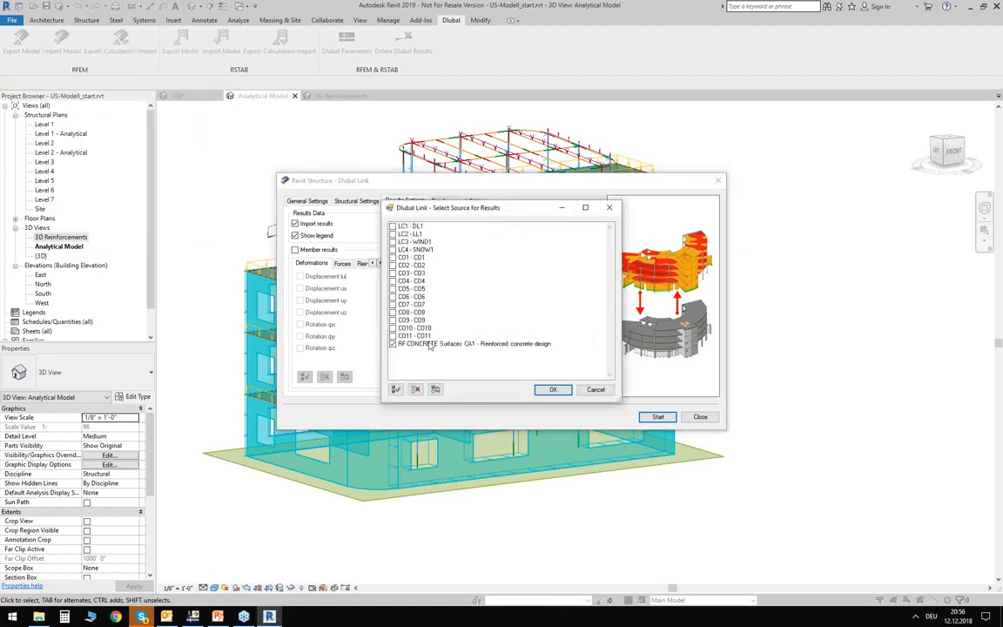
left_click(552, 389)
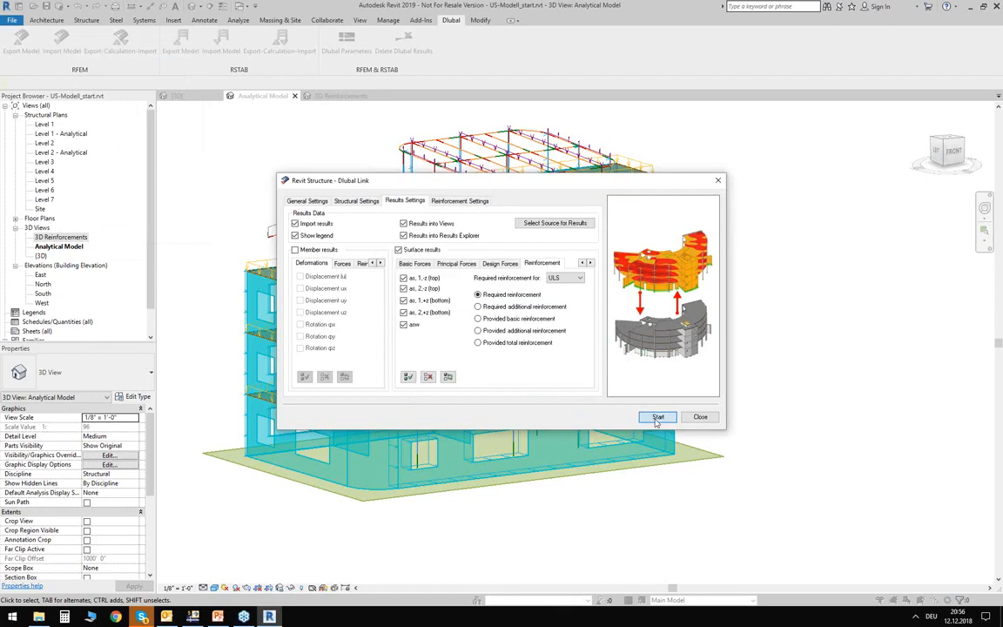
- Run the import from the RFEM model and close the import log
left_click(658, 417)
left_click(459, 239)
left_click(502, 391)
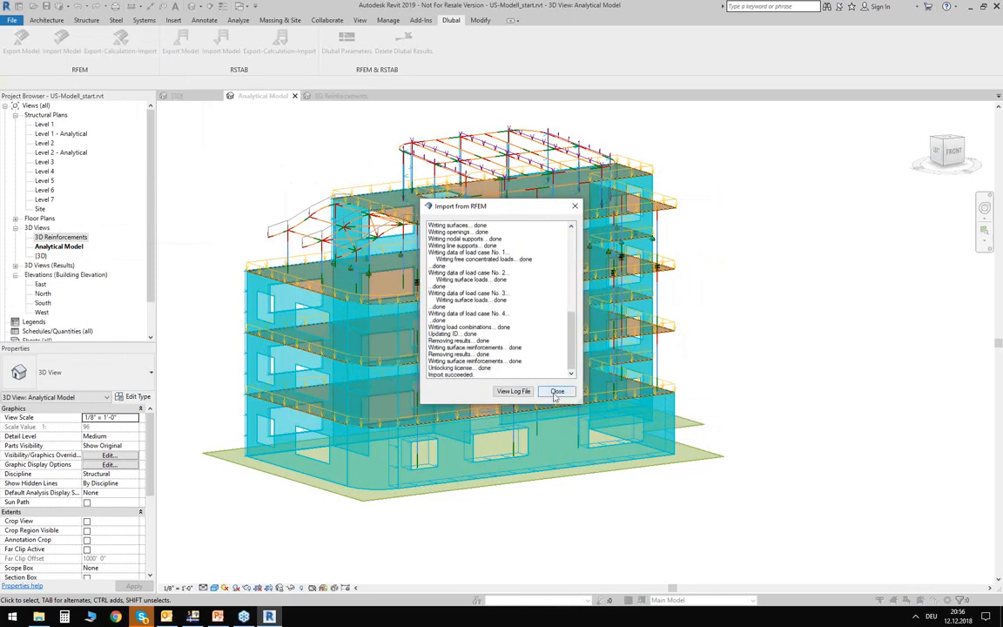
left_click(556, 392)
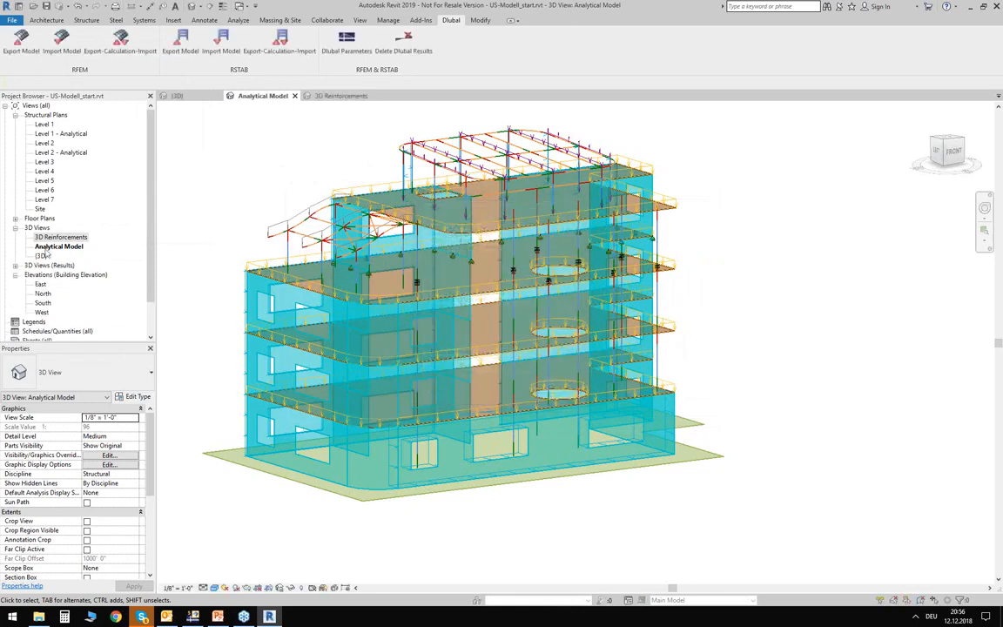
- Open the RF-CONCRETE Surfaces CA1 view from the 3D results views and look at the roof slab from the front
left_click(33, 265)
left_click(14, 266)
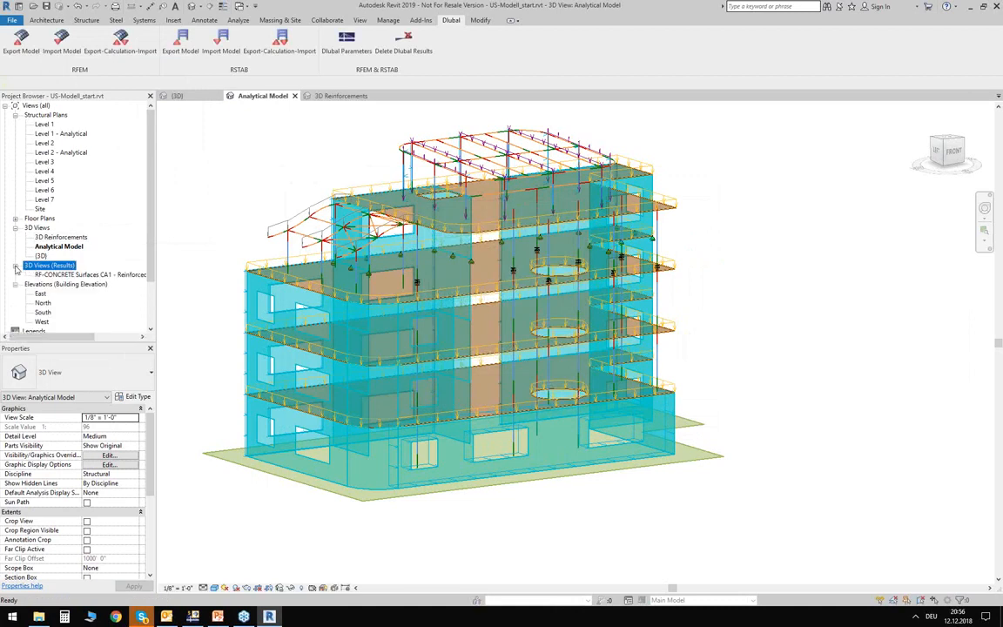
double_click(105, 275)
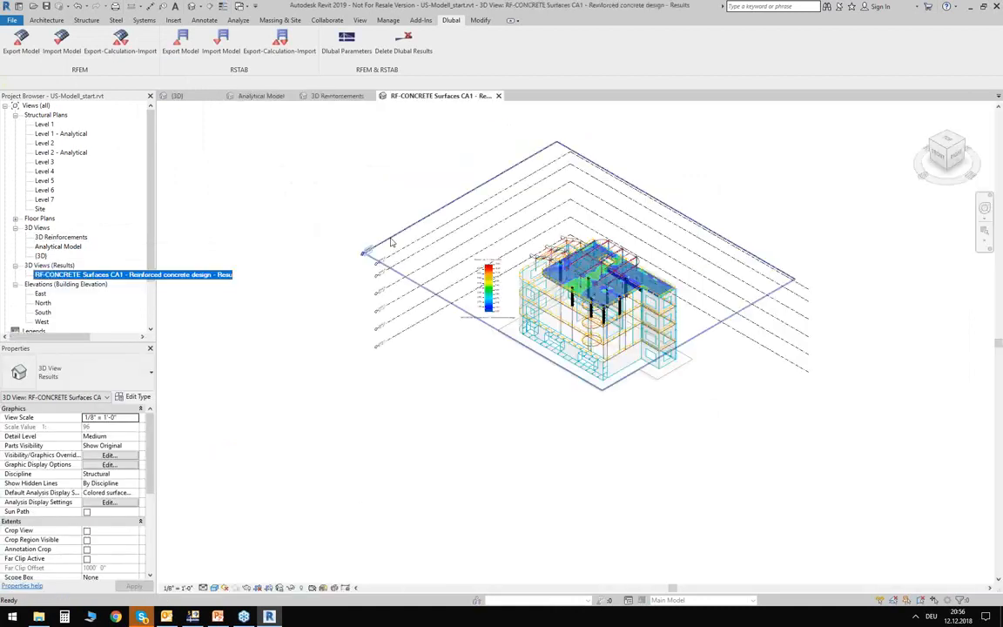
middle_click_drag(475, 404, 660, 279, "shift")
scroll(661, 279, "up", 3)
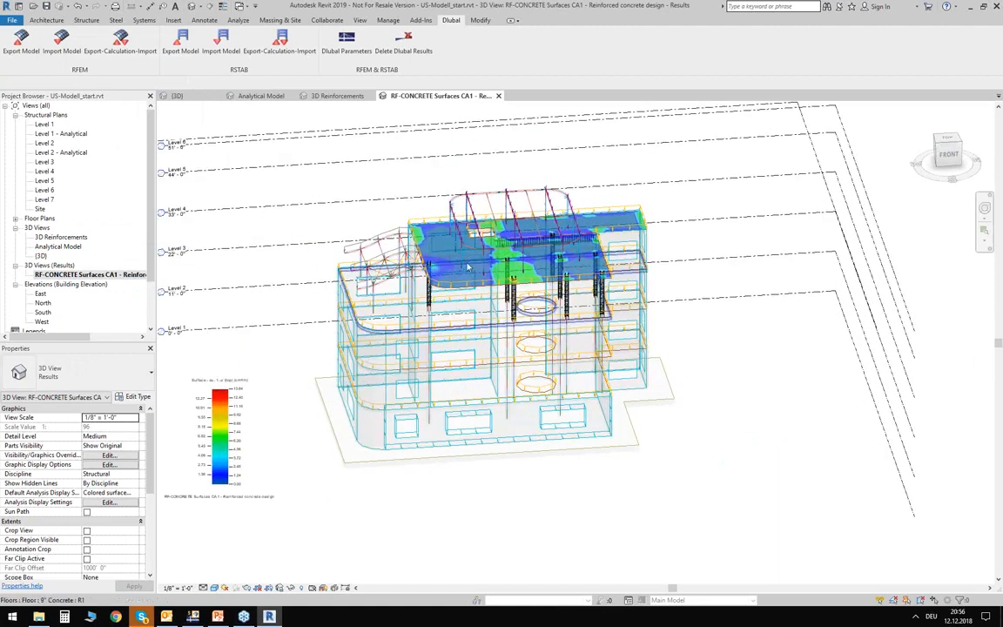
- Move the reinforcement colour legend beside the top of the building so it is readable next to the roof slab
left_click_drag(194, 402, 792, 196)
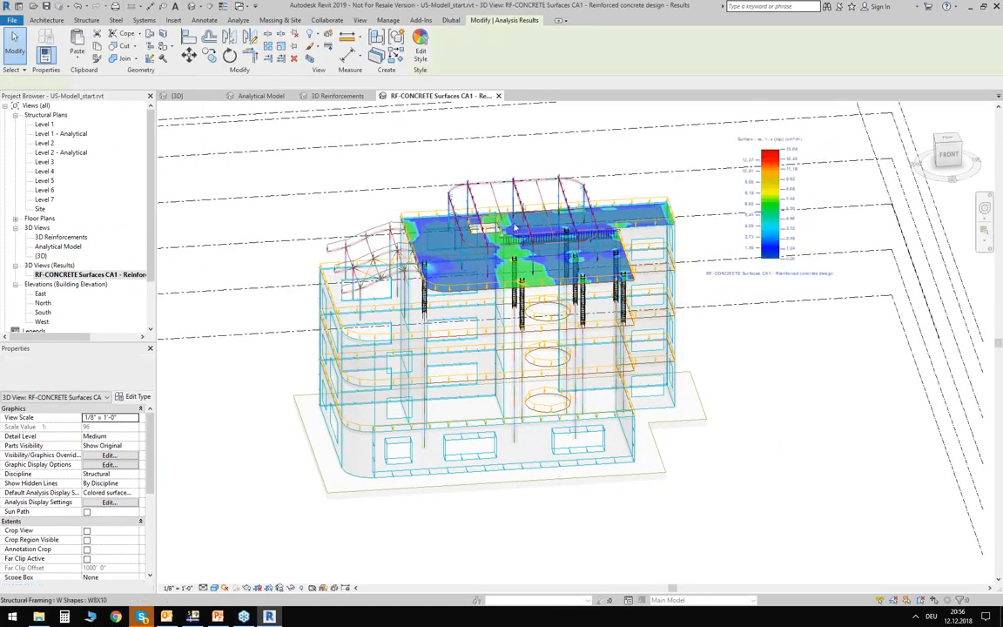
scroll(601, 248, "up", 3)
scroll(601, 248, "down", 4)
middle_click_drag(601, 248, 775, 201, "shift")
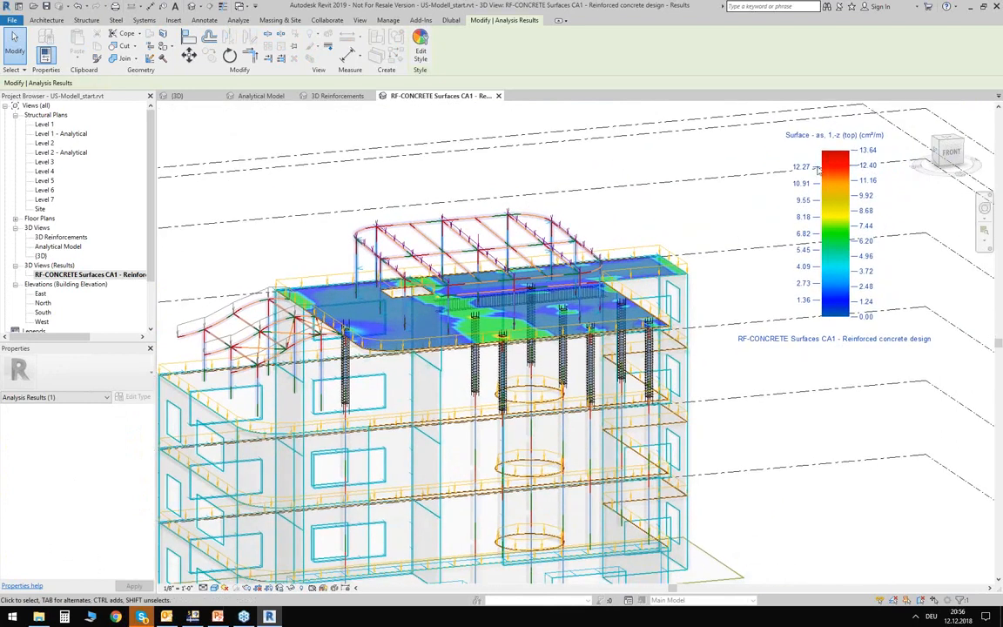
scroll(729, 232, "up", 2)
middle_click_drag(661, 230, 640, 254)
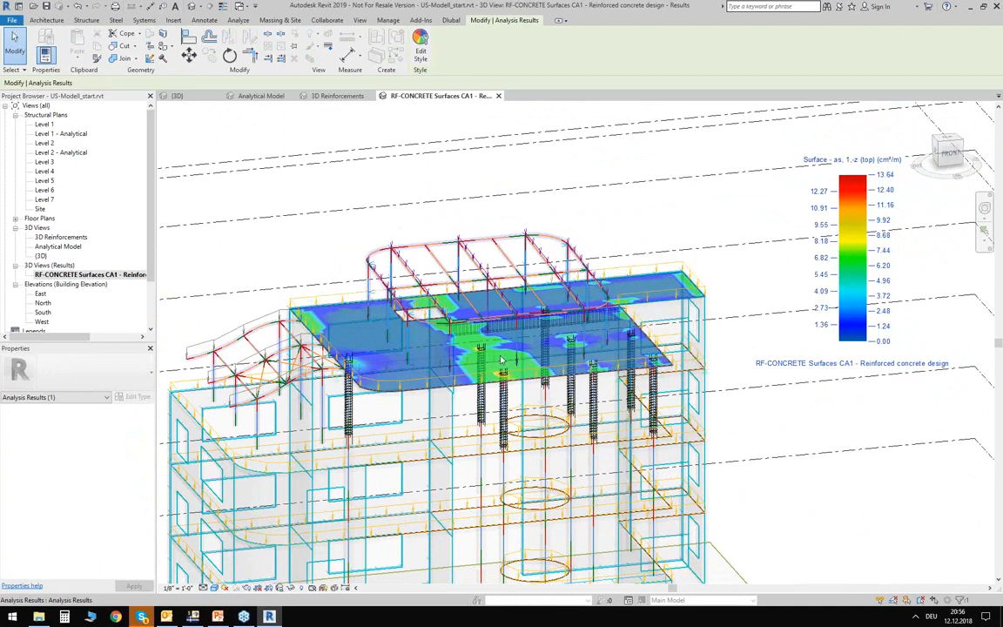
- Display the required reinforcement Area AXX Bottom on the slab through Results Explorer, using the Colored surfaces - Dlubal style
left_click(239, 20)
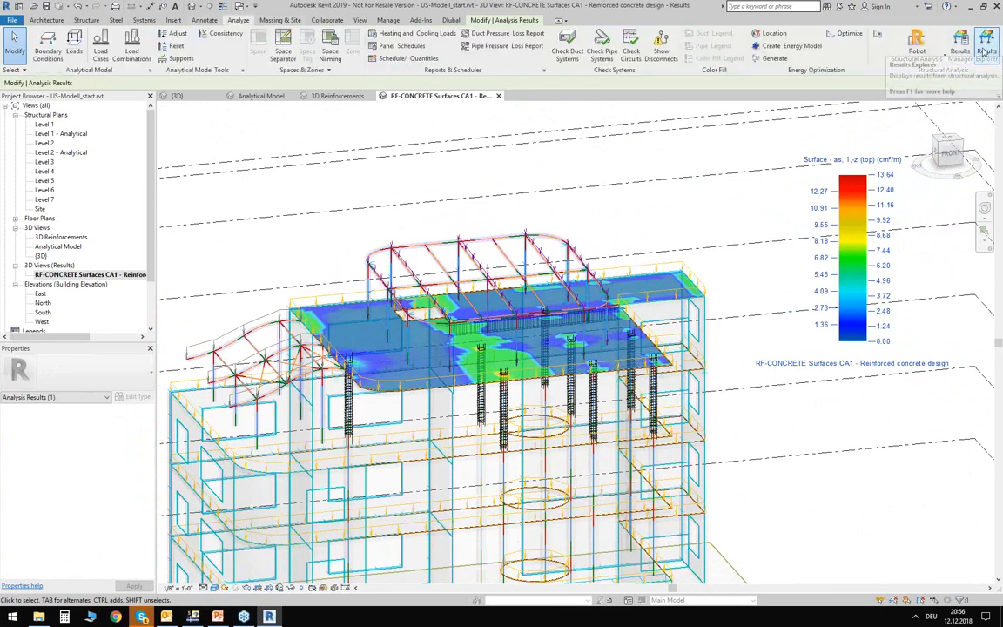
left_click(987, 51)
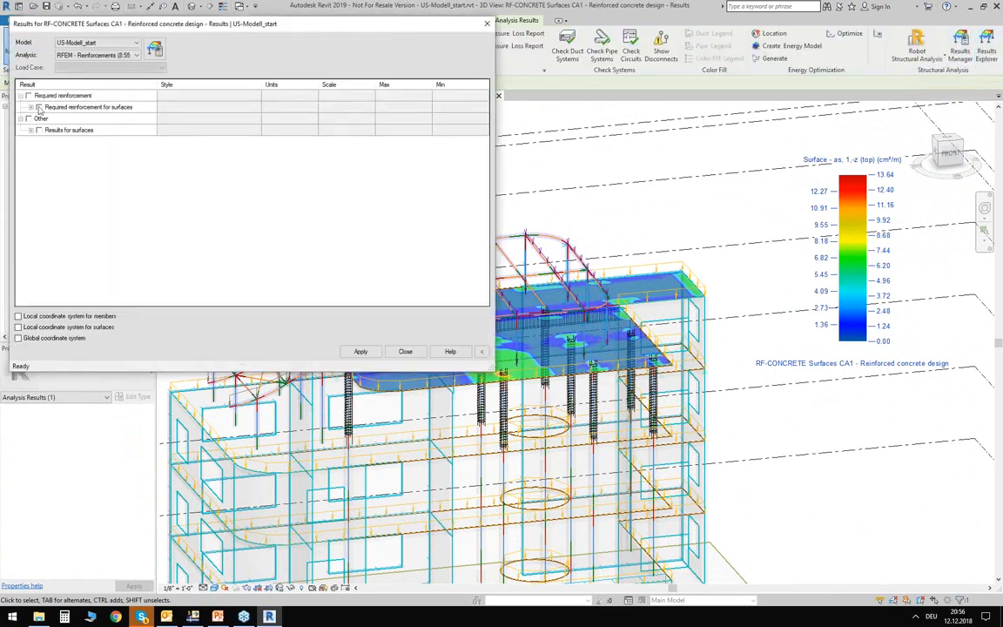
left_click(30, 108)
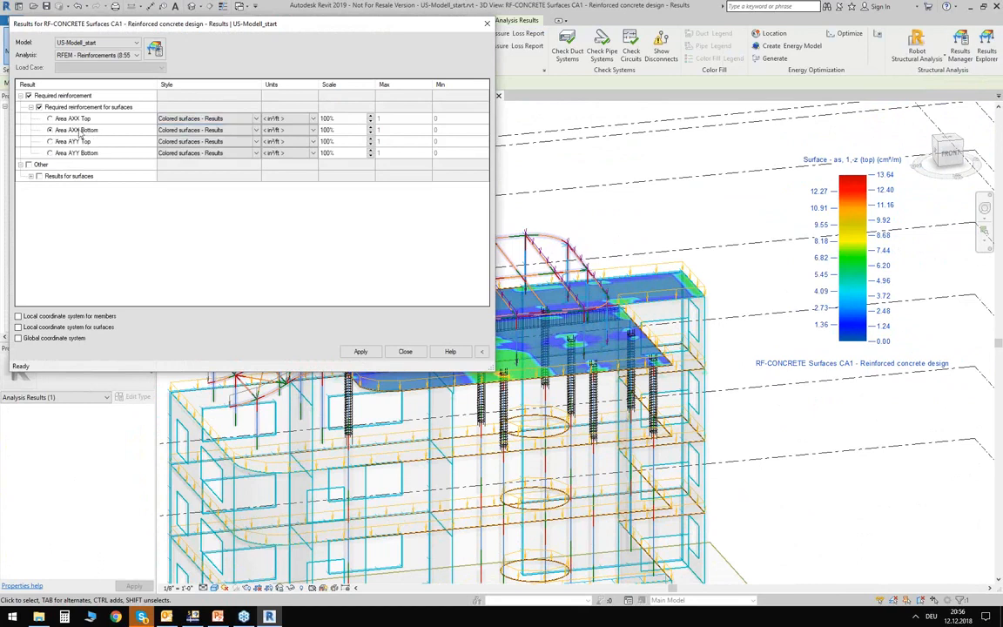
left_click(255, 130)
left_click(190, 145)
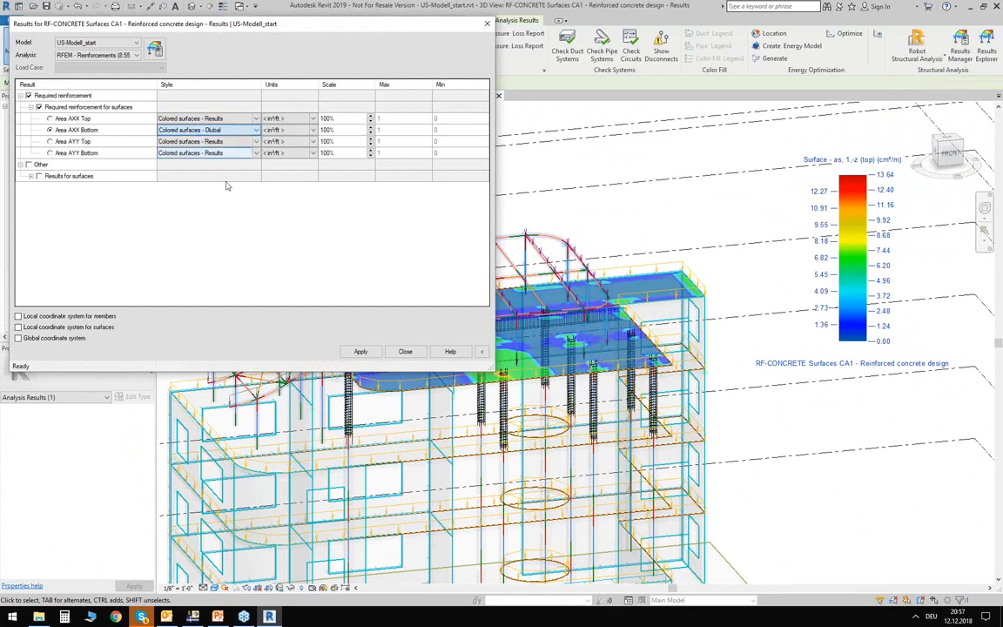
left_click(361, 351)
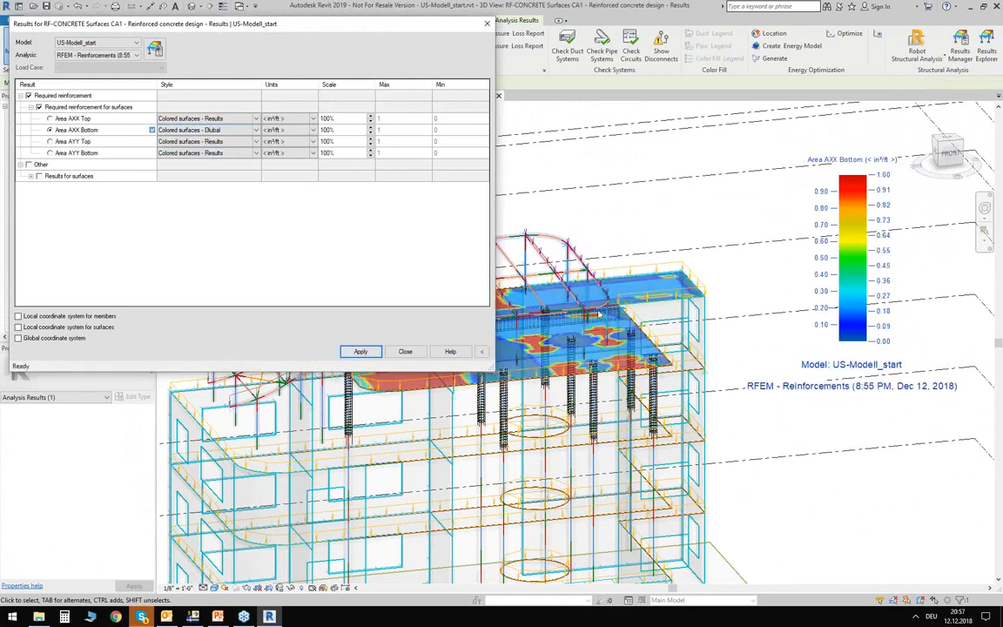
left_click_drag(435, 23, 597, 463)
scroll(425, 398, "up", 4)
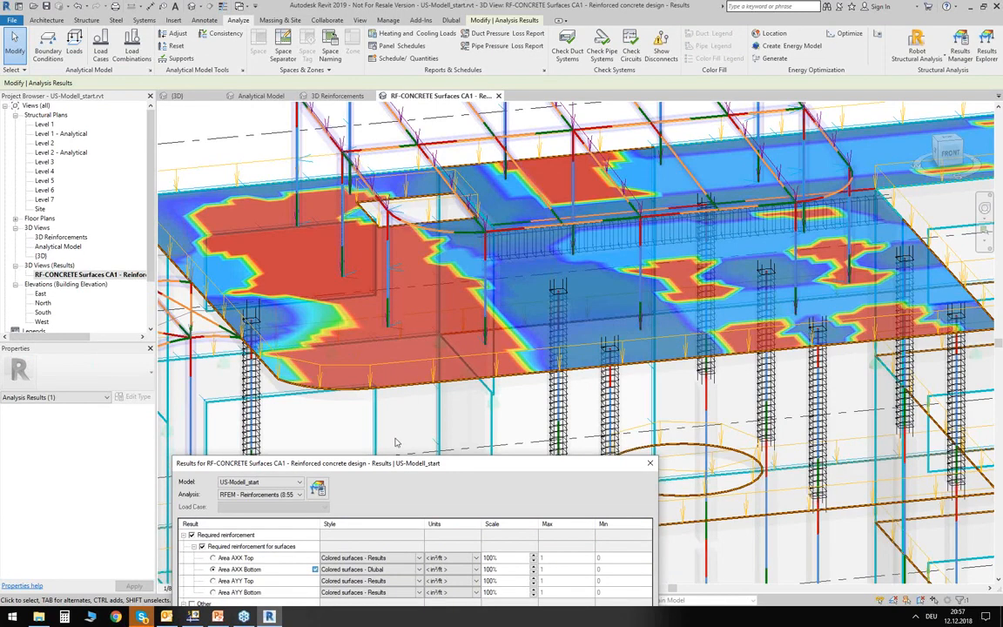
left_click_drag(386, 465, 437, 197)
left_click(618, 528)
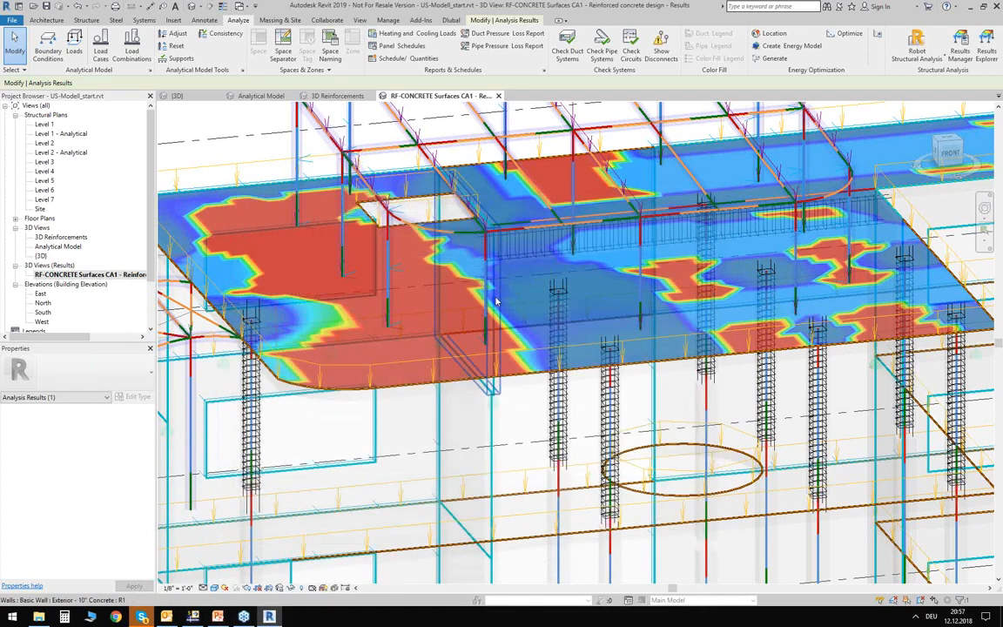
- Inspect the roof slab's bottom reinforcement result and the column reinforcement cages up close, and close the results view
scroll(496, 301, "down", 4)
scroll(566, 358, "up", 5)
scroll(550, 349, "up", 4)
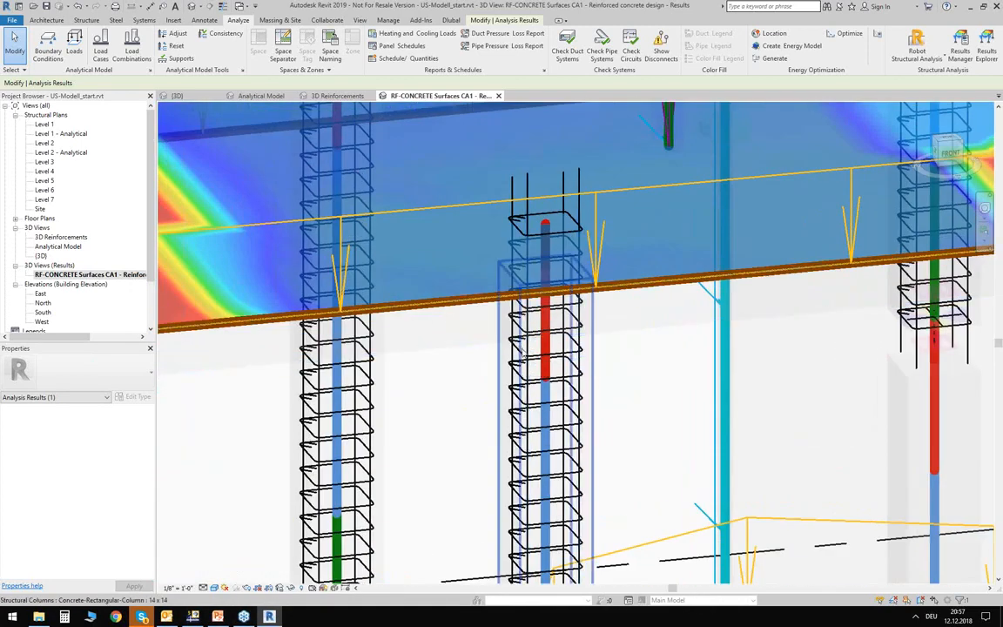
scroll(521, 348, "down", 6)
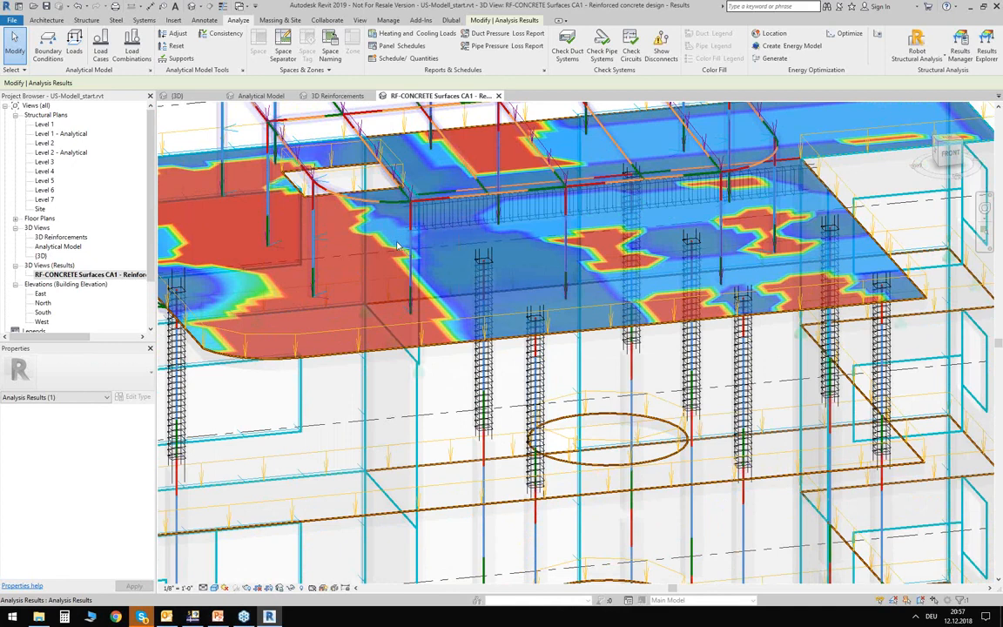
scroll(397, 246, "down", 5)
middle_click_drag(286, 164, 327, 219)
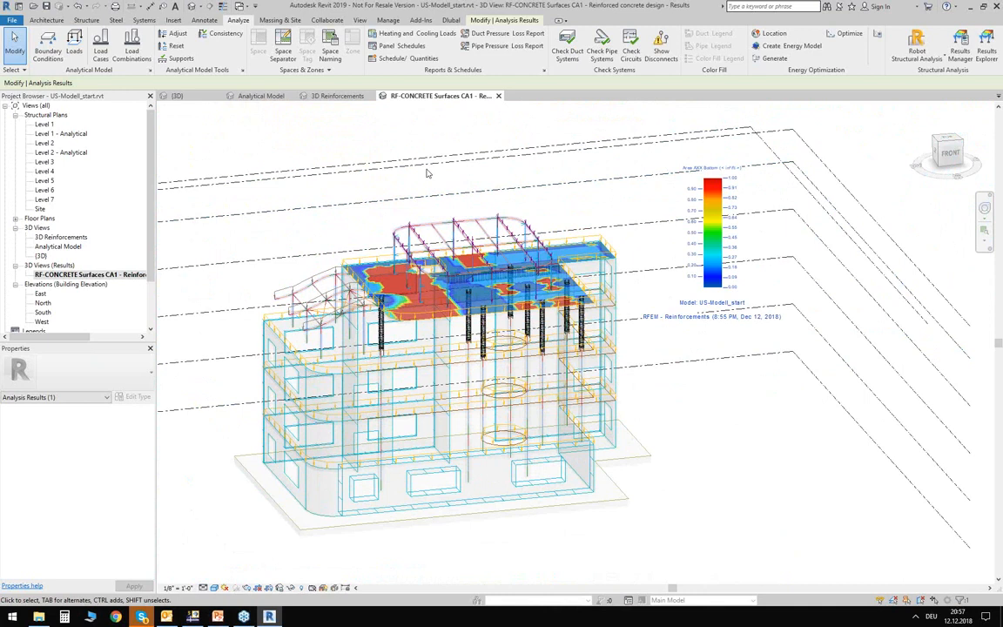
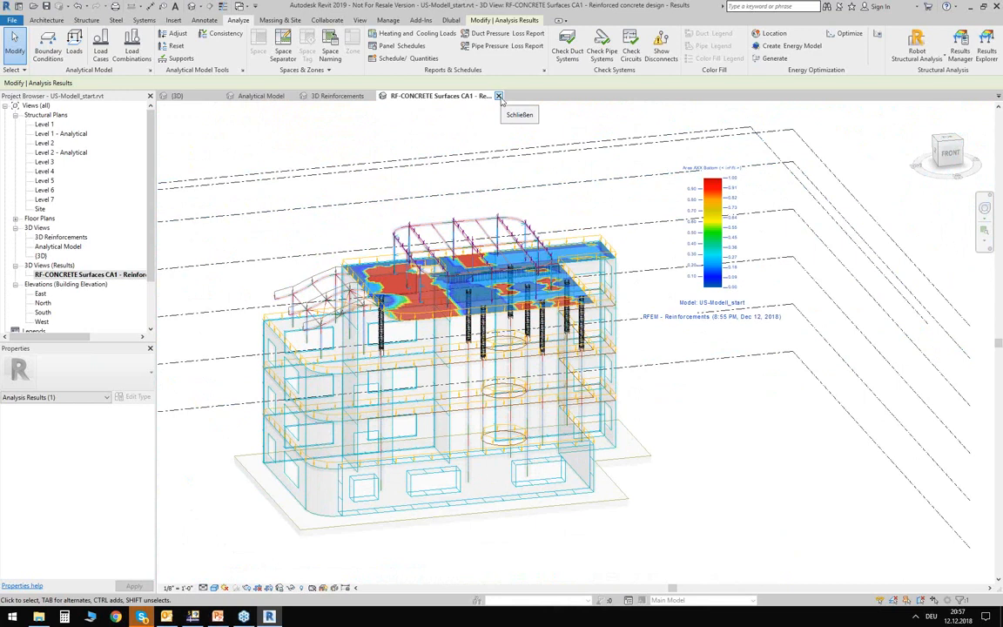
left_click(499, 95)
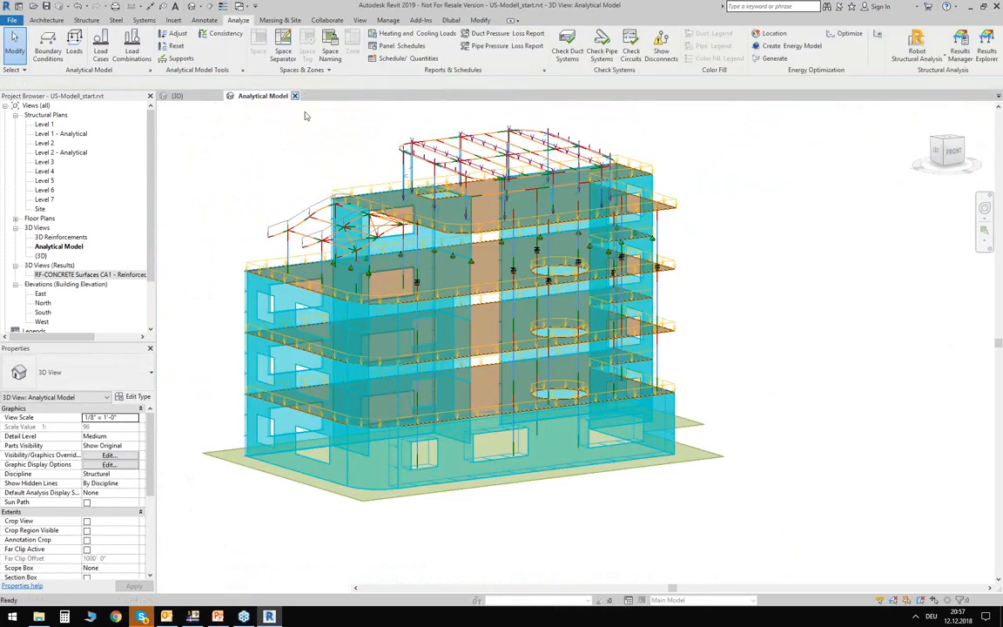
- Close the Analytical Model and {3D} views of US-Modell_start.rvt, discarding the project's unsaved changes
left_click(294, 96)
left_click(217, 96)
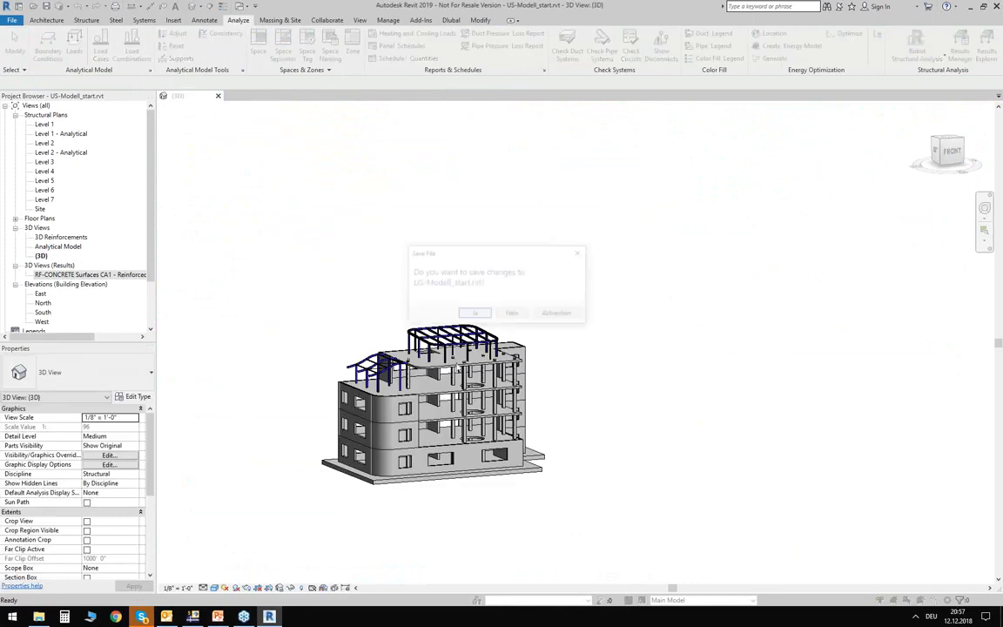
left_click(520, 314)
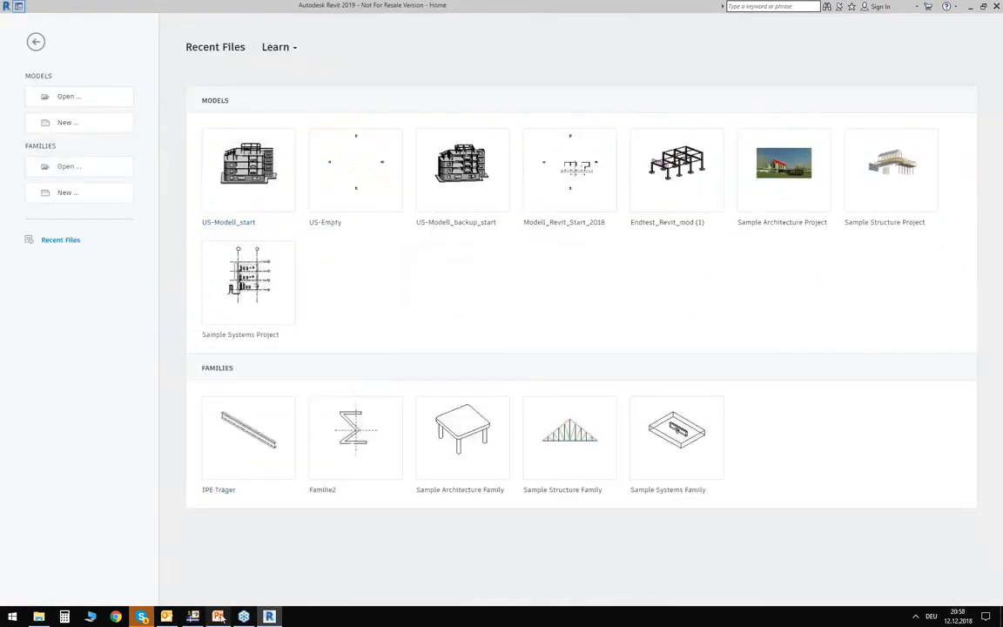
- Switch to RFEM and close the partial model of the top storey to return to the complete building
left_click(193, 617)
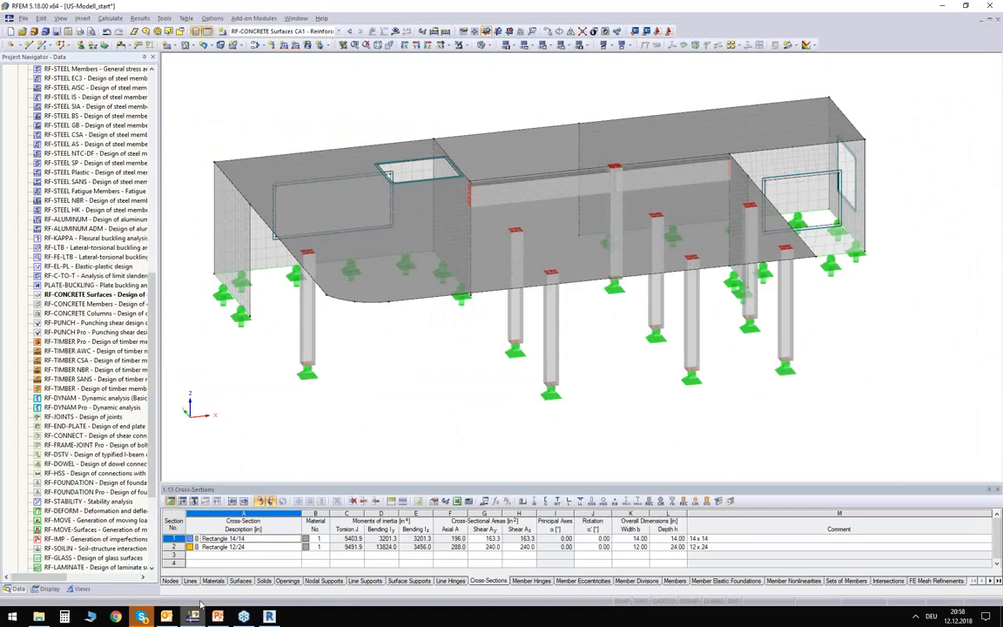
left_click(999, 24)
left_click(513, 320)
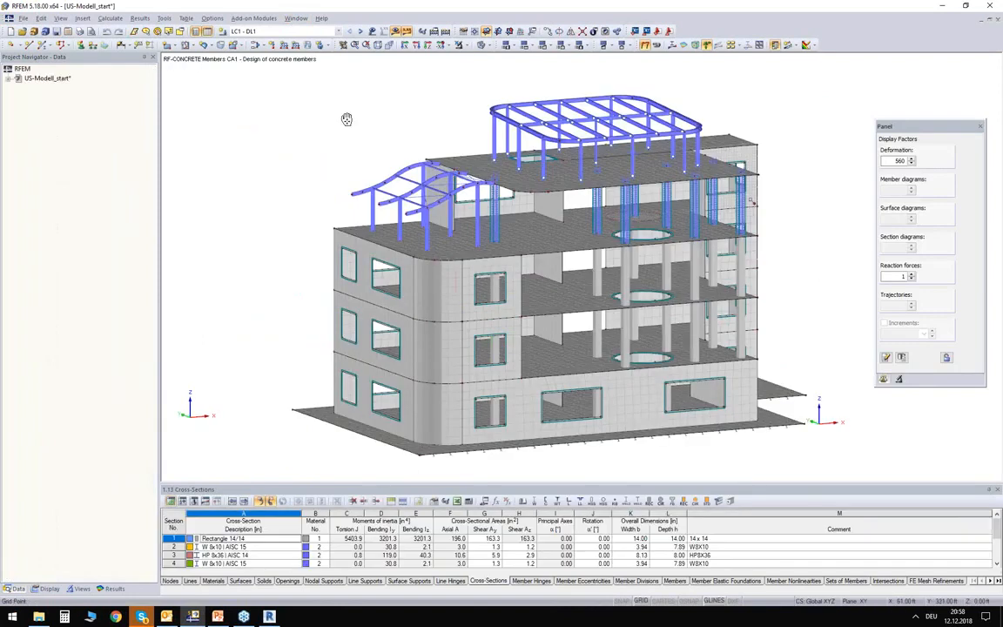
- Examine the complete building model in RFEM, checking the steel roof structures, concrete columns, and available load cases and design cases
middle_click_drag(346, 119, 285, 123)
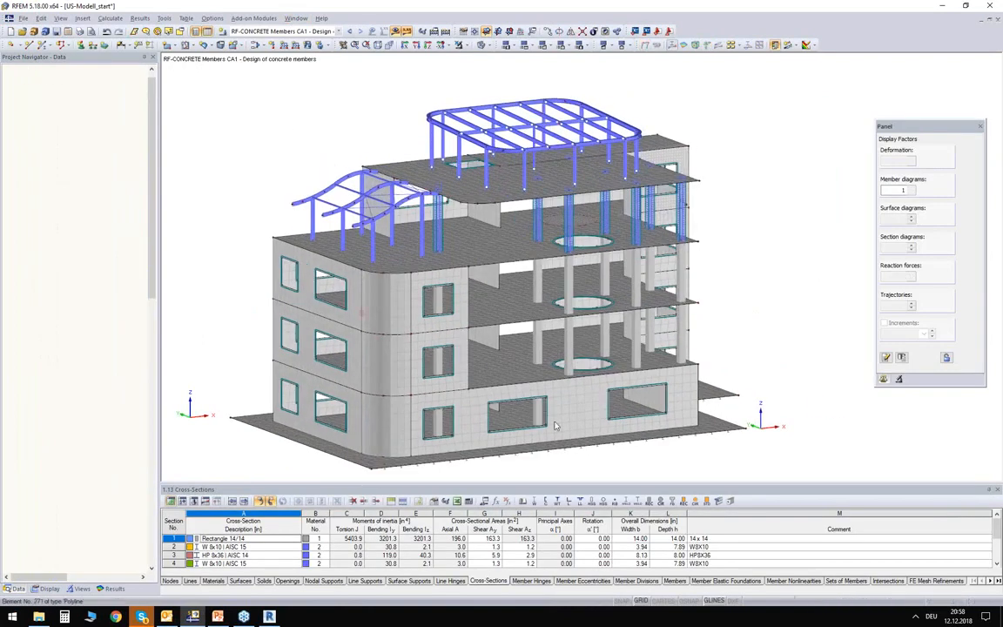
left_click(292, 32)
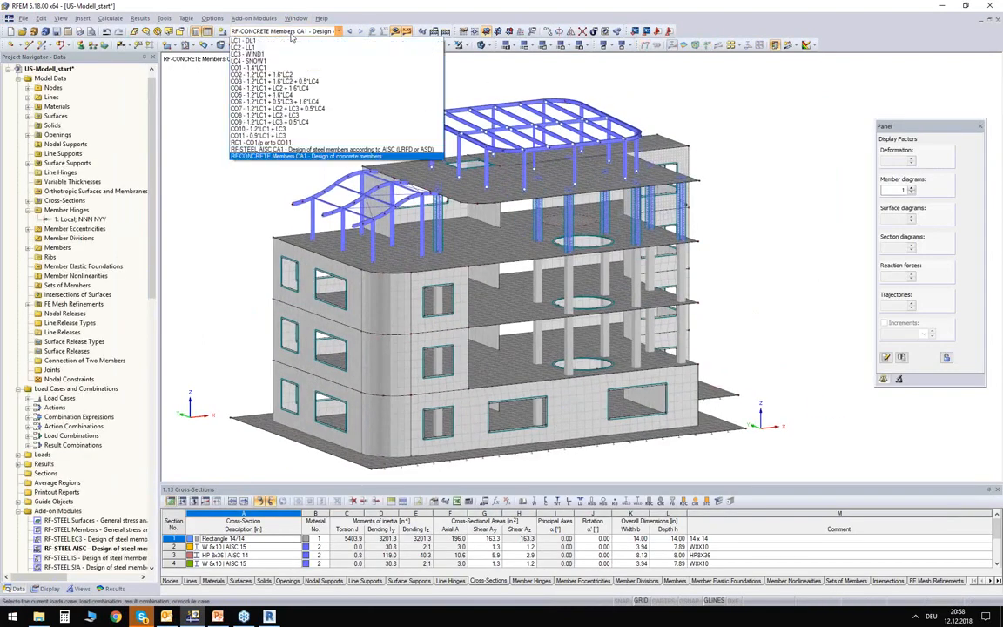
left_click(291, 34)
left_click(294, 20)
left_click(294, 20)
left_click(295, 20)
left_click(243, 144)
middle_click_drag(242, 156, 239, 162, "ctrl")
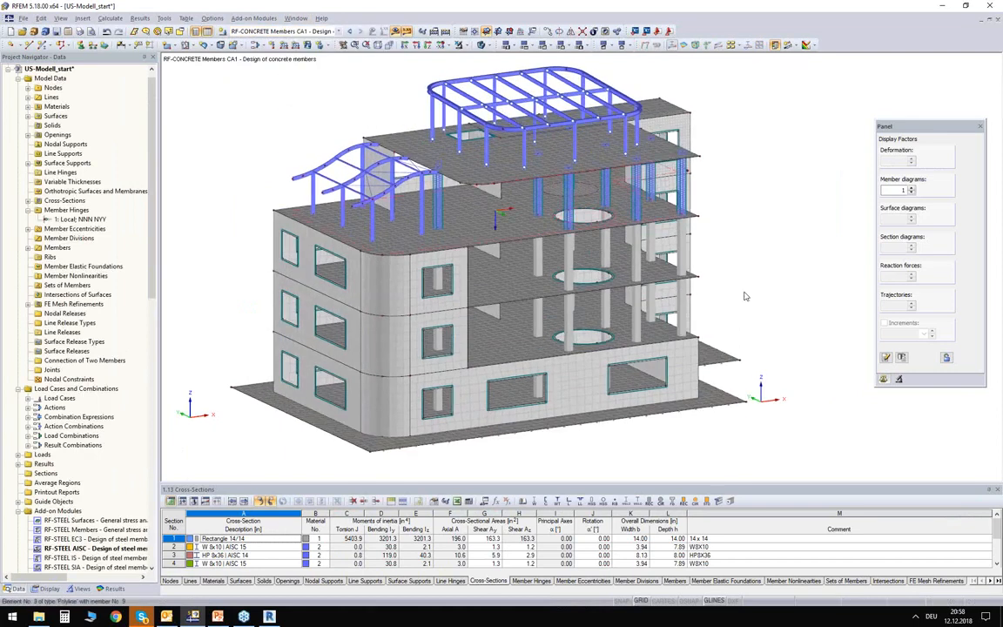
middle_click_drag(745, 296, 718, 274, "ctrl")
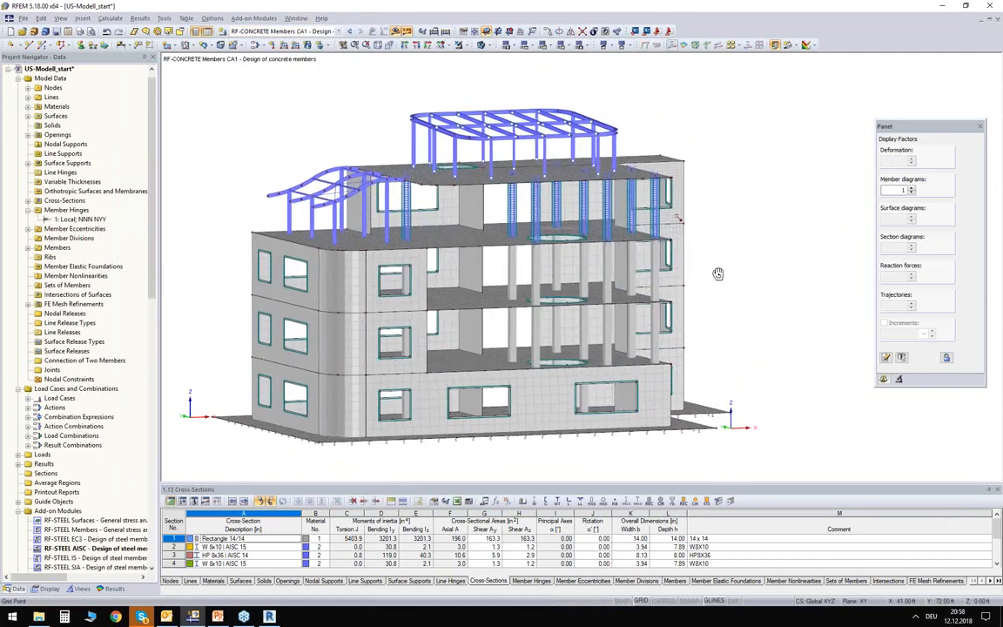
left_click_drag(187, 85, 569, 352)
left_click_drag(731, 420, 194, 249)
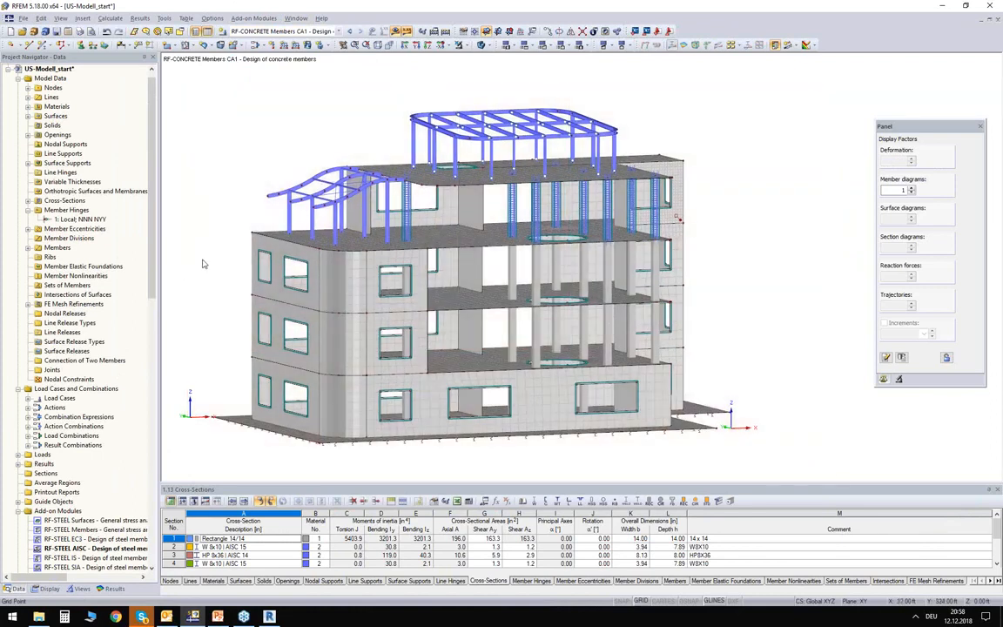
middle_click_drag(202, 266, 203, 285, "ctrl")
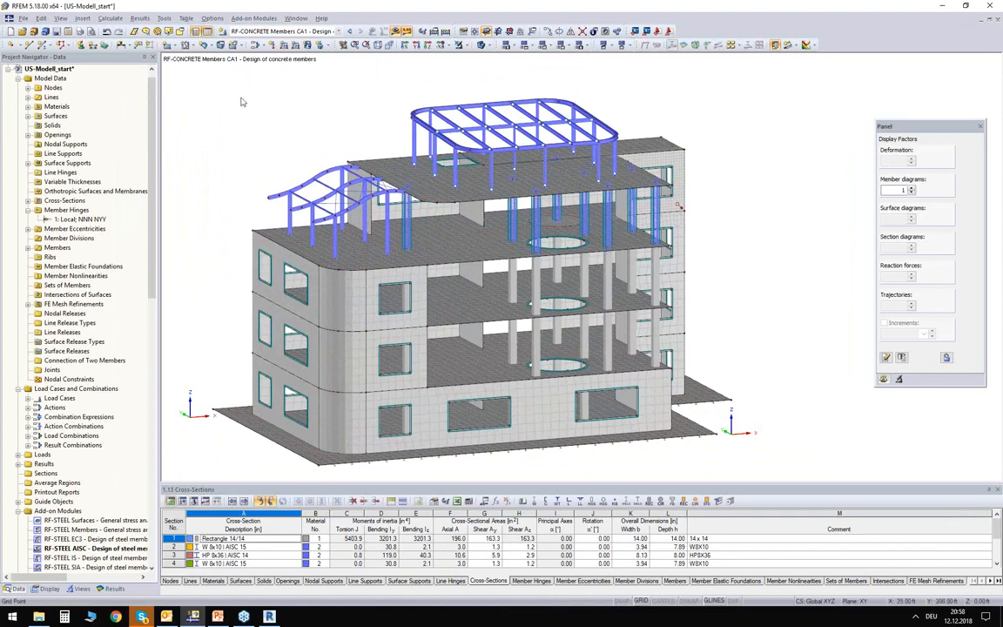
left_click_drag(174, 73, 260, 148)
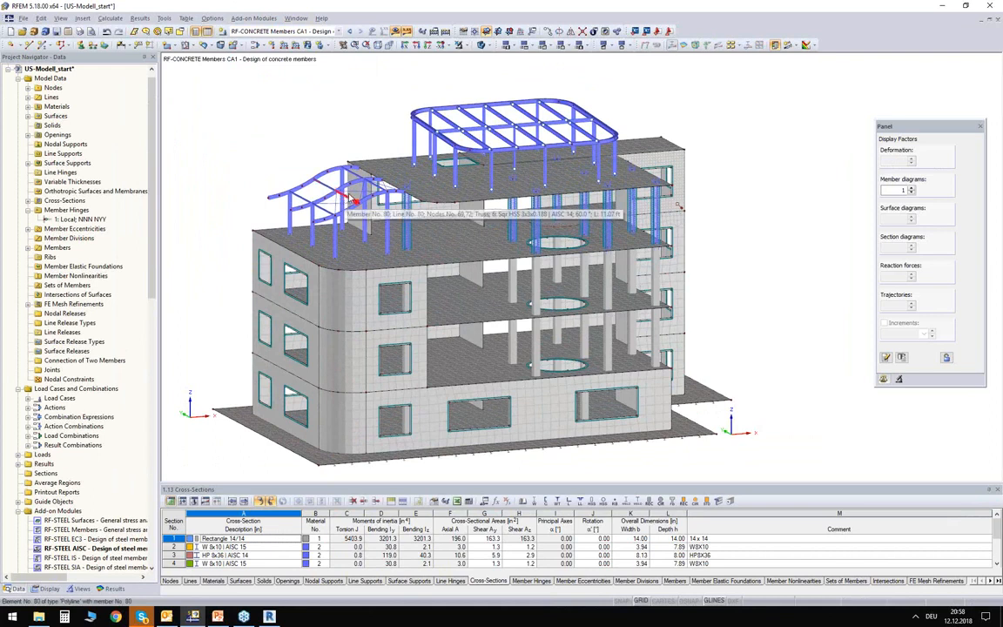
- Switch to Revit and create a new project from the Structural Analysis - 2 template
left_click(269, 616)
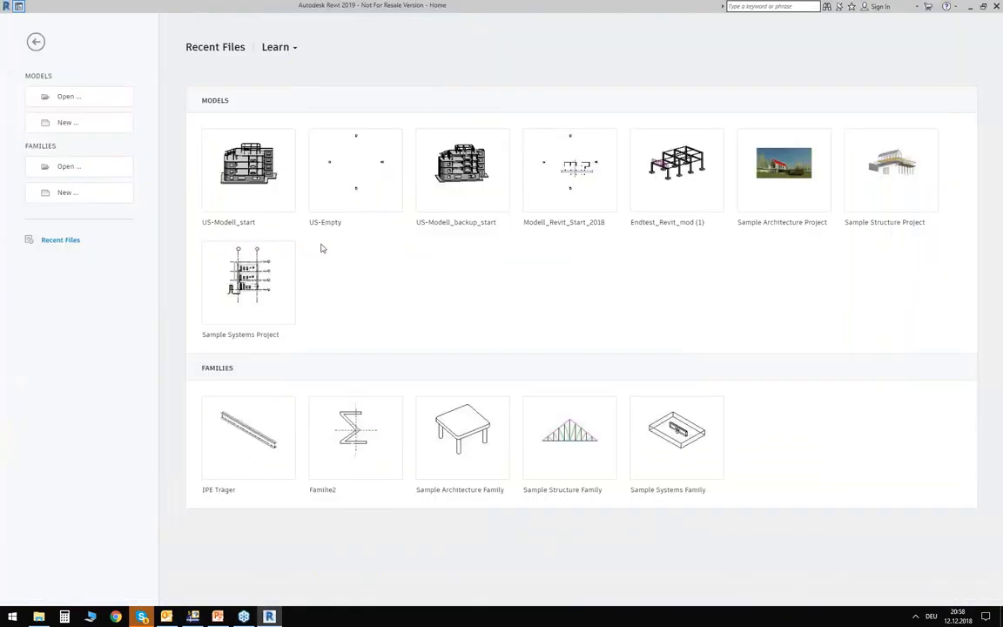
left_click(72, 120)
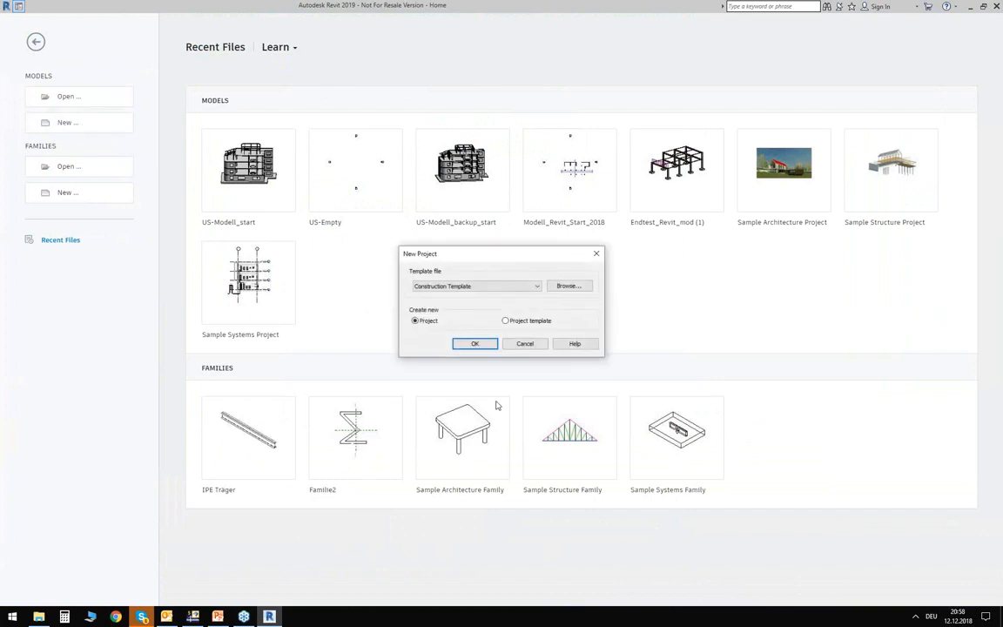
left_click(440, 287)
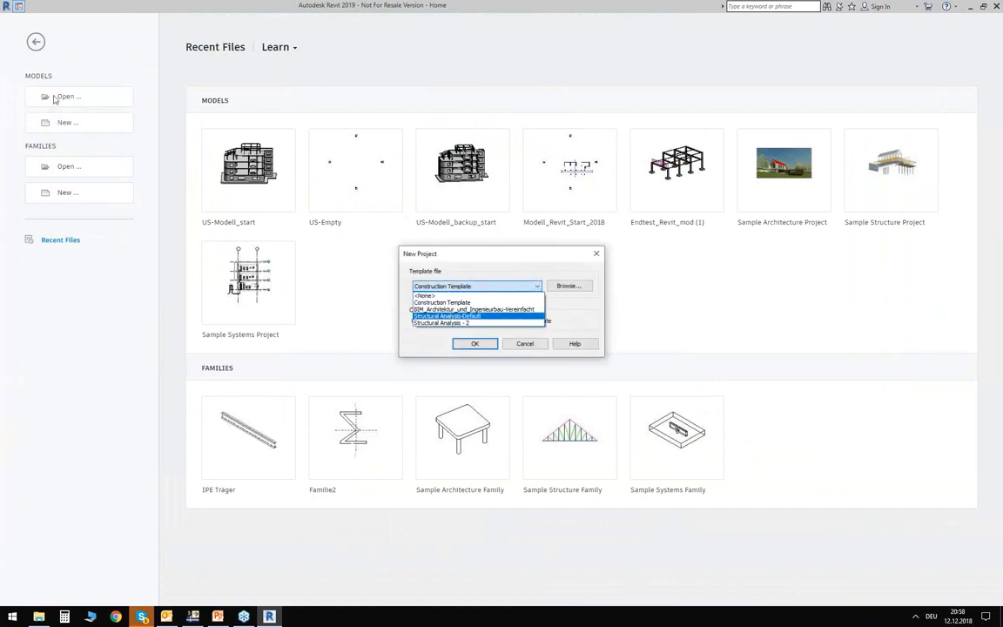
left_click(444, 323)
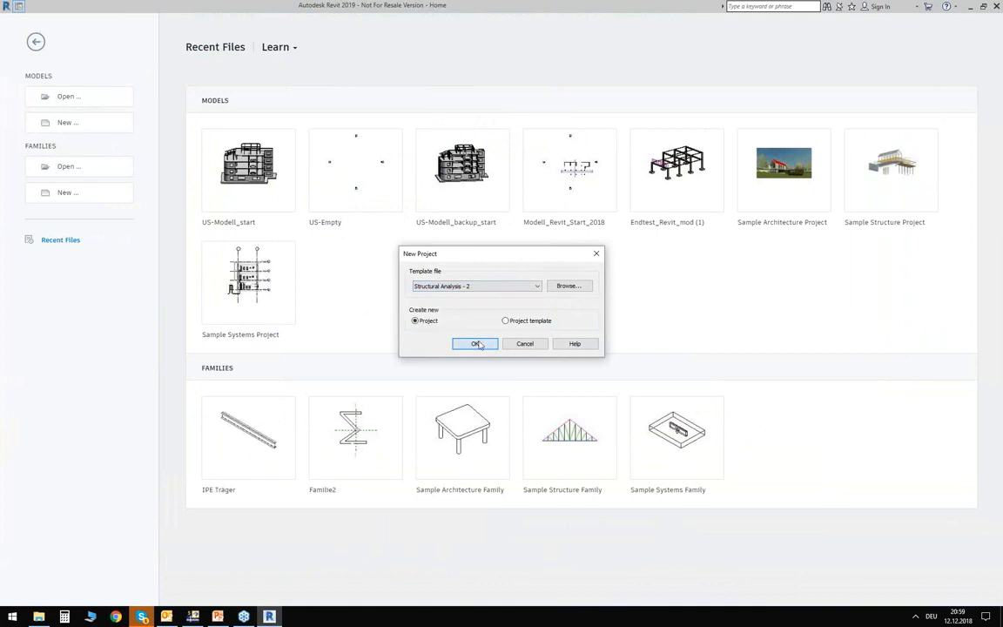
key("Return")
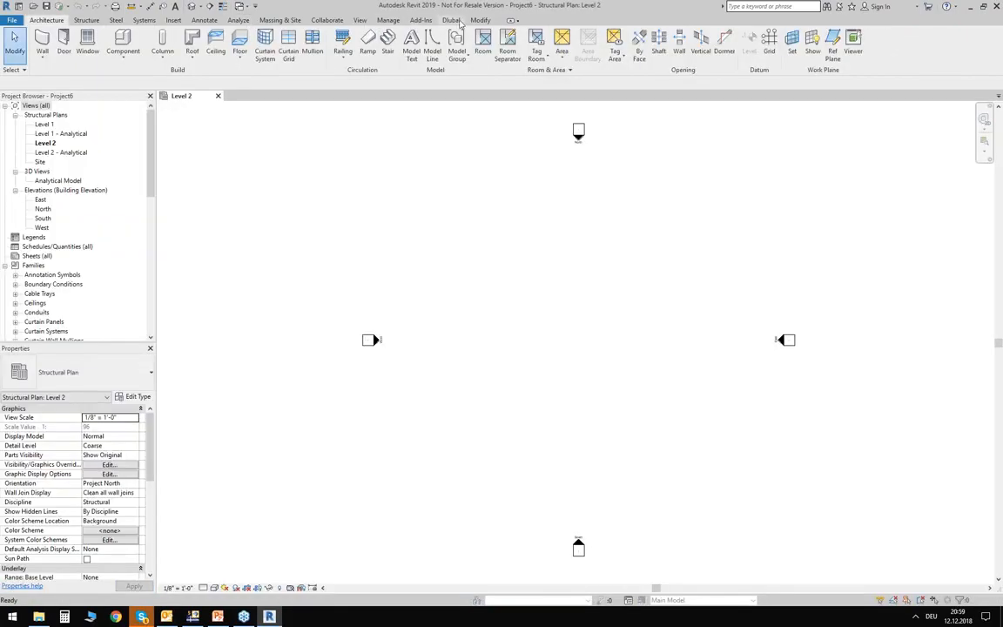
- Start importing the RFEM model into the new project, with Apply loads and Import results turned off
left_click(456, 21)
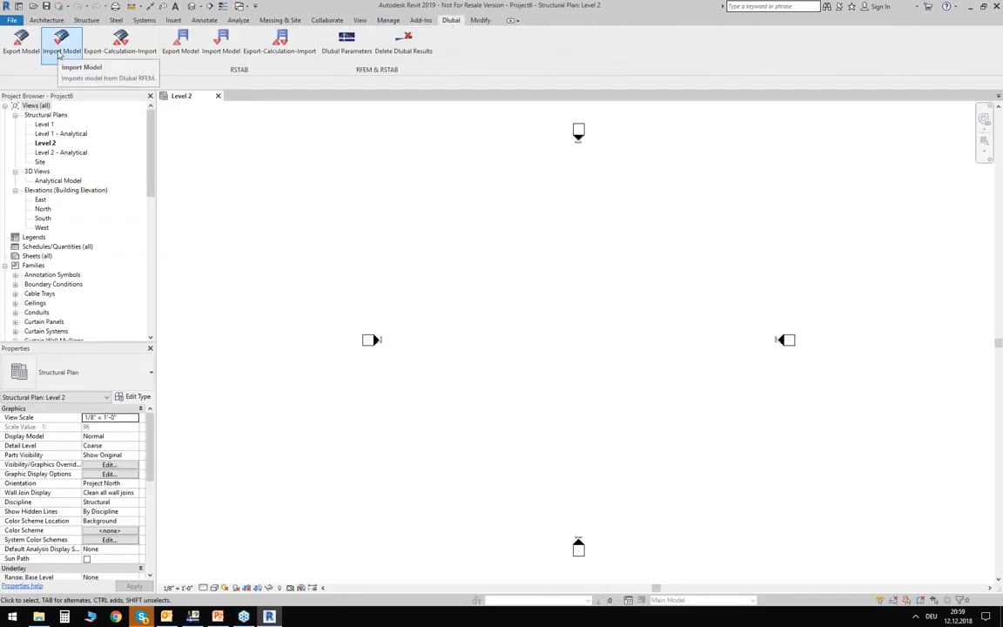
left_click(60, 48)
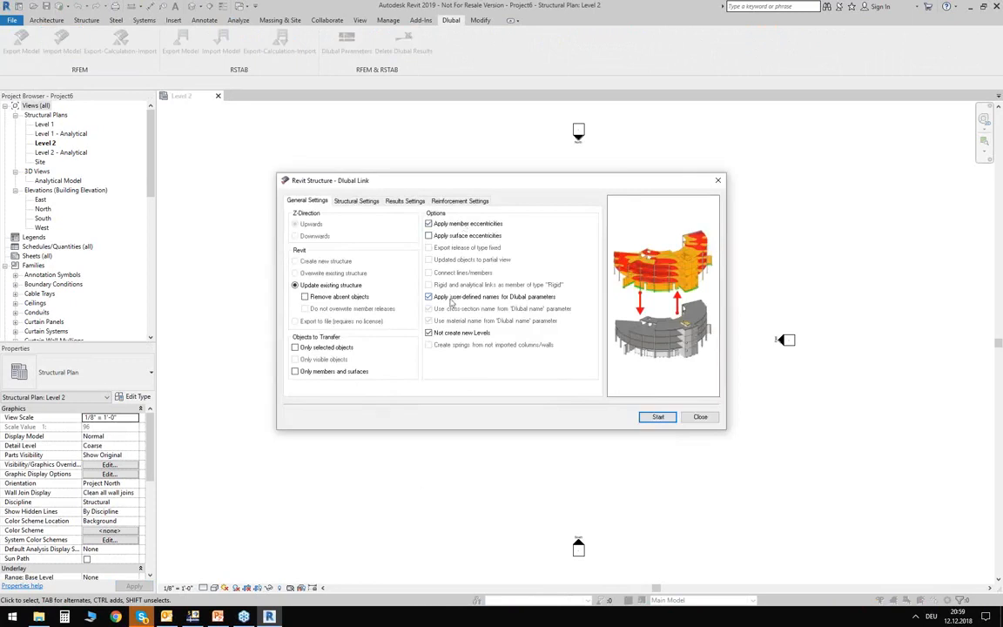
left_click(352, 201)
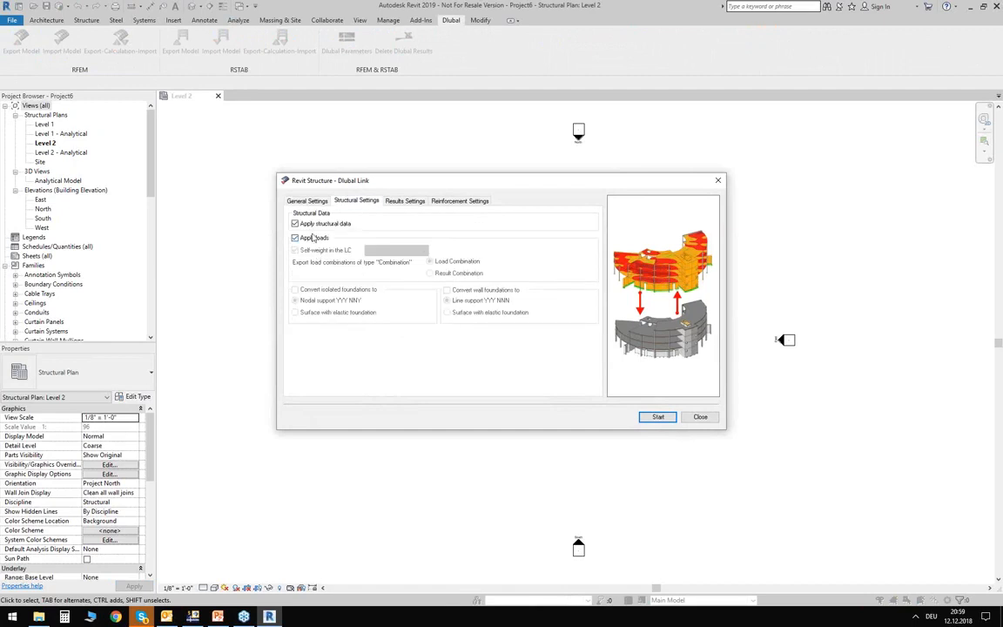
left_click(296, 239)
left_click(388, 201)
left_click(296, 224)
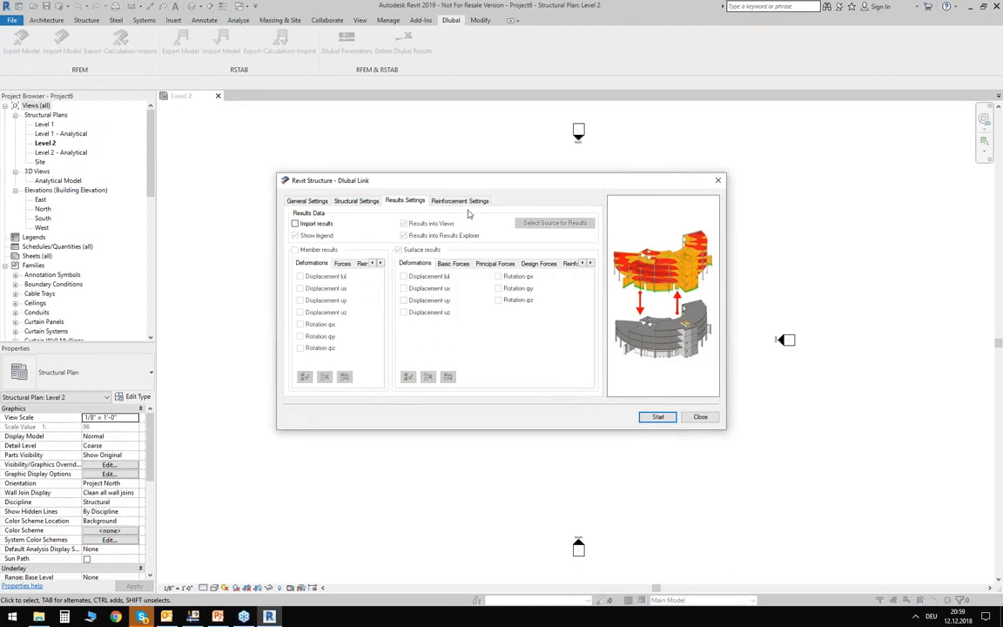
left_click(459, 200)
left_click(307, 201)
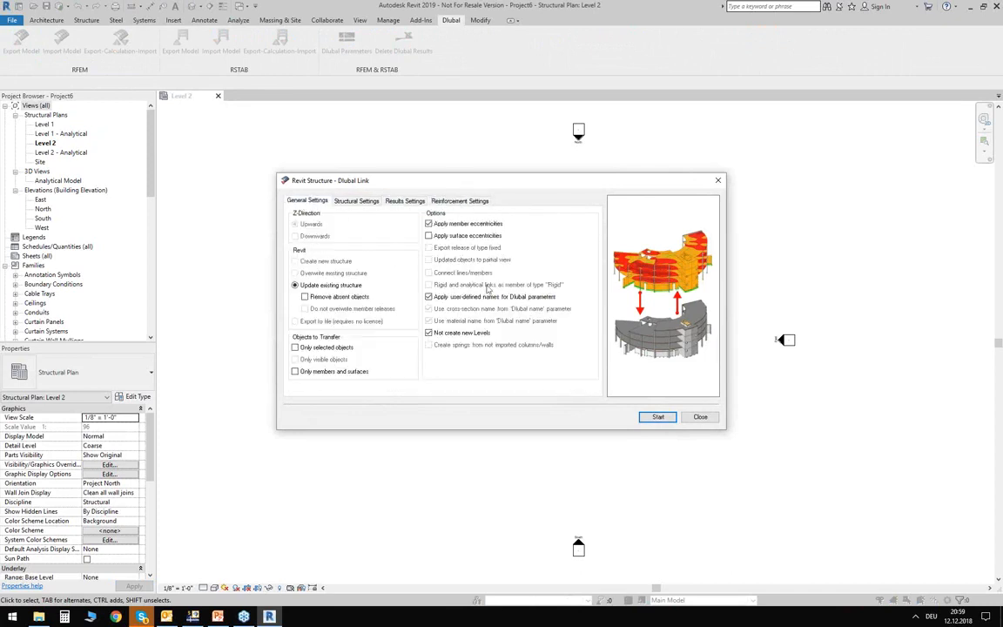
left_click(658, 416)
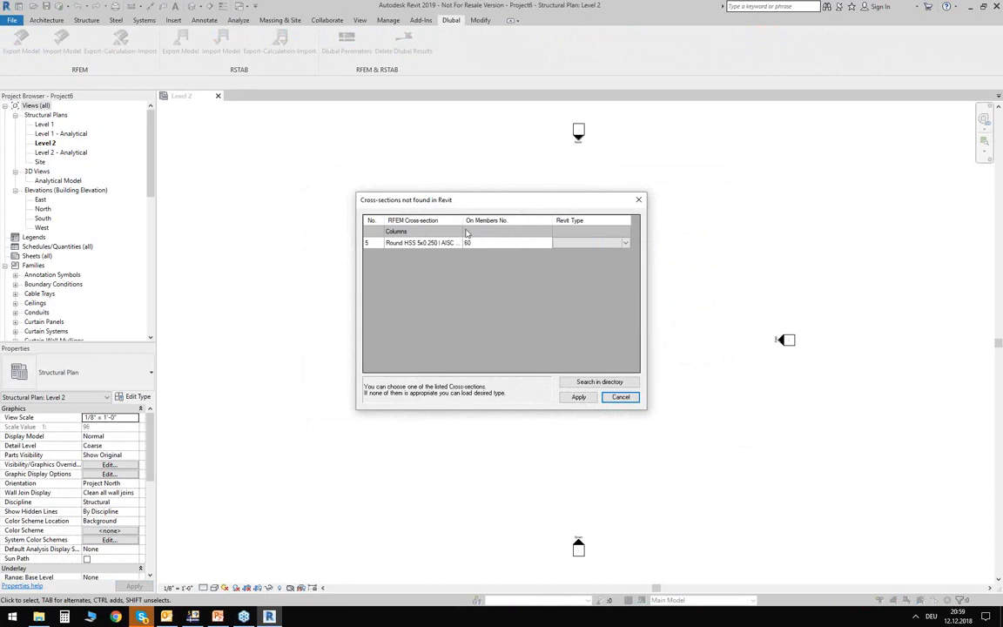
- Widen the RFEM Cross-section column to read the missing column section's full name, and check the PowerPoint presentation
left_click_drag(462, 229, 470, 229)
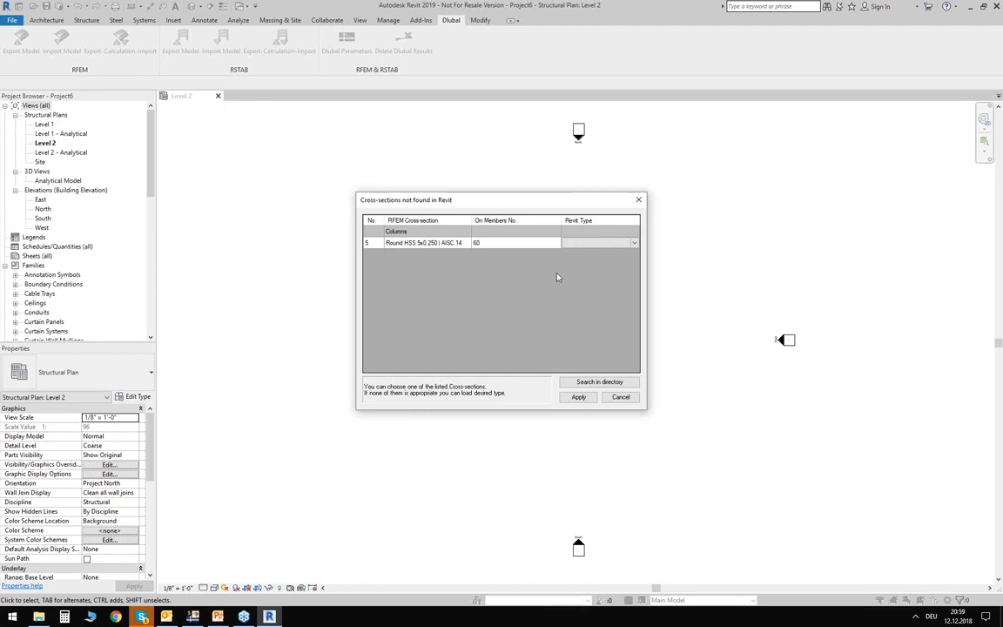
left_click(218, 617)
mouse_move(565, 198)
left_mouse_down()
mouse_move(550, 239)
mouse_move(553, 199)
left_mouse_up()
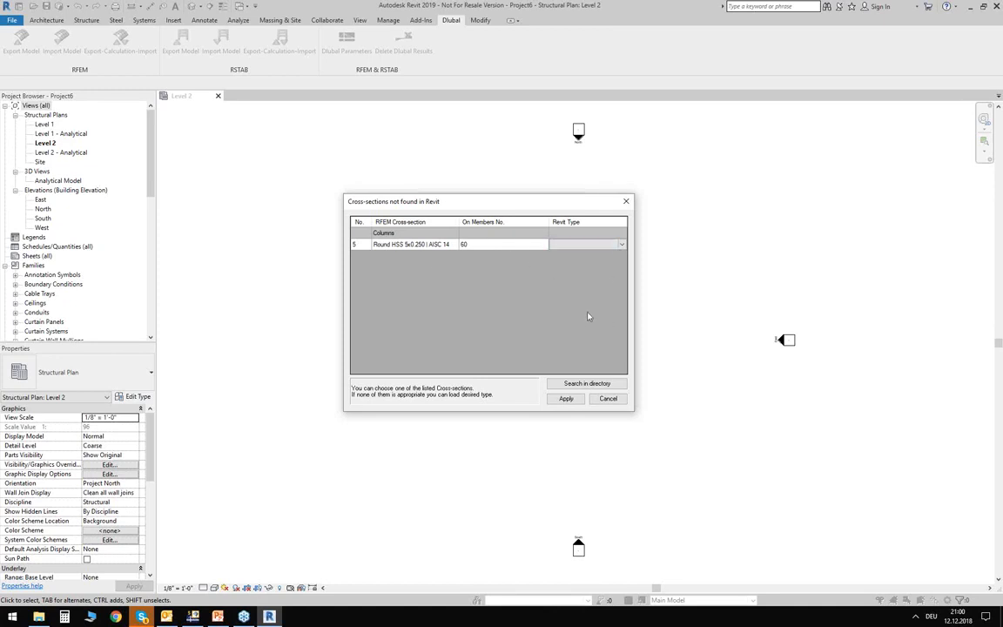
- Open HSS-Round Hollow Structural Section-Column.rfa from the US Imperial library's Structural Columns > Steel folder for the unmatched cross-section
left_click(623, 244)
left_click(568, 244)
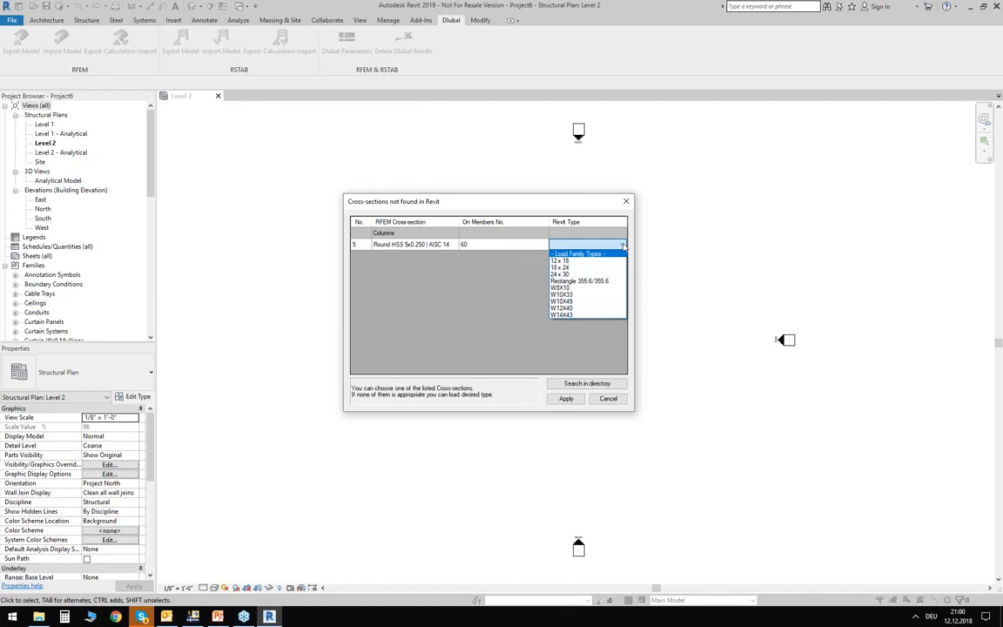
left_click(566, 255)
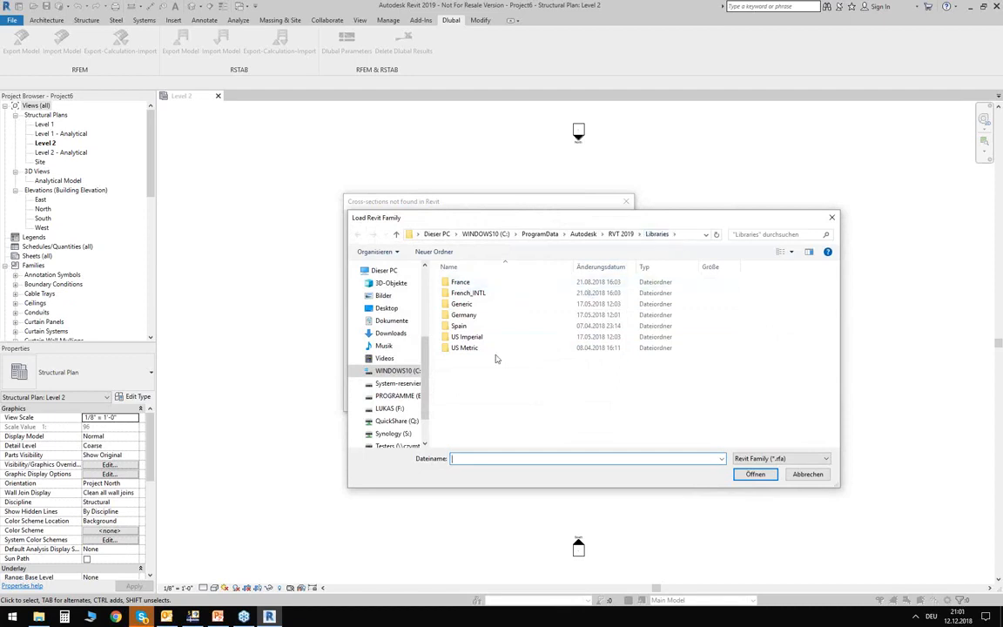
left_click(469, 338)
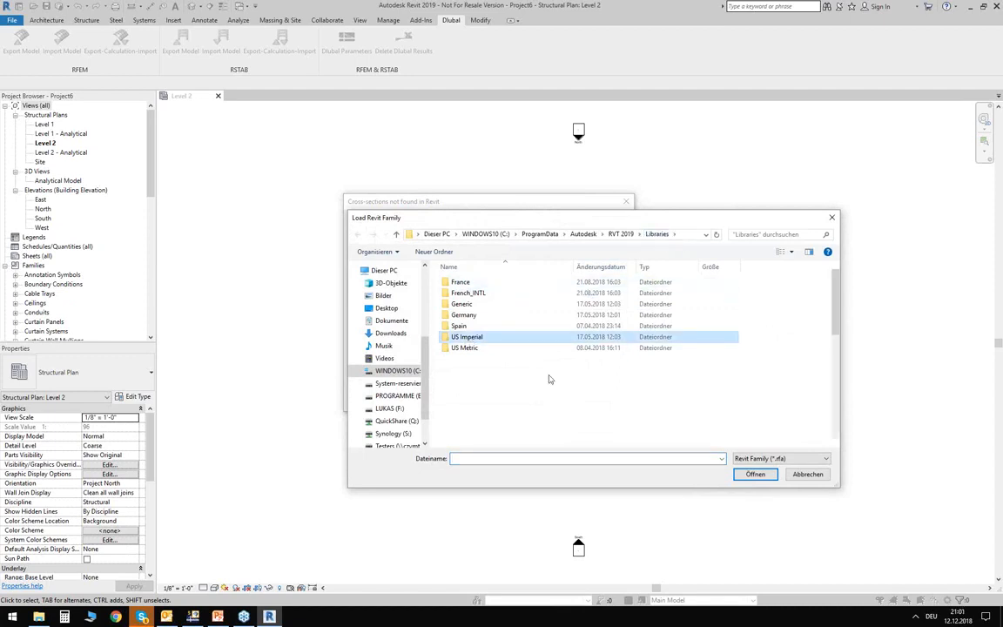
double_click(470, 338)
scroll(492, 370, "down", 5)
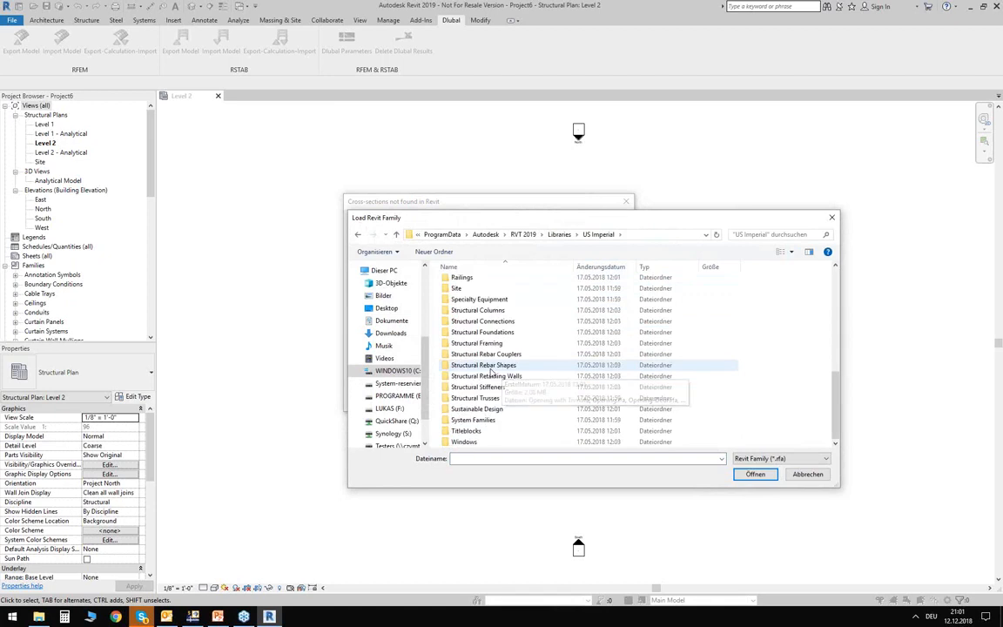
double_click(479, 310)
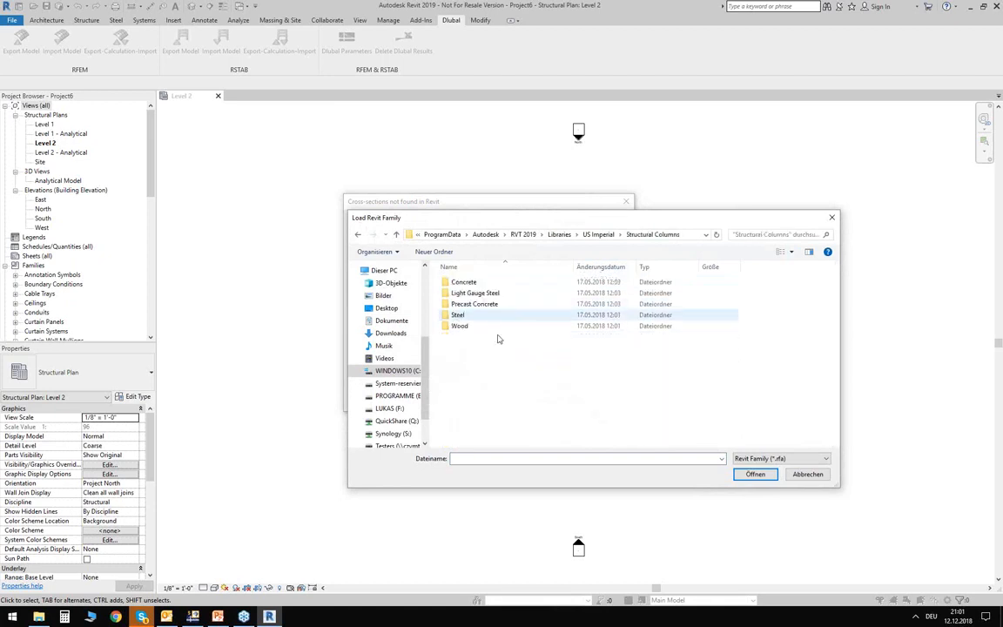
double_click(459, 314)
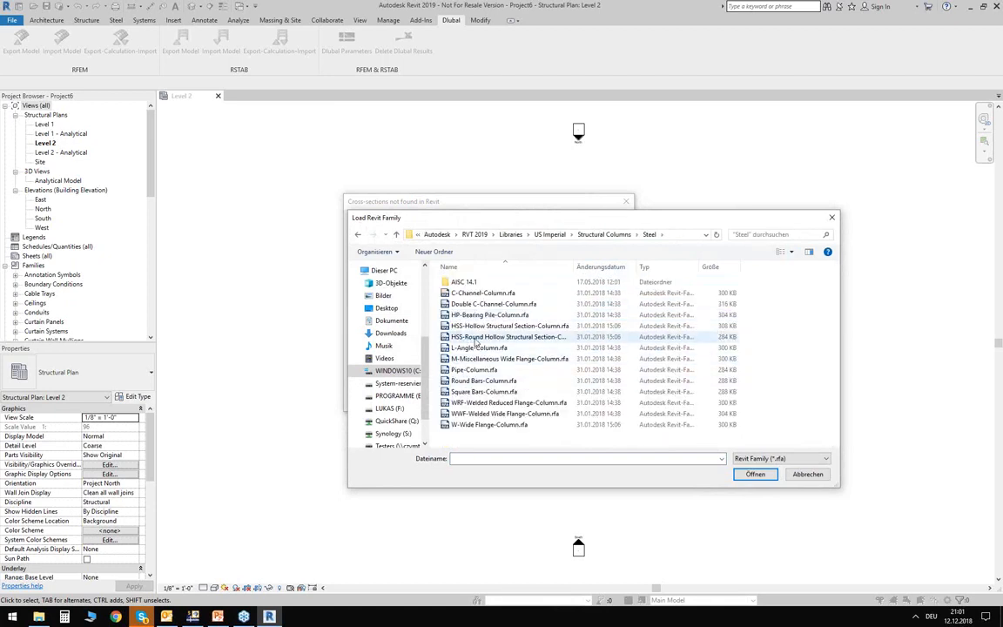
left_click(475, 338)
double_click(474, 340)
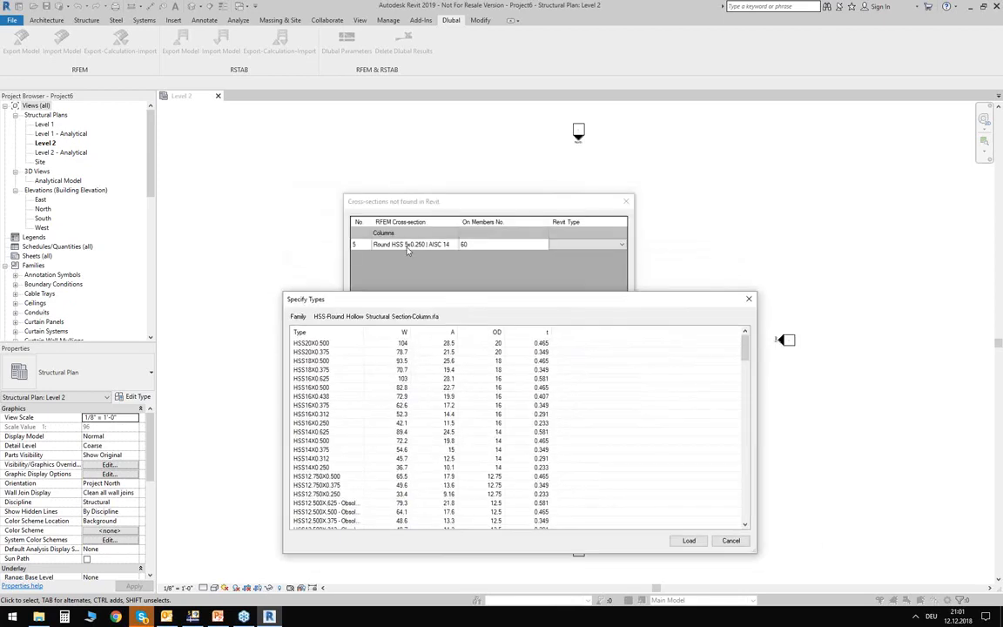
- Load the HSS5X0.250 type of the round hollow section column family into the project
scroll(429, 409, "down", 15)
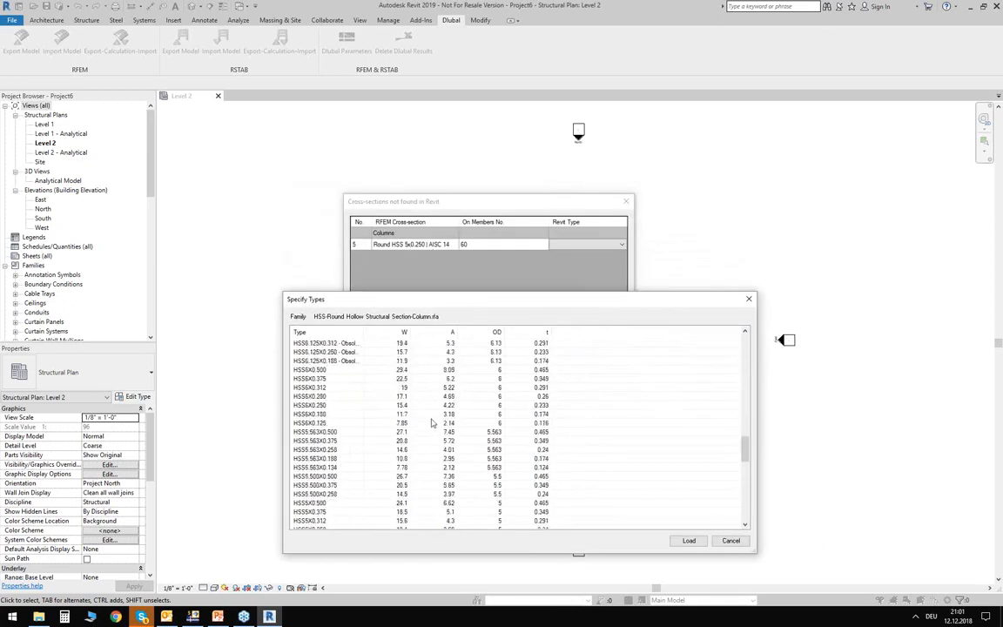
scroll(425, 424, "down", 5)
scroll(391, 428, "up", 6)
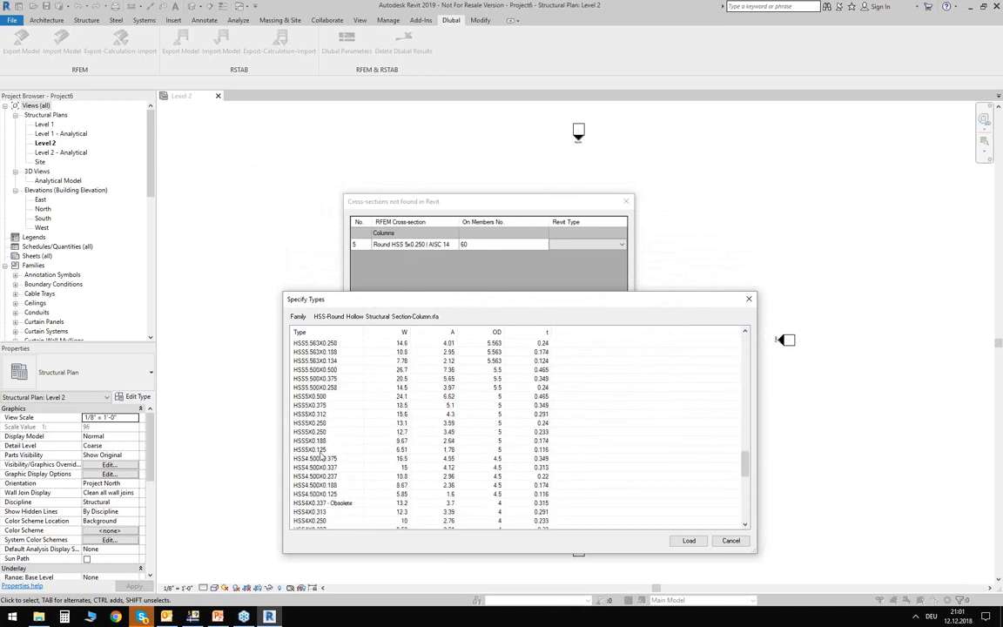
left_click(334, 433)
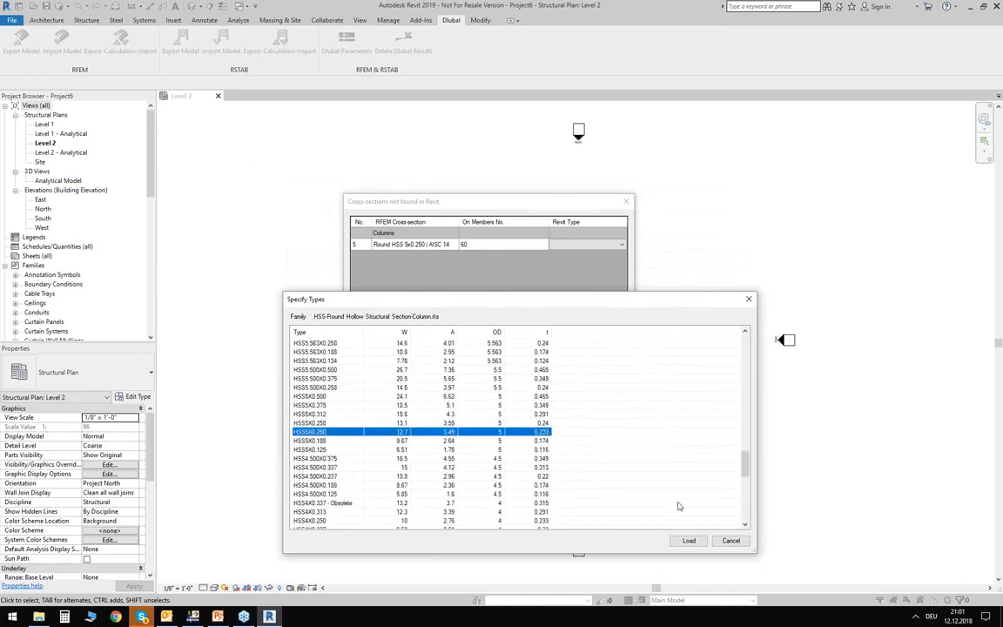
left_click(688, 541)
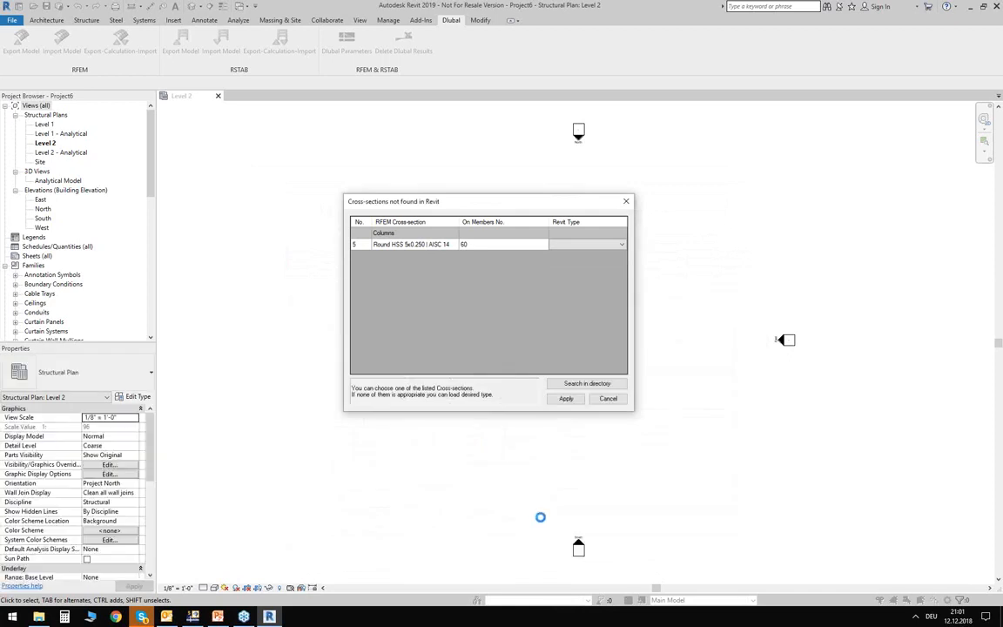
- Apply the Revit type assignment for the unmatched round HSS column and complete the RFEM model import
left_click(566, 398)
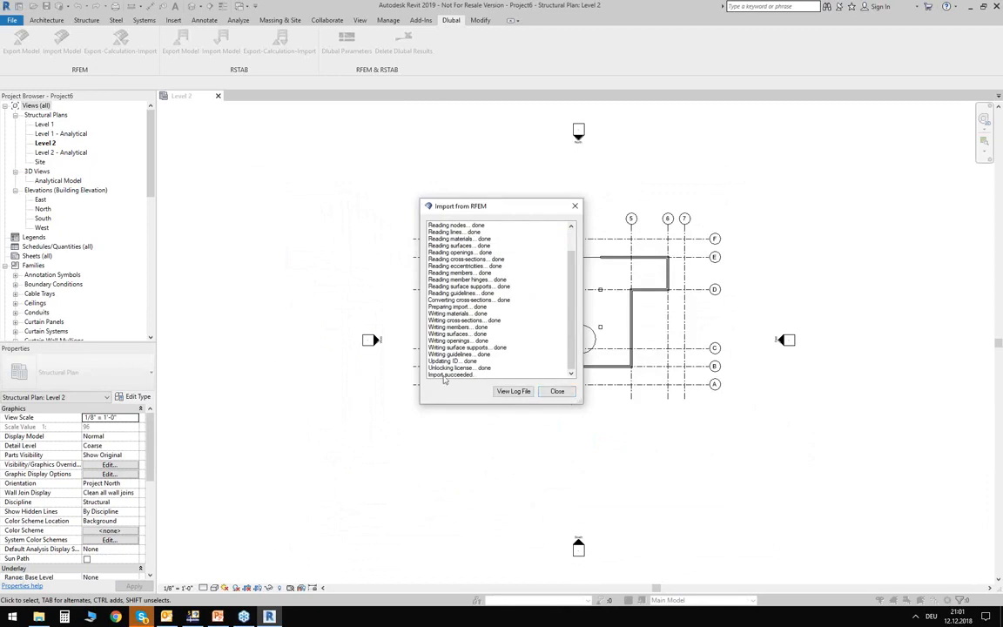
left_click(558, 391)
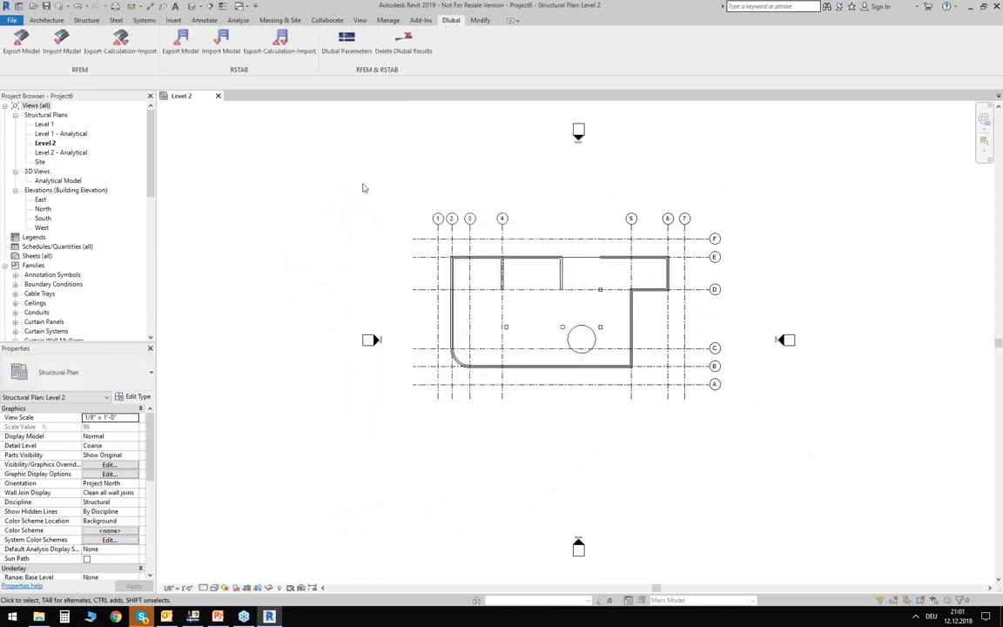
- Open the default 3D view of the imported building and display it in the Shaded visual style
left_click(193, 7)
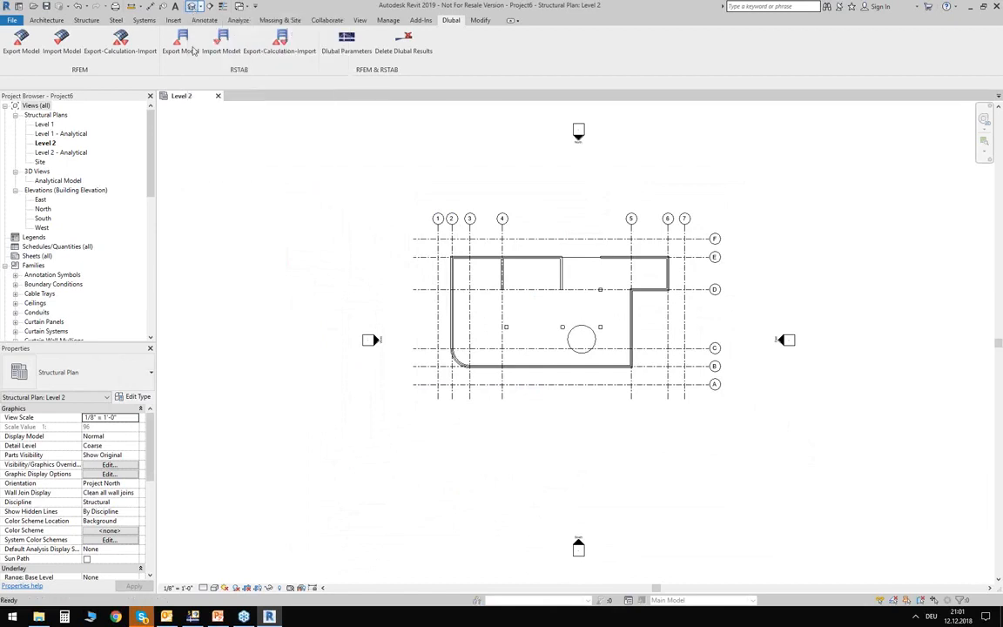
left_click(214, 588)
left_click(232, 545)
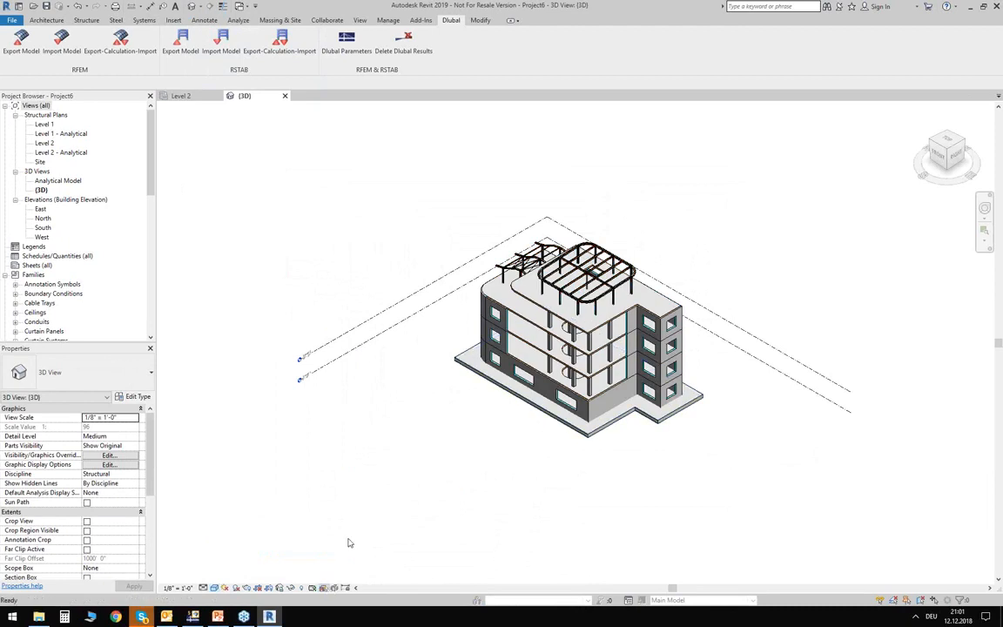
- Examine the imported building's walls, openings, floor slabs, columns and steel roof framing from several sides in 3D
middle_click_drag(345, 517, 475, 397, "shift")
scroll(474, 396, "up", 5)
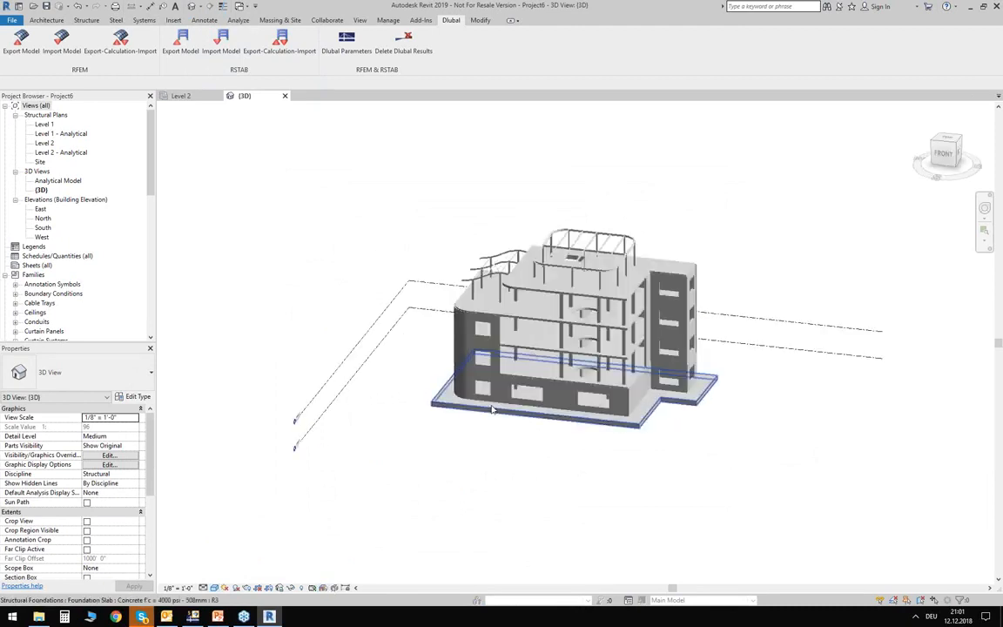
middle_click_drag(640, 479, 355, 443)
left_click_drag(876, 298, 871, 296, "shift")
middle_click_drag(871, 296, 410, 373, "shift")
middle_click_drag(370, 428, 358, 403, "shift")
middle_click_drag(288, 347, 354, 406, "shift")
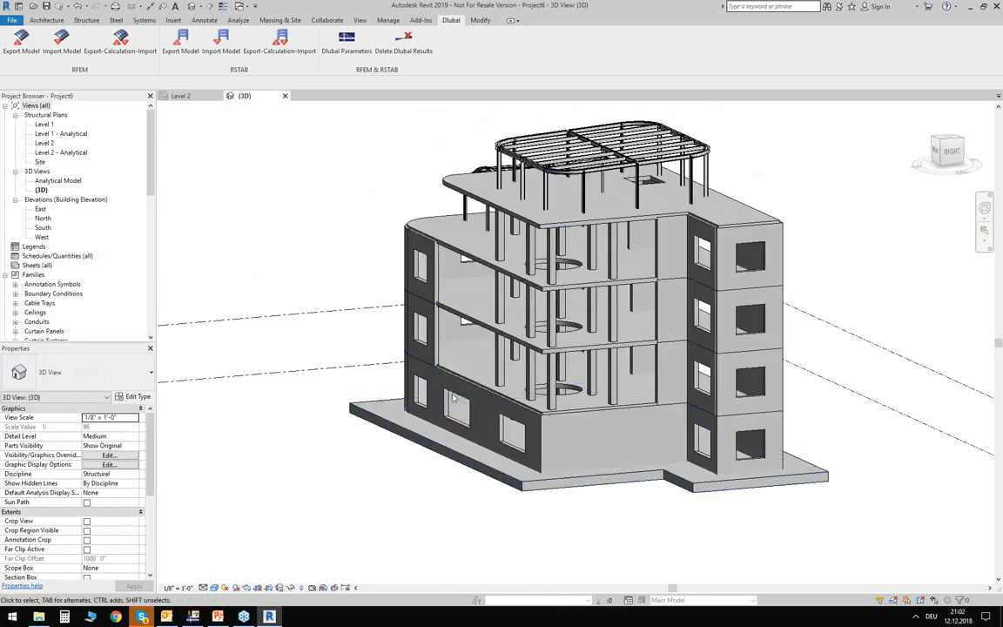
- Inspect the imported building's Analytical Model 3D view, and return to the physical model in the default 3D view
double_click(52, 182)
middle_click_drag(309, 351, 282, 271, "shift")
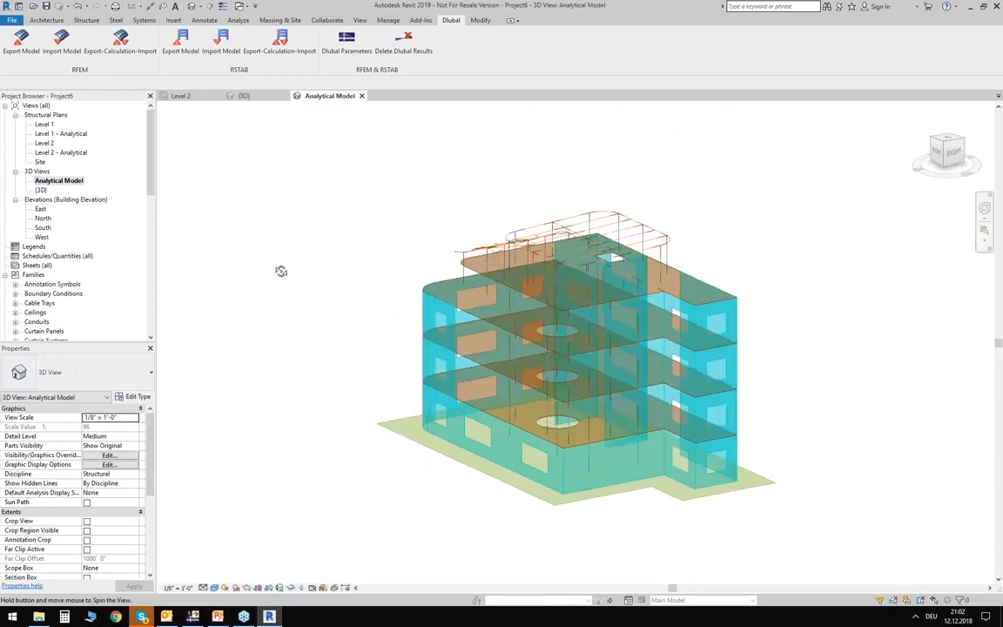
left_click(244, 96)
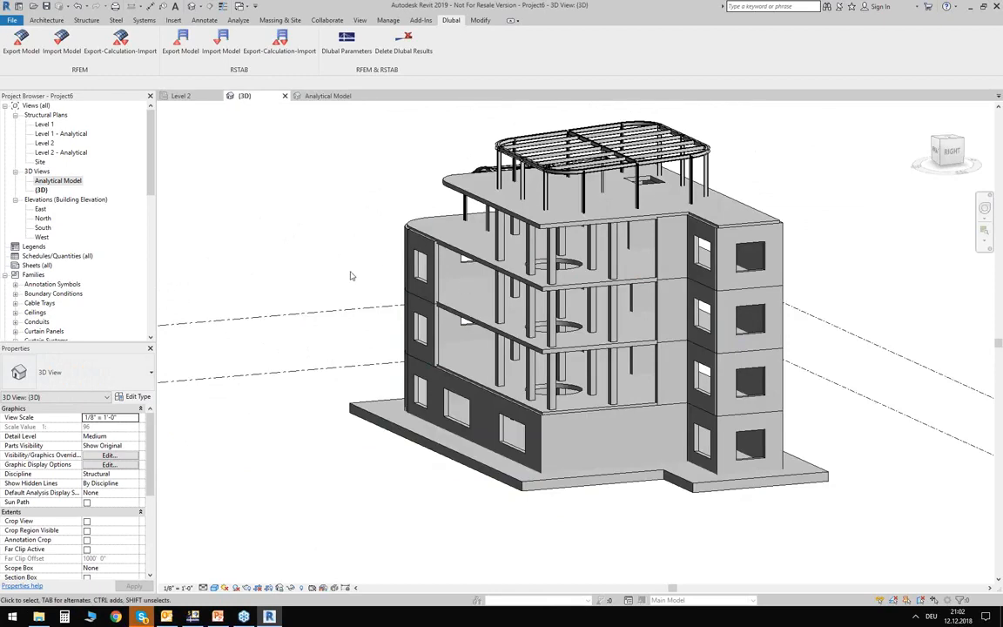
middle_click_drag(354, 277, 376, 341, "shift")
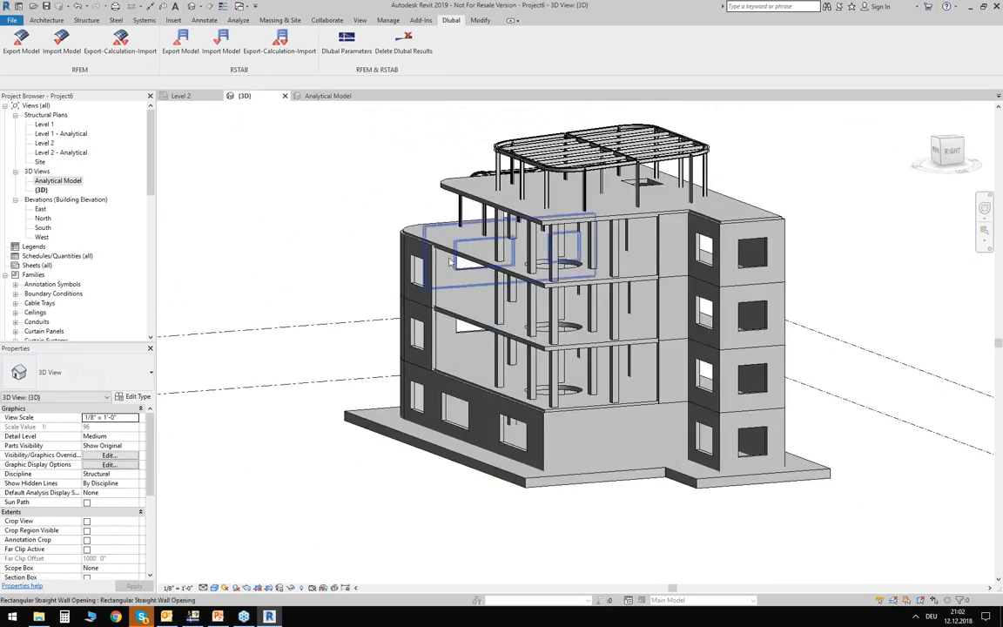